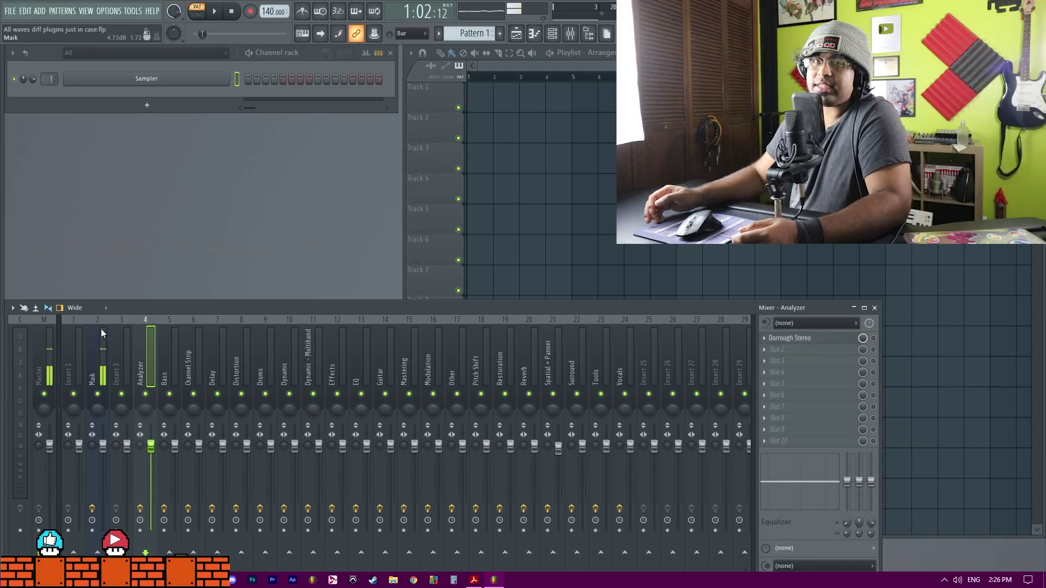
Open the Dorrough Stereo meter on the Analyzer track, place it above the mixer, and view it with the microphone track selected
{"action": "left_click", "coordinate": [130, 351]}
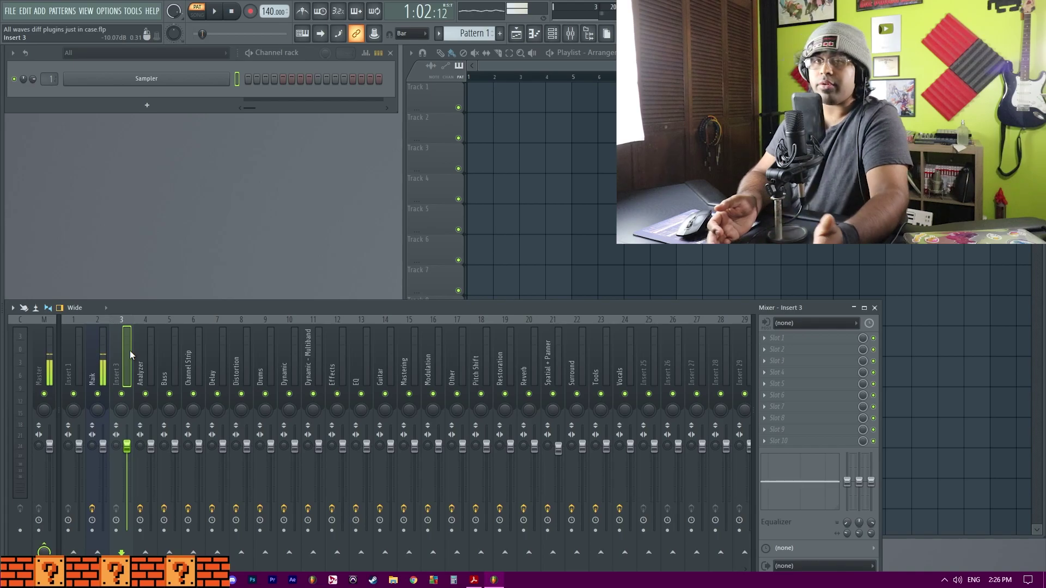
{"action": "left_click", "coordinate": [138, 348]}
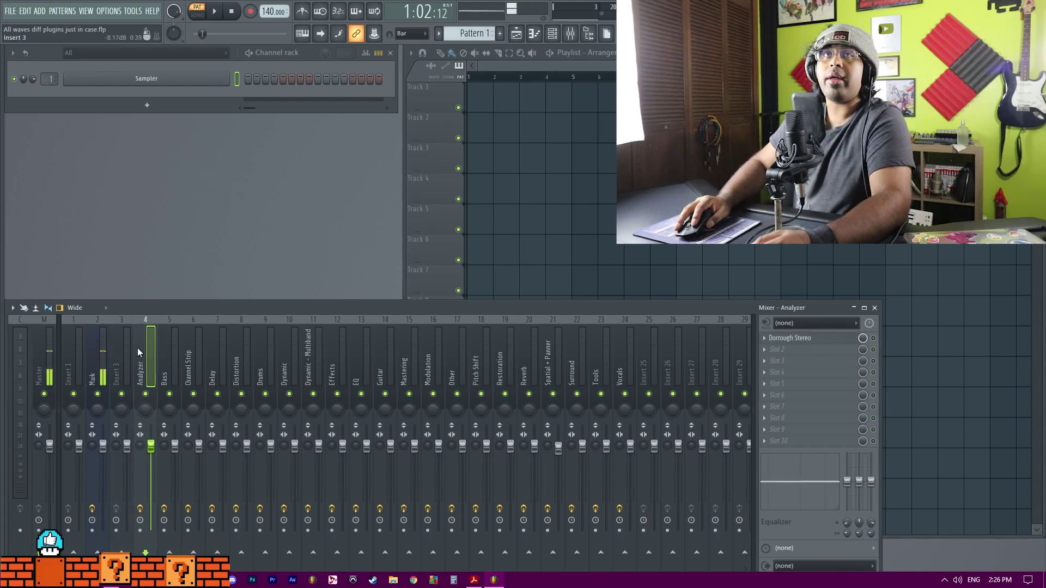
{"action": "left_click", "coordinate": [835, 338]}
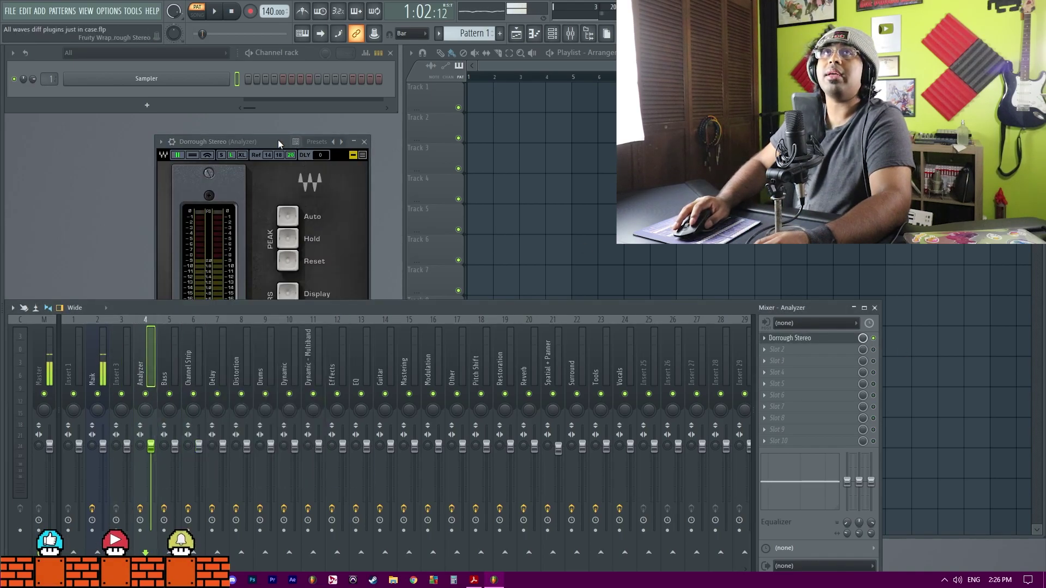
{"action": "left_click_drag", "start_coordinate": [242, 139], "coordinate": [284, 92]}
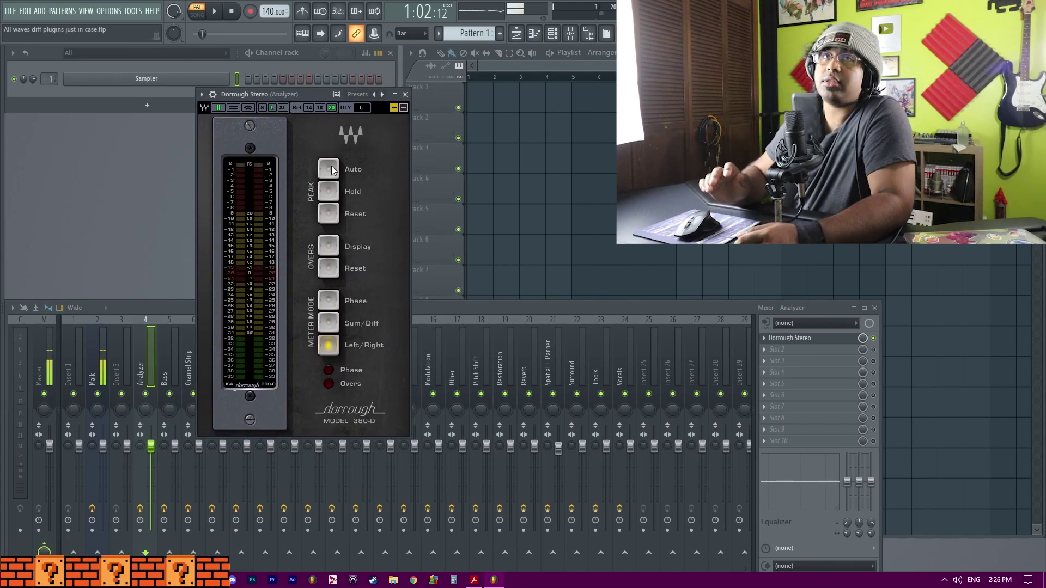
{"action": "left_click", "coordinate": [101, 349]}
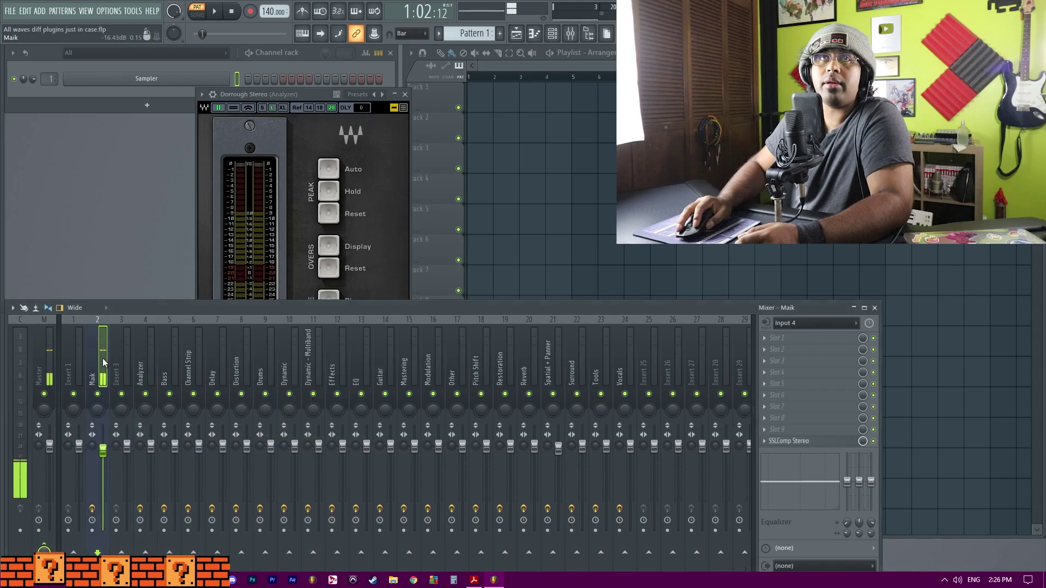
{"action": "left_click", "coordinate": [257, 94]}
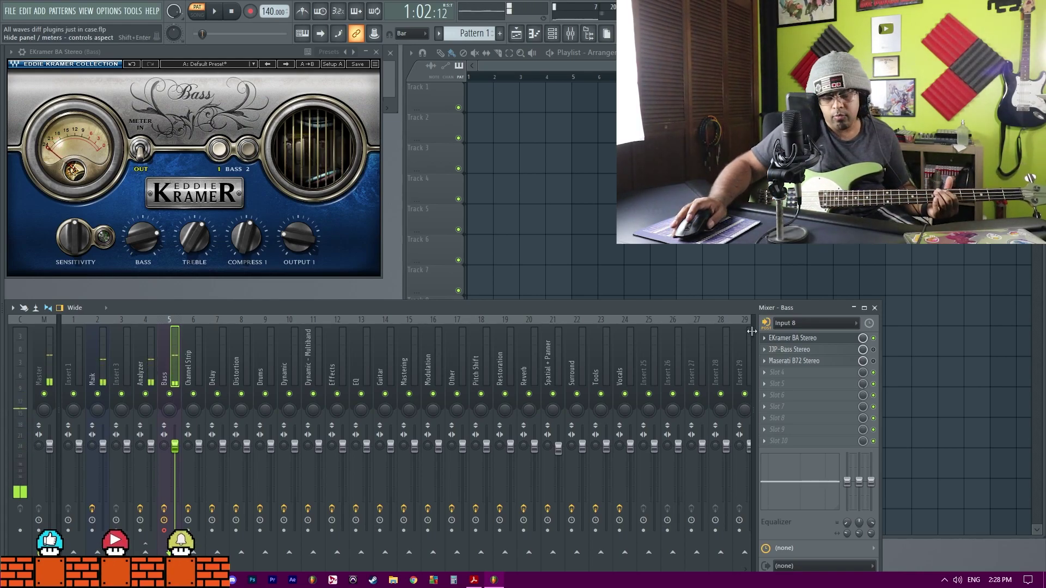
Enable JJP-Bass Stereo on the Bass track with the ROCK BASS 2 preset and set its Width to 3.8
{"action": "left_click", "coordinate": [795, 350]}
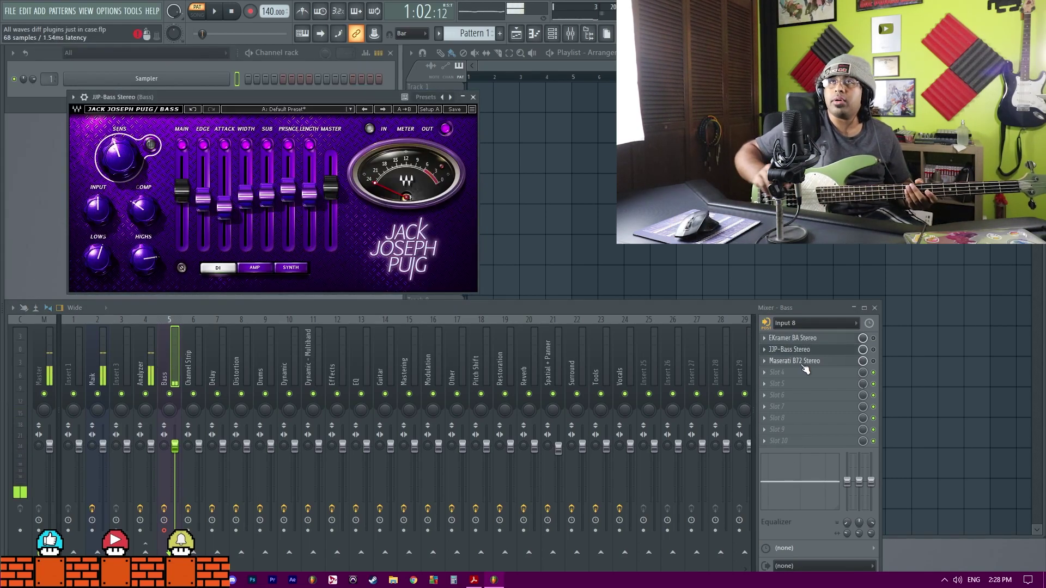
{"action": "left_click", "coordinate": [873, 351]}
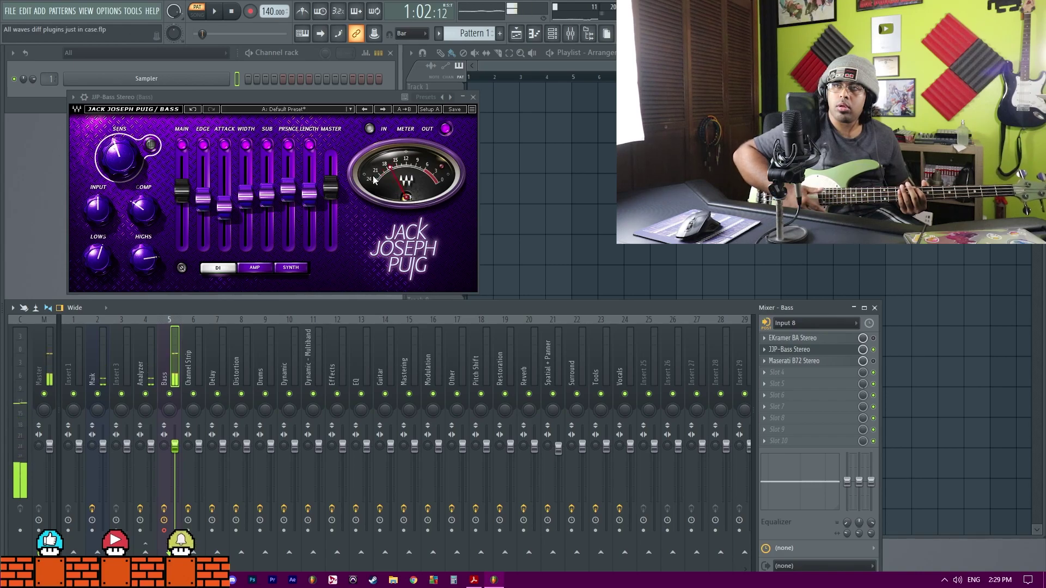
{"action": "left_click_drag", "start_coordinate": [288, 196], "coordinate": [245, 172]}
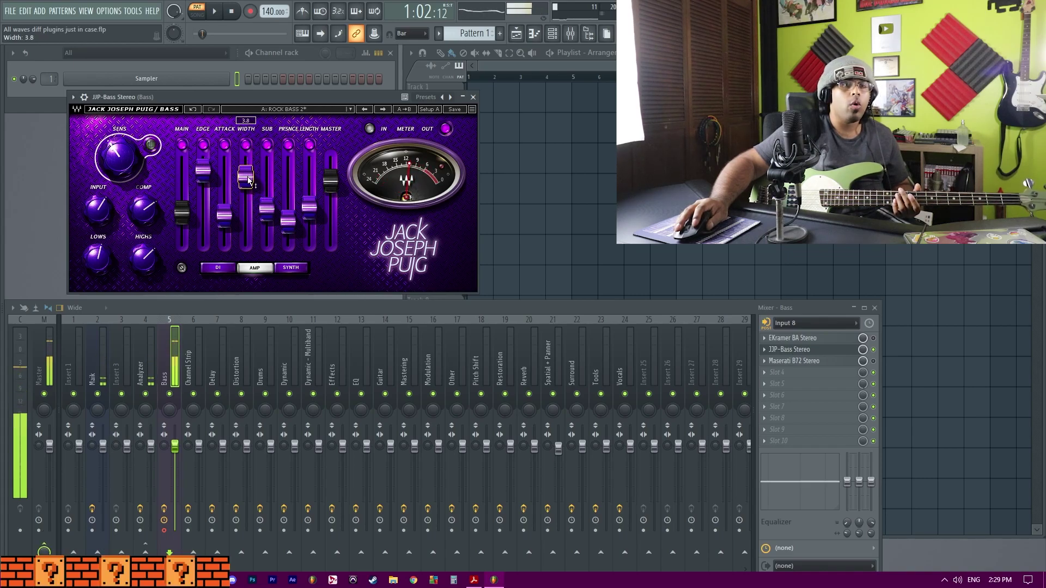
{"action": "mouse_move", "coordinate": [228, 211]}
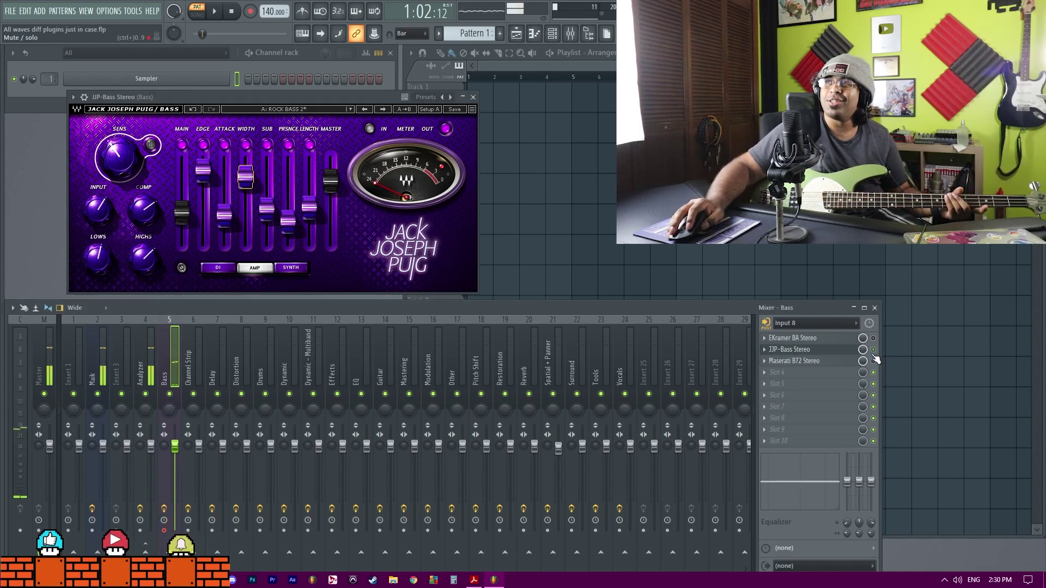
Enable and open Maserati B72 Stereo on the Bass track and place its window so all controls are visible
{"action": "left_click", "coordinate": [809, 361]}
{"action": "left_click", "coordinate": [812, 361]}
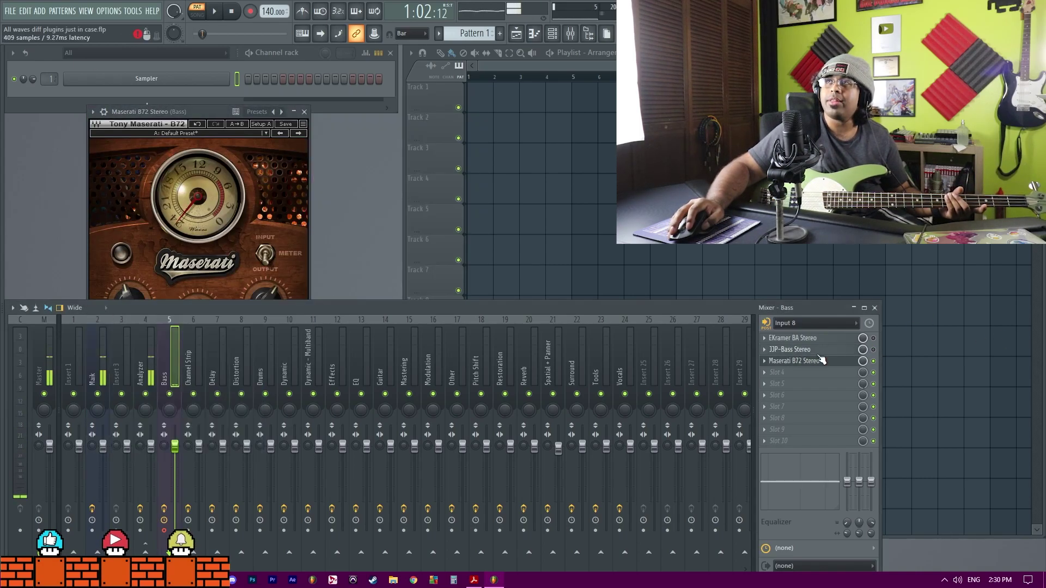
{"action": "left_click_drag", "start_coordinate": [191, 113], "coordinate": [357, 104]}
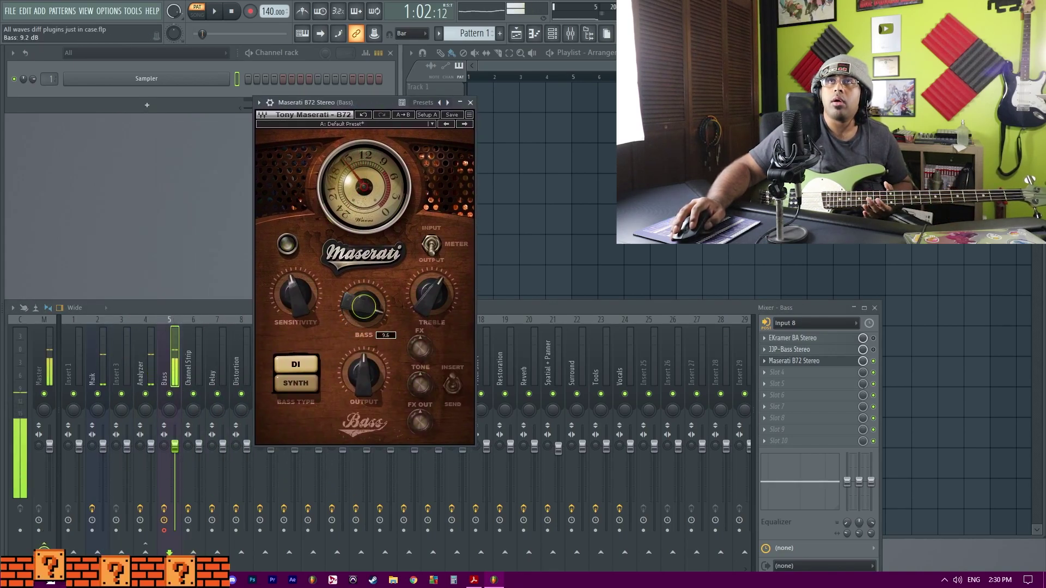
Set the Maserati B72's treble to 1.0 dB, adjust its output level, and switch its meter to output
{"action": "left_click", "coordinate": [430, 308]}
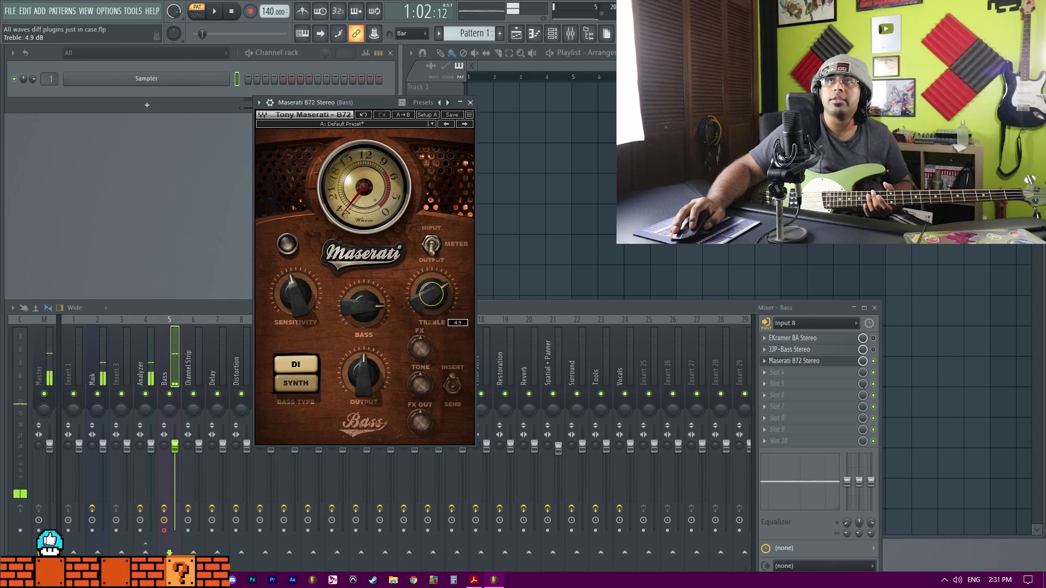
{"action": "left_click_drag", "start_coordinate": [369, 390], "coordinate": [369, 385]}
{"action": "left_click", "coordinate": [431, 246]}
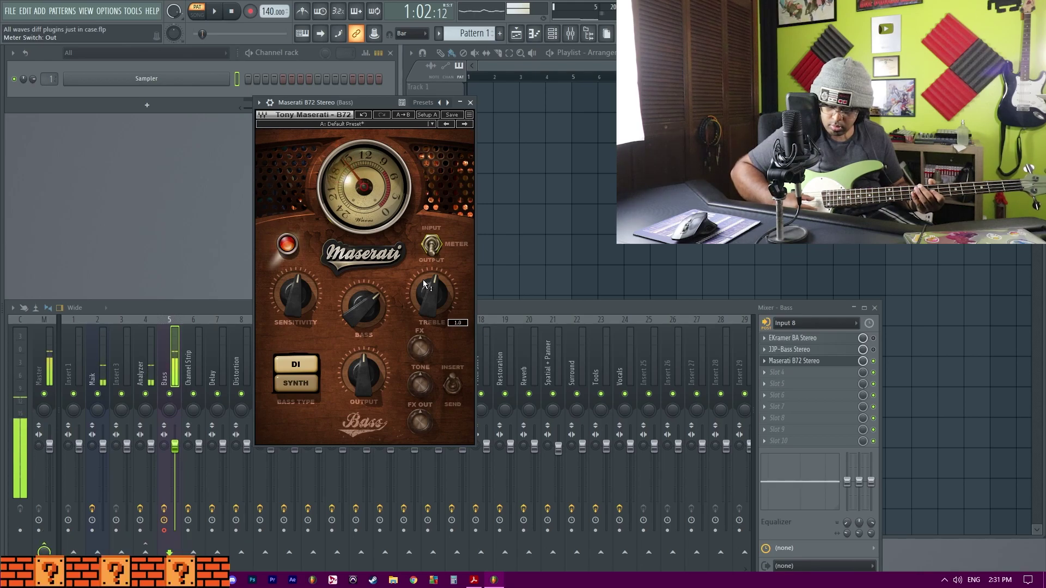
{"action": "left_click", "coordinate": [844, 362]}
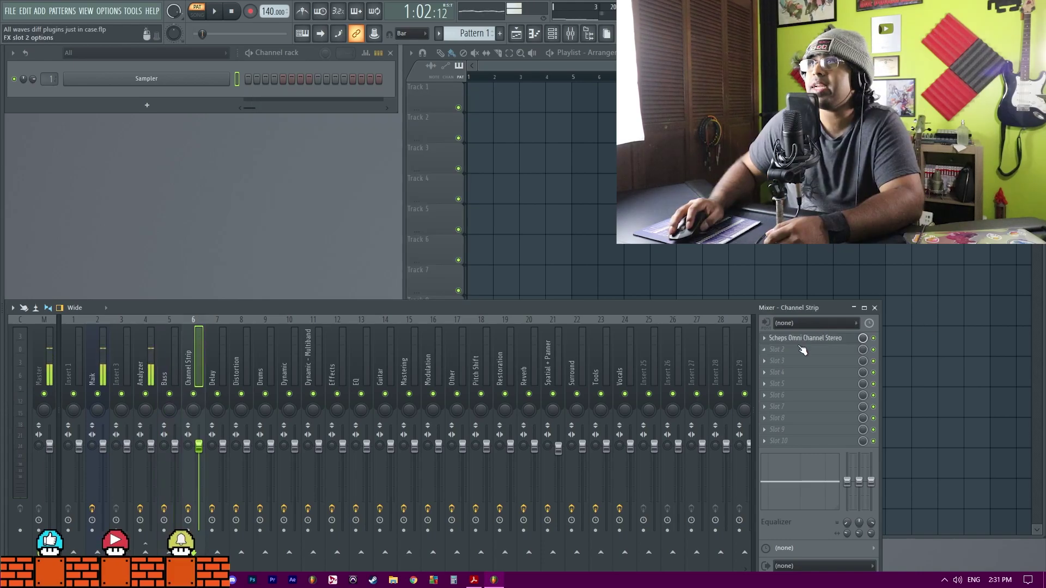
Open Scheps Omni Channel Stereo on the Channel Strip track and position its window above the mixer
{"action": "left_click", "coordinate": [804, 349]}
{"action": "left_click", "coordinate": [822, 302]}
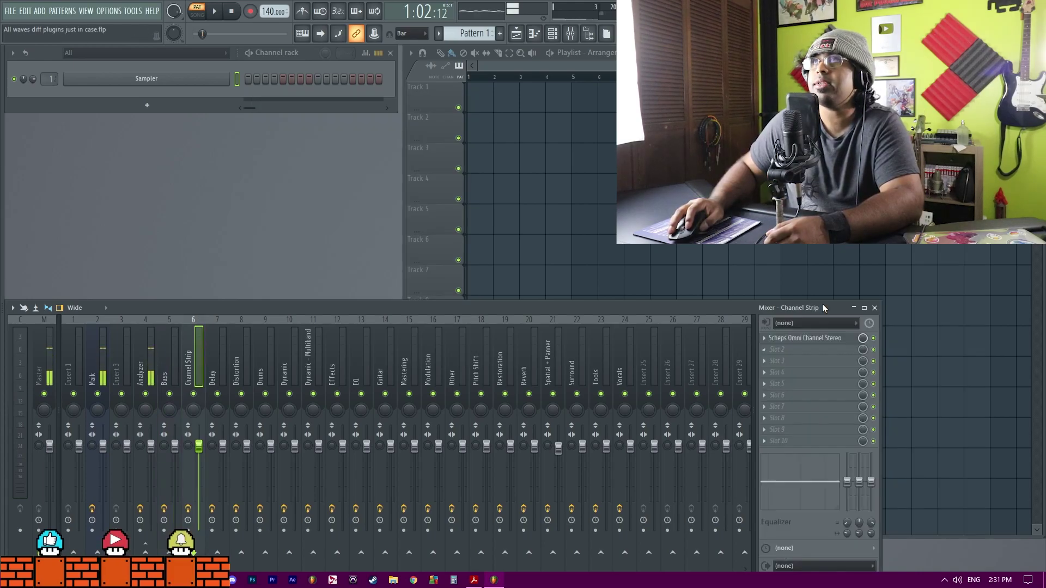
{"action": "left_click", "coordinate": [818, 339]}
{"action": "left_click_drag", "start_coordinate": [282, 184], "coordinate": [261, 127]}
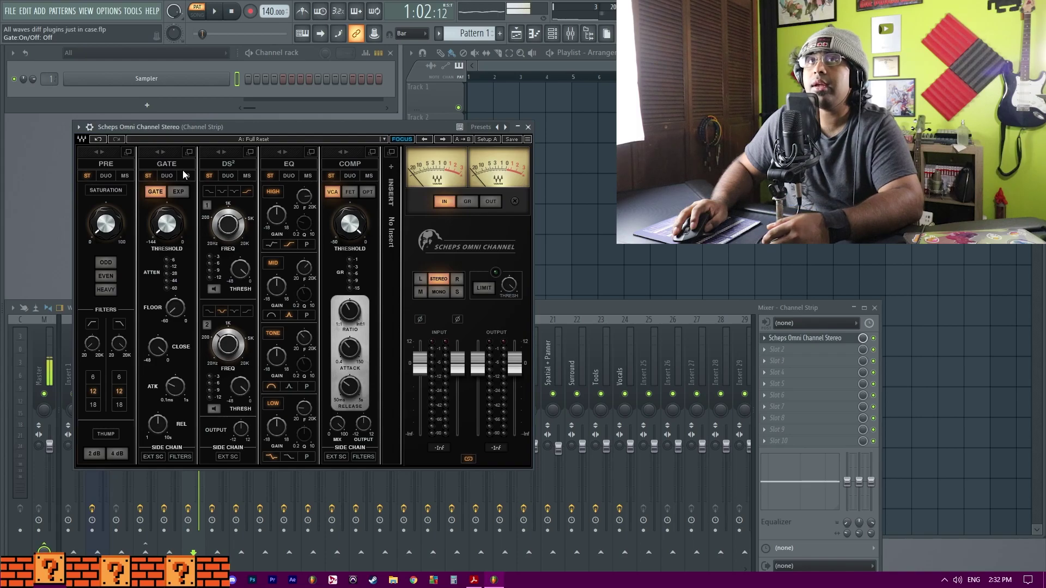
Reorder the Scheps Omni Channel modules so that COMP sits between DS² and EQ
{"action": "left_click", "coordinate": [224, 166]}
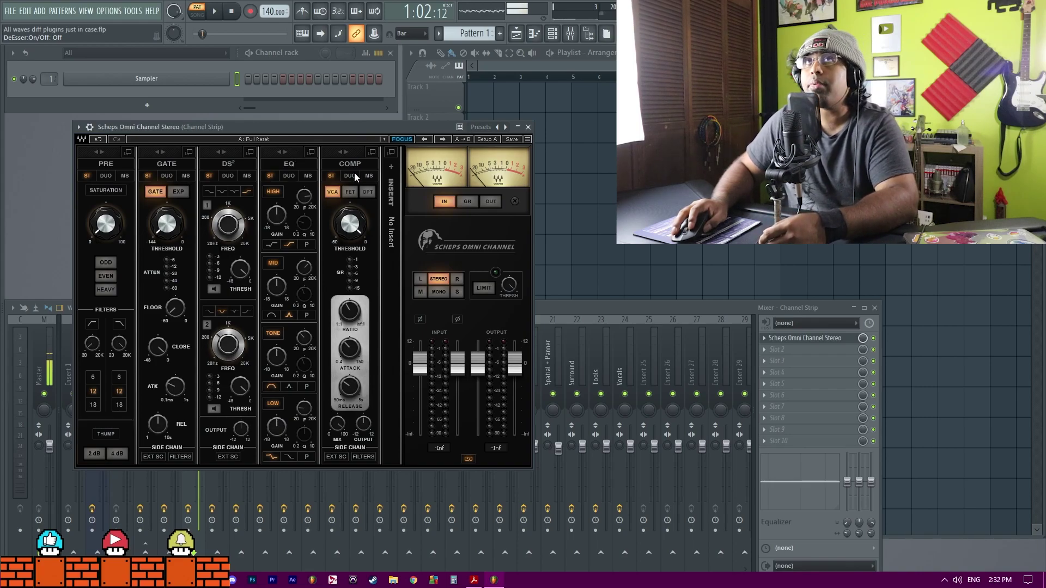
{"action": "left_click_drag", "start_coordinate": [353, 153], "coordinate": [275, 164]}
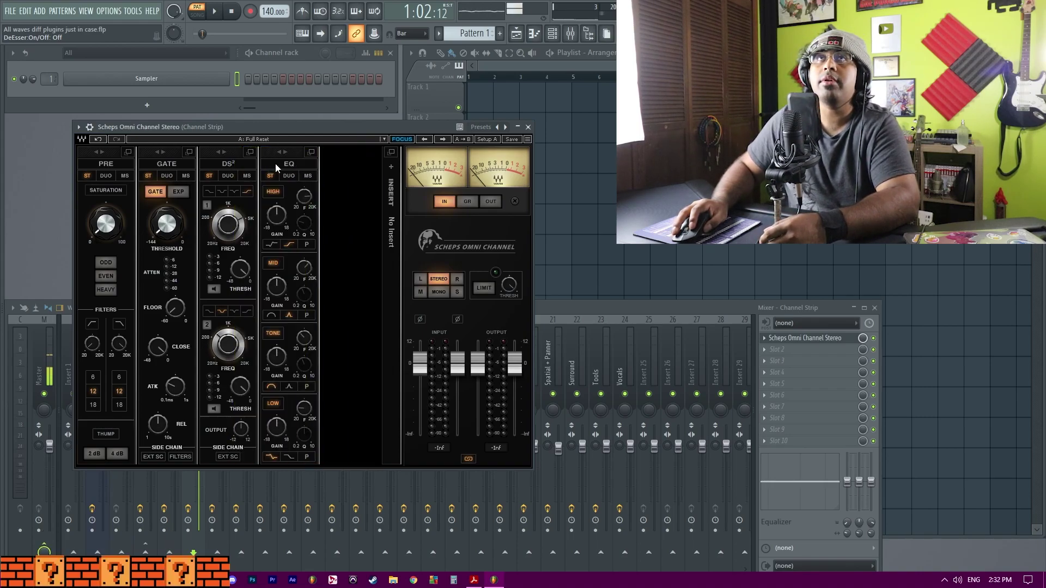
{"action": "left_click_drag", "start_coordinate": [341, 153], "coordinate": [253, 159]}
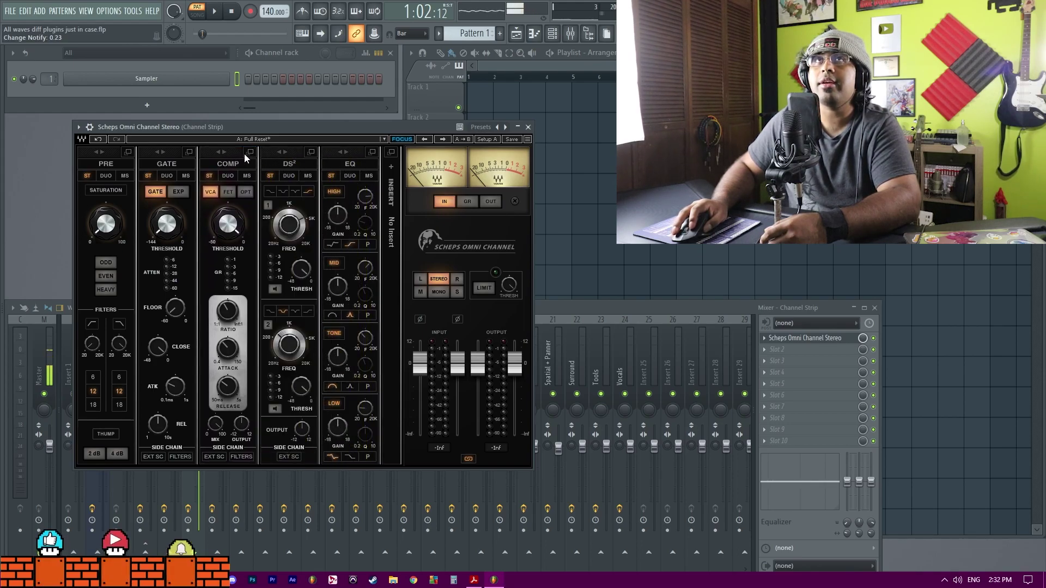
{"action": "left_click", "coordinate": [225, 152]}
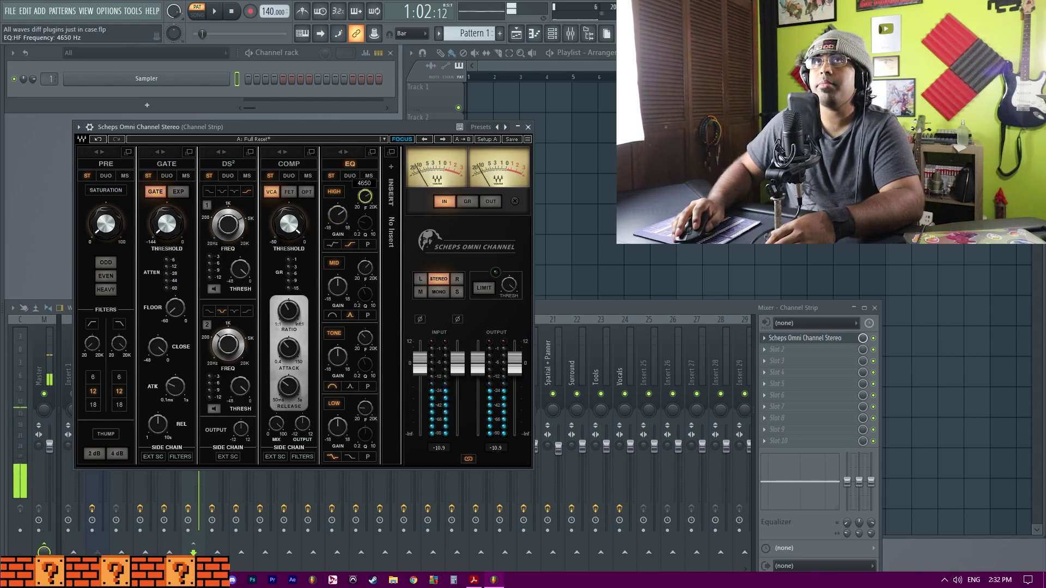
Adjust the mid gain, tone gain and low-band frequency in the Scheps Omni Channel's EQ module
{"action": "left_click_drag", "start_coordinate": [338, 286], "coordinate": [338, 281]}
{"action": "left_click_drag", "start_coordinate": [337, 356], "coordinate": [337, 360]}
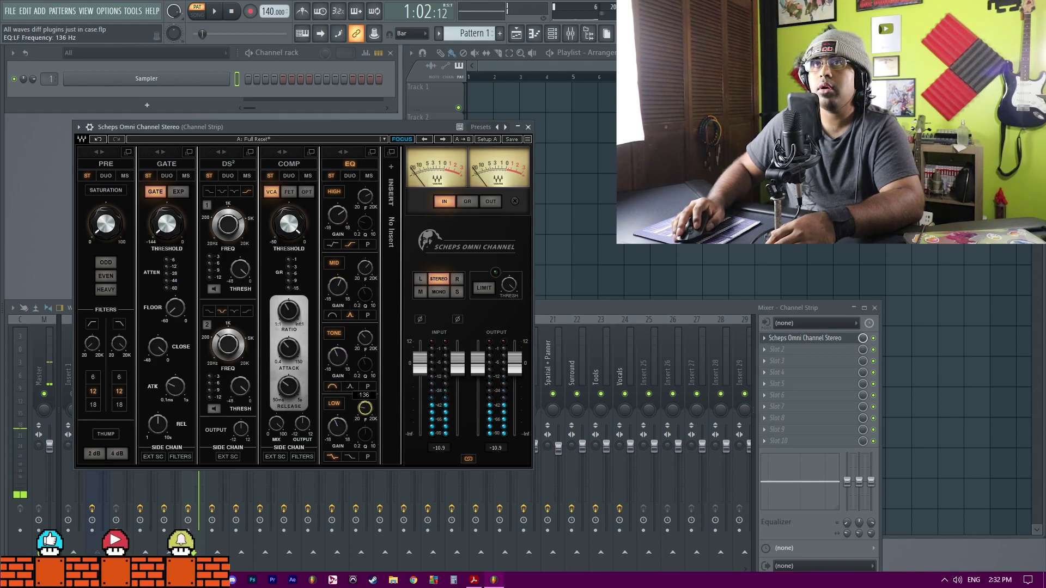
{"action": "left_click_drag", "start_coordinate": [365, 408], "coordinate": [365, 430]}
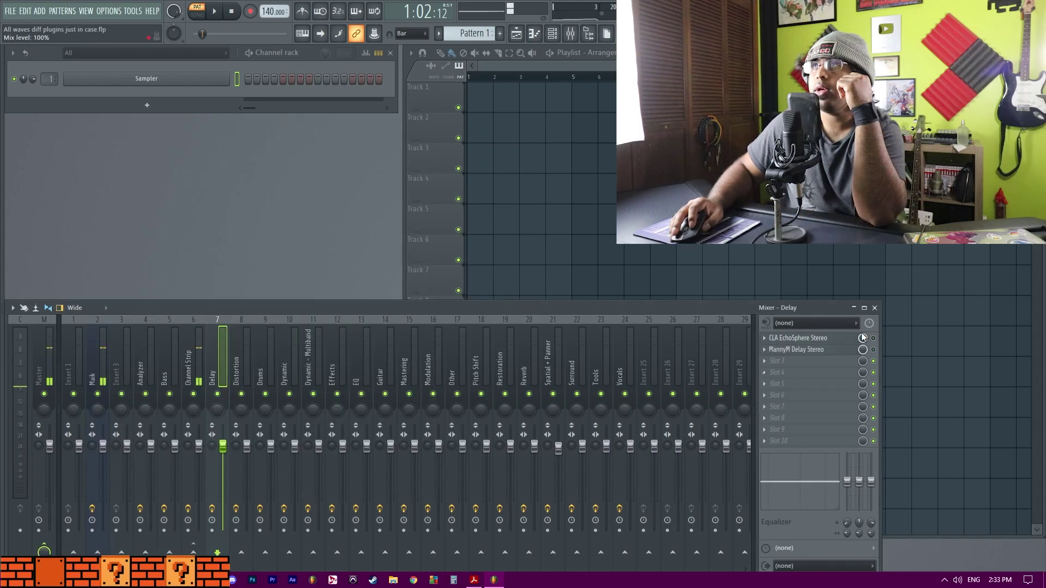
Open CLA EchoSphere Stereo on the Delay track, reposition its window, and choose one of its presets
{"action": "left_click", "coordinate": [842, 338]}
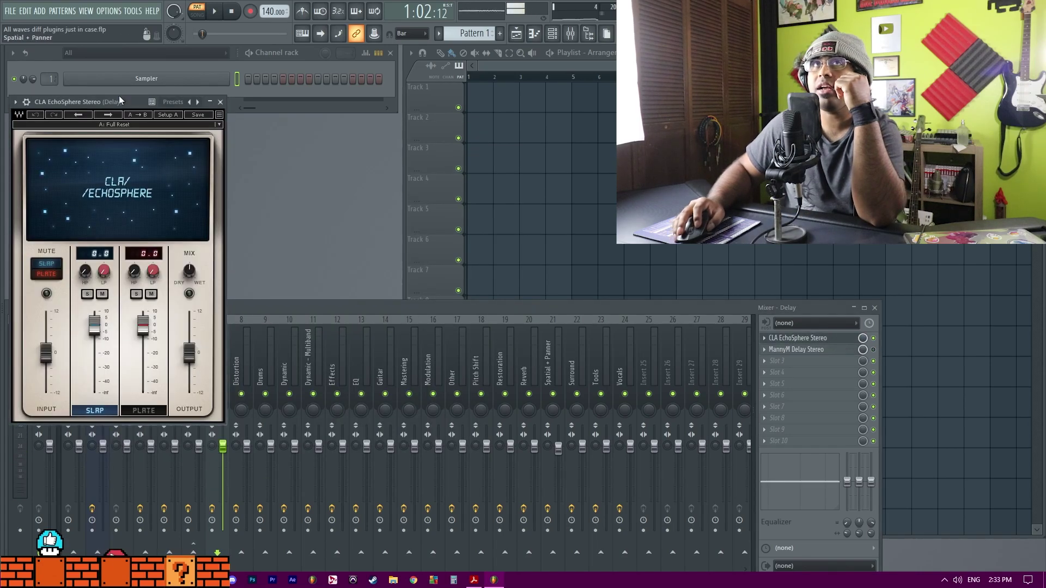
{"action": "left_click_drag", "start_coordinate": [117, 102], "coordinate": [342, 72]}
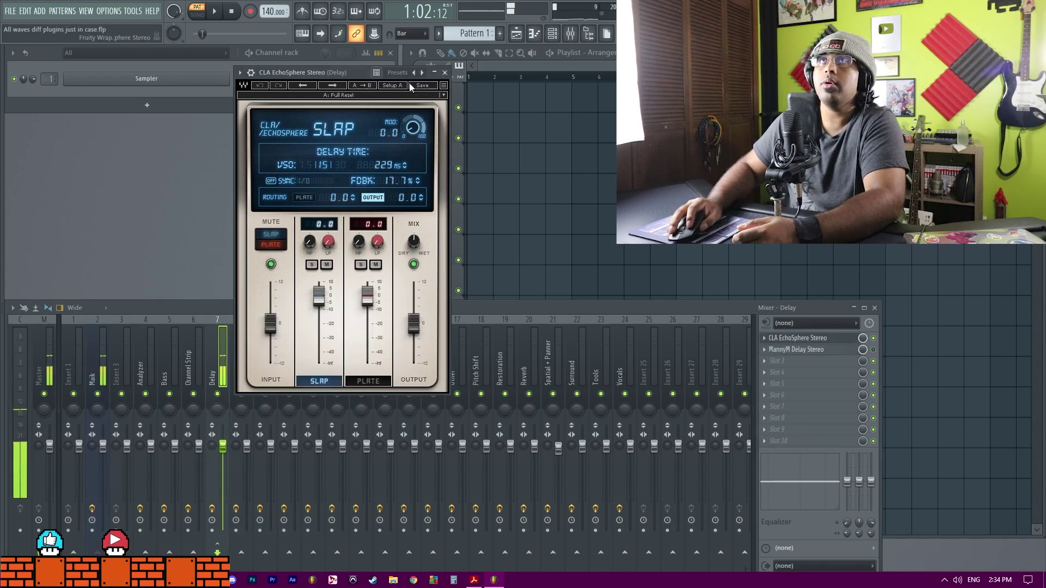
{"action": "left_click", "coordinate": [328, 97]}
{"action": "mouse_move", "coordinate": [382, 226]}
{"action": "left_click", "coordinate": [577, 346]}
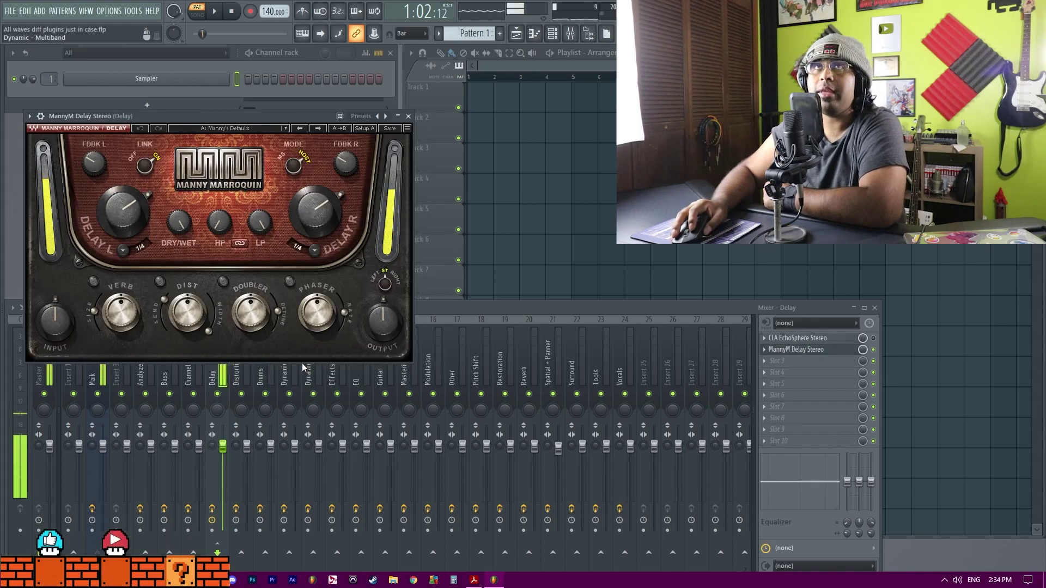
View the MannyM Delay's about information and bring its Dry/Wet mix to 50.2
{"action": "left_click", "coordinate": [48, 129]}
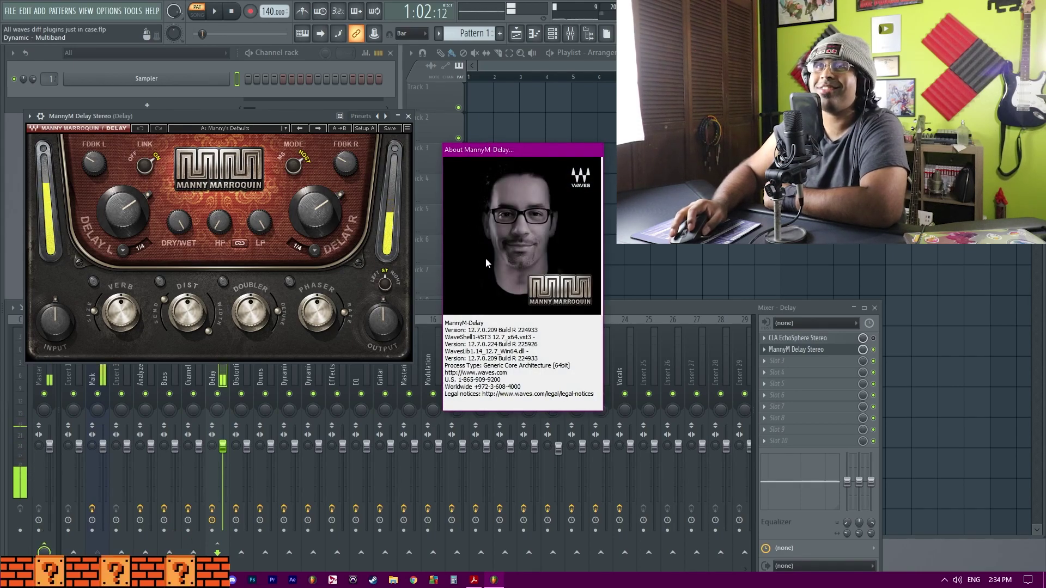
{"action": "left_click", "coordinate": [518, 220]}
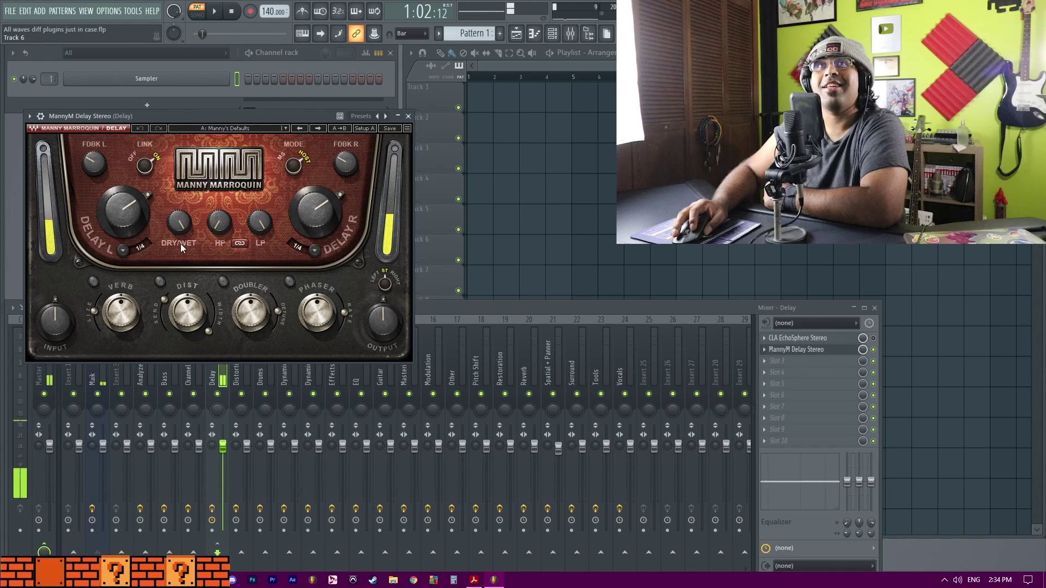
{"action": "left_click_drag", "start_coordinate": [180, 222], "coordinate": [180, 228]}
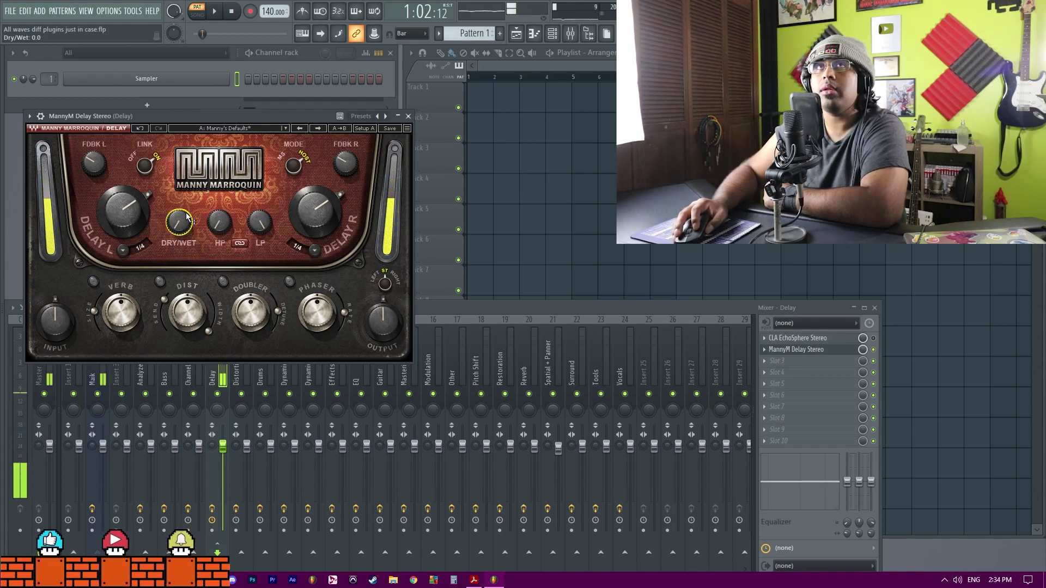
{"action": "left_click_drag", "start_coordinate": [179, 238], "coordinate": [178, 229]}
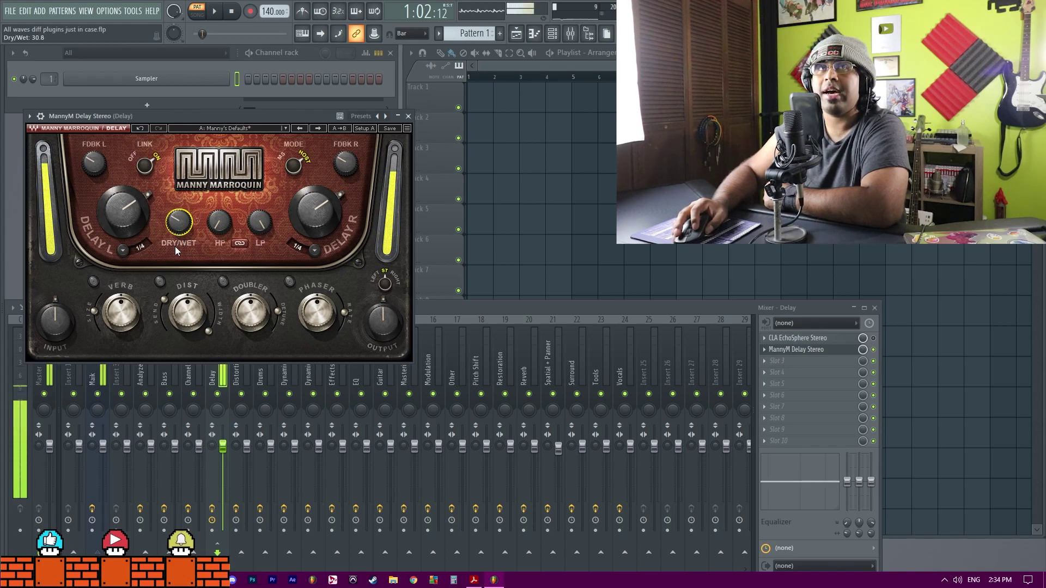
{"action": "left_click", "coordinate": [175, 229], "text": "alt"}
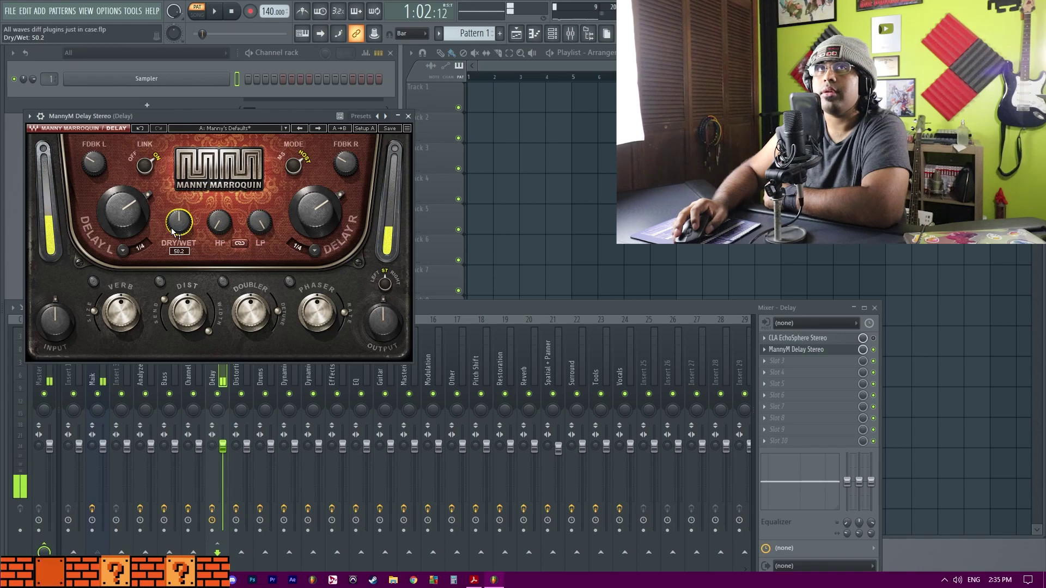
Set the MannyM Delay's Verb level to 69.4 and its Dry/Wet mix to 0.0
{"action": "mouse_move", "coordinate": [121, 312]}
{"action": "left_click_drag", "start_coordinate": [120, 312], "coordinate": [178, 319]}
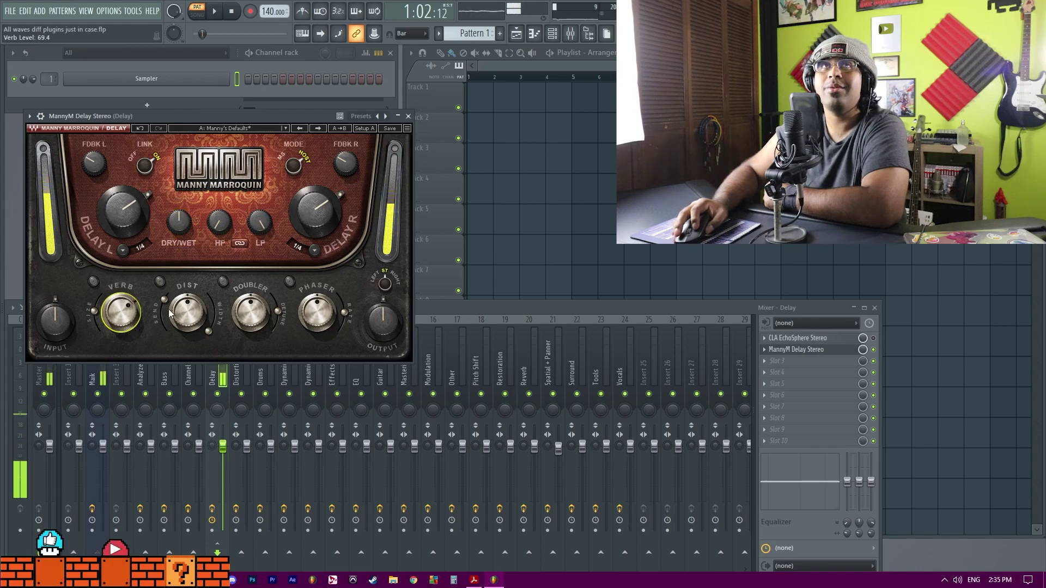
{"action": "mouse_move", "coordinate": [178, 222]}
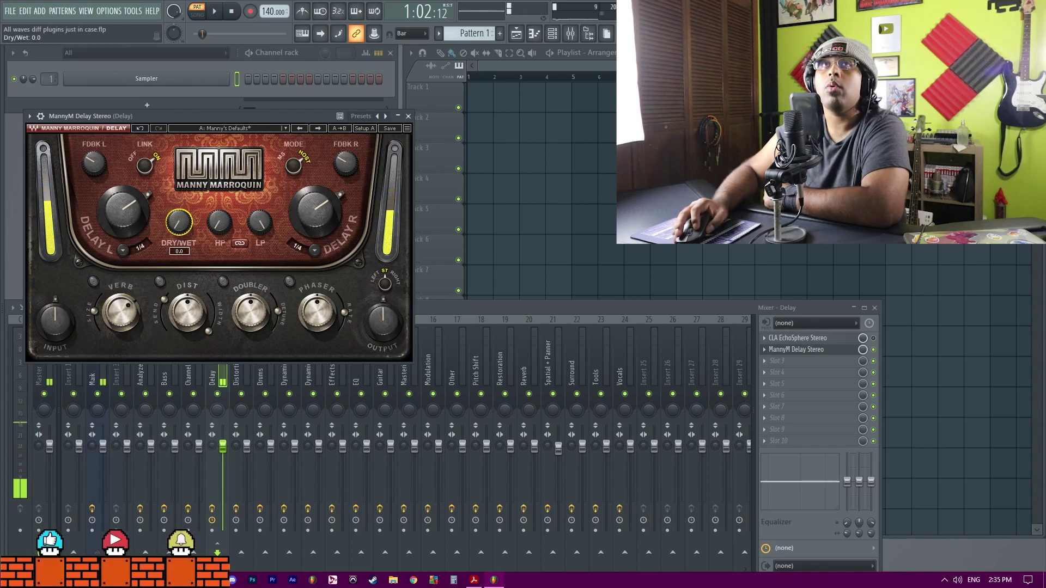
Set separate left and right delay times in MannyM Delay, with the right at 1/4, and readjust the Dry/Wet mix
{"action": "mouse_move", "coordinate": [317, 213]}
{"action": "left_mouse_down"}
{"action": "mouse_move", "coordinate": [317, 235]}
{"action": "mouse_move", "coordinate": [317, 224]}
{"action": "left_mouse_up"}
{"action": "left_click_drag", "start_coordinate": [143, 193], "coordinate": [142, 206]}
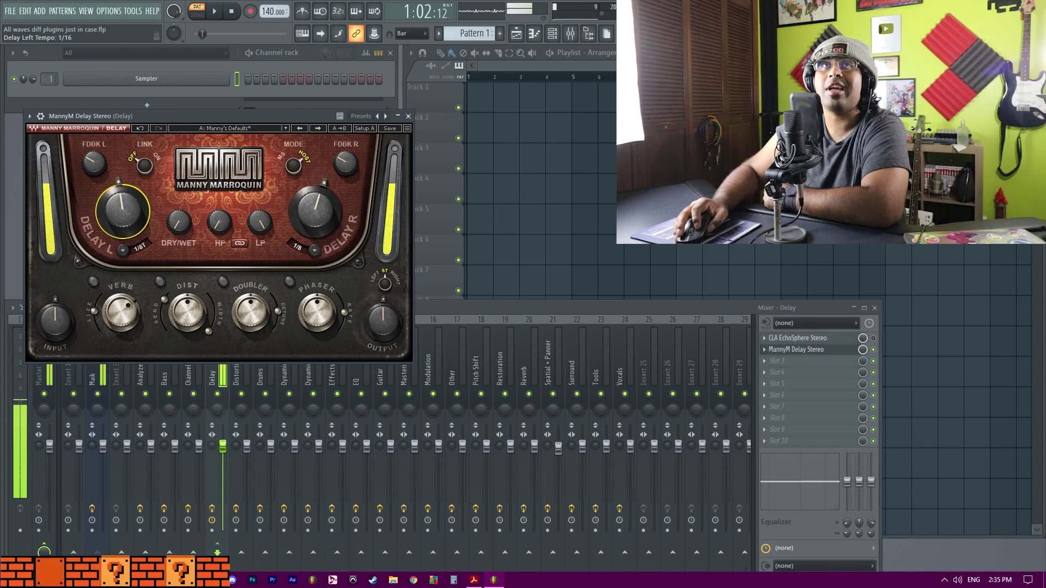
{"action": "left_click_drag", "start_coordinate": [325, 228], "coordinate": [325, 223]}
{"action": "left_click_drag", "start_coordinate": [178, 222], "coordinate": [180, 230]}
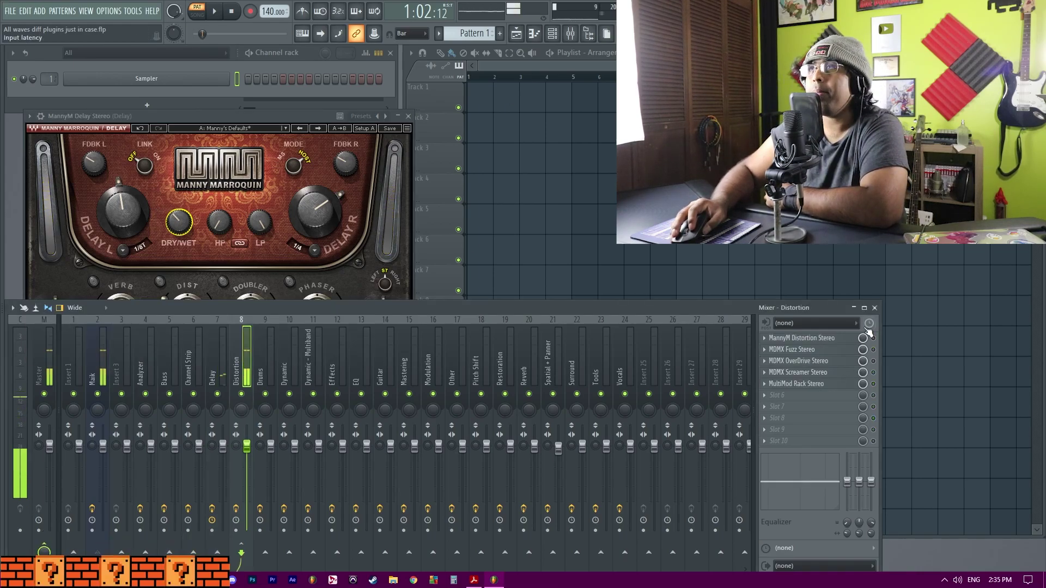
Open MannyM Distortion Stereo on the Distortion track, close the MannyM Delay window, and move the distortion window clear of the webcam area
{"action": "left_click", "coordinate": [831, 338]}
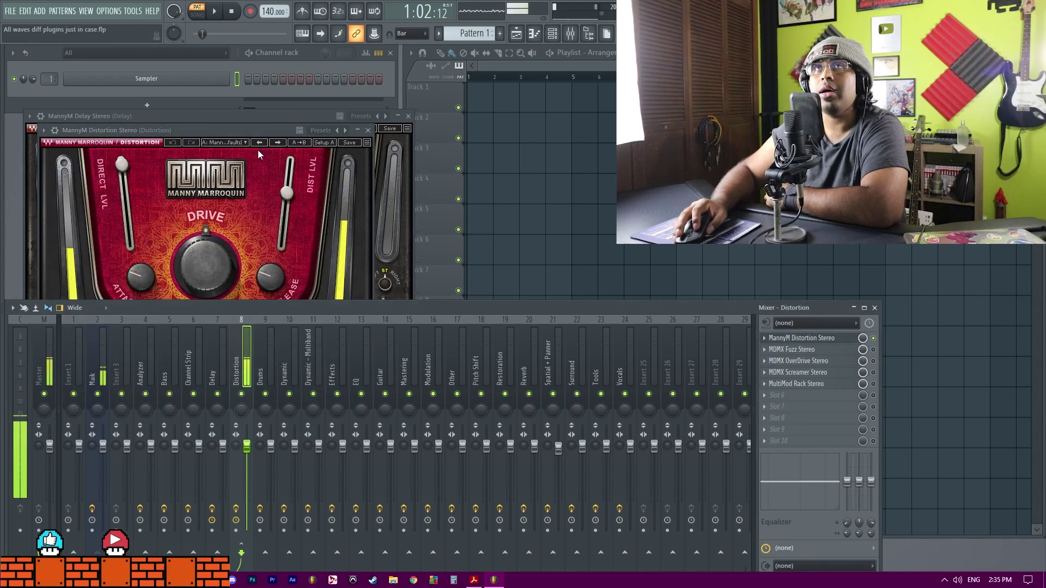
{"action": "left_click_drag", "start_coordinate": [245, 130], "coordinate": [551, 112]}
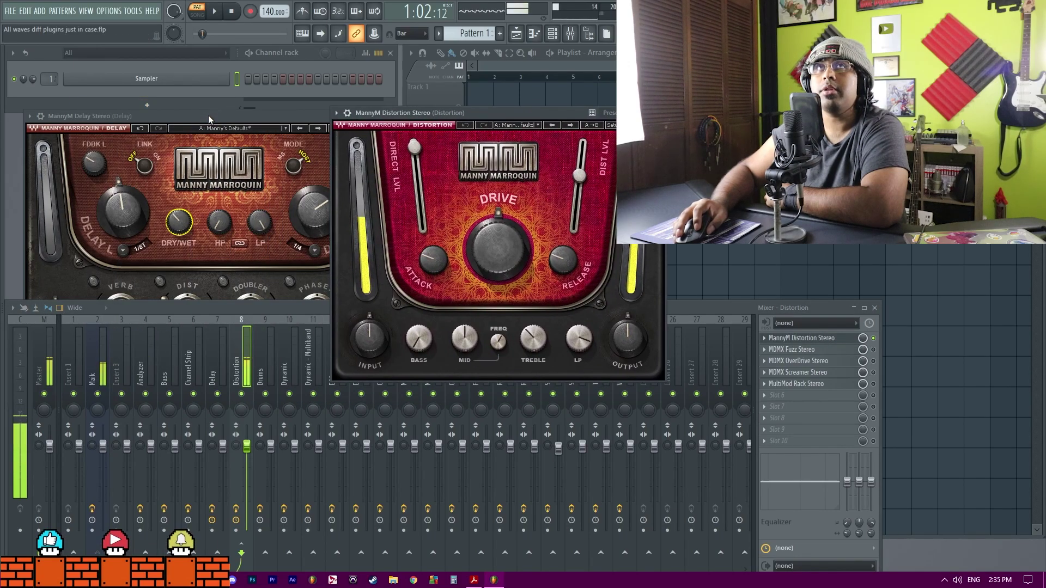
{"action": "left_click", "coordinate": [208, 115]}
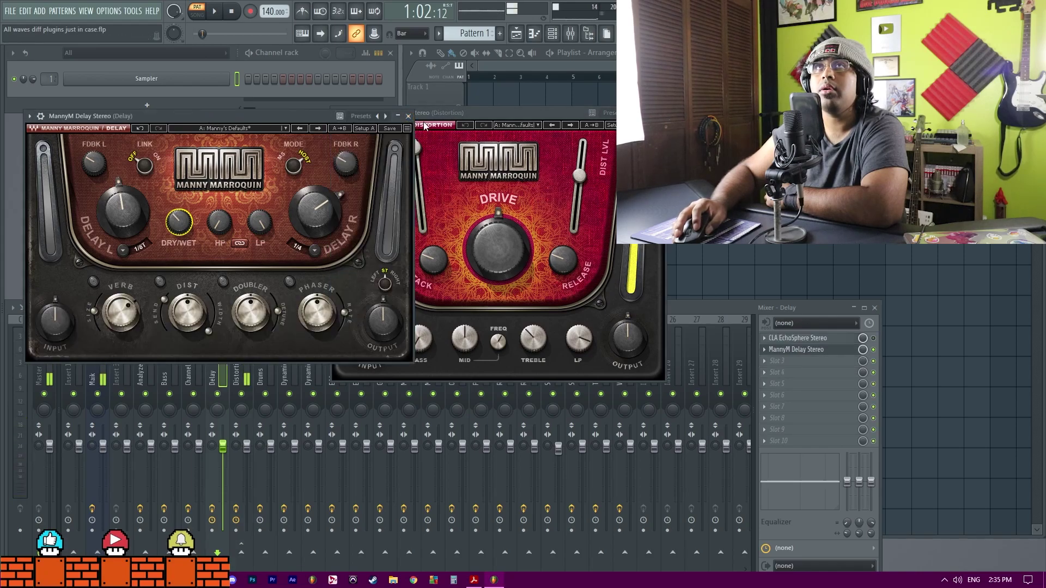
{"action": "left_click", "coordinate": [408, 115]}
{"action": "left_click_drag", "start_coordinate": [439, 116], "coordinate": [138, 91]}
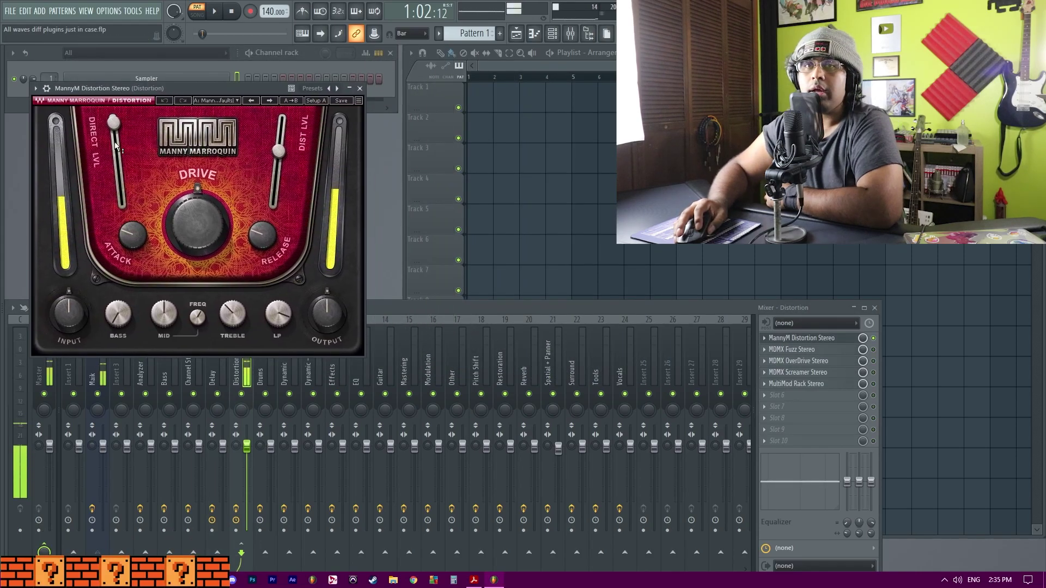
Turn up the MannyM Distortion's Drive, adjust its Treble, Mid and Bass, and close the plugin
{"action": "mouse_move", "coordinate": [182, 223]}
{"action": "left_mouse_down"}
{"action": "mouse_move", "coordinate": [182, 256]}
{"action": "mouse_move", "coordinate": [182, 172]}
{"action": "mouse_move", "coordinate": [200, 230]}
{"action": "left_mouse_up"}
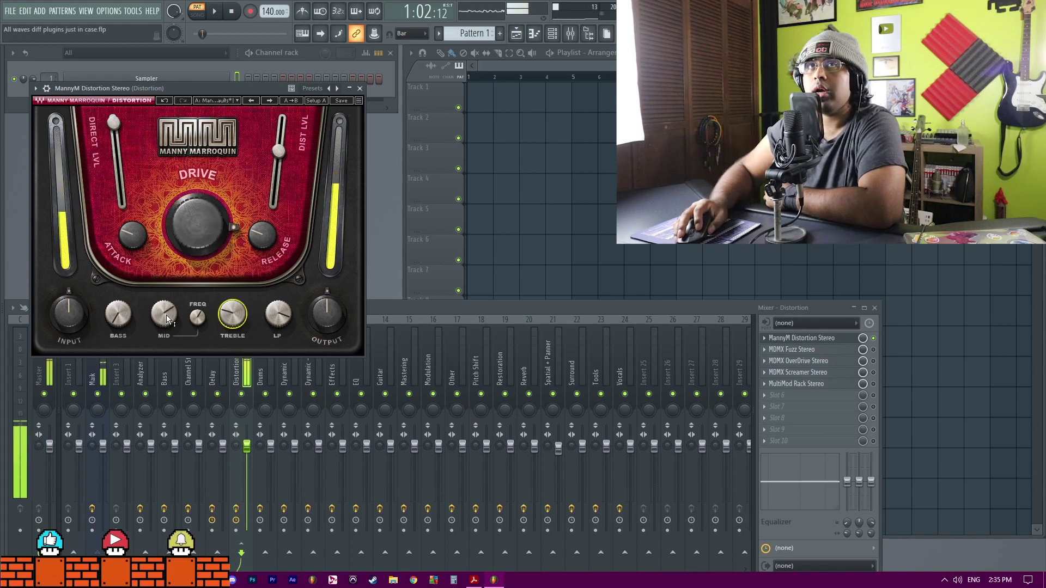
{"action": "left_click_drag", "start_coordinate": [117, 315], "coordinate": [118, 313]}
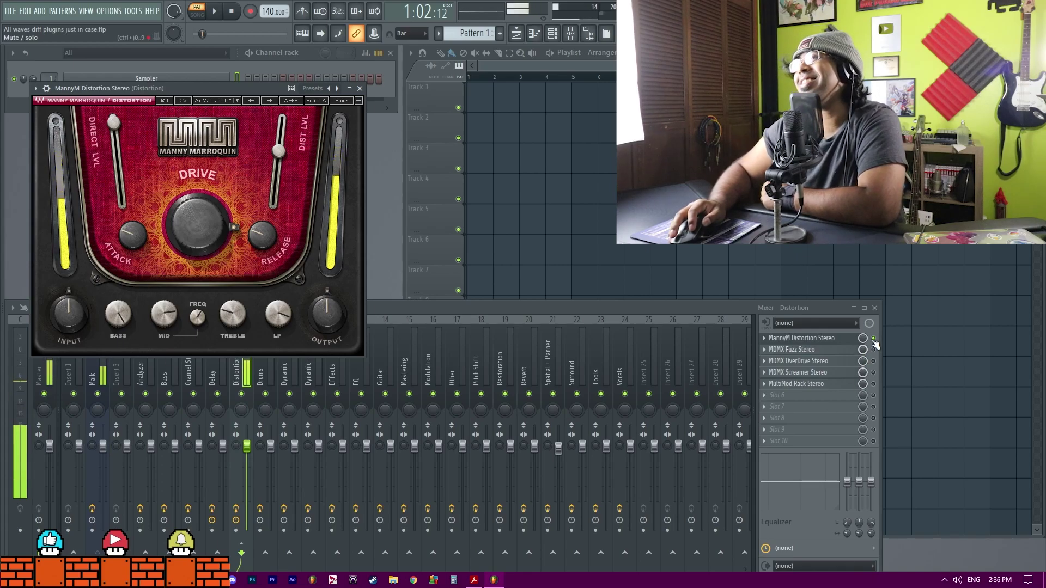
{"action": "left_click", "coordinate": [833, 338]}
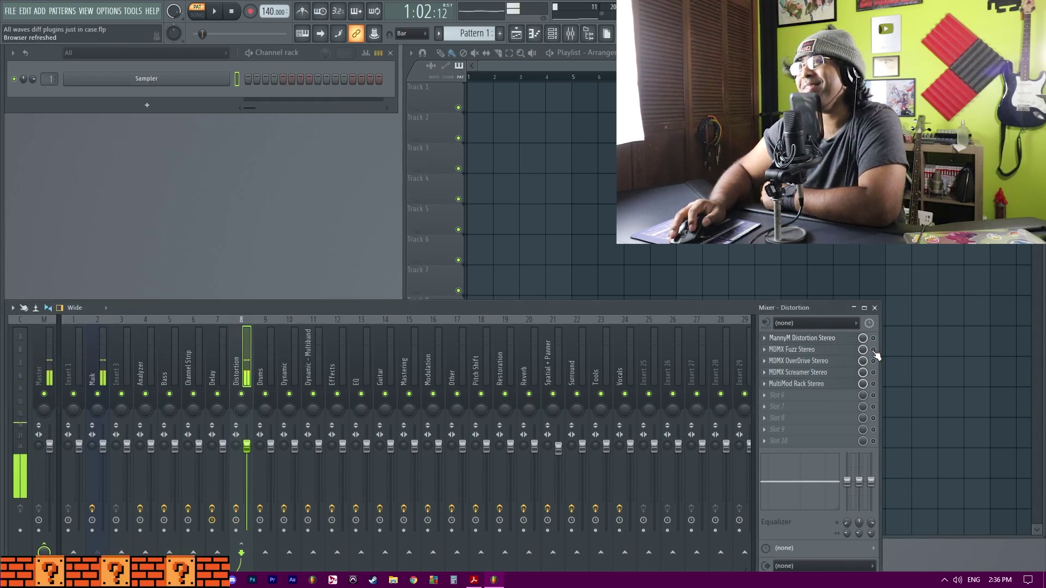
Open MDMX Fuzz Stereo on the Distortion track and adjust its Gain and Mix
{"action": "left_click", "coordinate": [851, 351]}
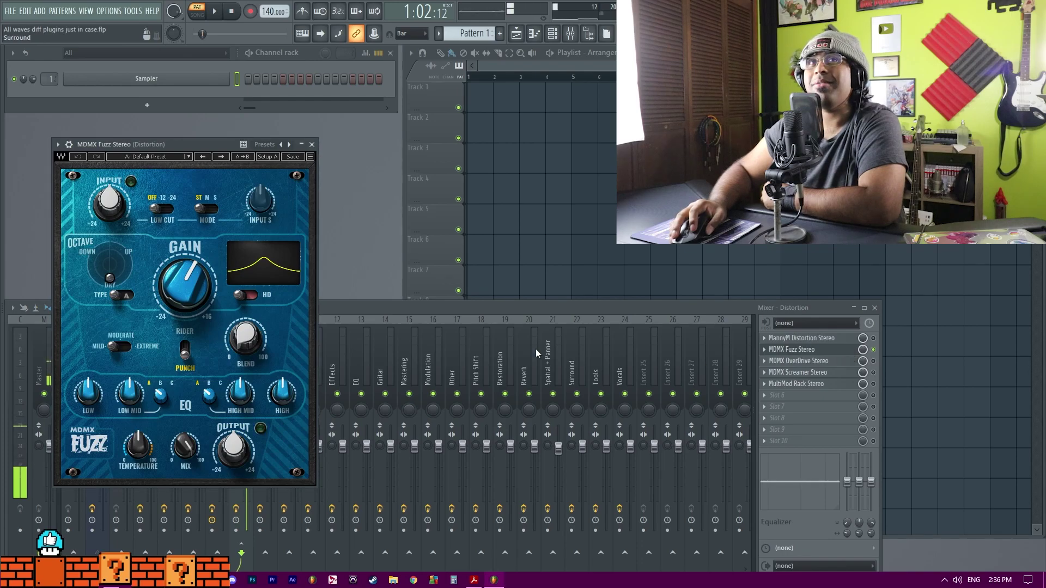
{"action": "mouse_move", "coordinate": [203, 297]}
{"action": "left_mouse_down"}
{"action": "mouse_move", "coordinate": [203, 322]}
{"action": "mouse_move", "coordinate": [203, 305]}
{"action": "left_mouse_up"}
{"action": "left_click_drag", "start_coordinate": [180, 456], "coordinate": [181, 474]}
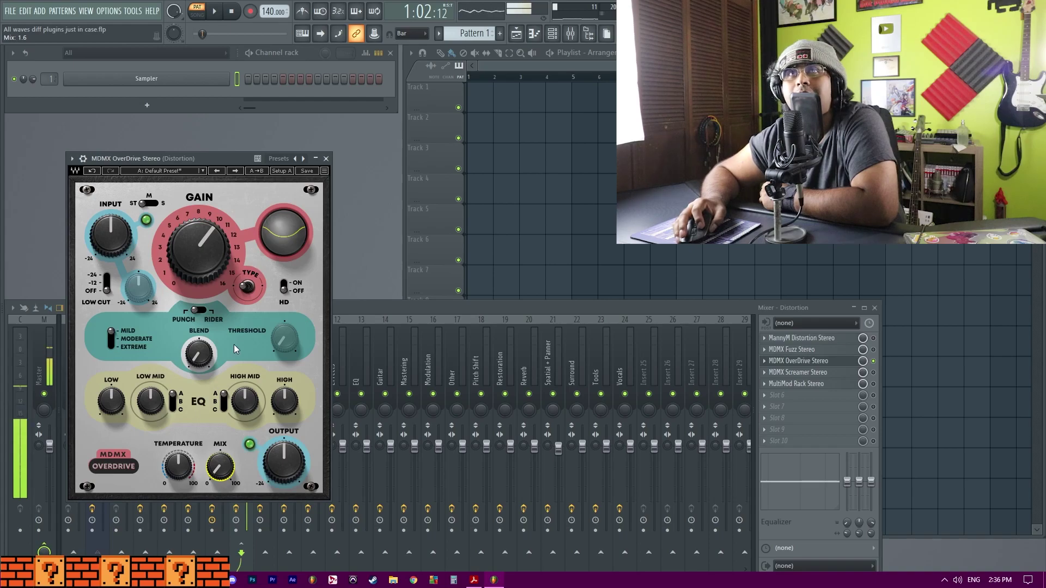
Sweep the MDMX OverDrive's Mix to 56.4, down to 0.0, up to 73.6, and back to about halfway
{"action": "left_click_drag", "start_coordinate": [220, 467], "coordinate": [220, 449]}
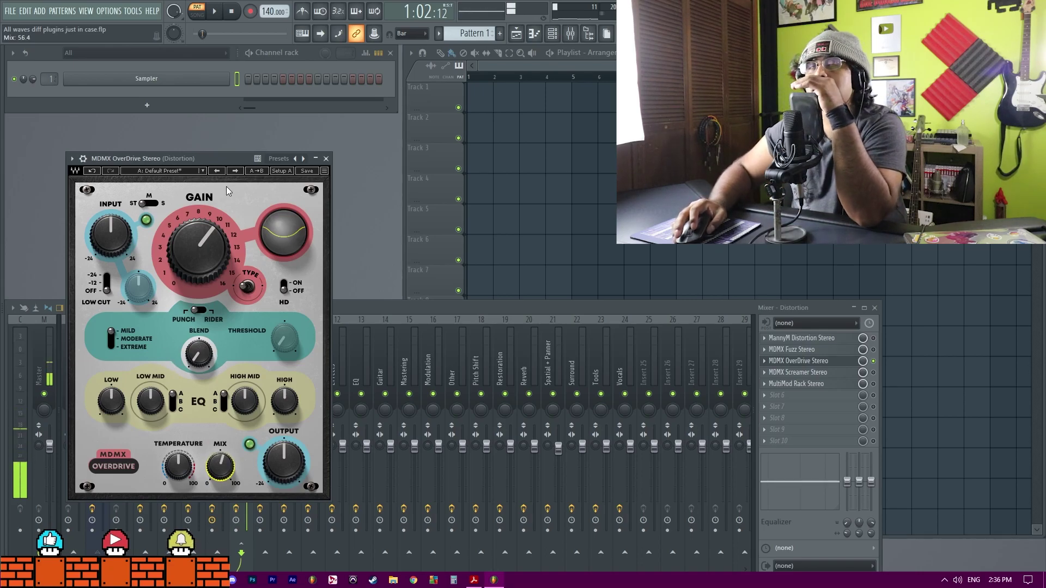
{"action": "left_click_drag", "start_coordinate": [220, 466], "coordinate": [220, 470]}
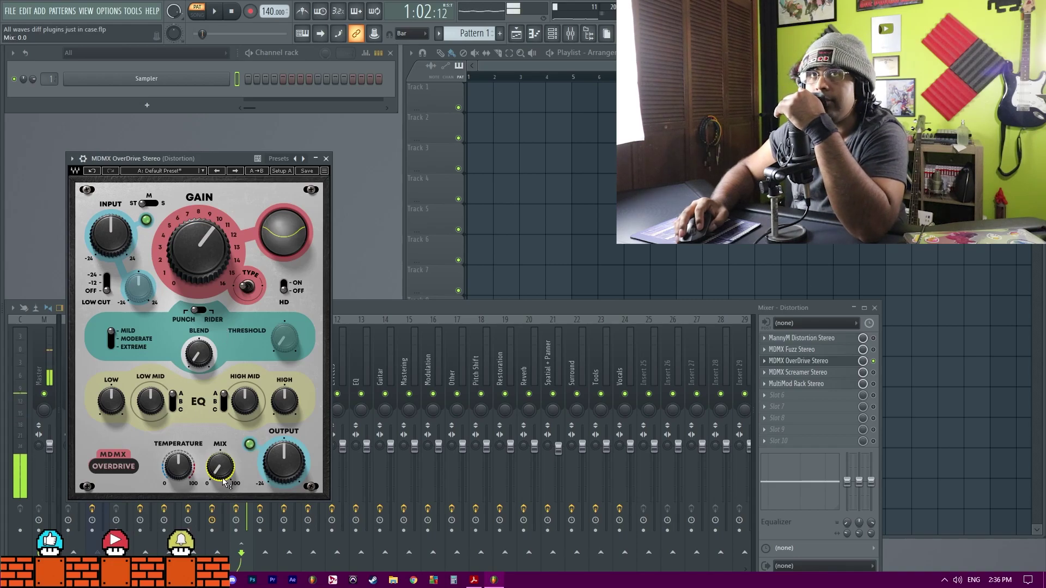
{"action": "left_click_drag", "start_coordinate": [221, 484], "coordinate": [221, 466]}
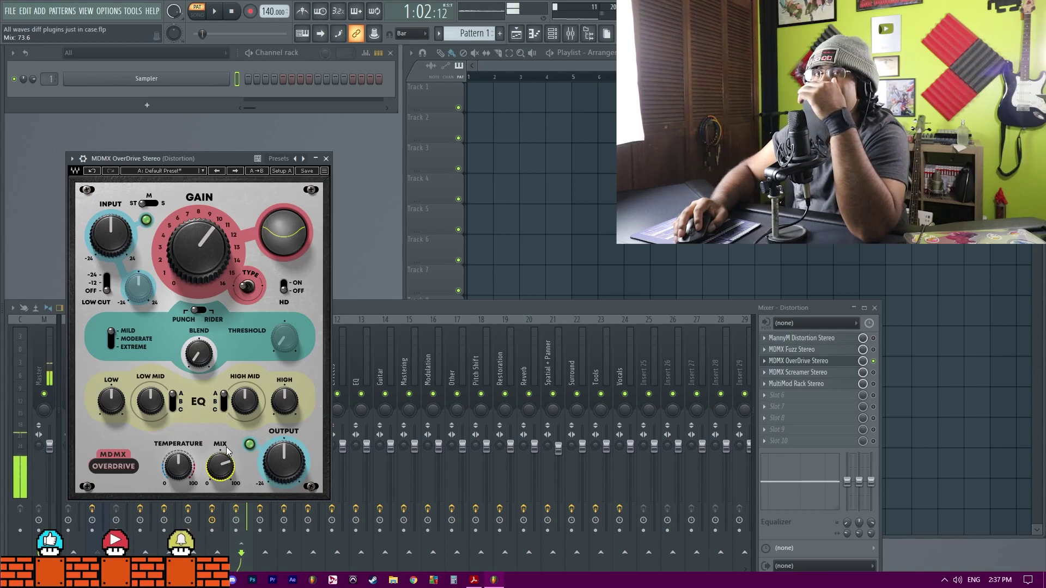
{"action": "left_click_drag", "start_coordinate": [229, 472], "coordinate": [229, 467]}
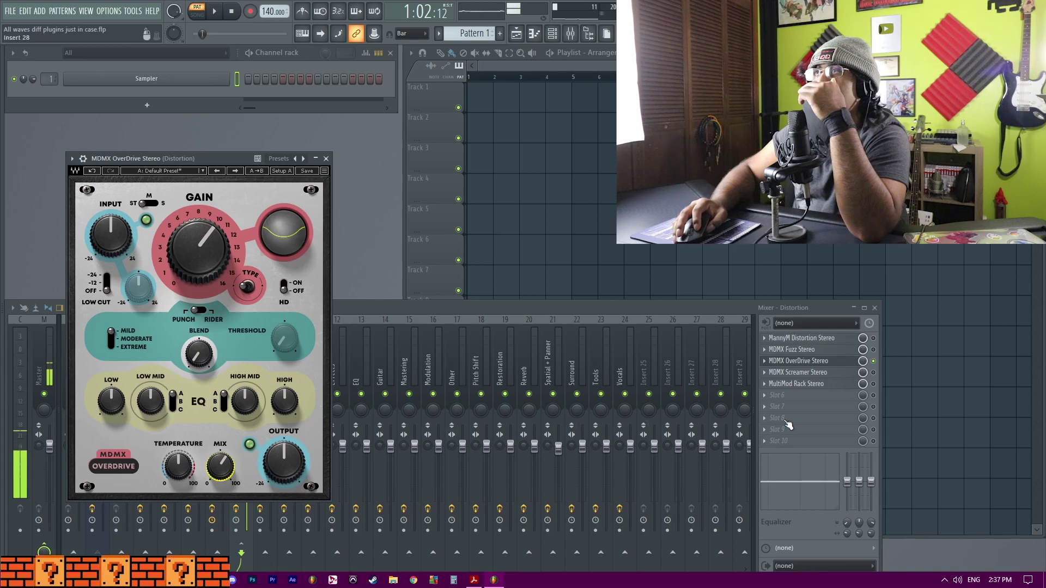
Open MDMX Screamer Stereo on the Distortion track, reposition its window, and vary its Gain
{"action": "left_click", "coordinate": [828, 372]}
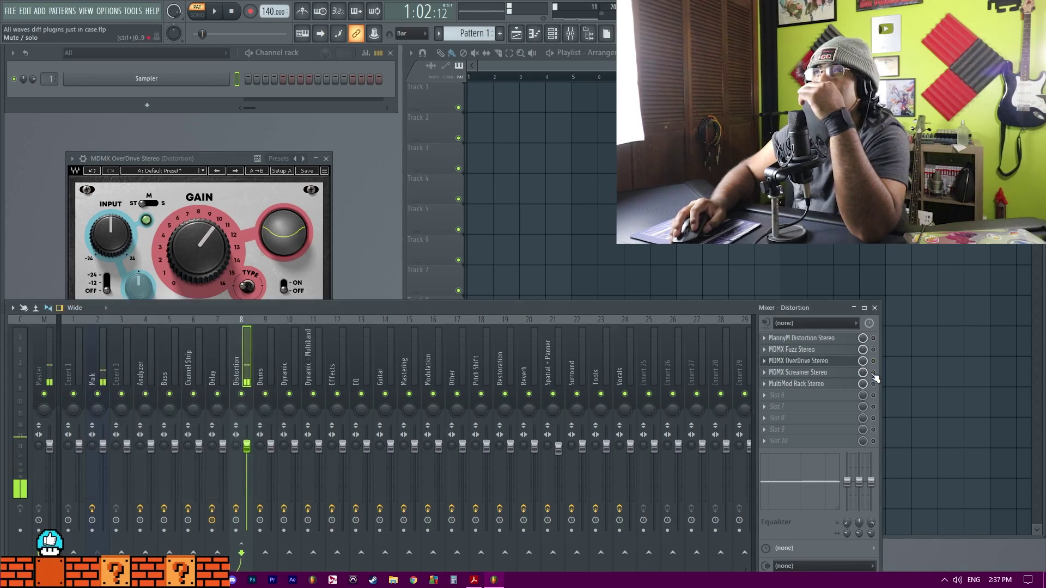
{"action": "left_click_drag", "start_coordinate": [207, 172], "coordinate": [245, 65]}
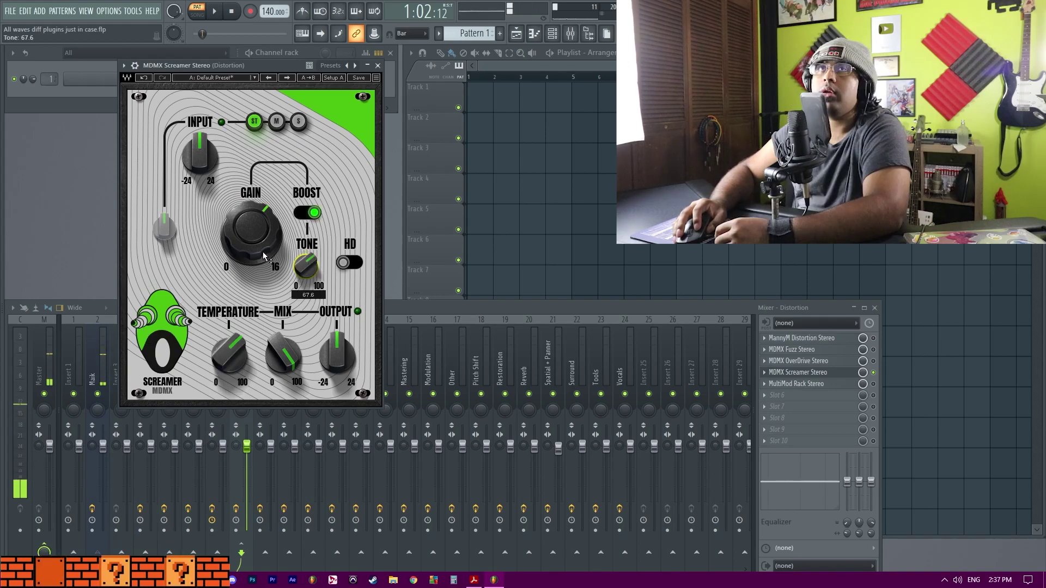
{"action": "left_click_drag", "start_coordinate": [251, 232], "coordinate": [266, 247]}
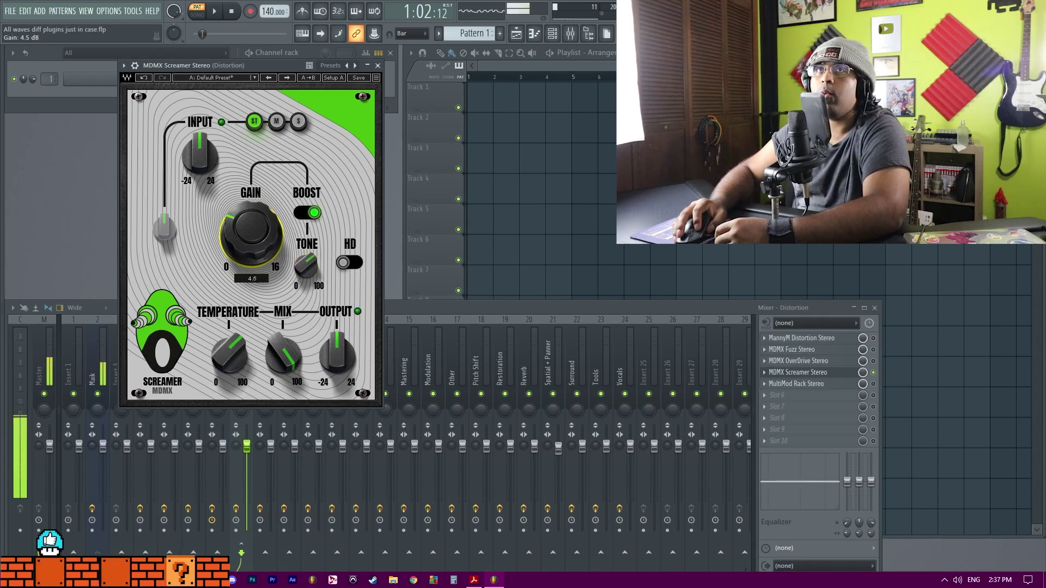
{"action": "scroll", "coordinate": [267, 246], "scroll_direction": "up", "scroll_amount": 2}
{"action": "scroll", "coordinate": [266, 246], "scroll_direction": "up", "scroll_amount": 5}
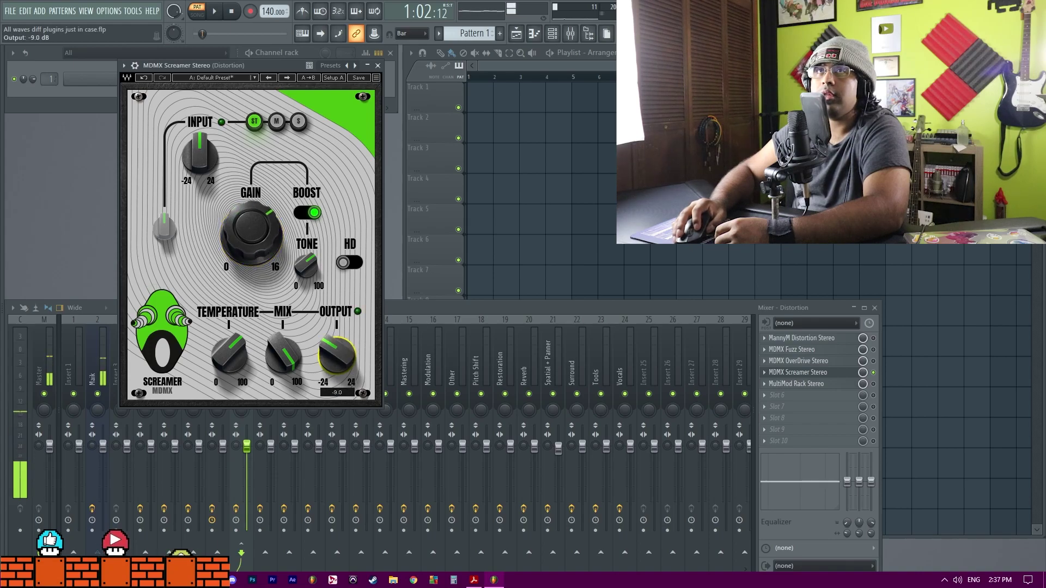
Turn the MDMX Screamer's Gain up further, set its Output to -4.9 dB, and close the plugin
{"action": "left_click_drag", "start_coordinate": [266, 247], "coordinate": [283, 325]}
{"action": "left_click_drag", "start_coordinate": [337, 357], "coordinate": [336, 350]}
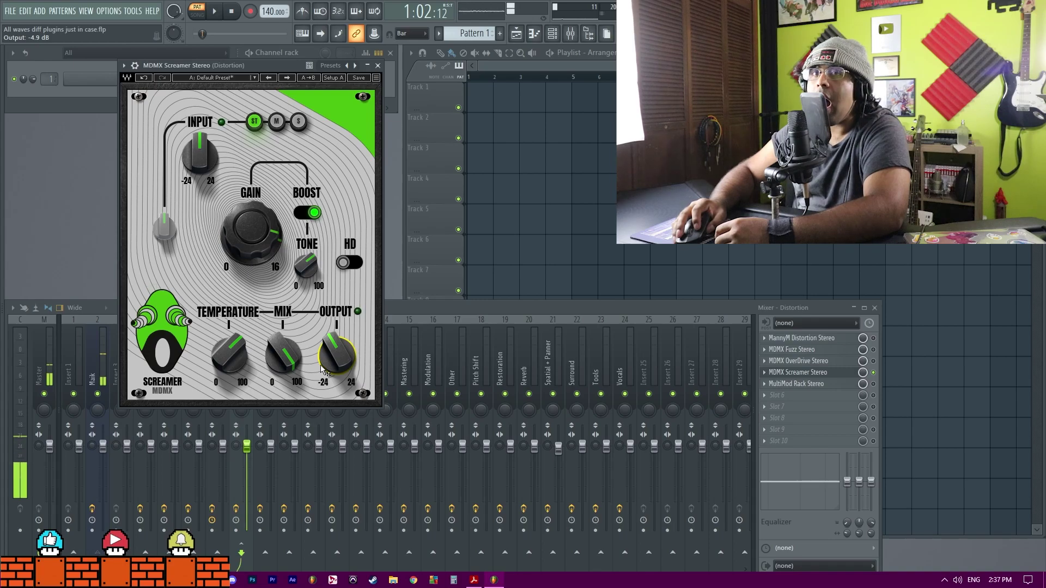
{"action": "left_click", "coordinate": [801, 372]}
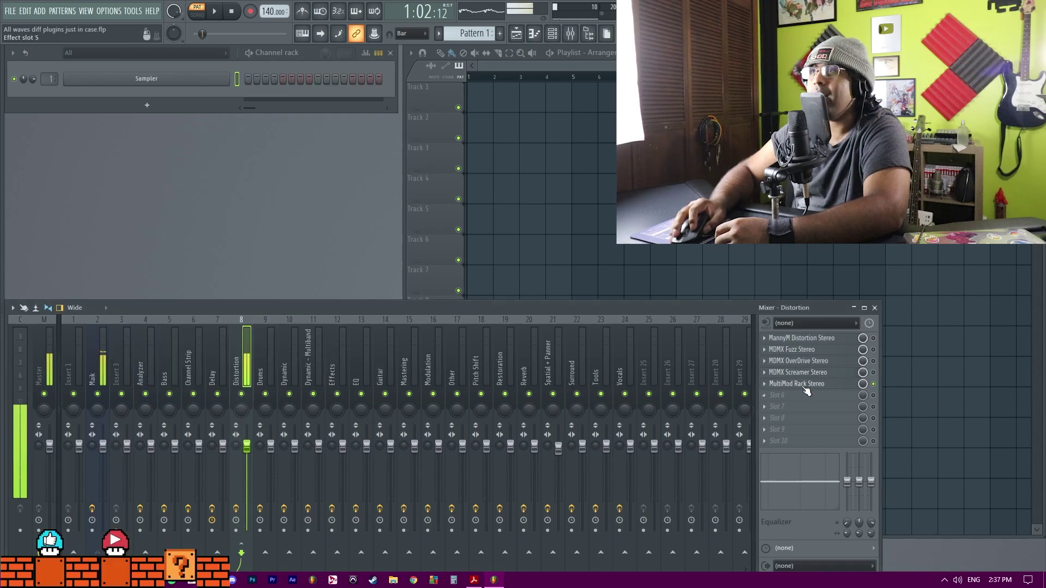
Open MultiMod Rack Stereo, move its window up, switch off its mixer slot, and bring the rack back to the front
{"action": "left_click", "coordinate": [805, 383]}
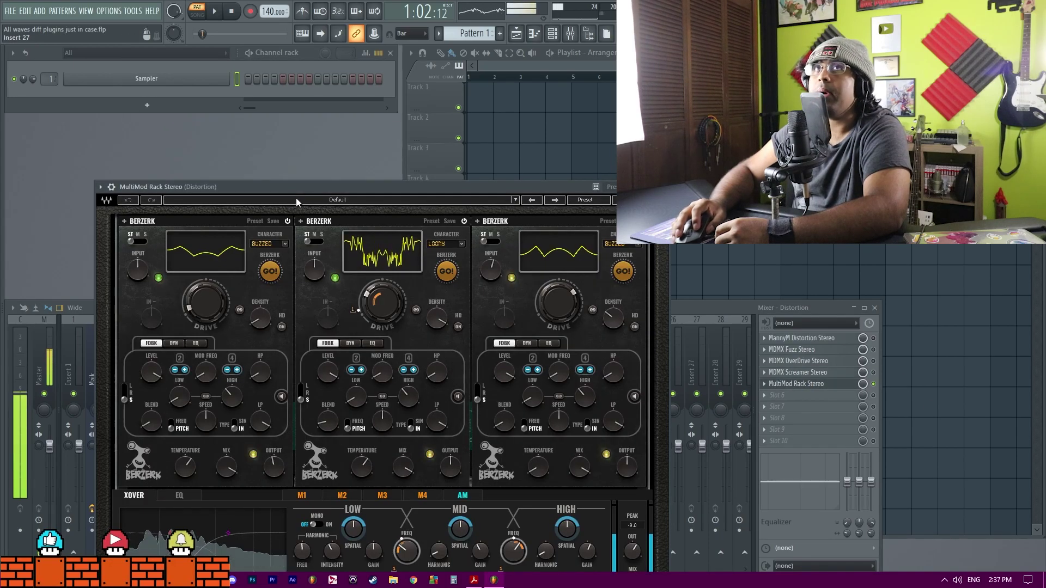
{"action": "left_click_drag", "start_coordinate": [304, 188], "coordinate": [303, 102]}
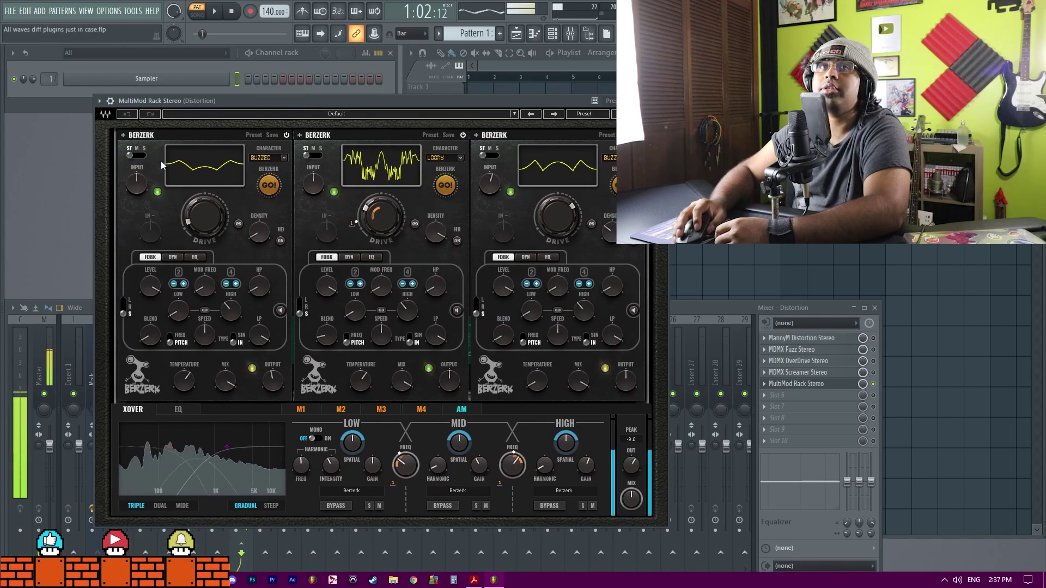
{"action": "left_click", "coordinate": [874, 387]}
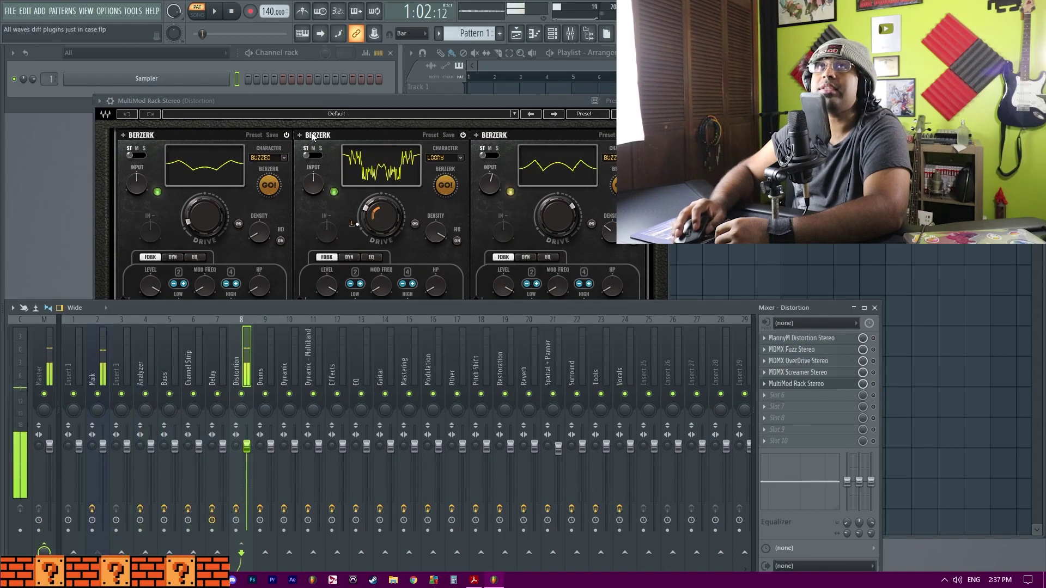
{"action": "left_click", "coordinate": [310, 105]}
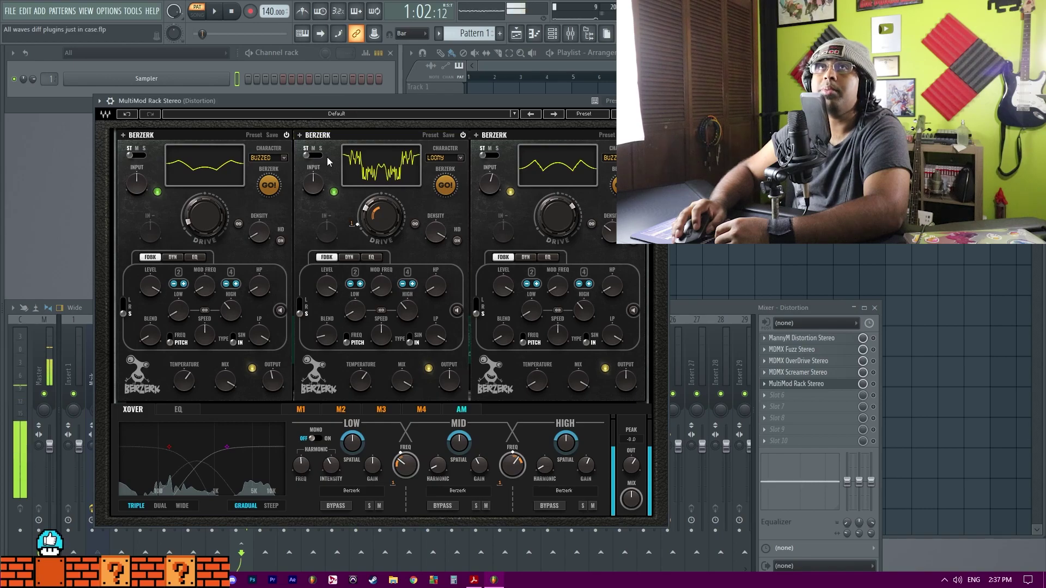
Replace the MultiMod Rack's second Berzerk module with Fuzz and its third with OverDrive
{"action": "right_click", "coordinate": [299, 133]}
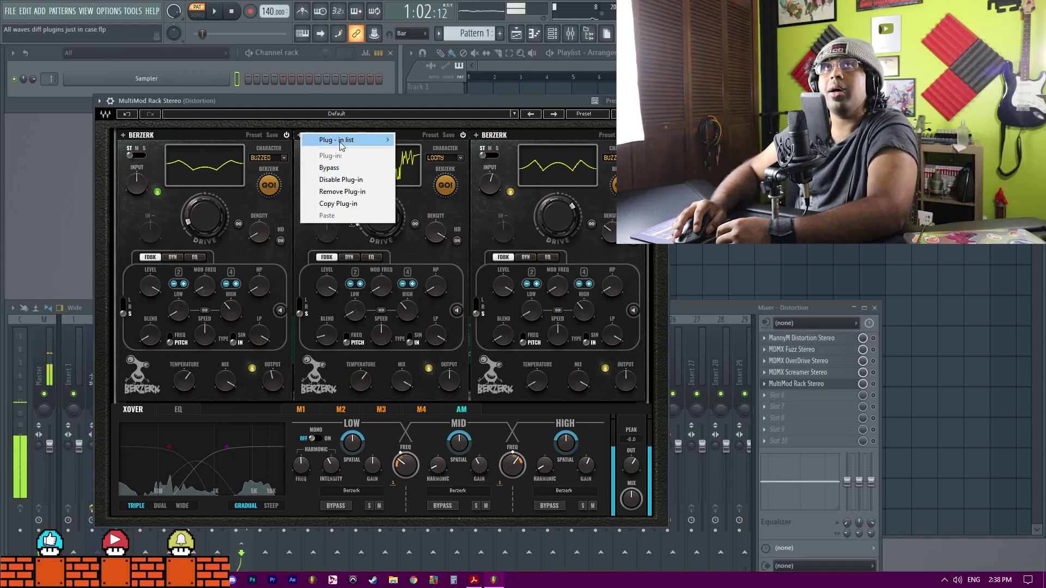
{"action": "mouse_move", "coordinate": [338, 140]}
{"action": "left_click", "coordinate": [439, 212]}
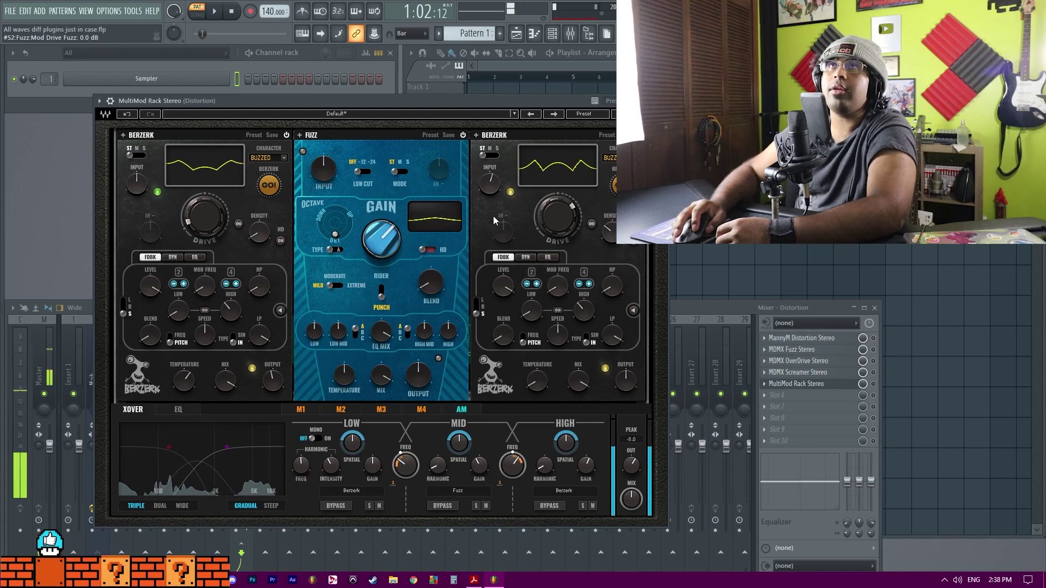
{"action": "left_click", "coordinate": [479, 135]}
{"action": "mouse_move", "coordinate": [523, 144]}
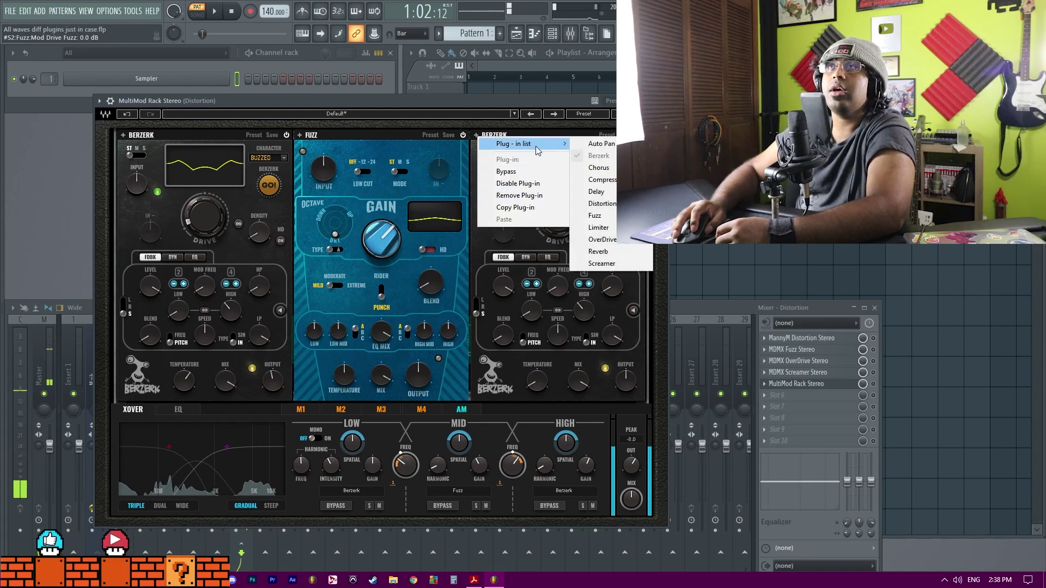
{"action": "left_click", "coordinate": [610, 238]}
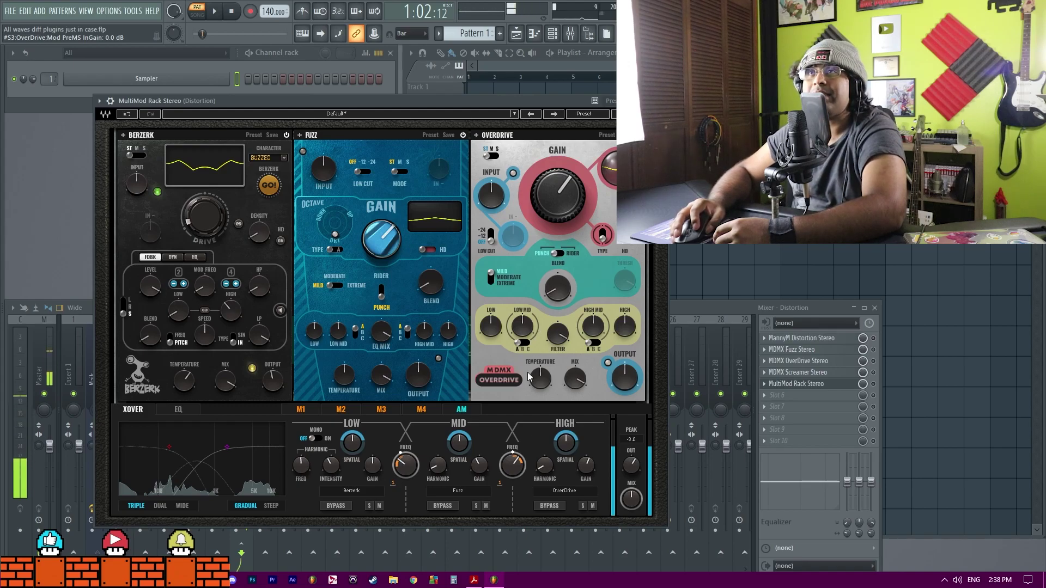
{"action": "left_click_drag", "start_coordinate": [540, 377], "coordinate": [393, 379]}
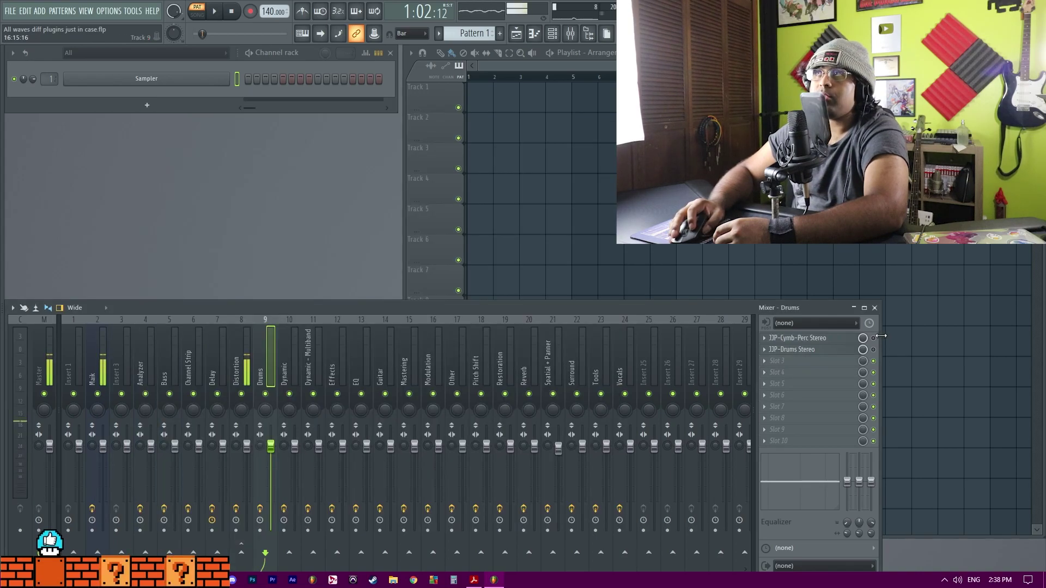
Open JJP-Drums Stereo and JJP-Cymb-Perc Stereo on the Drums track
{"action": "left_click", "coordinate": [822, 349]}
{"action": "left_click", "coordinate": [822, 338]}
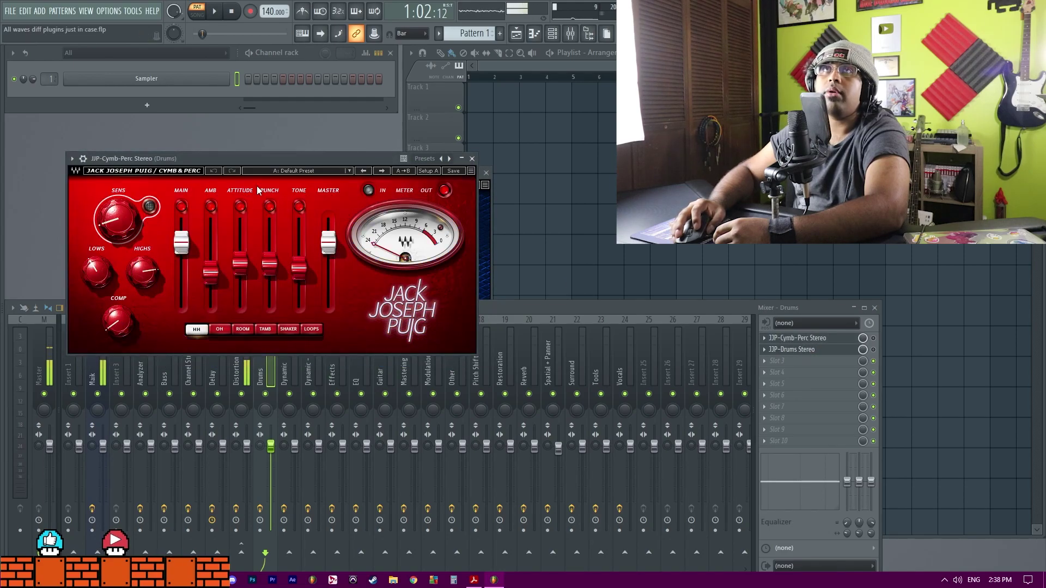
{"action": "left_click", "coordinate": [276, 171]}
Move the JJP-Cymb-Perc window aside and set its Punch to 4.8, Lows to 13.6, and Highs to 80.0
{"action": "left_click_drag", "start_coordinate": [304, 159], "coordinate": [509, 126]}
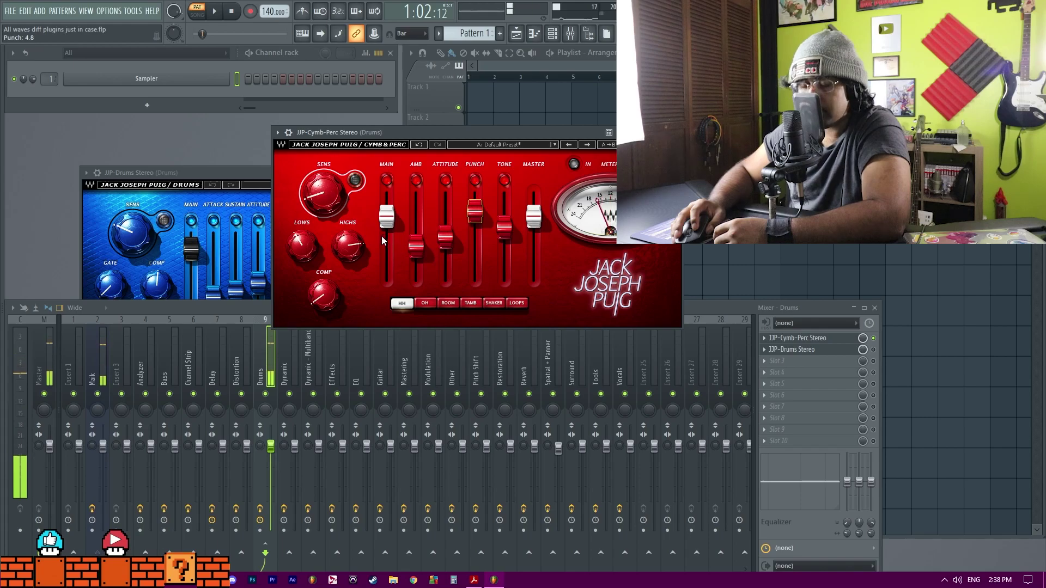
{"action": "mouse_move", "coordinate": [304, 245]}
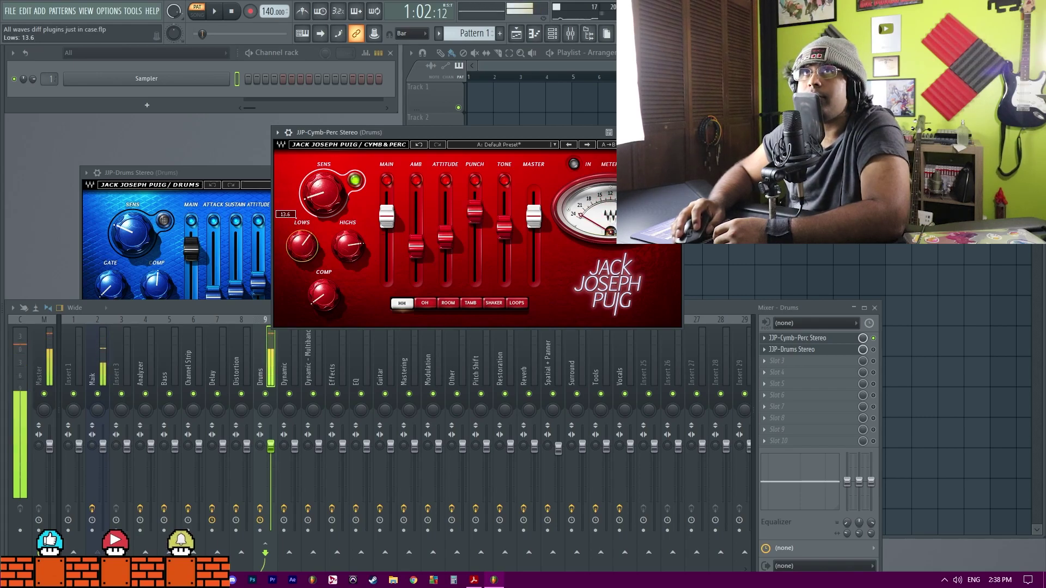
{"action": "left_click_drag", "start_coordinate": [347, 258], "coordinate": [346, 254]}
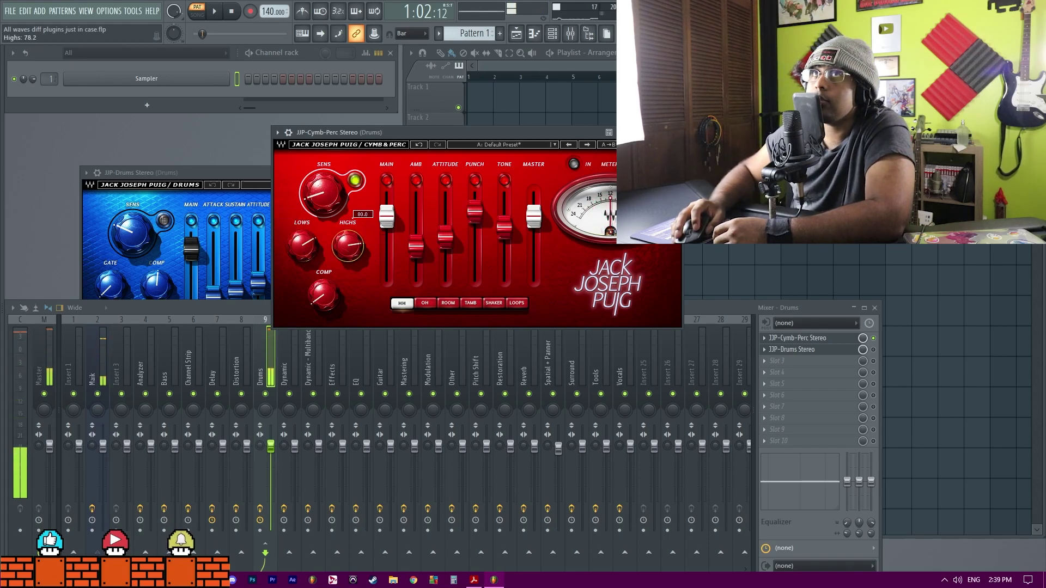
Switch from JJP-Cymb-Perc to JJP-Drums Stereo, bring its window forward, and toggle the JJP-Cymb-Perc window
{"action": "left_click", "coordinate": [841, 352]}
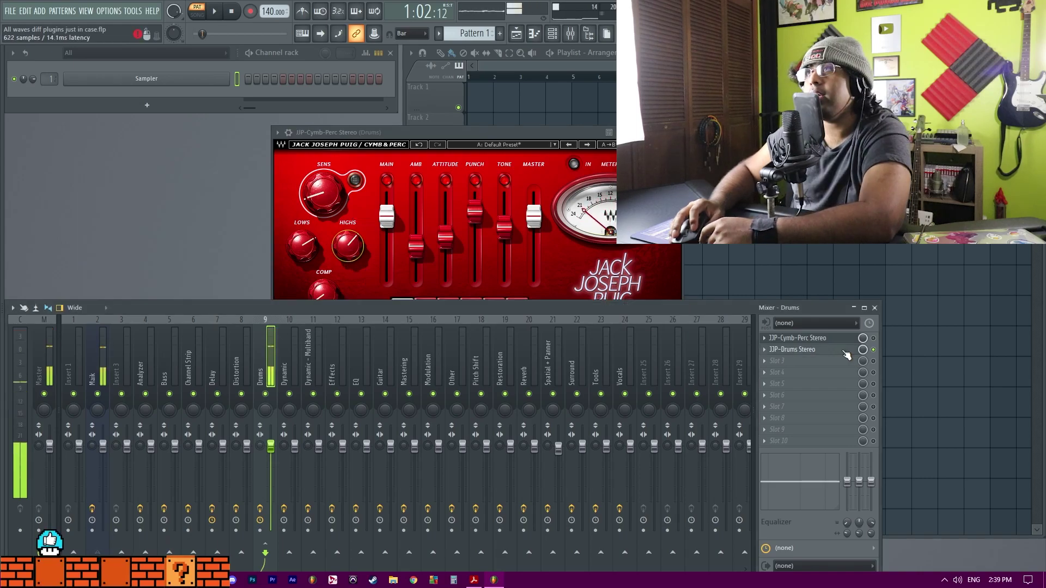
{"action": "left_click", "coordinate": [830, 350]}
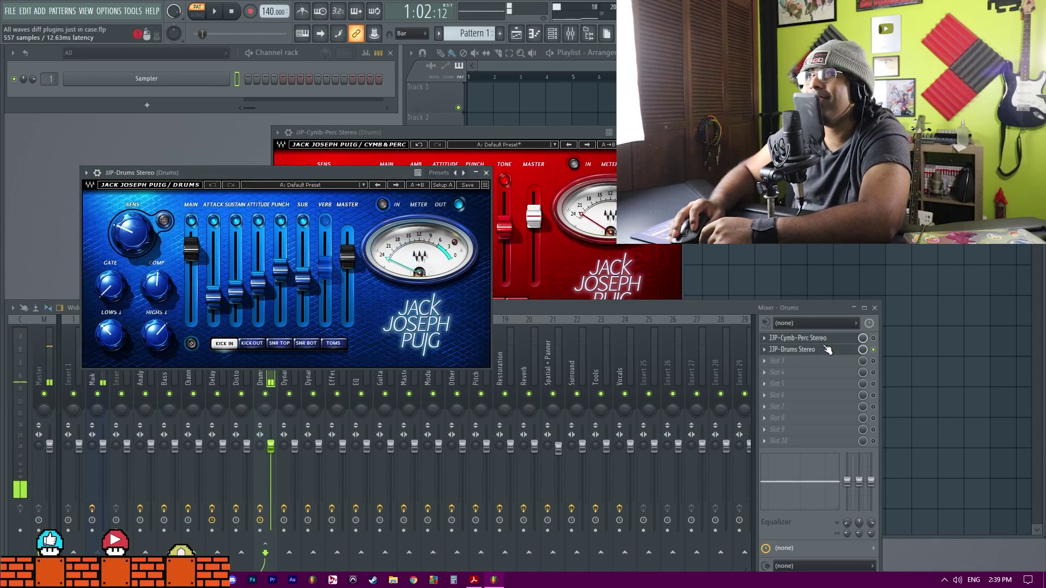
{"action": "left_click", "coordinate": [798, 338]}
{"action": "left_click", "coordinate": [798, 338]}
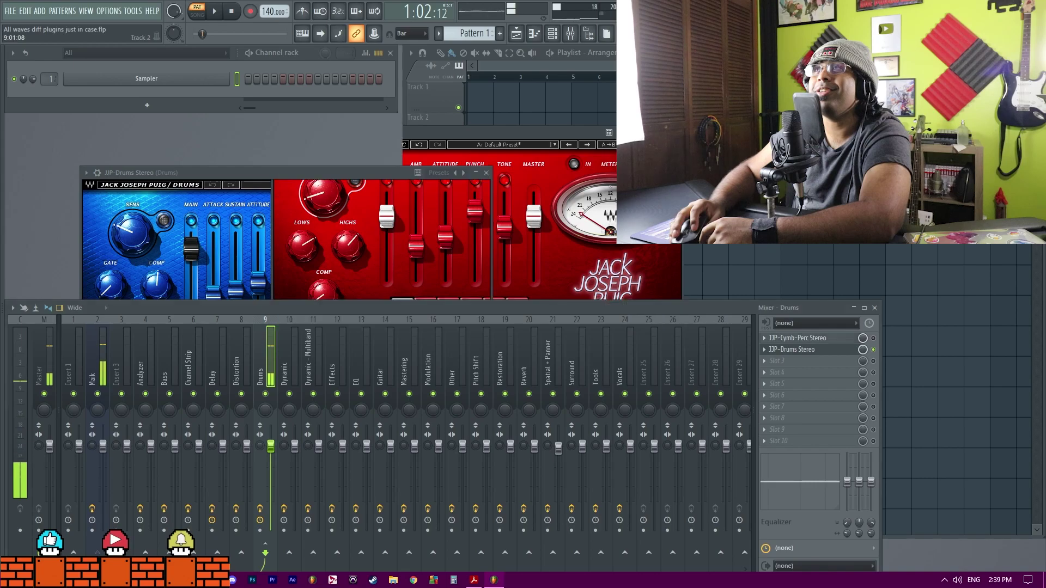
Bring the JJP-Drums window forward clear of the mixer, raise its Sub fader, and set Punch to -4.1
{"action": "left_click", "coordinate": [358, 202]}
{"action": "left_click_drag", "start_coordinate": [344, 176], "coordinate": [484, 125]}
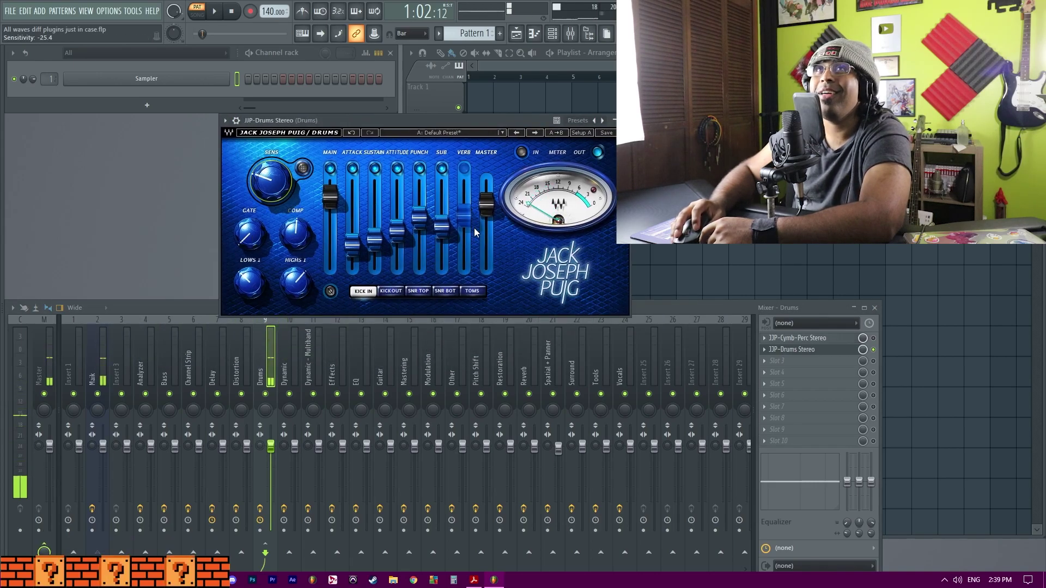
{"action": "left_click_drag", "start_coordinate": [442, 224], "coordinate": [418, 208]}
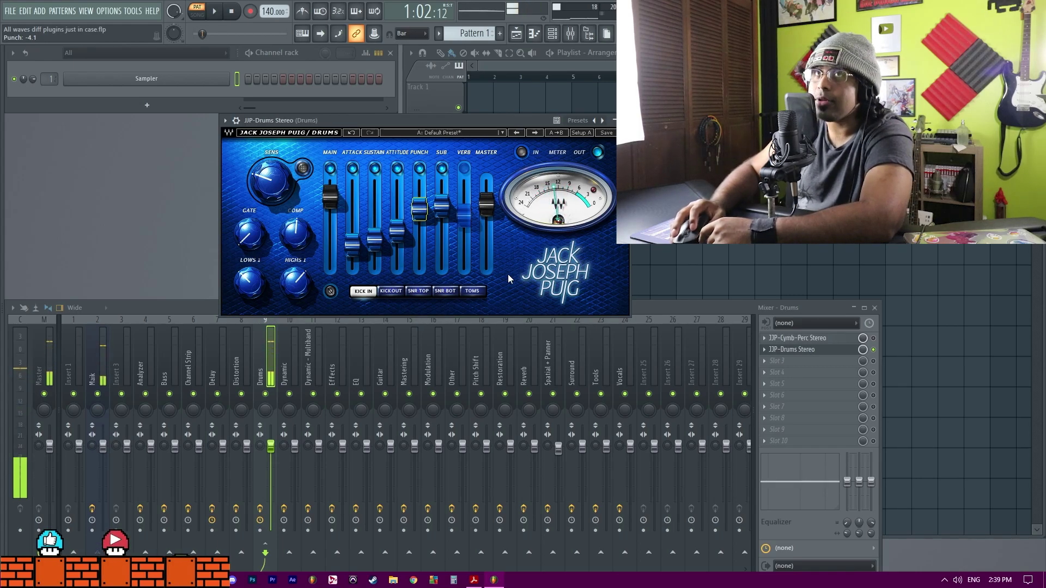
Select the Dynamic track and show API-2500, dbx-160, and DPR-402 one after another
{"action": "key", "text": "Right"}
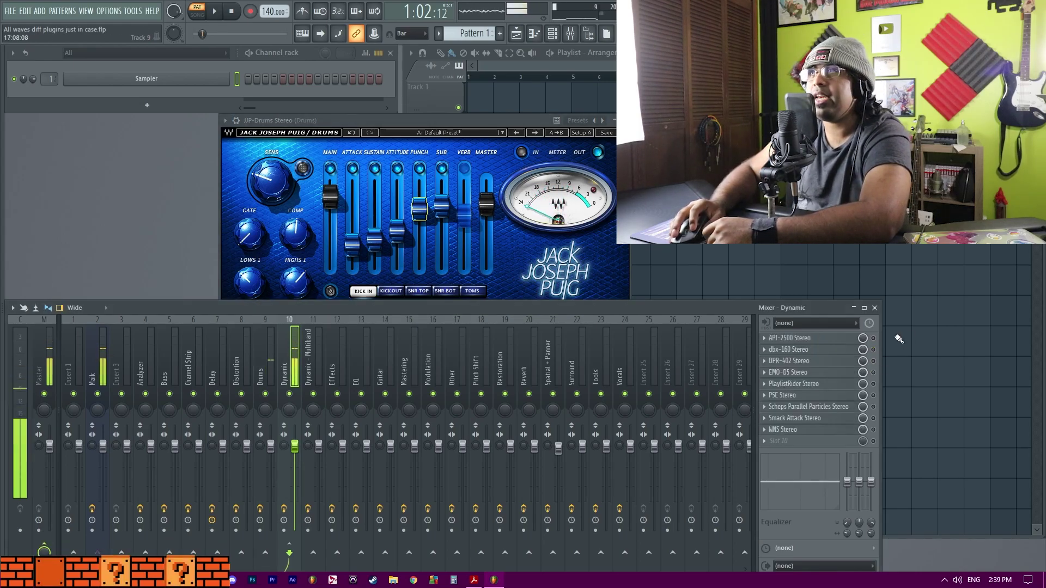
{"action": "left_click", "coordinate": [836, 341]}
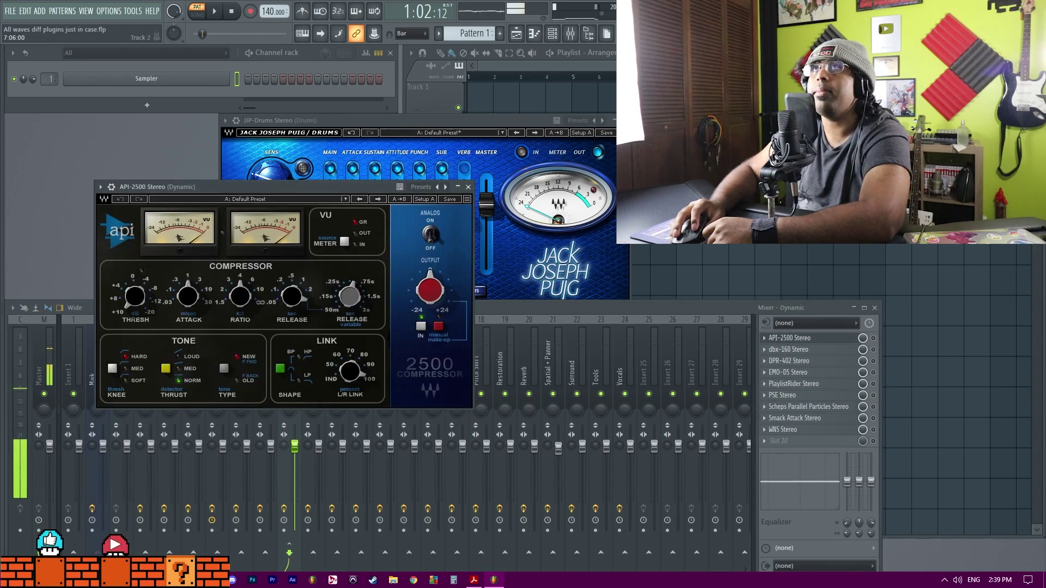
{"action": "left_click_drag", "start_coordinate": [300, 189], "coordinate": [251, 60]}
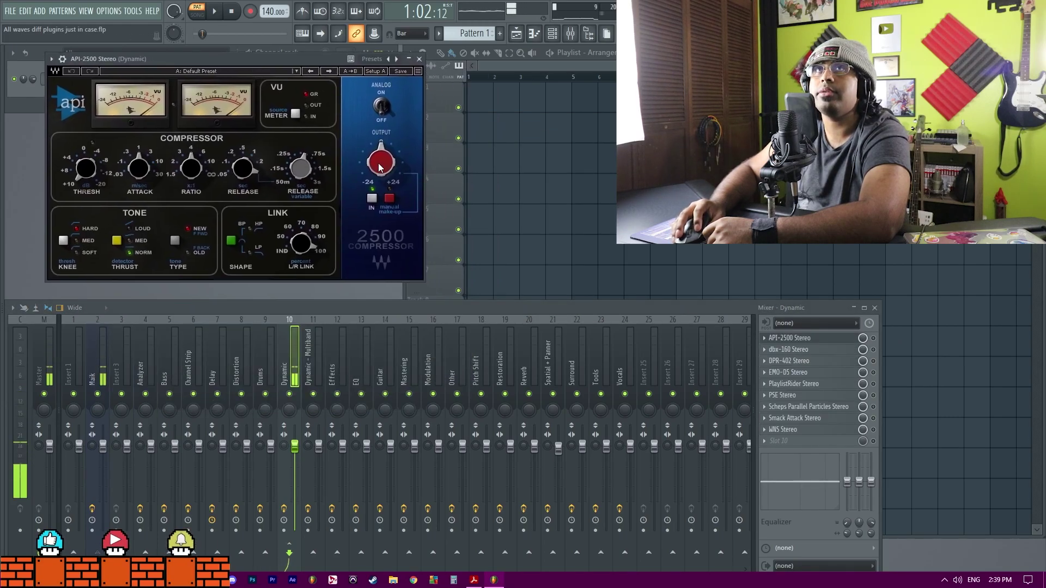
{"action": "left_click", "coordinate": [845, 351]}
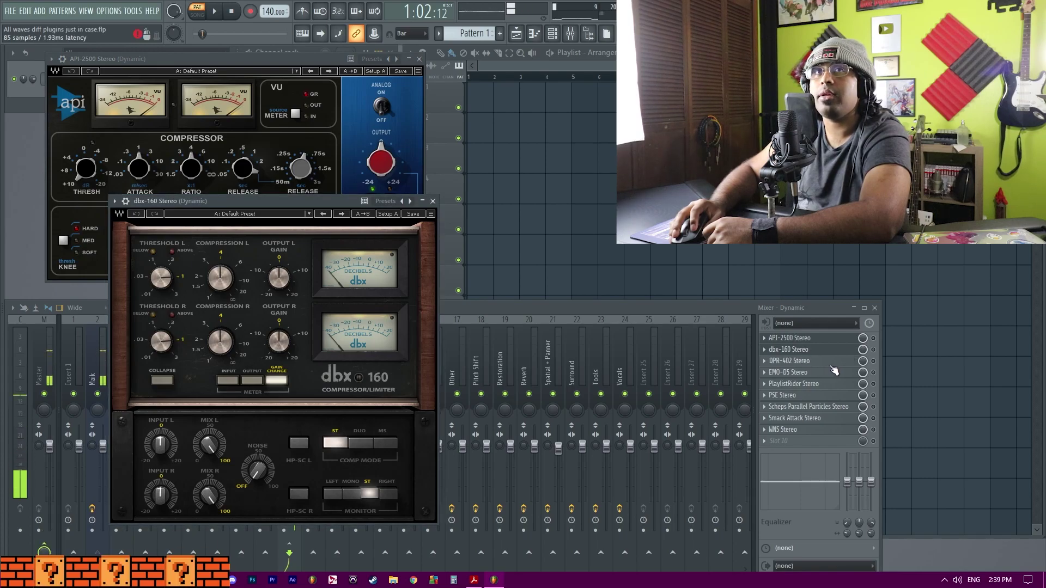
{"action": "left_click", "coordinate": [832, 363]}
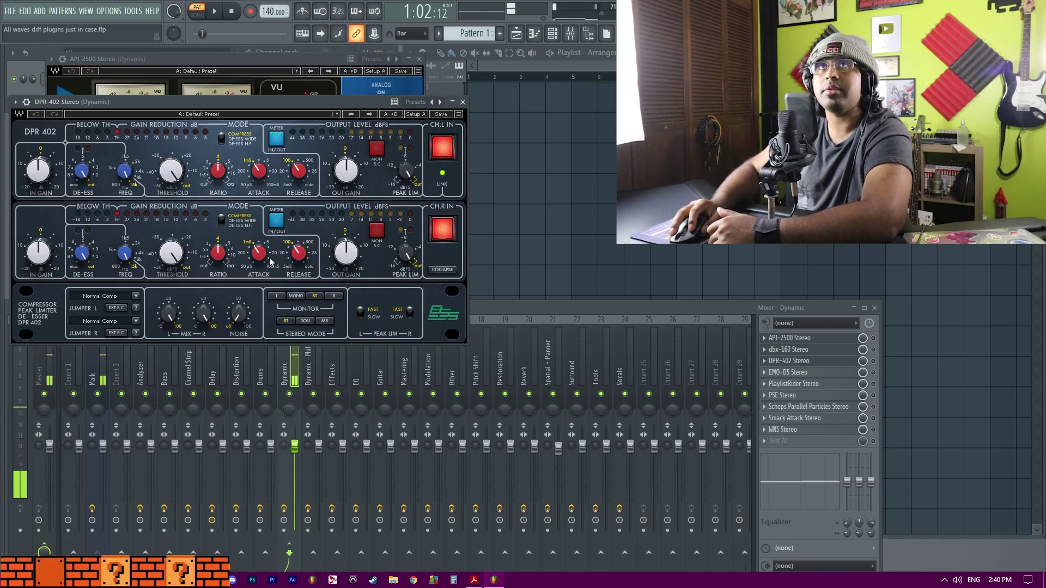
Open EMO-D5, set its compressor threshold to -48.0, and set its gate to Exp with open threshold -127.6, close -15.6, release 566.2, attack about 6.8
{"action": "left_click", "coordinate": [787, 372]}
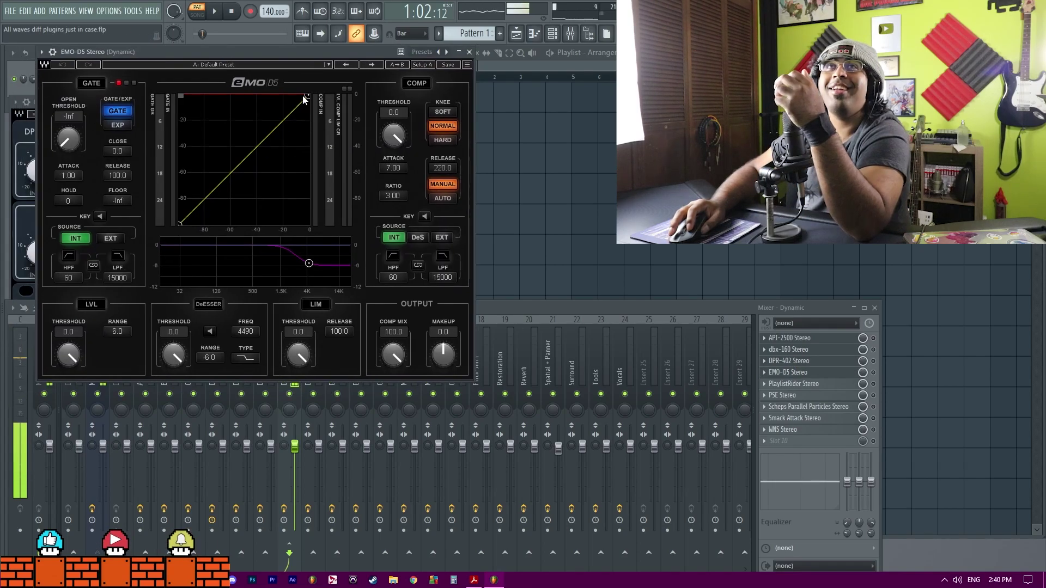
{"action": "left_click_drag", "start_coordinate": [305, 95], "coordinate": [252, 152]}
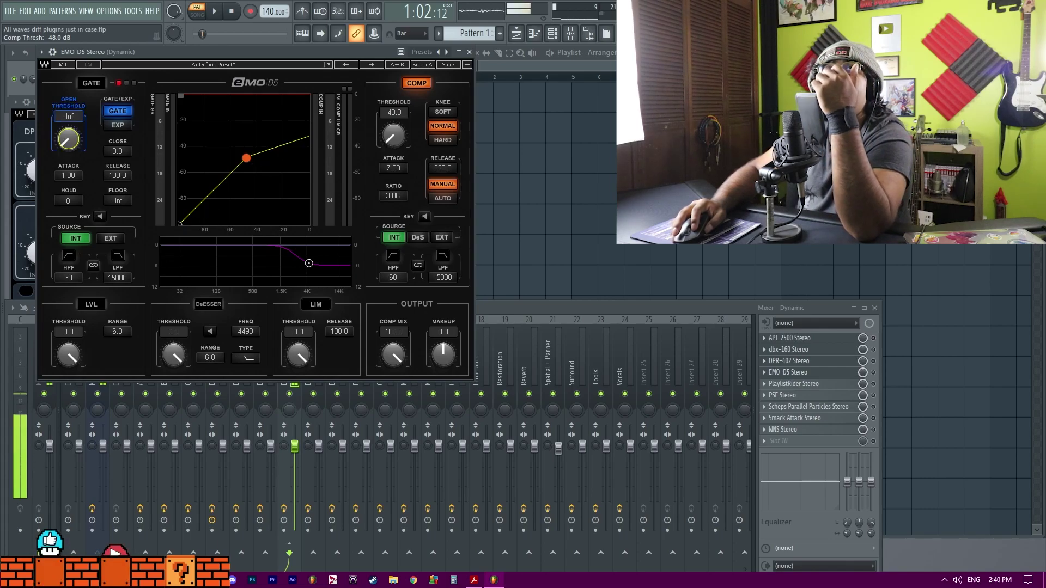
{"action": "left_click_drag", "start_coordinate": [68, 139], "coordinate": [118, 179]}
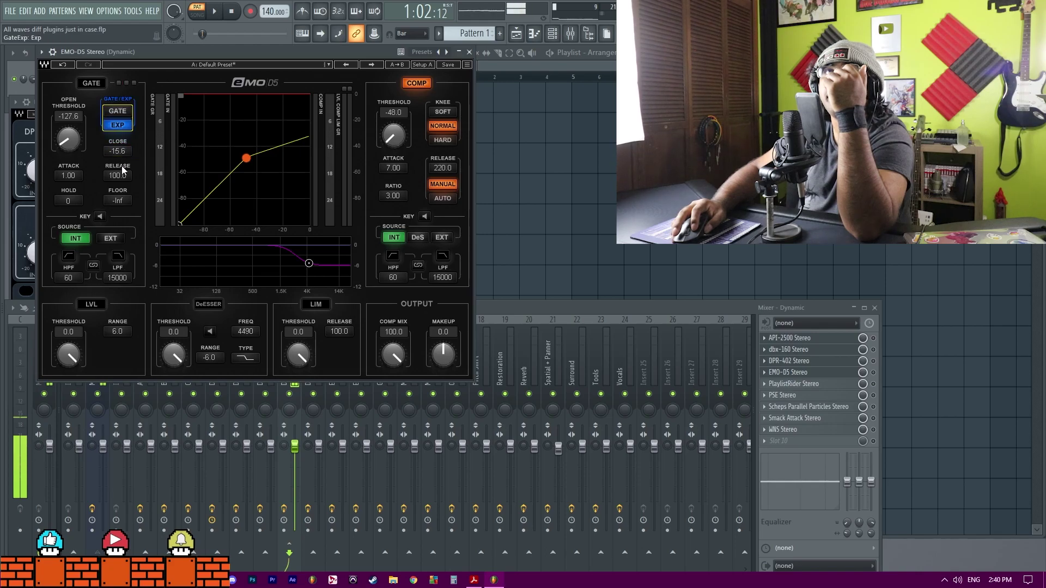
{"action": "left_click_drag", "start_coordinate": [68, 175], "coordinate": [68, 163]}
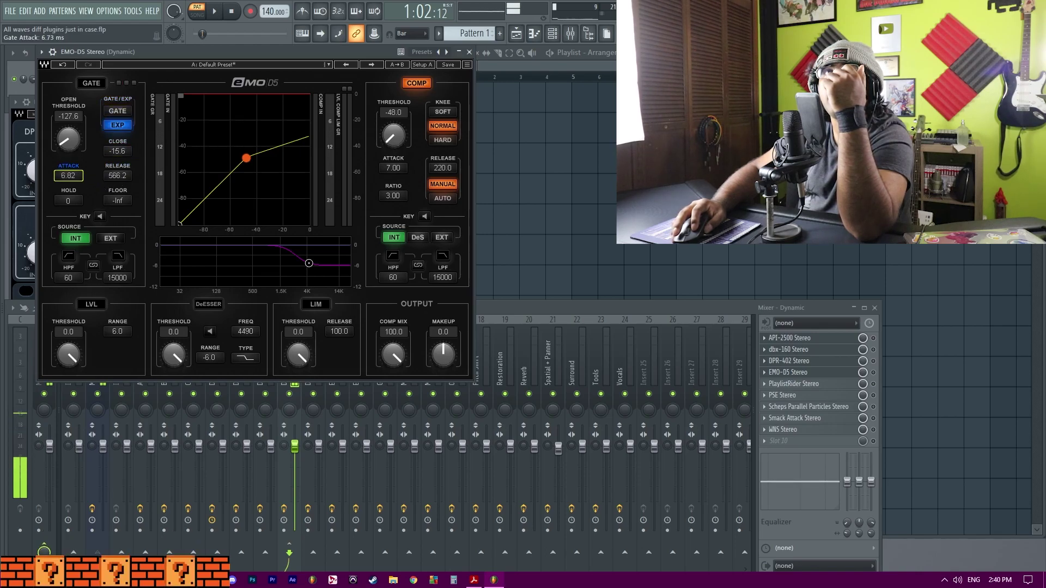
{"action": "left_click", "coordinate": [68, 200]}
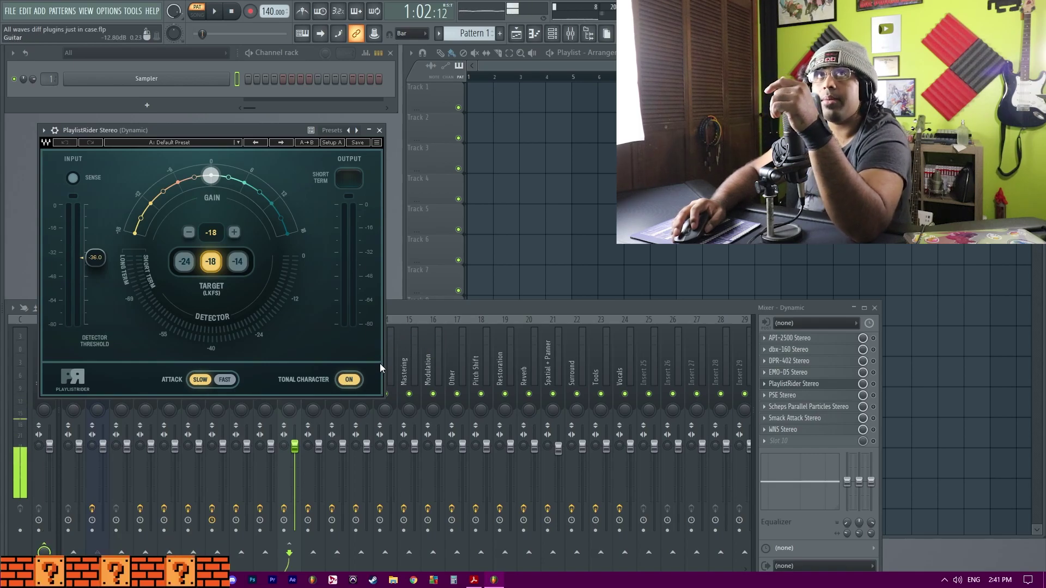
Switch from PlaylistRider to PSE Stereo, set its threshold to -38, and enable its effect slot
{"action": "left_click", "coordinate": [804, 385]}
{"action": "left_click", "coordinate": [785, 395]}
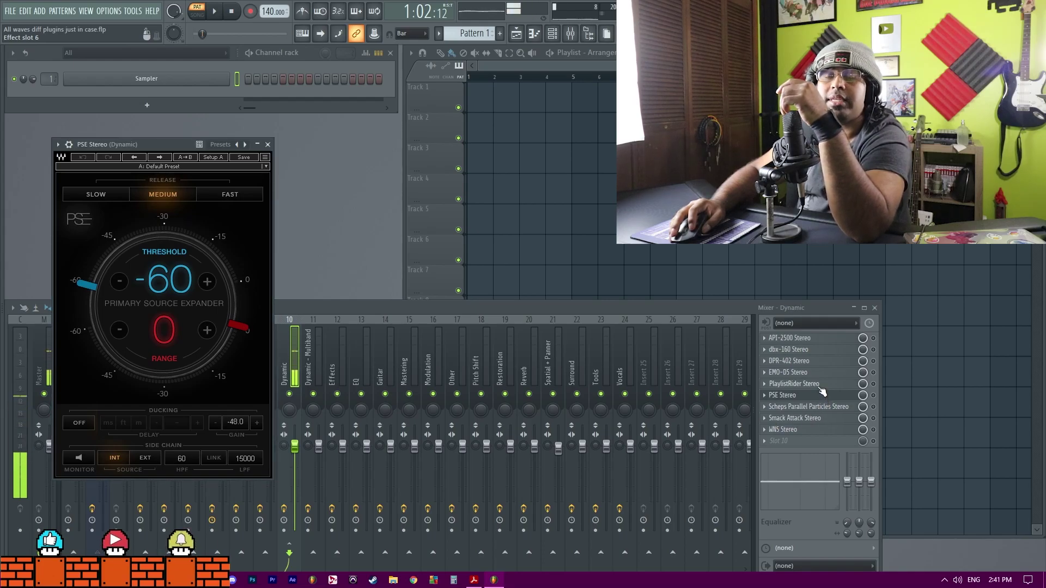
{"action": "left_click_drag", "start_coordinate": [82, 283], "coordinate": [135, 231]}
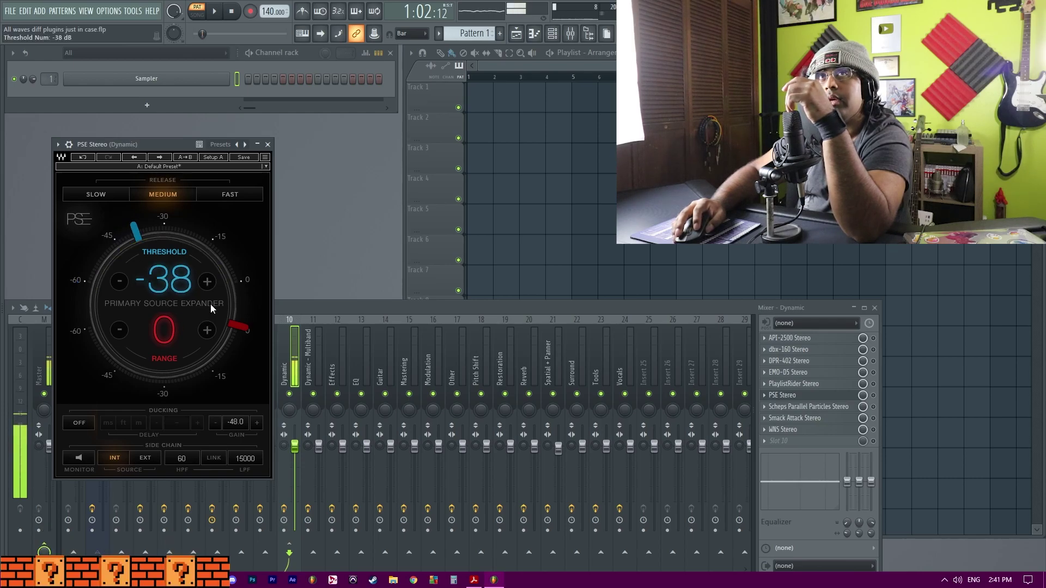
{"action": "mouse_move", "coordinate": [238, 326]}
{"action": "left_mouse_down"}
{"action": "mouse_move", "coordinate": [239, 337]}
{"action": "mouse_move", "coordinate": [172, 386]}
{"action": "mouse_move", "coordinate": [235, 342]}
{"action": "left_mouse_up"}
{"action": "left_click", "coordinate": [873, 395]}
Set the PSE threshold to -47, and try a range of -20 before returning the range to 0
{"action": "left_click_drag", "start_coordinate": [180, 233], "coordinate": [92, 278]}
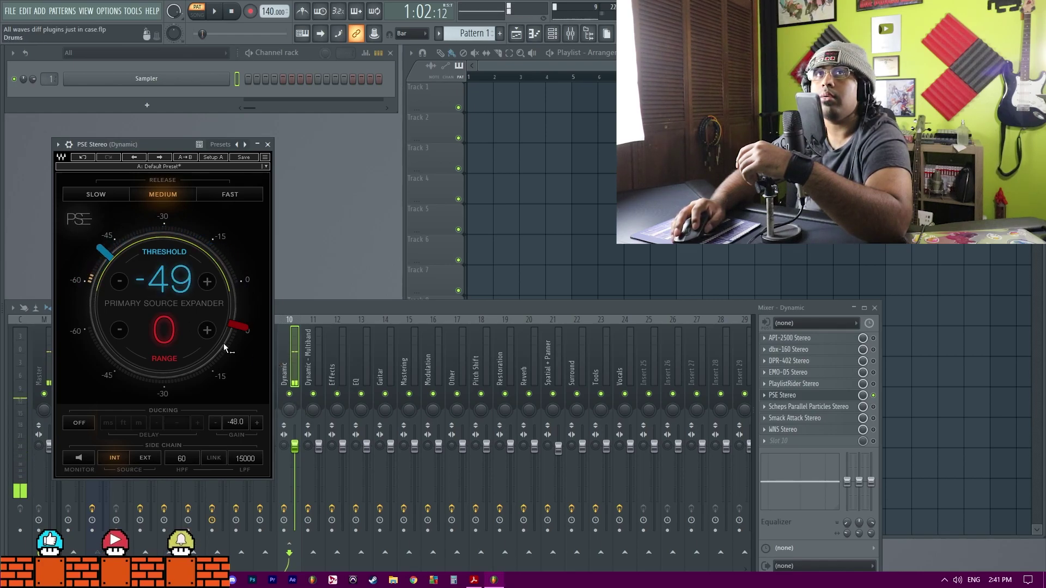
{"action": "left_click", "coordinate": [210, 282]}
{"action": "left_click", "coordinate": [211, 283]}
{"action": "left_click_drag", "start_coordinate": [244, 329], "coordinate": [197, 374]}
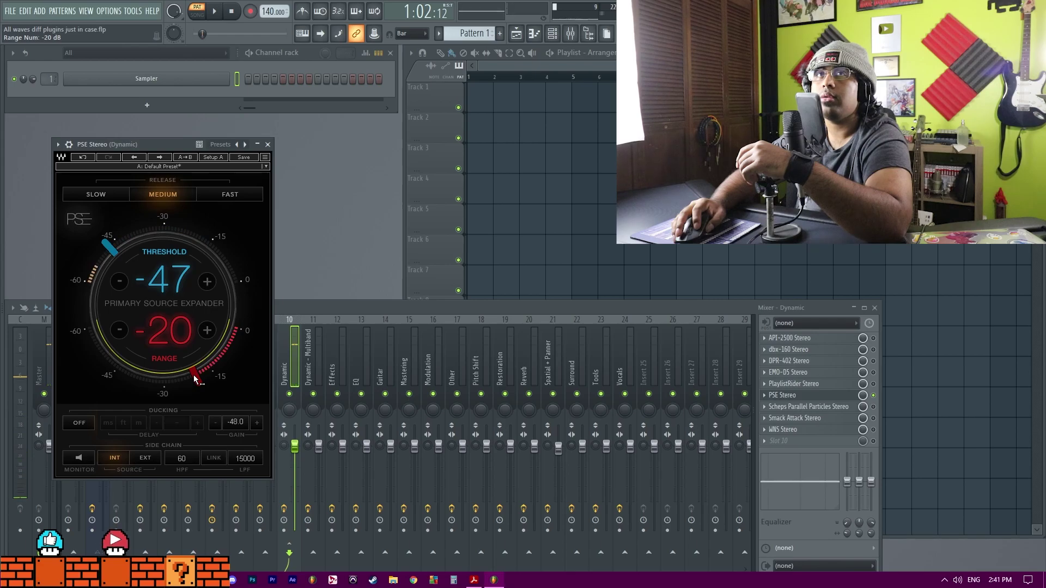
{"action": "left_click_drag", "start_coordinate": [200, 374], "coordinate": [240, 329]}
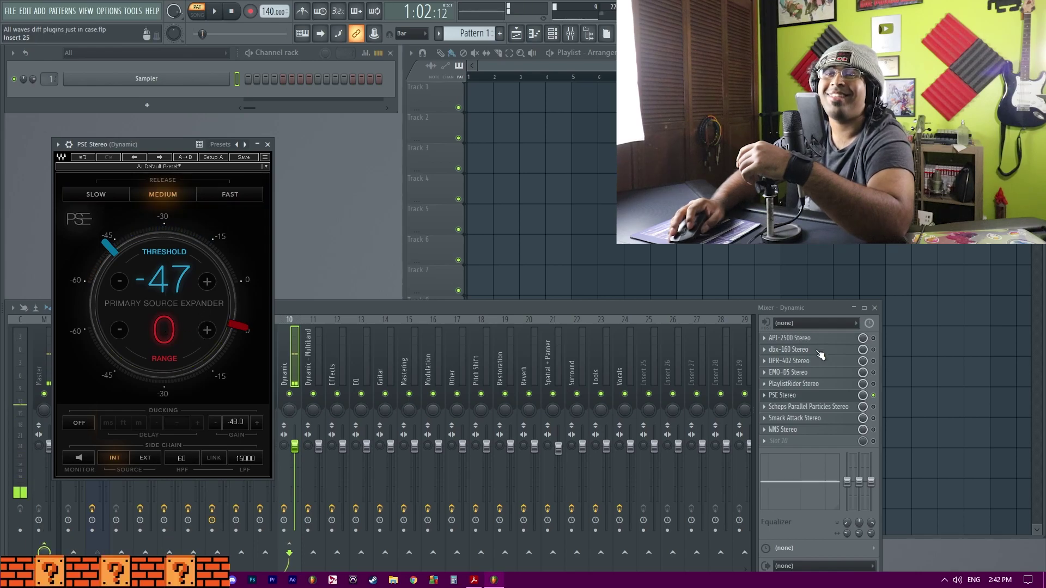
Open and enable Scheps Parallel Particles, raise Air, and set Thick to 68.2 and Sub to 86.8
{"action": "left_click", "coordinate": [808, 406]}
{"action": "left_click_drag", "start_coordinate": [242, 177], "coordinate": [242, 153]}
{"action": "left_click_drag", "start_coordinate": [150, 298], "coordinate": [150, 261]}
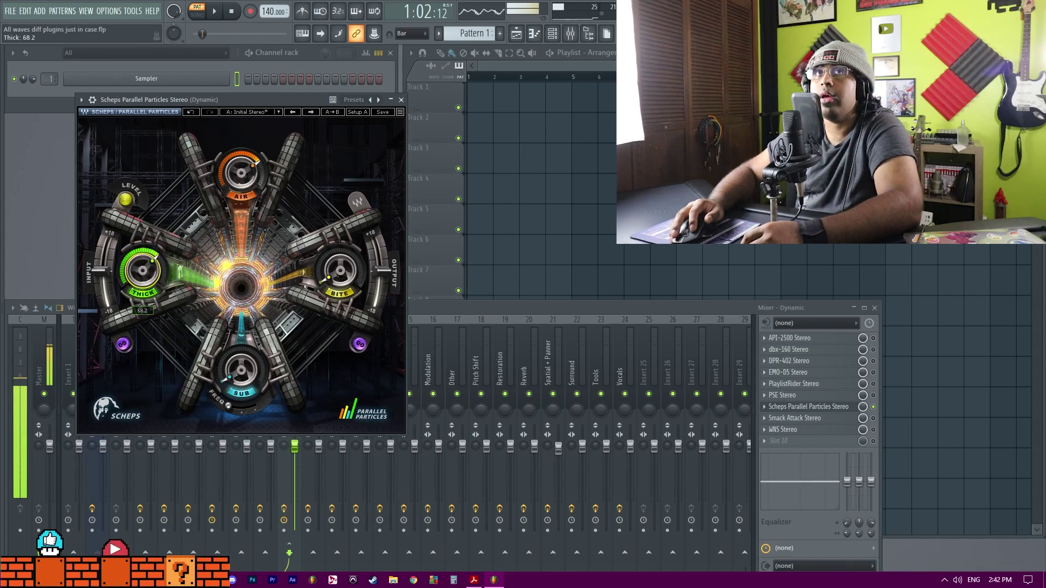
{"action": "left_click", "coordinate": [242, 370]}
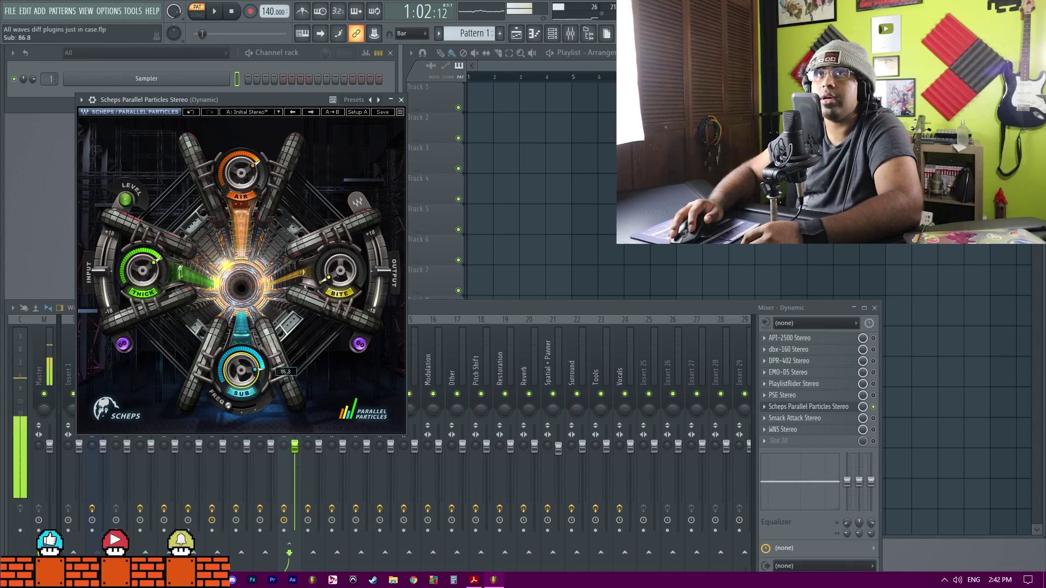
Rebalance Scheps Parallel Particles with Thick at about 36.6, Bite at 14.4, and Air at 100.0
{"action": "left_click_drag", "start_coordinate": [341, 269], "coordinate": [342, 245]}
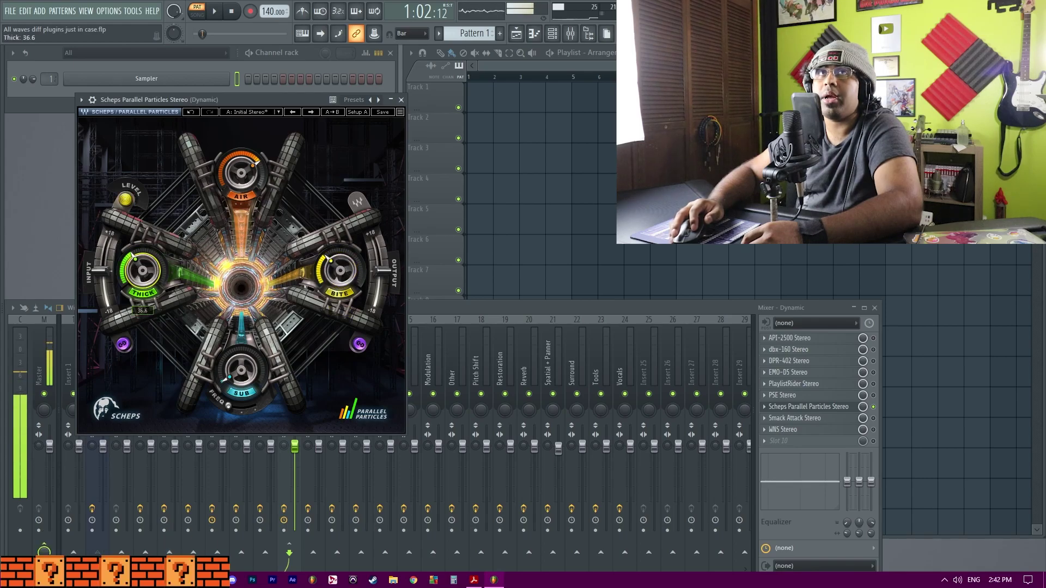
{"action": "left_click_drag", "start_coordinate": [340, 270], "coordinate": [340, 276]}
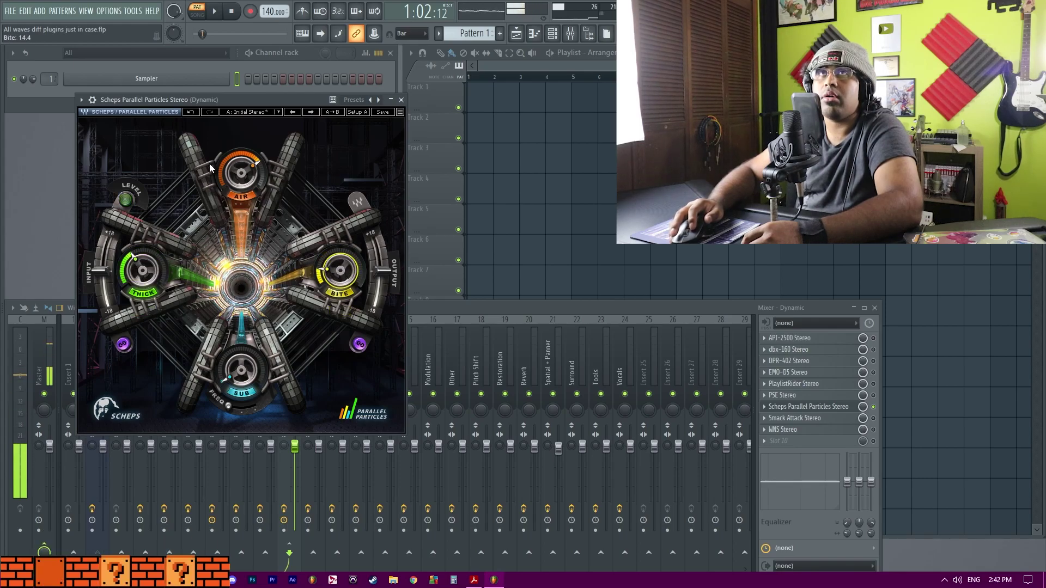
{"action": "left_click_drag", "start_coordinate": [242, 172], "coordinate": [161, 216]}
{"action": "mouse_move", "coordinate": [147, 273]}
{"action": "left_mouse_down"}
{"action": "mouse_move", "coordinate": [147, 240]}
{"action": "mouse_move", "coordinate": [147, 261]}
{"action": "left_mouse_up"}
{"action": "left_click_drag", "start_coordinate": [241, 174], "coordinate": [242, 131]}
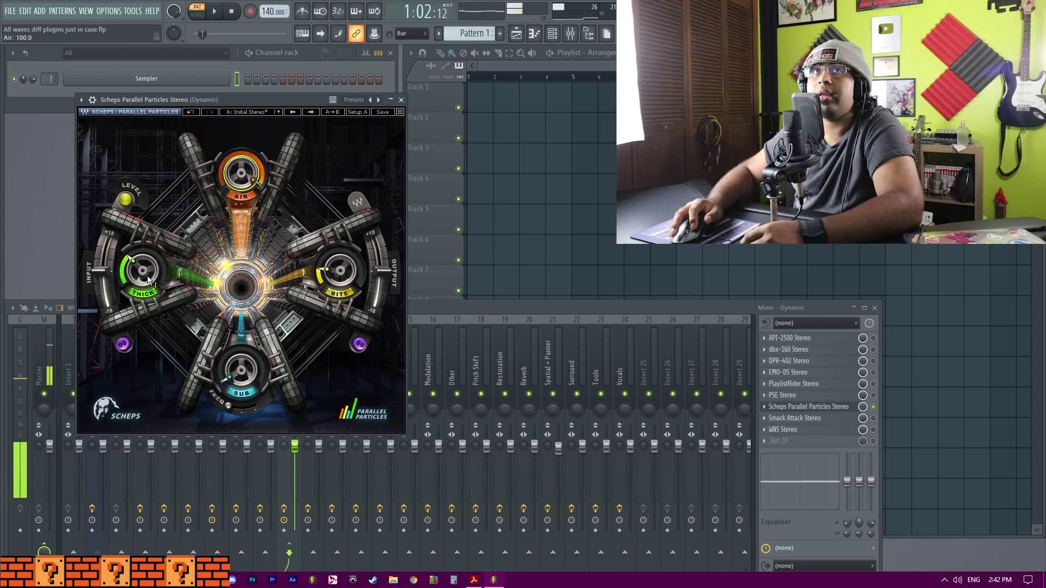
Lower Thick, try Bite at 67.6, return Bite and Air to 0.0, and disable the Scheps Parallel Particles slot
{"action": "left_click_drag", "start_coordinate": [148, 280], "coordinate": [148, 294]}
{"action": "left_click_drag", "start_coordinate": [327, 272], "coordinate": [327, 248]}
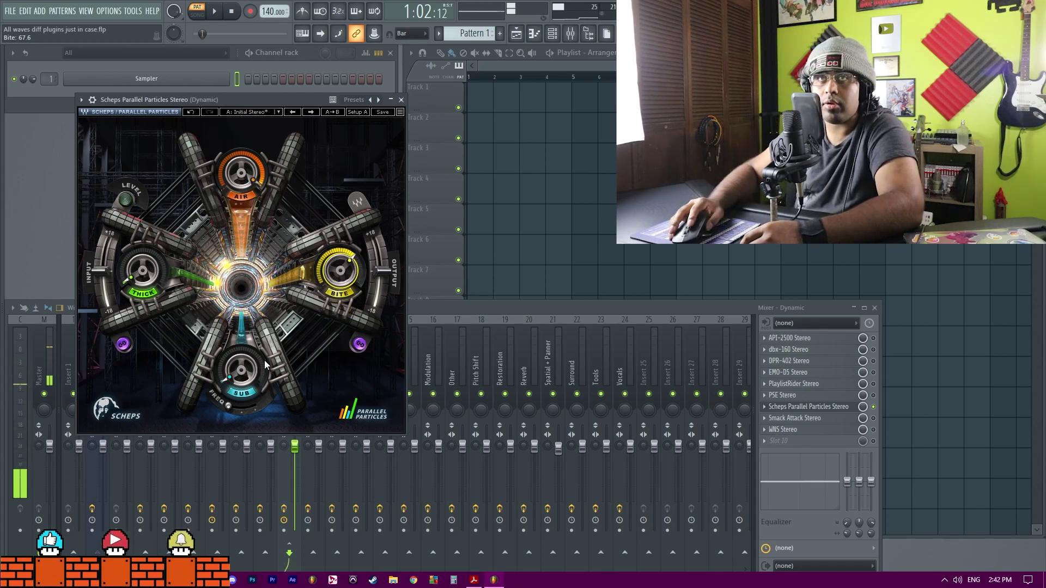
{"action": "mouse_move", "coordinate": [260, 355]}
{"action": "left_mouse_down"}
{"action": "mouse_move", "coordinate": [260, 335]}
{"action": "mouse_move", "coordinate": [261, 359]}
{"action": "left_mouse_up"}
{"action": "left_click_drag", "start_coordinate": [341, 261], "coordinate": [342, 294]}
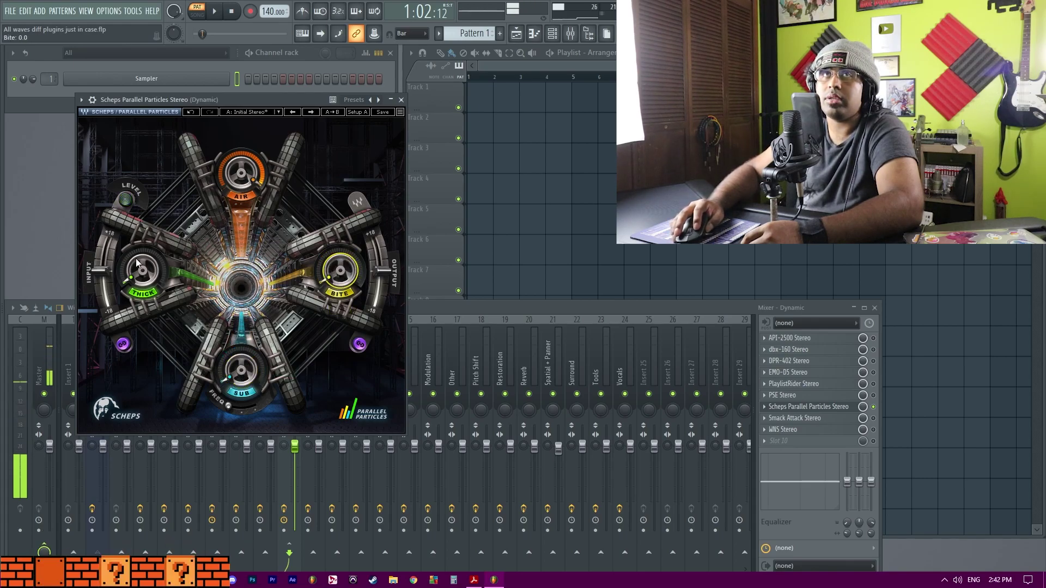
{"action": "left_click_drag", "start_coordinate": [252, 170], "coordinate": [260, 196]}
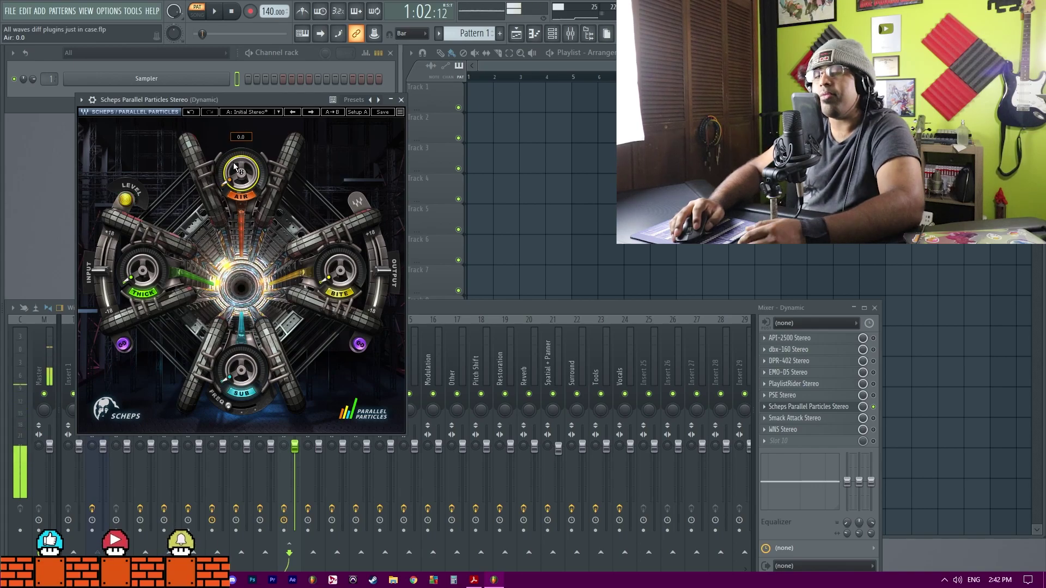
{"action": "left_click", "coordinate": [877, 407]}
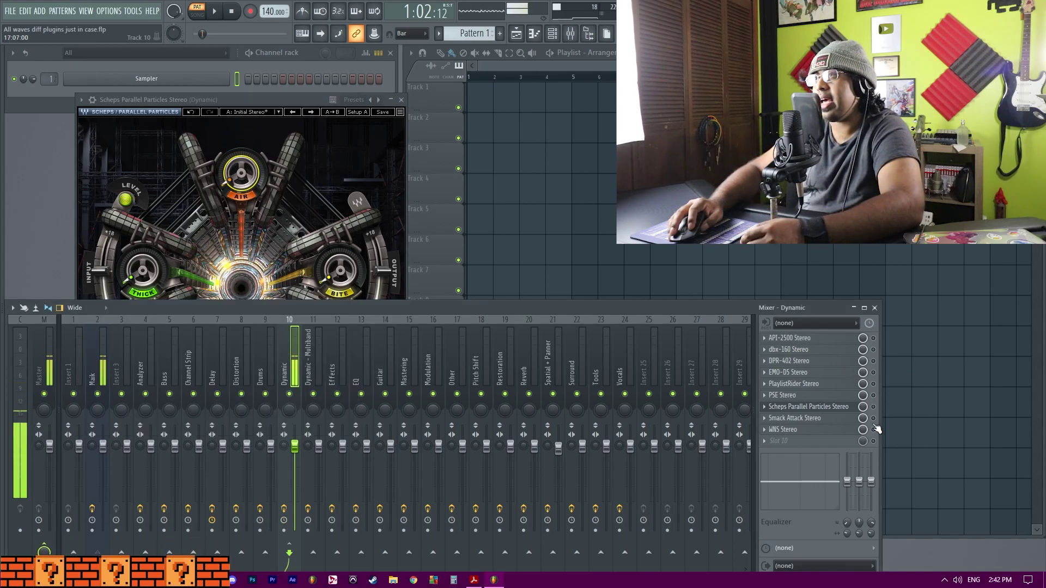
Open and enable Smack Attack, move its window up, and set Attack to 2 and Sustain to 27
{"action": "left_click", "coordinate": [806, 418]}
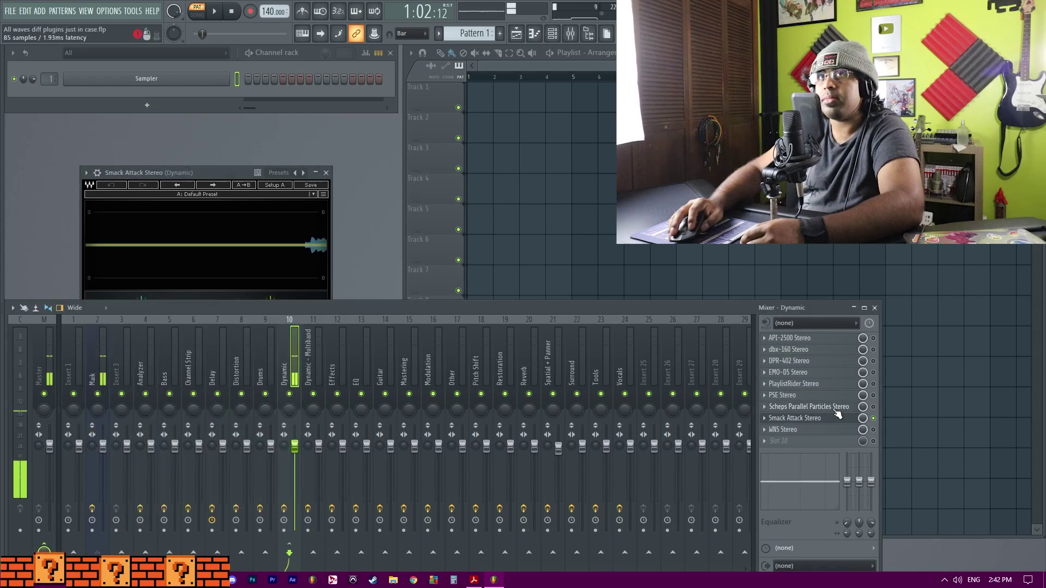
{"action": "left_click_drag", "start_coordinate": [154, 171], "coordinate": [172, 132]}
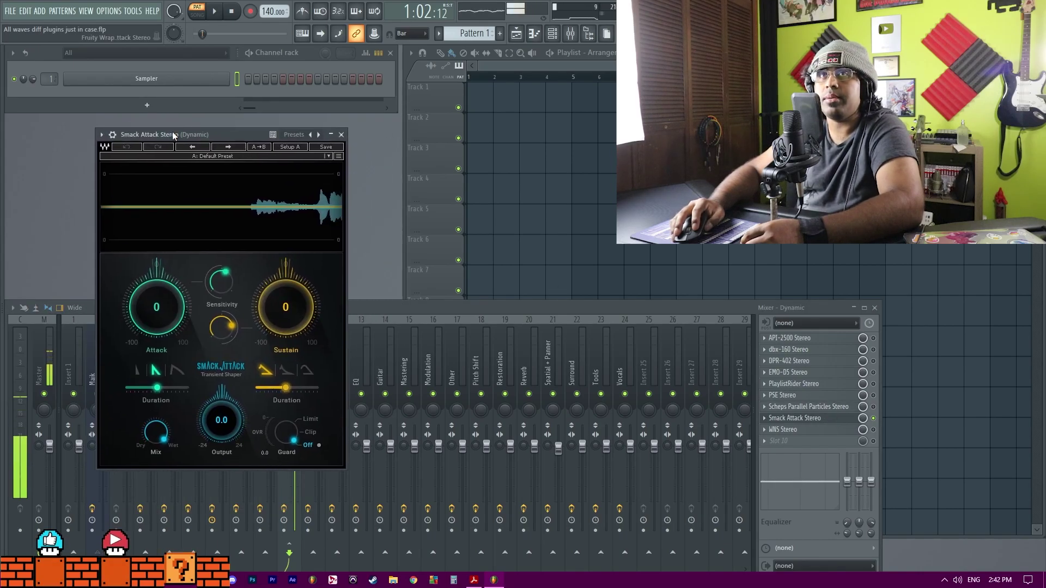
{"action": "mouse_move", "coordinate": [157, 308]}
{"action": "left_mouse_down"}
{"action": "mouse_move", "coordinate": [157, 326]}
{"action": "mouse_move", "coordinate": [157, 306]}
{"action": "left_mouse_up"}
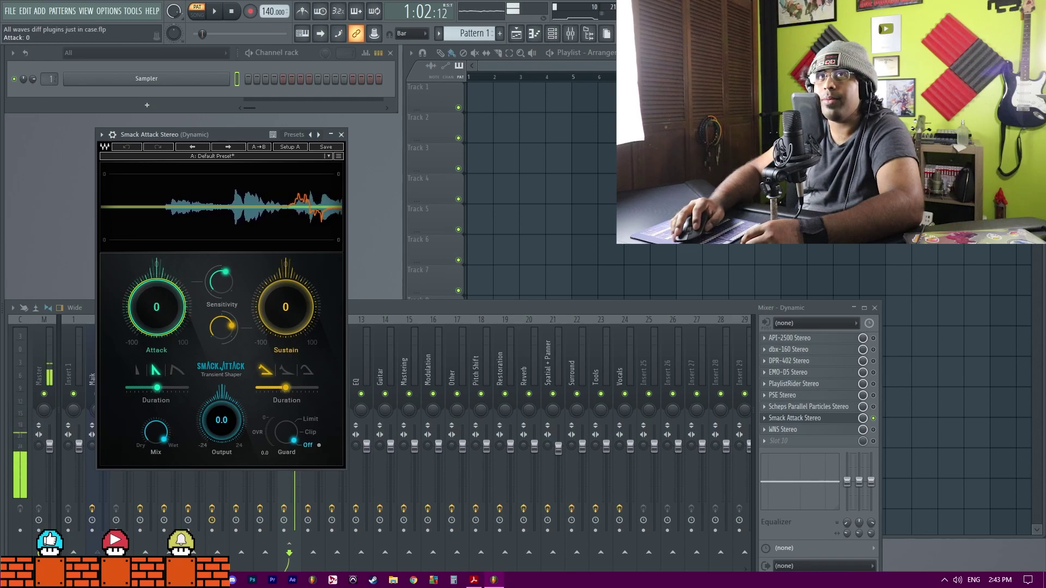
{"action": "left_click_drag", "start_coordinate": [279, 315], "coordinate": [245, 203]}
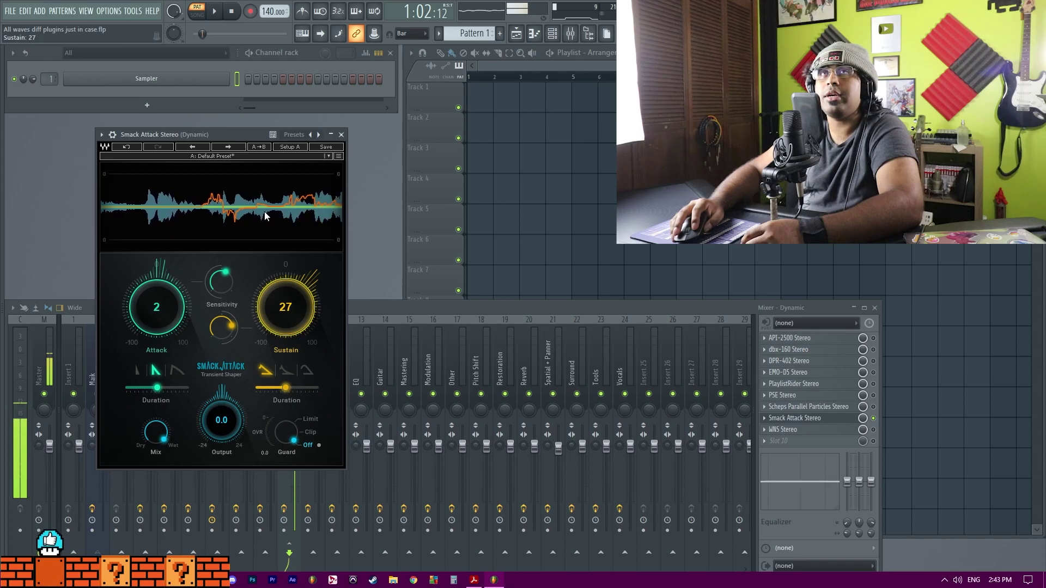
Set Smack Attack's Attack to 28, lower the attack and sustain sensitivities, and lengthen the attack duration
{"action": "left_click_drag", "start_coordinate": [157, 308], "coordinate": [221, 338]}
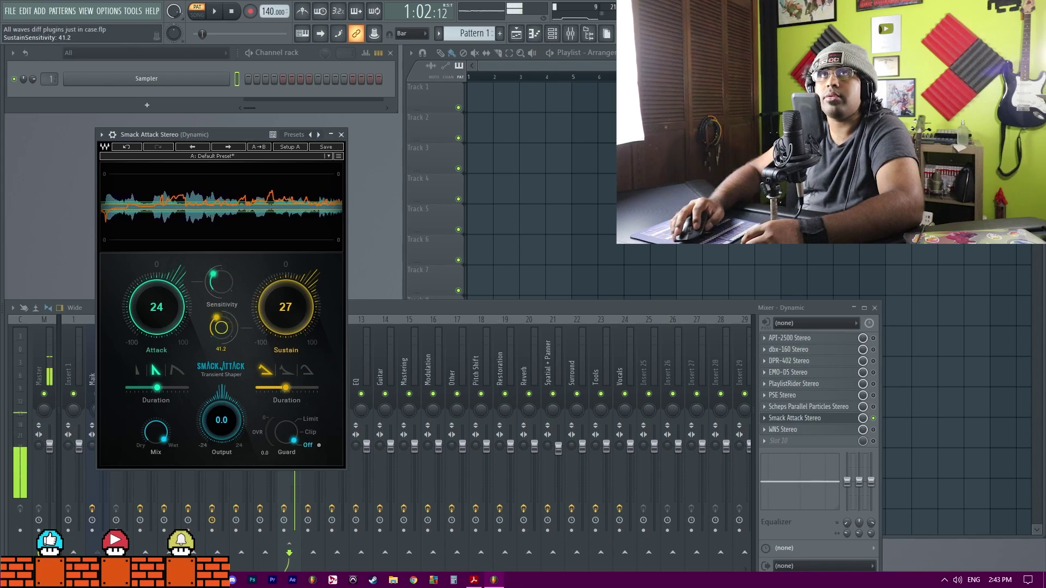
{"action": "left_click_drag", "start_coordinate": [168, 297], "coordinate": [168, 305]}
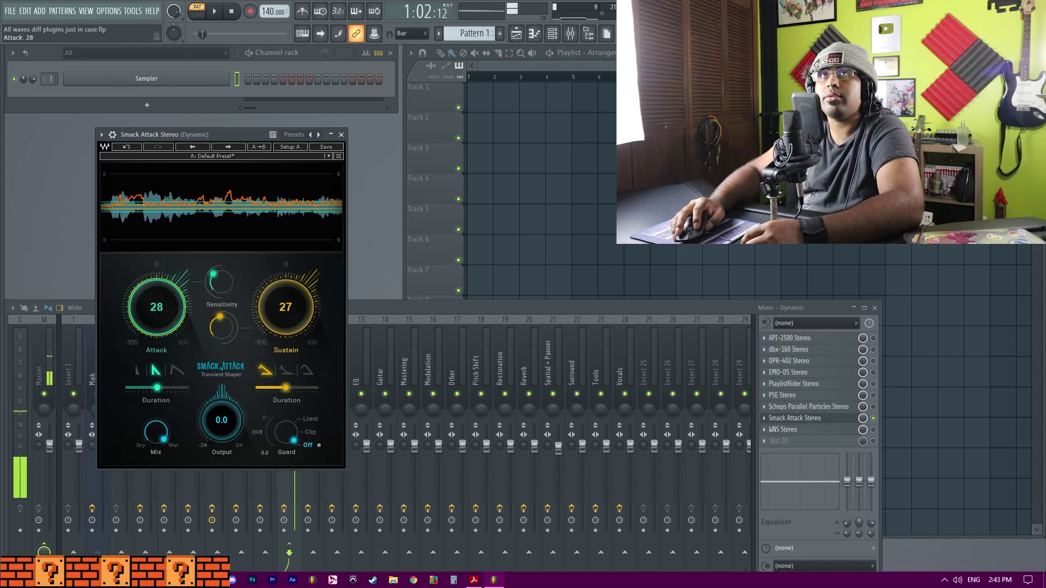
{"action": "left_click_drag", "start_coordinate": [221, 282], "coordinate": [221, 297]}
{"action": "left_click_drag", "start_coordinate": [157, 388], "coordinate": [188, 387]}
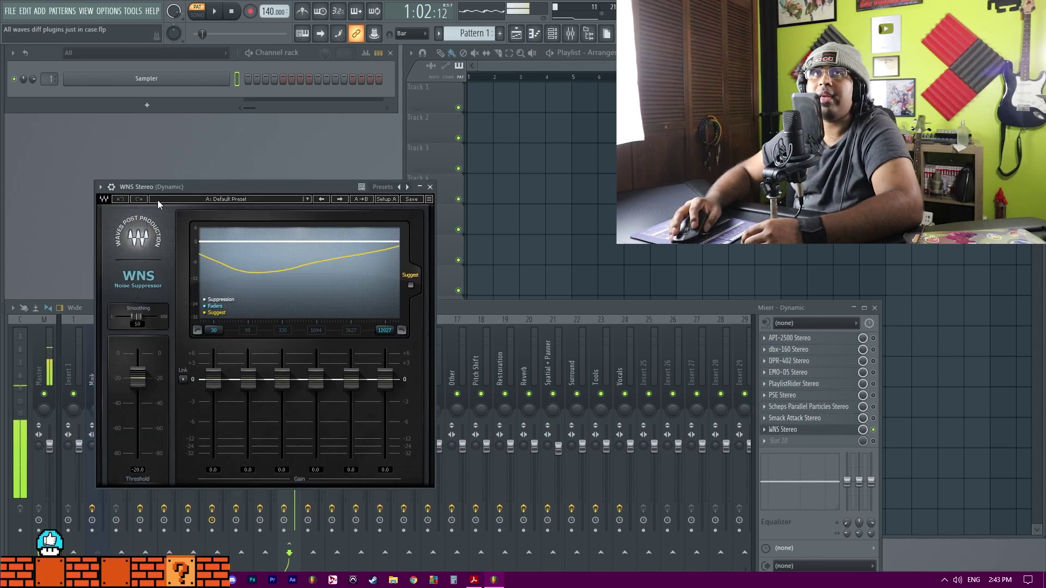
Switch to WNS Stereo, move its window up, and apply the suggested gains to its faders
{"action": "left_click_drag", "start_coordinate": [179, 188], "coordinate": [159, 159]}
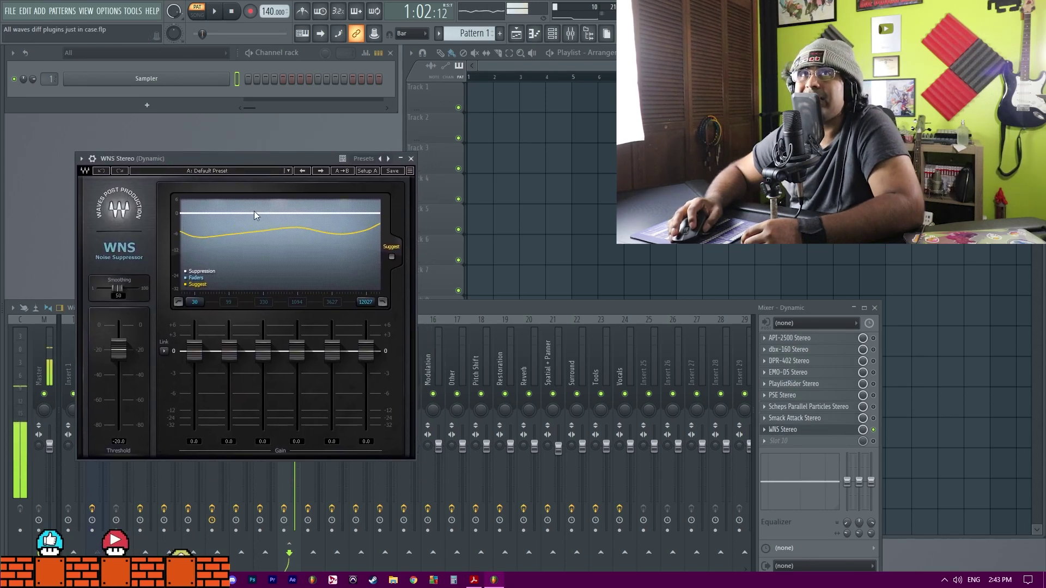
{"action": "left_click", "coordinate": [391, 258]}
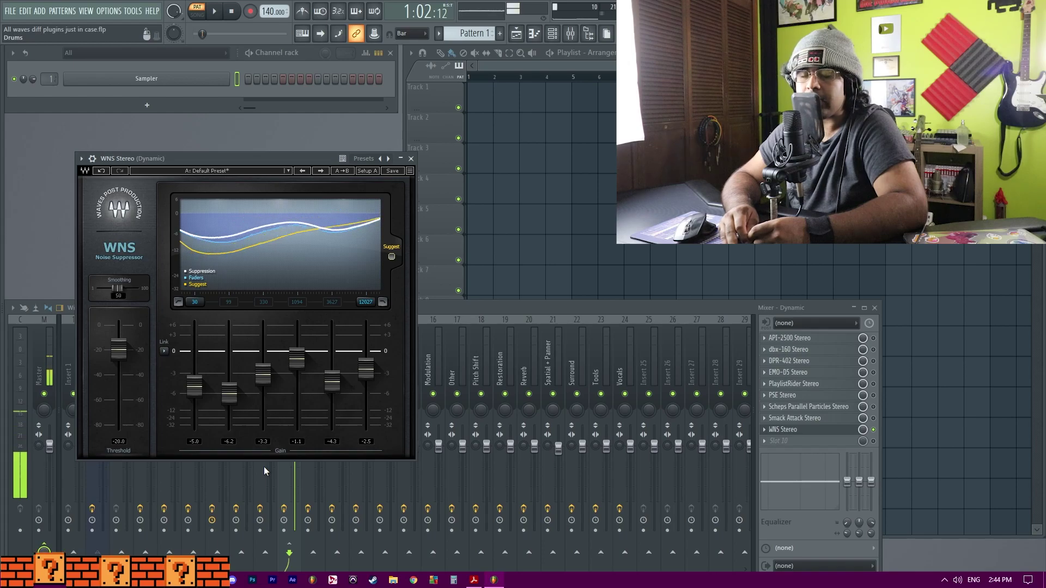
Switch to the Dynamic - Multiband track, open MannyM Tone Shaper and MannyM TripleD, and arrange their windows side by side above the mixer
{"action": "left_click", "coordinate": [313, 466]}
{"action": "left_click", "coordinate": [811, 339]}
{"action": "left_click", "coordinate": [811, 350]}
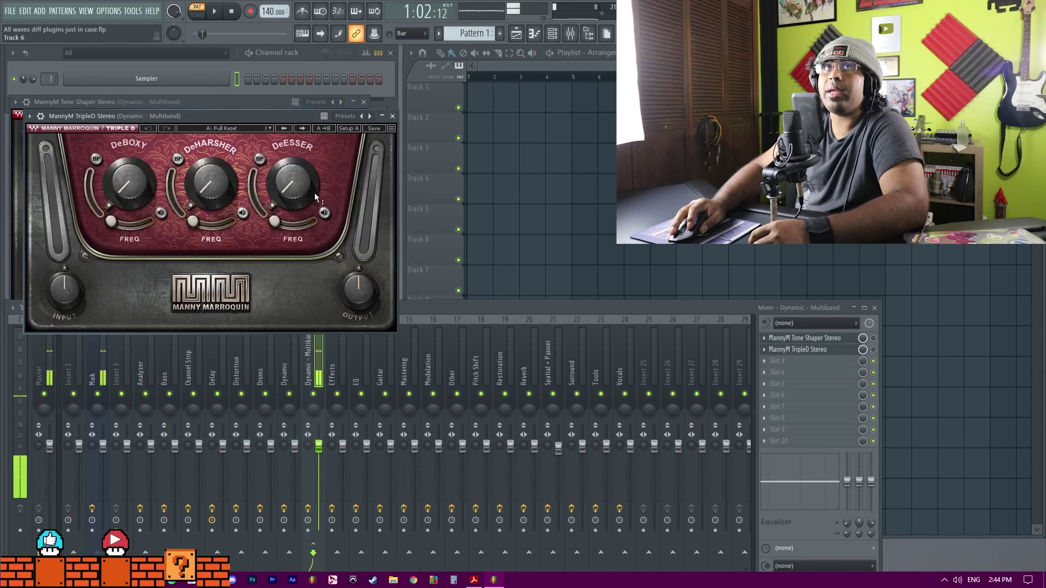
{"action": "left_click_drag", "start_coordinate": [231, 110], "coordinate": [578, 95]}
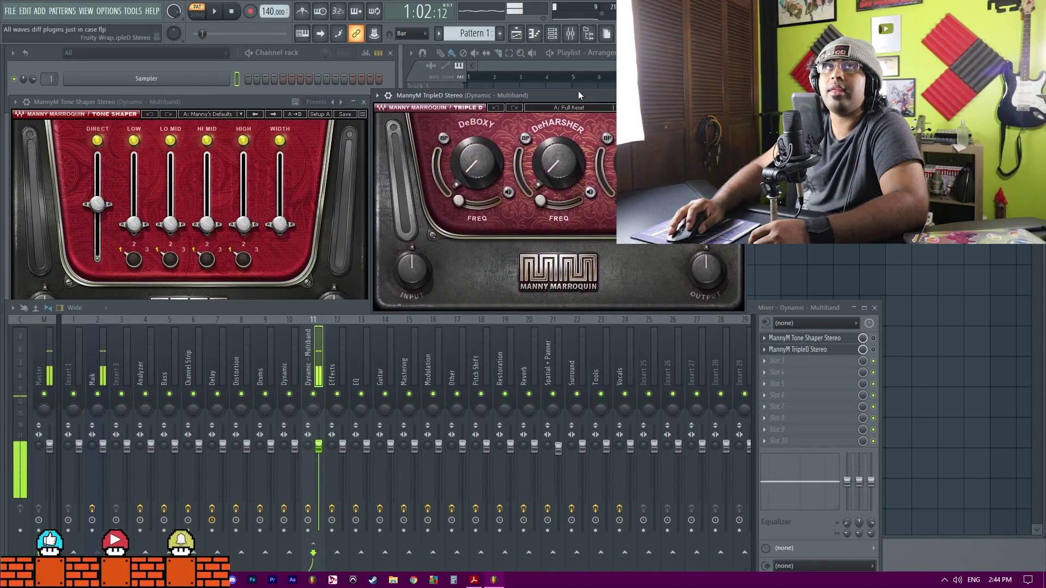
{"action": "left_click_drag", "start_coordinate": [148, 101], "coordinate": [156, 93]}
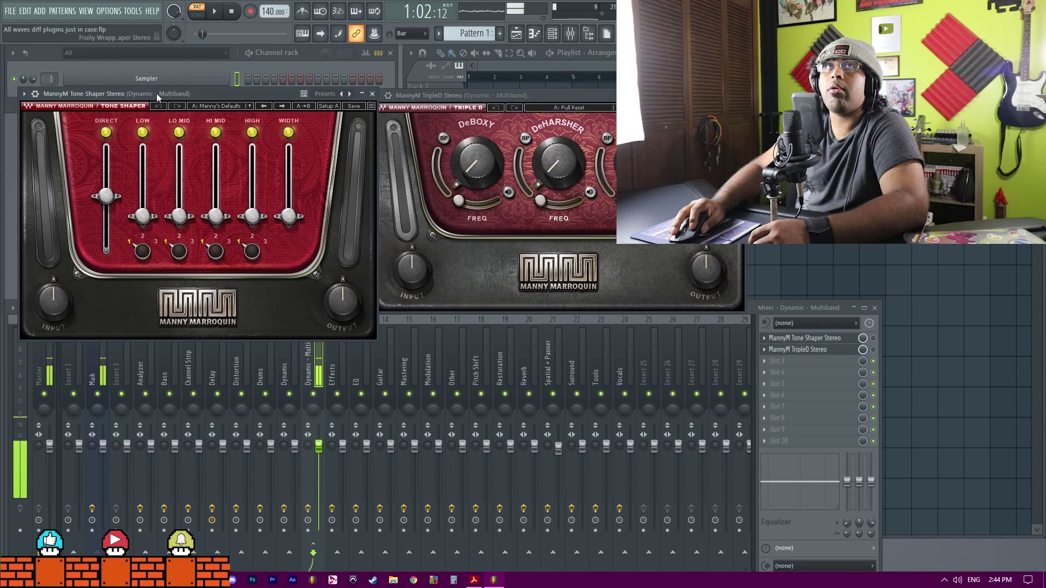
{"action": "left_click", "coordinate": [85, 108]}
{"action": "left_click", "coordinate": [439, 111]}
{"action": "left_click", "coordinate": [440, 113]}
{"action": "left_click", "coordinate": [498, 268]}
{"action": "mouse_move", "coordinate": [423, 94]}
{"action": "left_mouse_down"}
{"action": "mouse_move", "coordinate": [448, 93]}
{"action": "mouse_move", "coordinate": [431, 92]}
{"action": "left_mouse_up"}
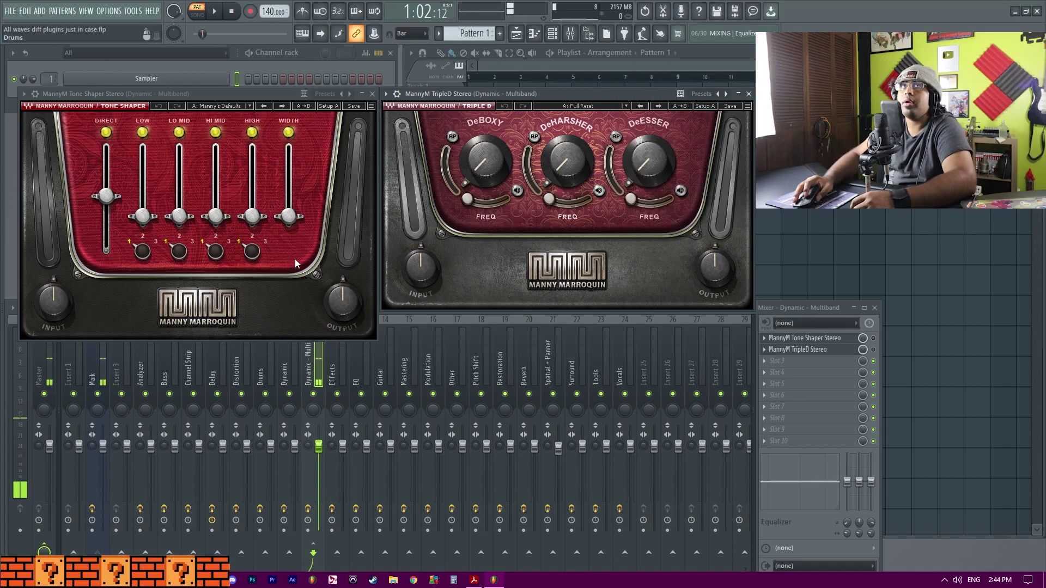
Try Tone Shaper's Low fader and TripleD's DeBoxy, set the DeHarsher threshold to 25.2, and adjust the DeHarsher frequency
{"action": "mouse_move", "coordinate": [152, 220]}
{"action": "left_mouse_down"}
{"action": "mouse_move", "coordinate": [150, 145]}
{"action": "mouse_move", "coordinate": [166, 234]}
{"action": "left_mouse_up"}
{"action": "left_click", "coordinate": [466, 158]}
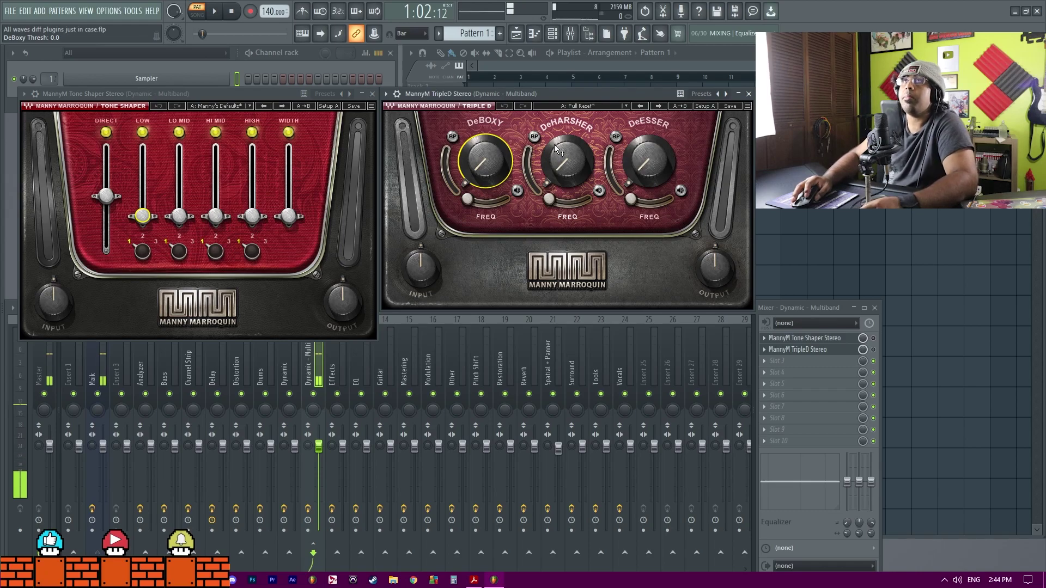
{"action": "left_click_drag", "start_coordinate": [565, 174], "coordinate": [566, 136]}
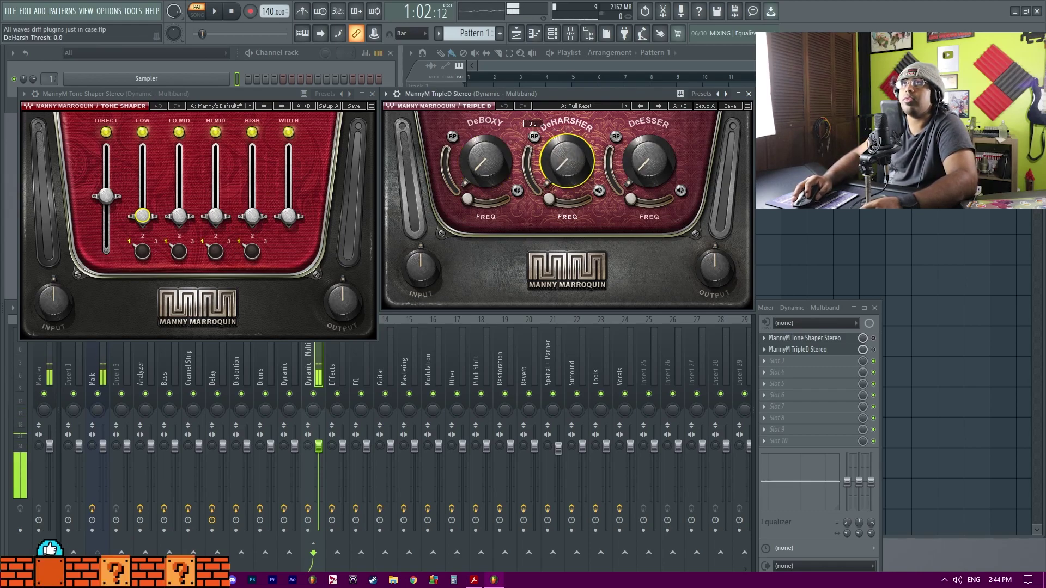
{"action": "left_click_drag", "start_coordinate": [567, 161], "coordinate": [567, 185]}
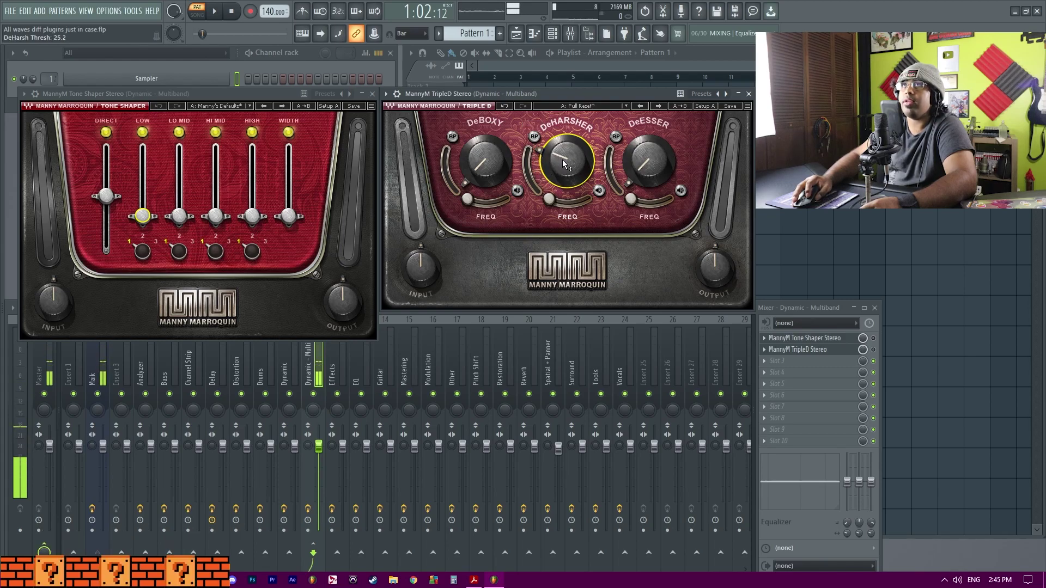
{"action": "left_click_drag", "start_coordinate": [537, 184], "coordinate": [536, 137]}
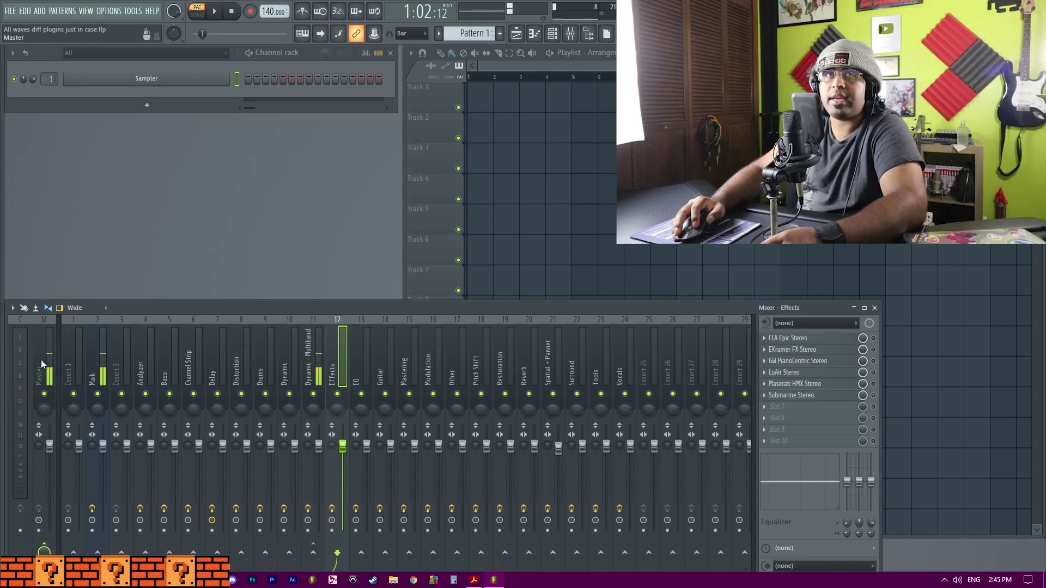
Route the live input track only to the Effects track and select the Effects track
{"action": "left_click", "coordinate": [103, 364]}
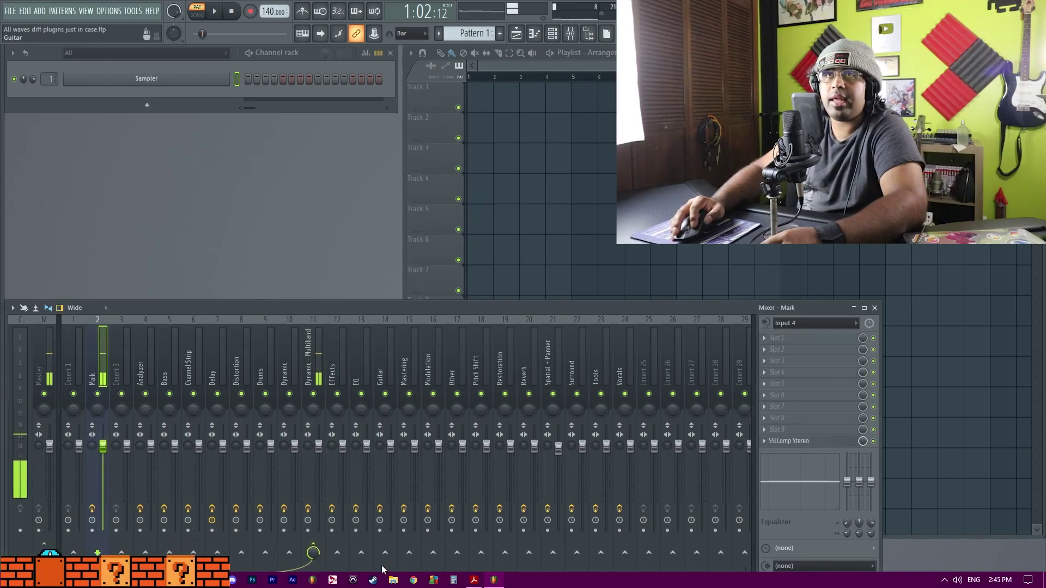
{"action": "right_click", "coordinate": [337, 552]}
{"action": "left_click", "coordinate": [352, 531]}
{"action": "left_click", "coordinate": [333, 348]}
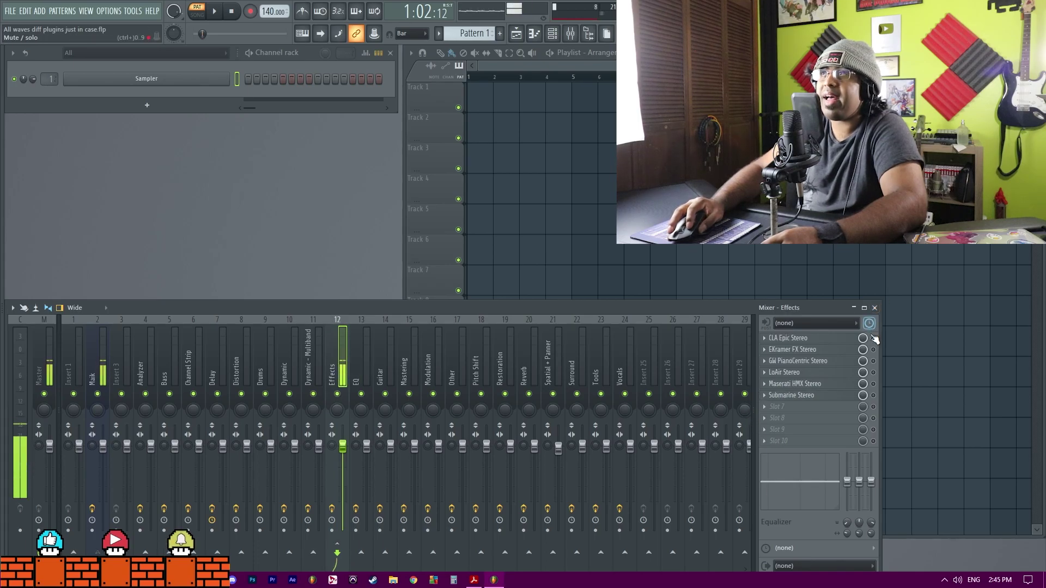
Open CLA Epic on the Effects track and move its window aside
{"action": "left_click", "coordinate": [805, 342]}
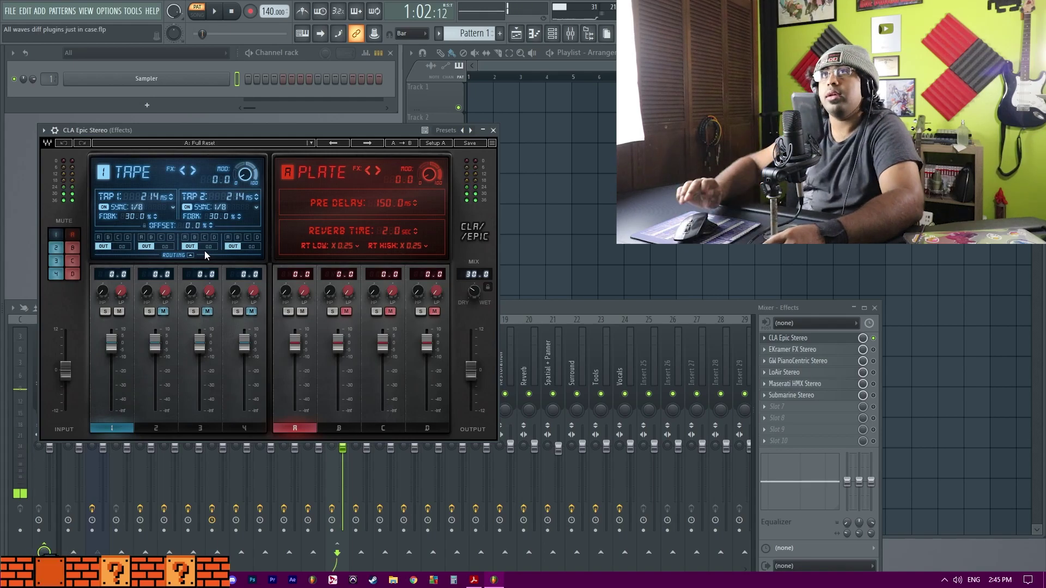
{"action": "left_click_drag", "start_coordinate": [247, 130], "coordinate": [322, 134]}
{"action": "left_click", "coordinate": [212, 345]}
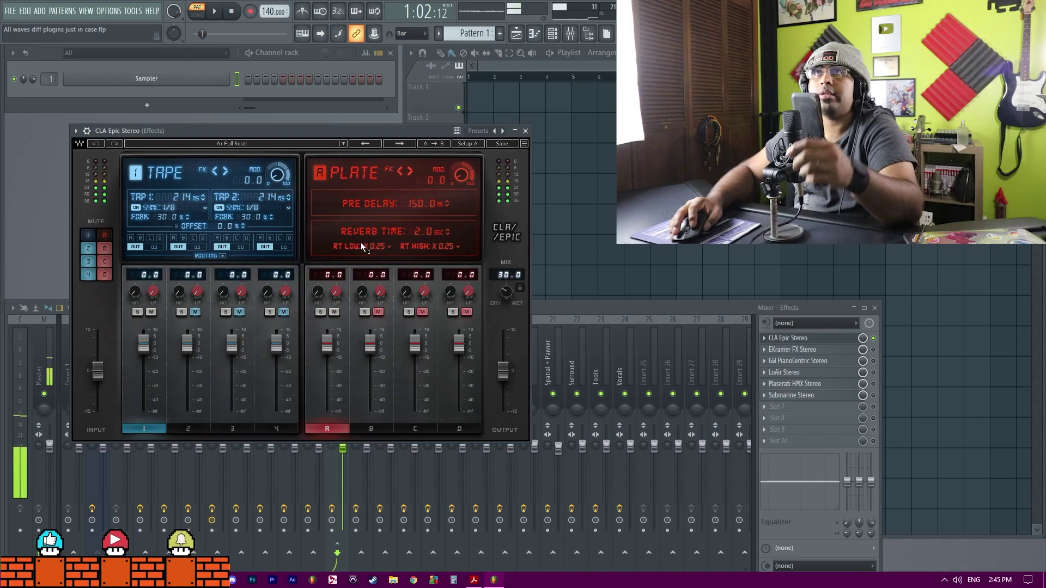
Load the artist preset VOC DLY VRB-SEND in CLA Epic and set Mix to 81.4
{"action": "left_click", "coordinate": [315, 144]}
{"action": "mouse_move", "coordinate": [430, 287]}
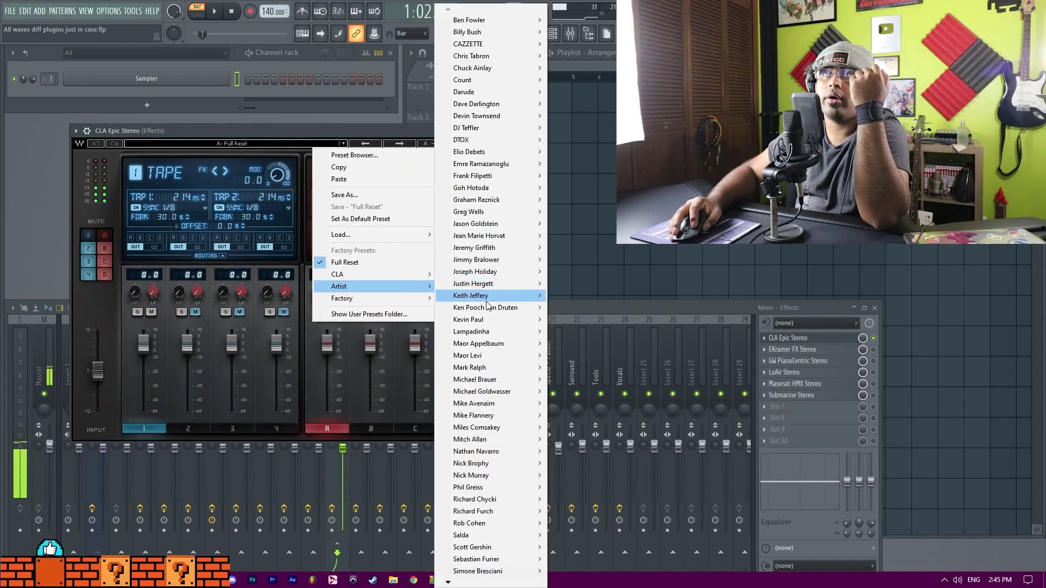
{"action": "mouse_move", "coordinate": [517, 165]}
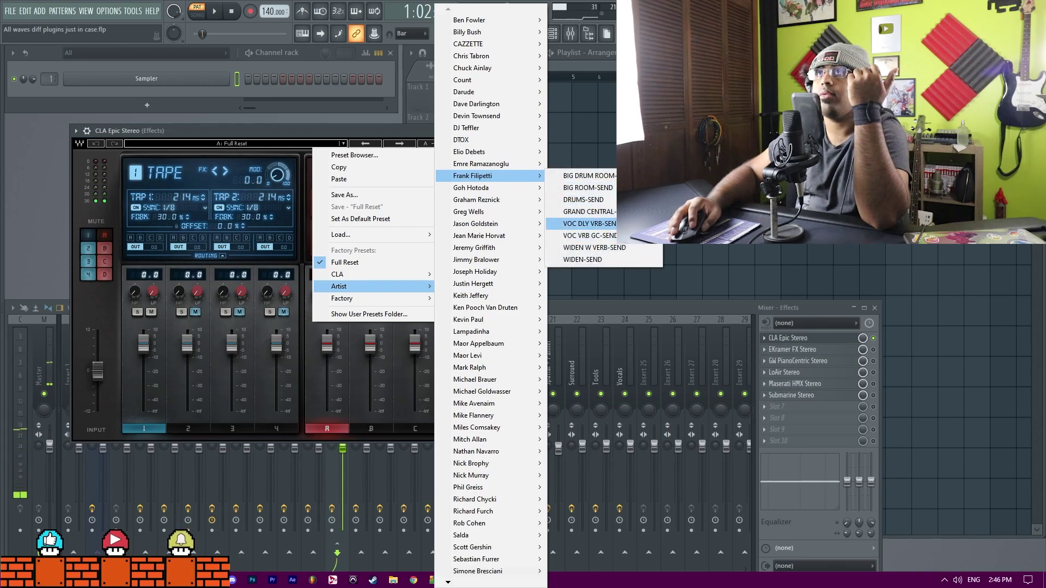
{"action": "left_click", "coordinate": [588, 223]}
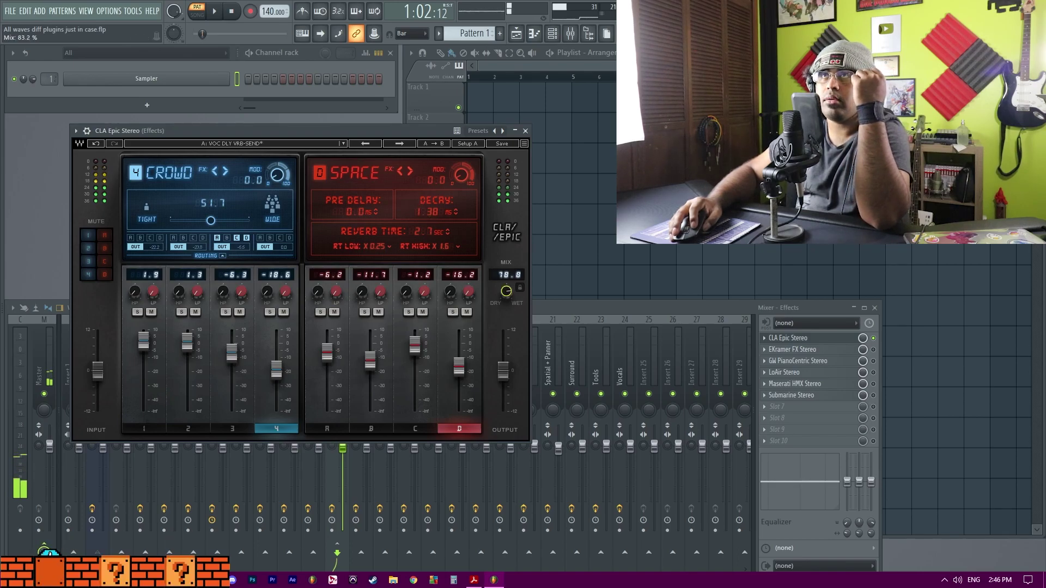
{"action": "left_click_drag", "start_coordinate": [506, 291], "coordinate": [479, 299]}
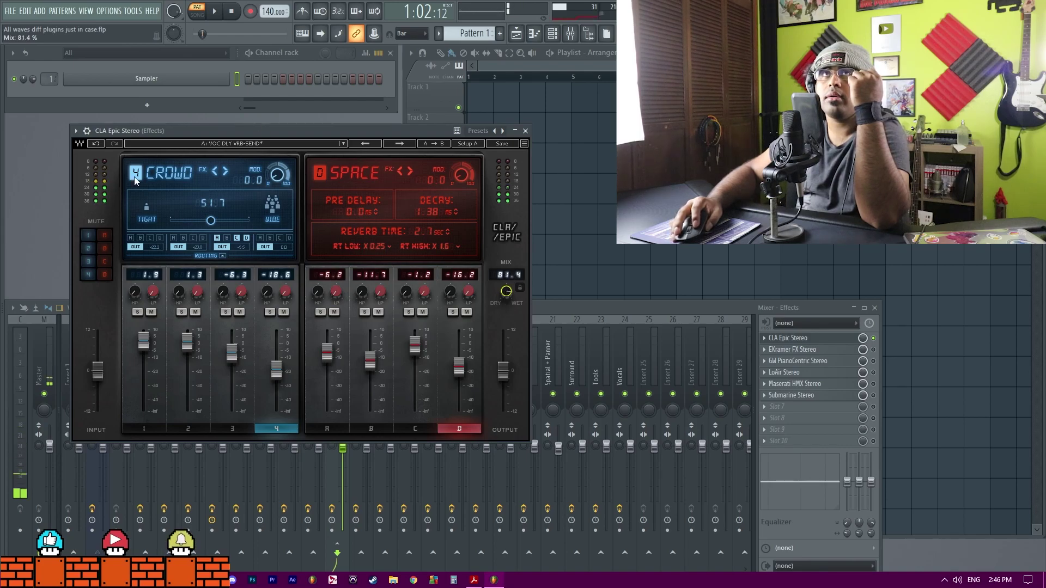
Examine CLA Epic's delay modules 3, 2 and 1 and its reverb modules A to D
{"action": "left_click", "coordinate": [230, 430]}
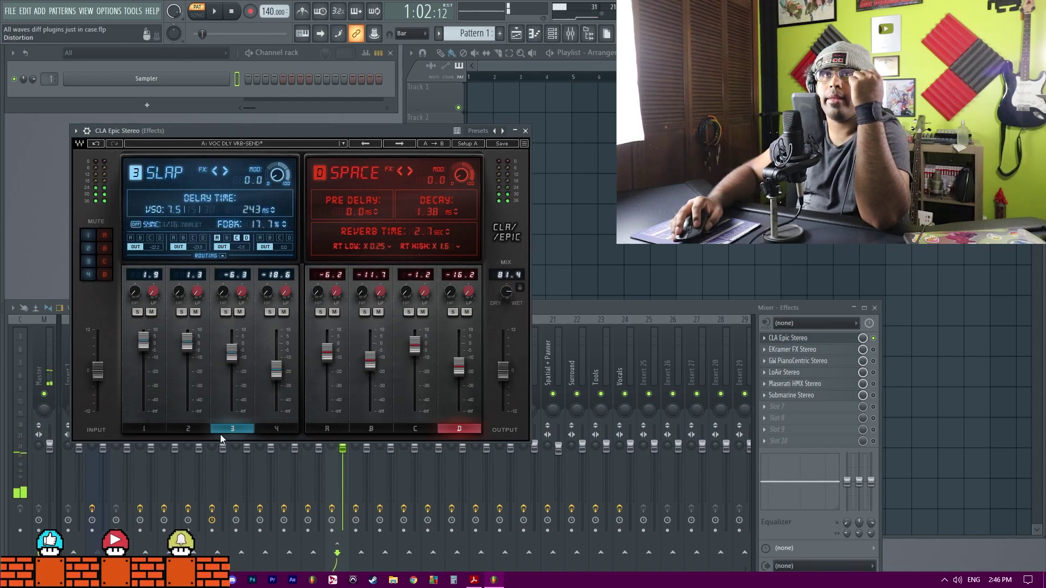
{"action": "left_click", "coordinate": [176, 430]}
{"action": "left_click", "coordinate": [136, 430]}
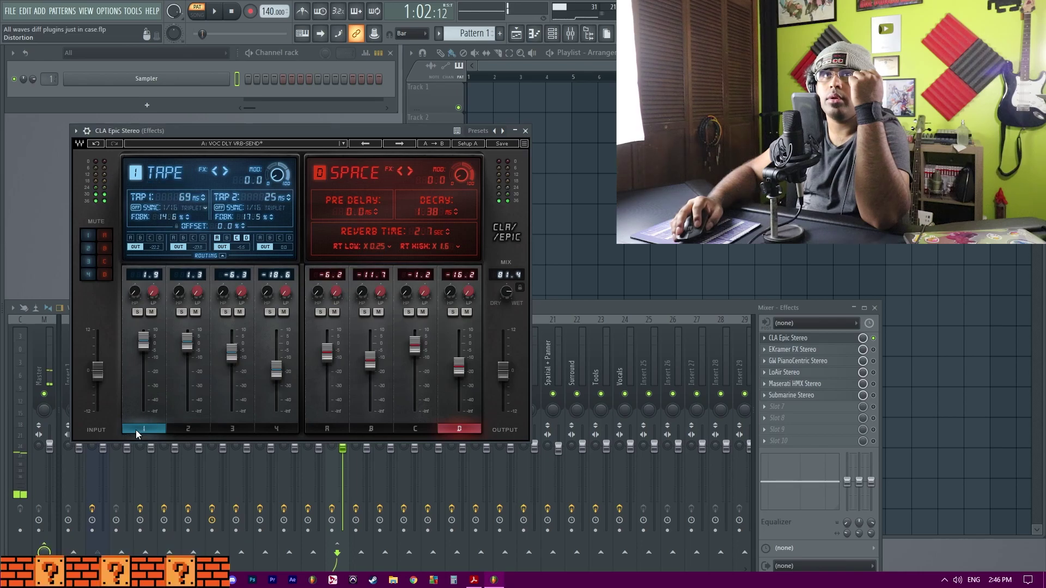
{"action": "left_click", "coordinate": [357, 428]}
{"action": "left_click", "coordinate": [342, 428]}
{"action": "left_click", "coordinate": [373, 429]}
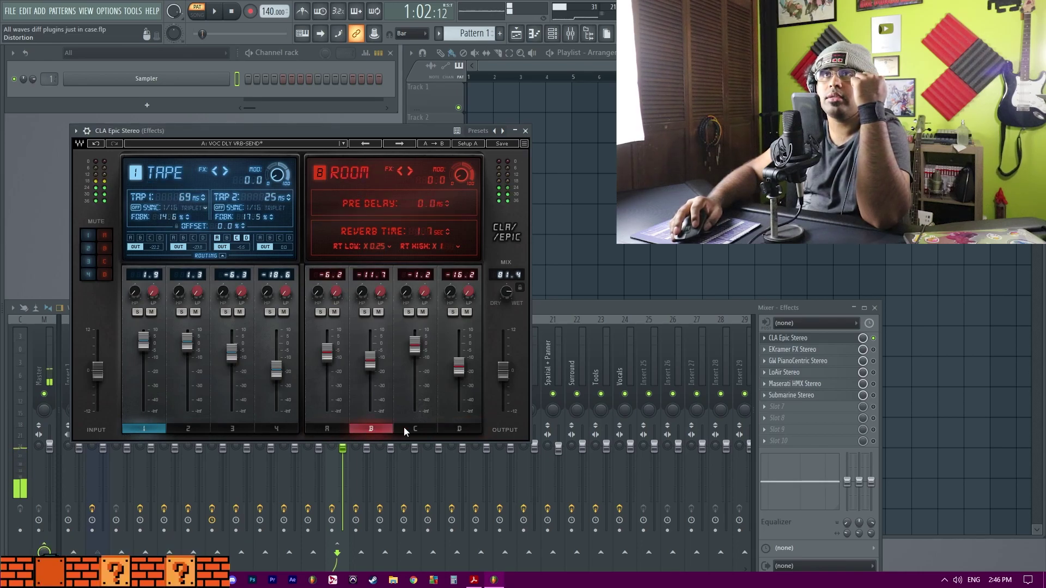
{"action": "left_click", "coordinate": [404, 427]}
{"action": "left_click", "coordinate": [450, 427]}
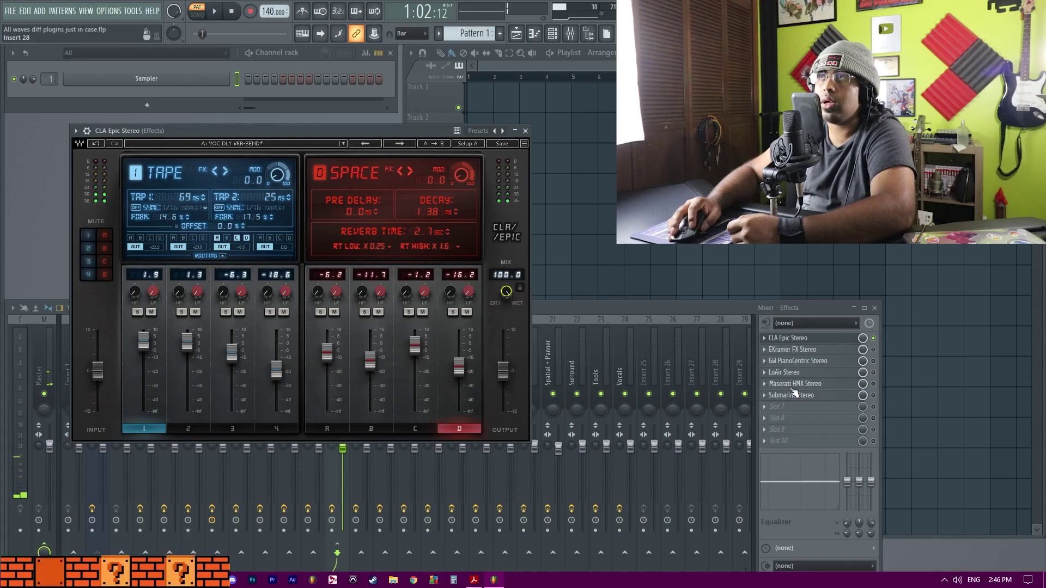
Replace CLA Epic with EKramer FX as the active effect, close the CLA Epic window, and move the EKramer FX window up
{"action": "left_click", "coordinate": [866, 353]}
{"action": "left_click", "coordinate": [856, 351]}
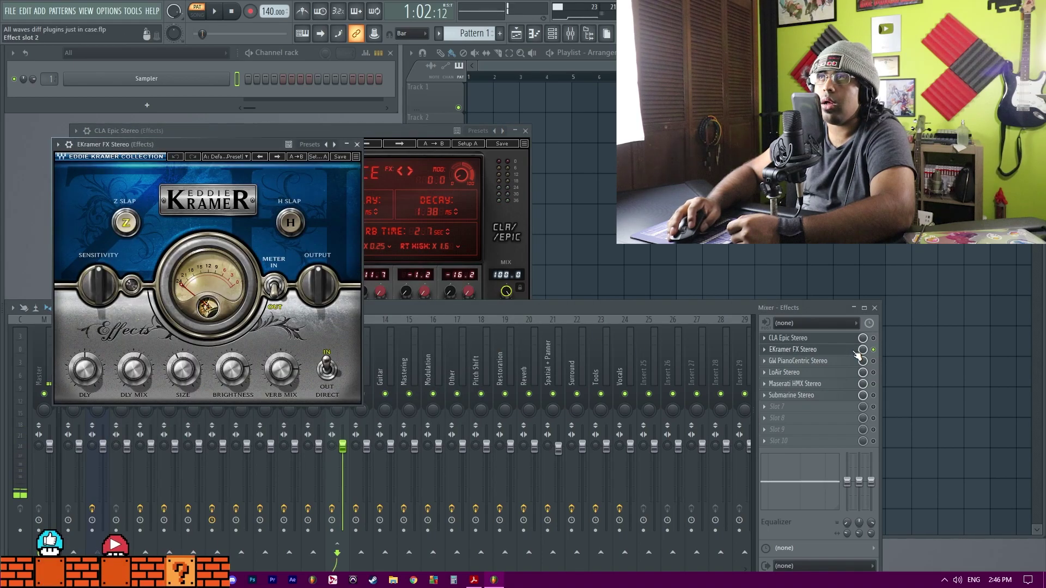
{"action": "left_click", "coordinate": [527, 132]}
{"action": "left_click_drag", "start_coordinate": [193, 145], "coordinate": [276, 97]}
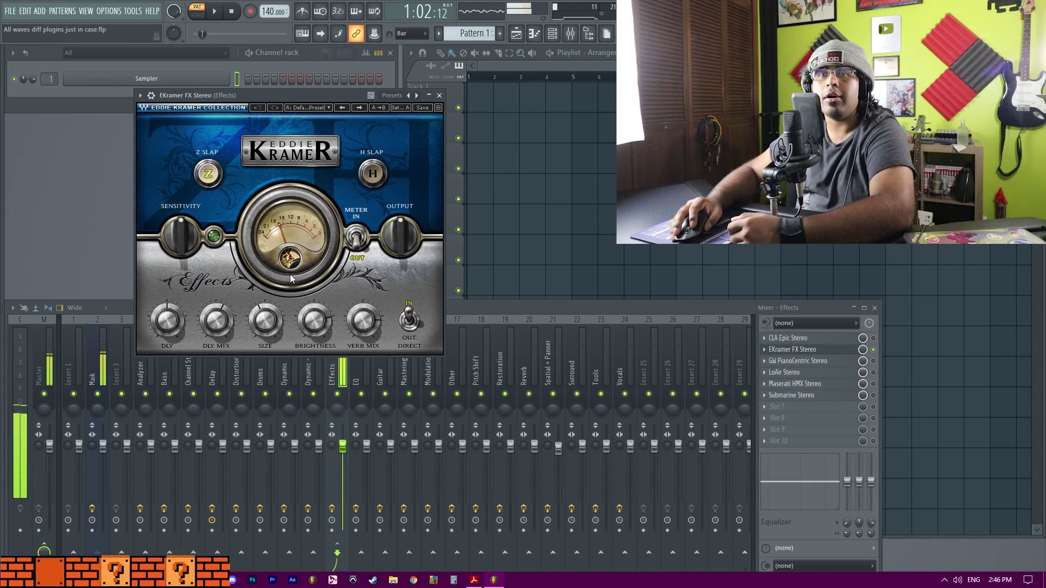
Adjust EKramer FX's Brightness, and set Verb Mix to 91.6, Size to 71.4 and Dly to 500
{"action": "left_click_drag", "start_coordinate": [315, 321], "coordinate": [315, 294]}
{"action": "left_click_drag", "start_coordinate": [367, 320], "coordinate": [368, 308]}
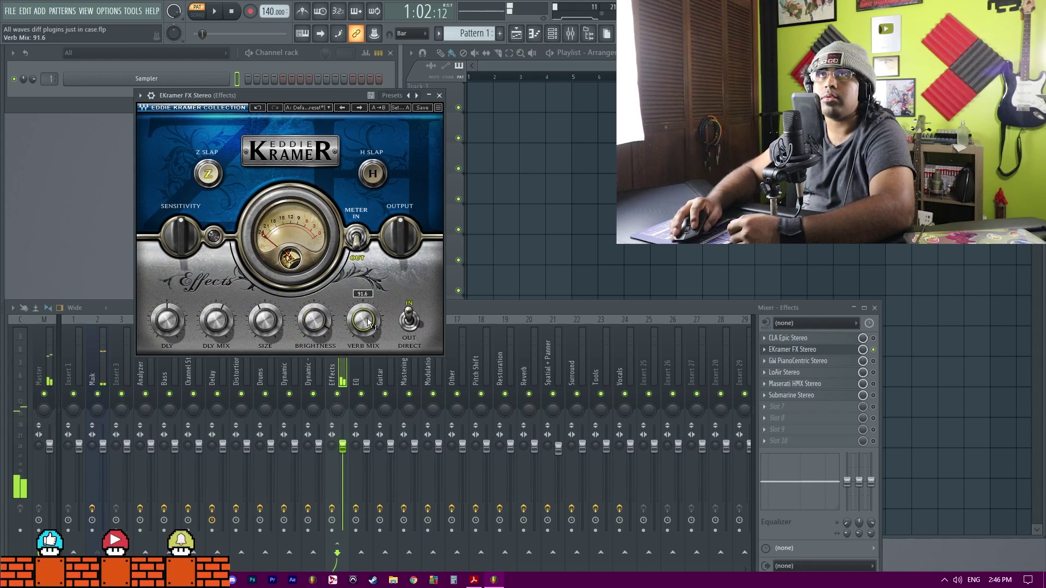
{"action": "left_click_drag", "start_coordinate": [265, 321], "coordinate": [243, 323]}
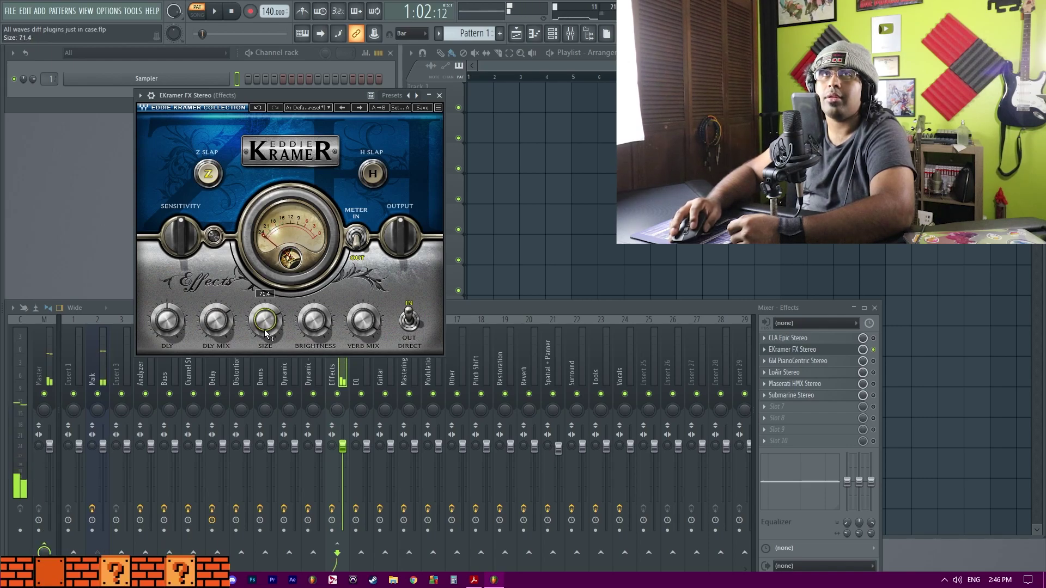
{"action": "left_click_drag", "start_coordinate": [166, 321], "coordinate": [164, 310]}
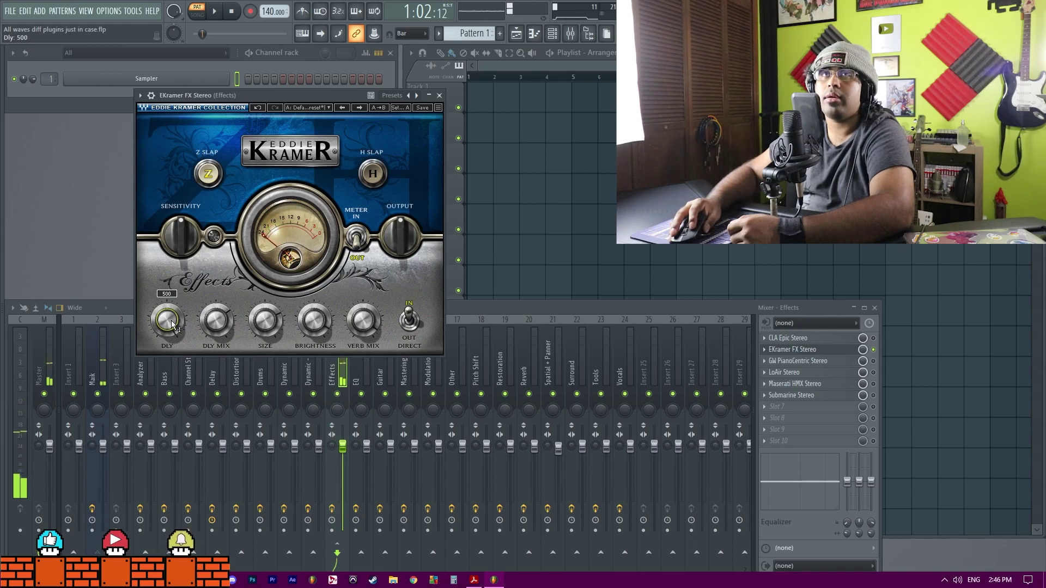
Switch to GW PianoCentric, move its window up, and set the Piano knob to -2.0
{"action": "left_click", "coordinate": [797, 360]}
{"action": "left_click_drag", "start_coordinate": [190, 100], "coordinate": [221, 93]}
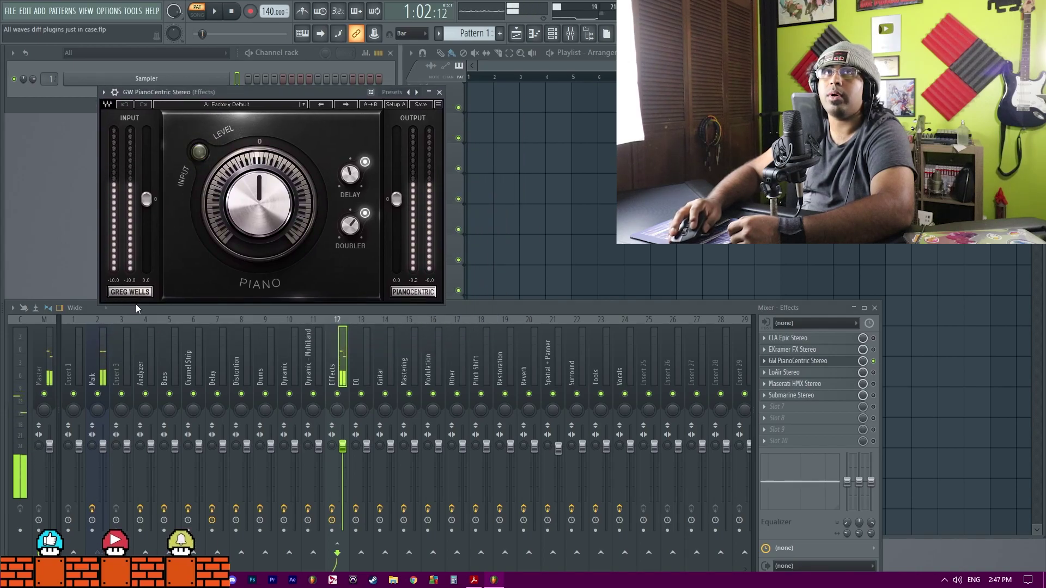
{"action": "left_click_drag", "start_coordinate": [259, 204], "coordinate": [233, 207]}
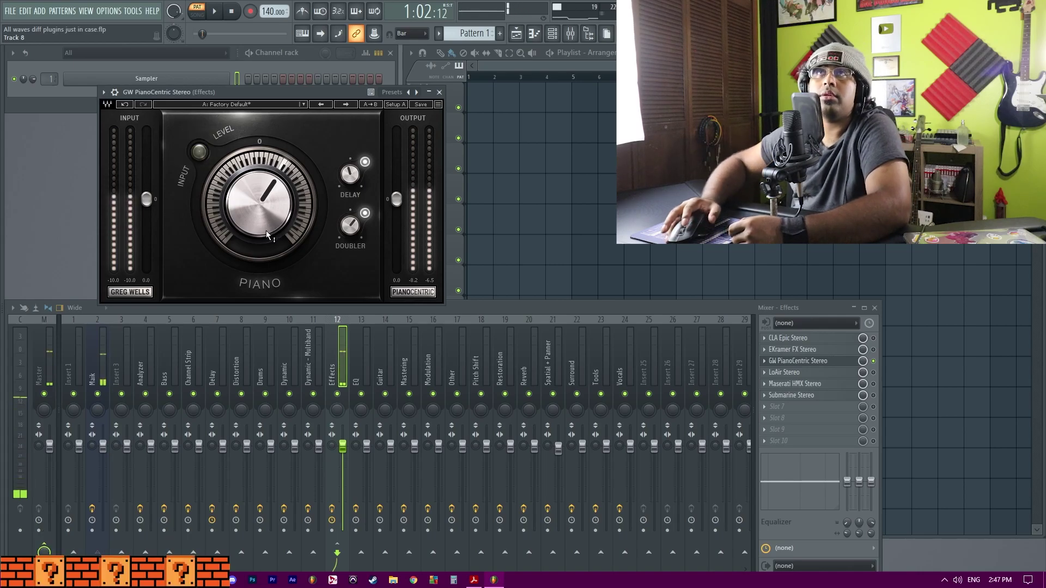
{"action": "left_click_drag", "start_coordinate": [237, 196], "coordinate": [237, 210]}
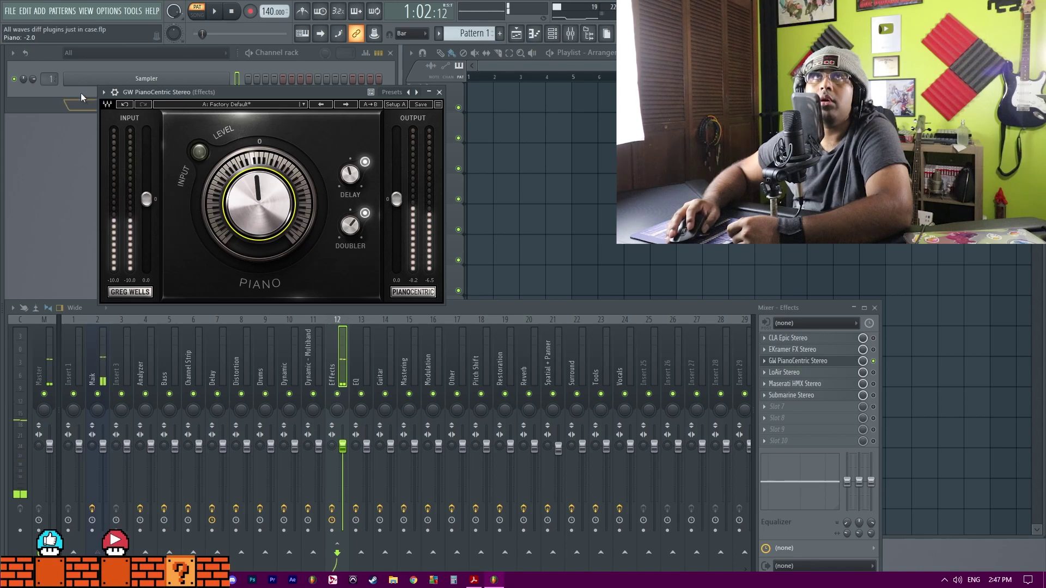
Focus the channel rack and turn PianoCentric's Piano knob well above zero
{"action": "right_click", "coordinate": [147, 79]}
{"action": "left_click", "coordinate": [74, 190]}
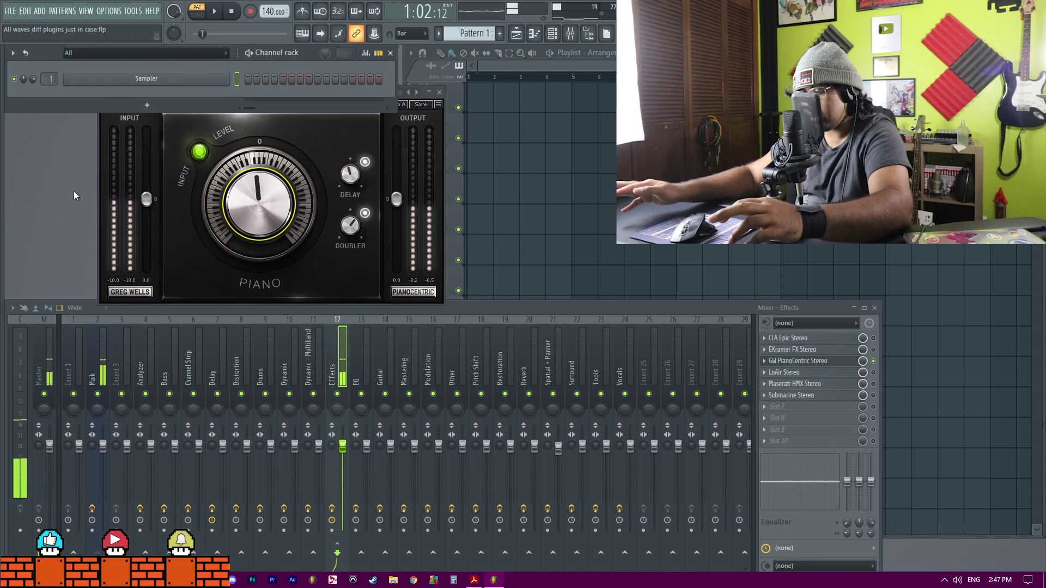
{"action": "left_click_drag", "start_coordinate": [259, 201], "coordinate": [252, 227]}
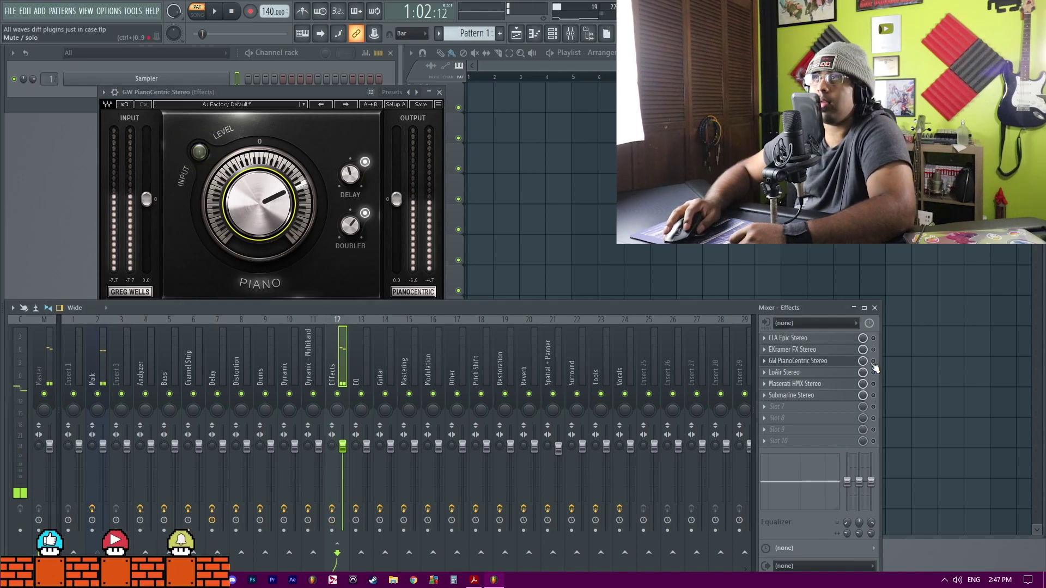
Switch to LoAir, move its window up, set Direct to -7.8, toggle Align, and raise and lower the Lo level
{"action": "left_click", "coordinate": [806, 372]}
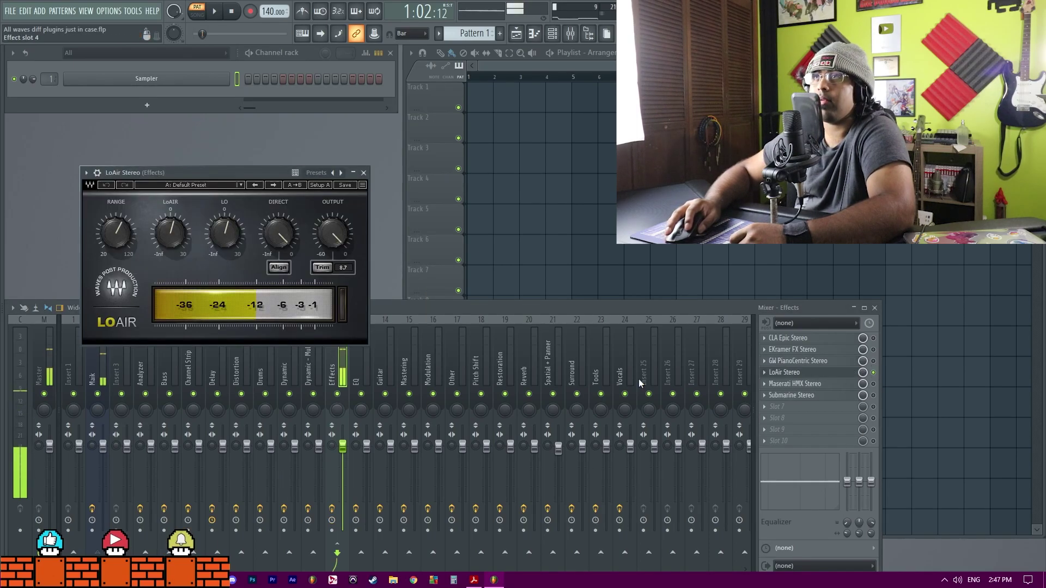
{"action": "left_click_drag", "start_coordinate": [182, 180], "coordinate": [192, 116]}
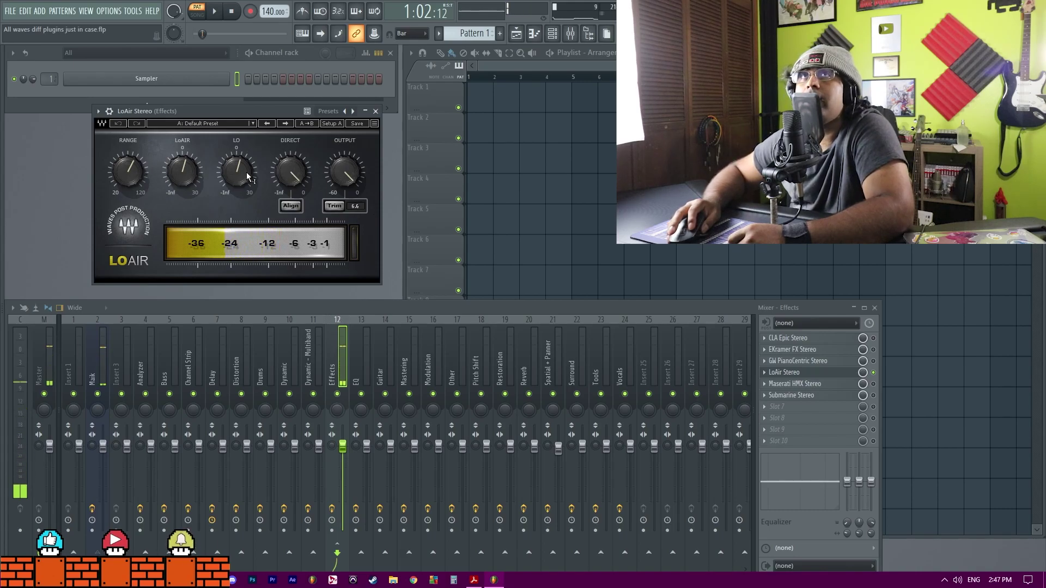
{"action": "left_click_drag", "start_coordinate": [235, 171], "coordinate": [235, 160]}
{"action": "left_click_drag", "start_coordinate": [294, 176], "coordinate": [294, 188]}
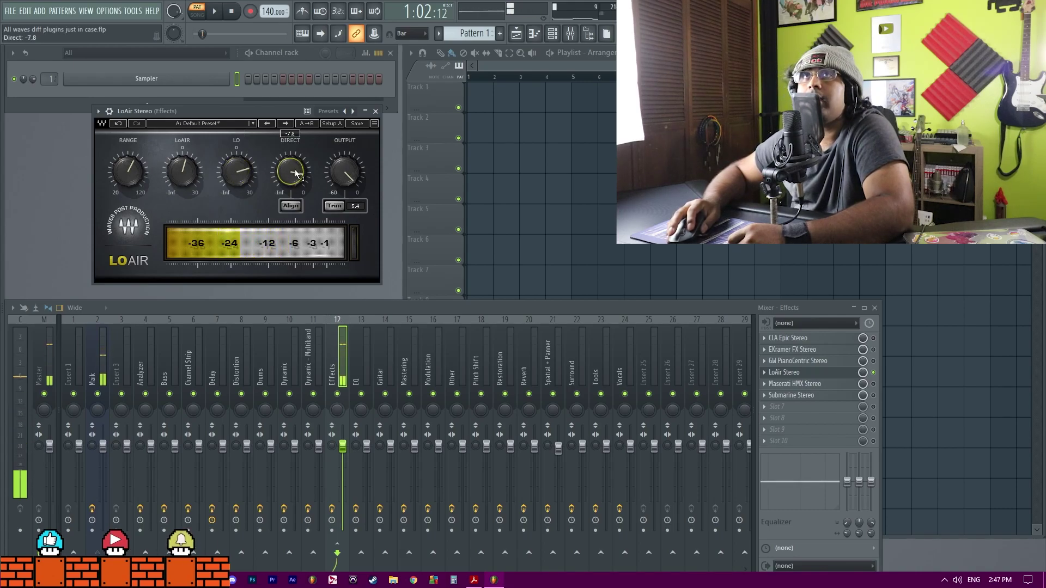
{"action": "left_click", "coordinate": [290, 206]}
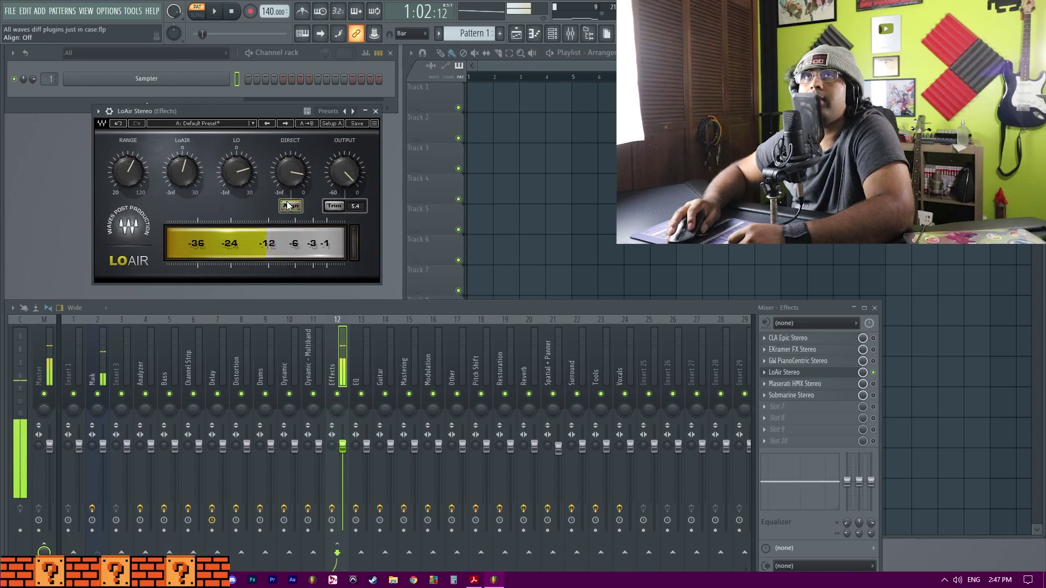
{"action": "mouse_move", "coordinate": [236, 172]}
{"action": "left_mouse_down"}
{"action": "mouse_move", "coordinate": [236, 158]}
{"action": "mouse_move", "coordinate": [238, 190]}
{"action": "left_mouse_up"}
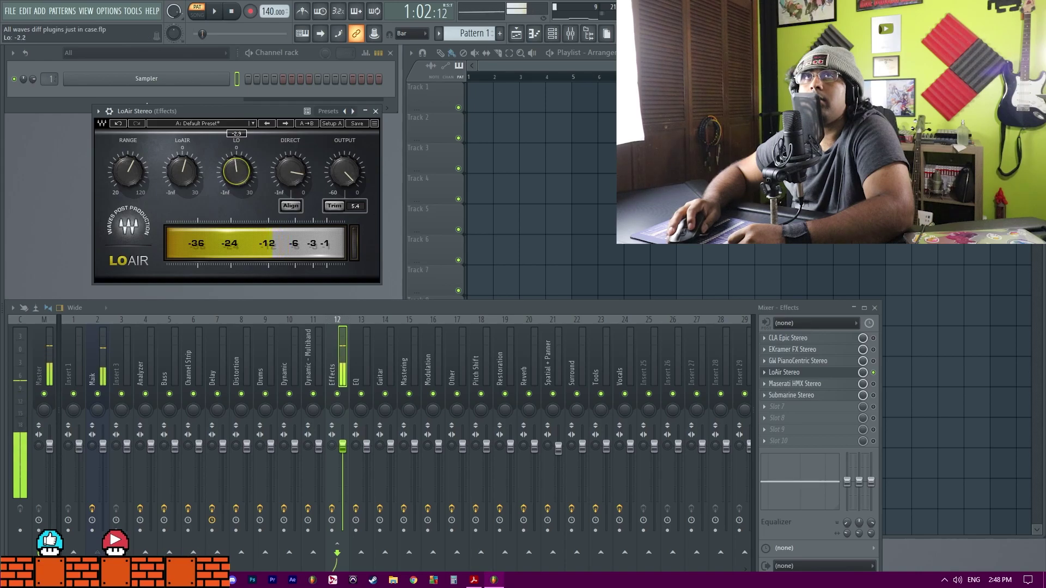
Turn off LoAir, enable Maserati HMX on the Effects track, and set its Amount to 63.2
{"action": "left_click", "coordinate": [873, 372]}
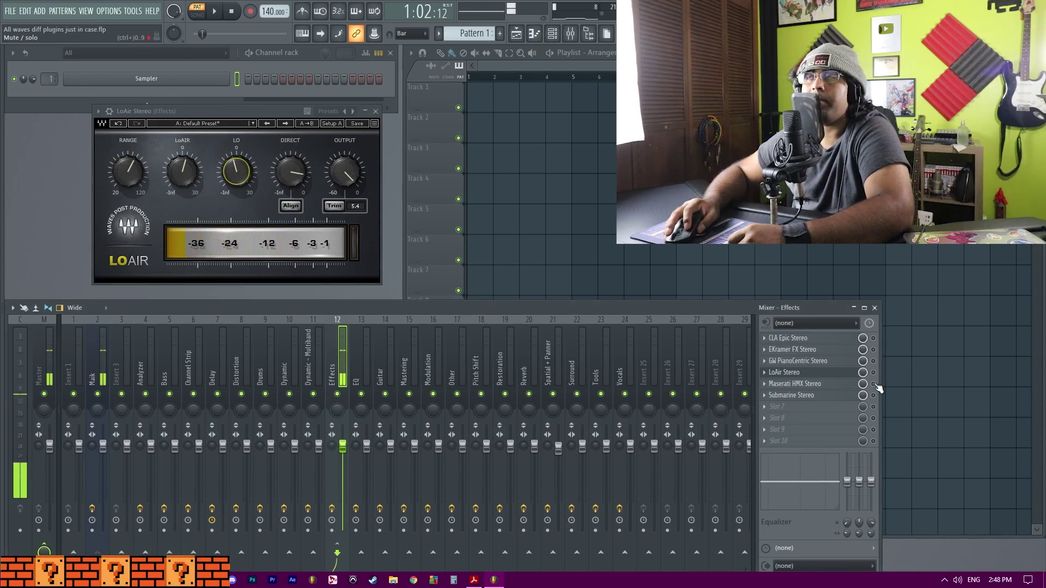
{"action": "left_click", "coordinate": [873, 384]}
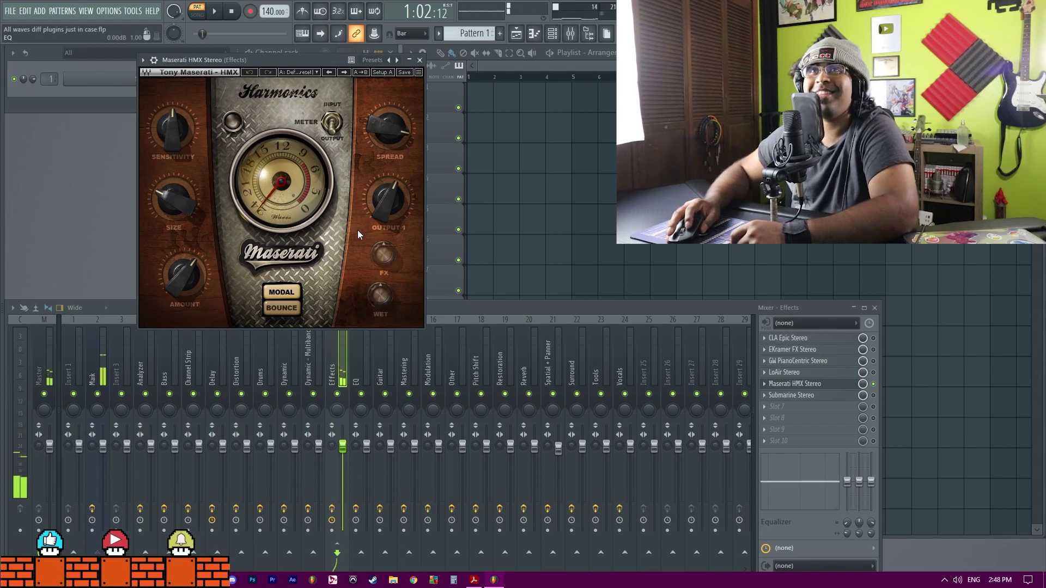
{"action": "left_click", "coordinate": [183, 275]}
{"action": "mouse_move", "coordinate": [183, 275]}
{"action": "left_mouse_down"}
{"action": "mouse_move", "coordinate": [184, 297]}
{"action": "mouse_move", "coordinate": [184, 260]}
{"action": "left_mouse_up"}
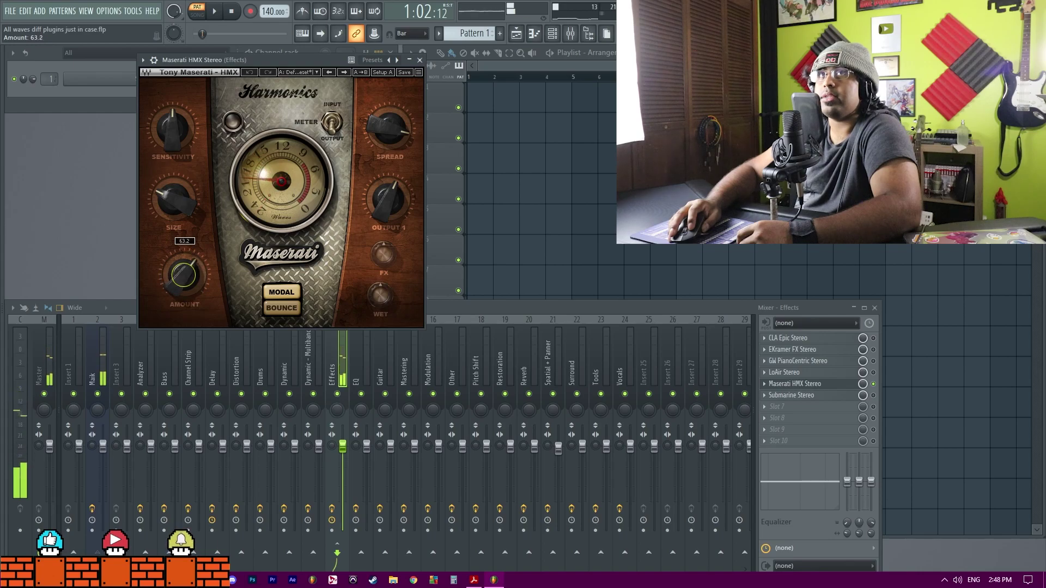
Turn off Maserati HMX, open Submarine with the effect enabled, and move its window up above the mixer
{"action": "left_click", "coordinate": [874, 386]}
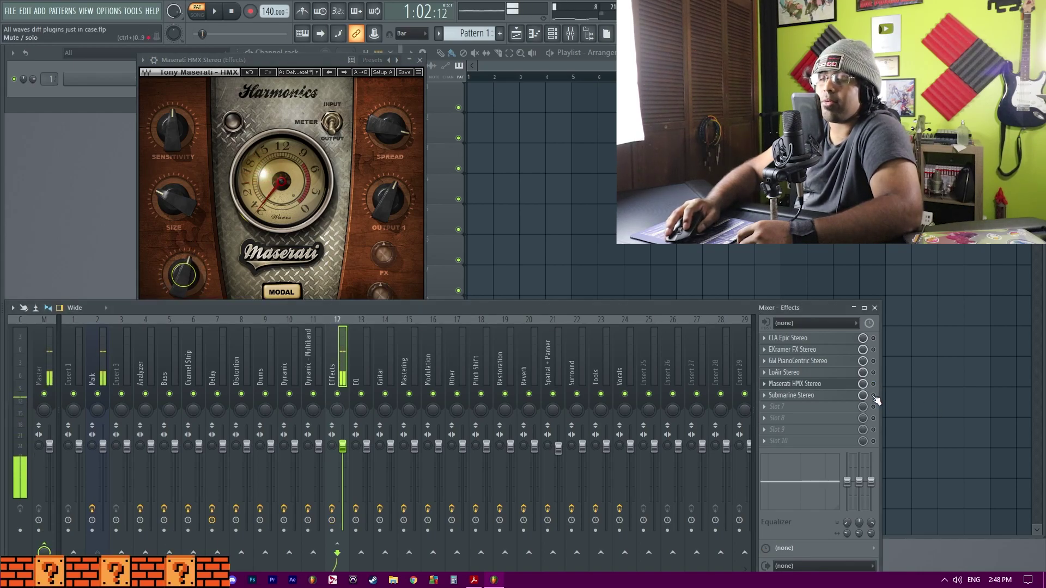
{"action": "left_click", "coordinate": [804, 395]}
{"action": "left_click_drag", "start_coordinate": [319, 203], "coordinate": [299, 100]}
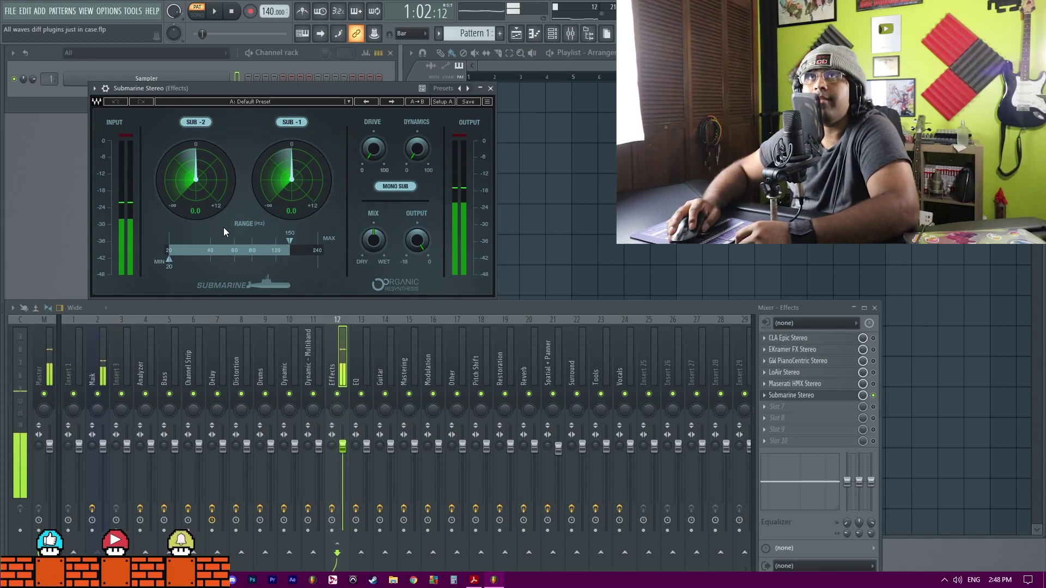
Set Submarine's Range maximum to 239 Hz, its Sub -1 gain to 7.9 and its Sub -2 gain to 8.4
{"action": "left_click_drag", "start_coordinate": [292, 244], "coordinate": [317, 243]}
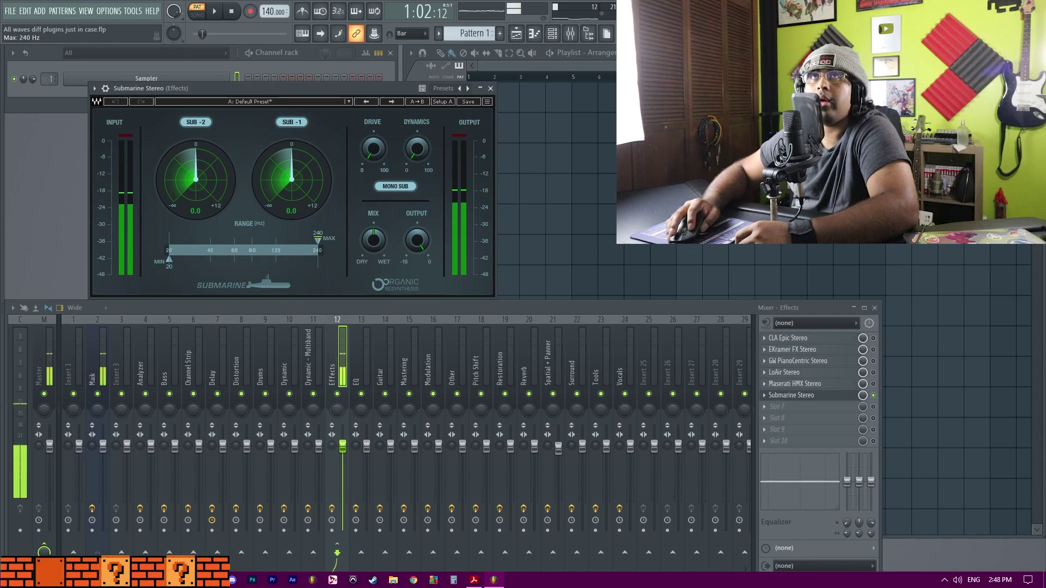
{"action": "left_click_drag", "start_coordinate": [294, 185], "coordinate": [294, 153]}
{"action": "left_click_drag", "start_coordinate": [196, 186], "coordinate": [196, 158]}
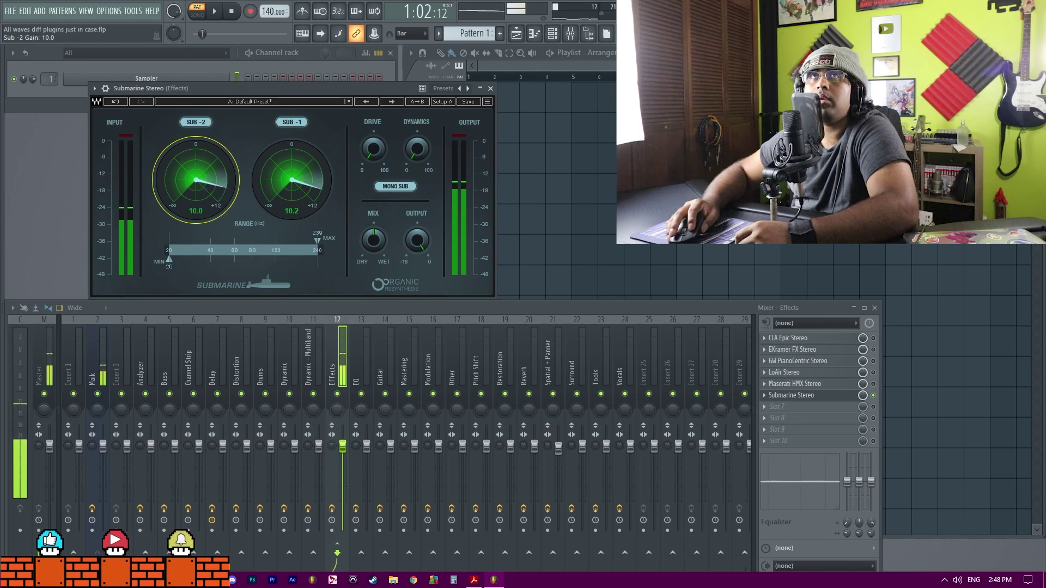
{"action": "left_click_drag", "start_coordinate": [301, 215], "coordinate": [302, 228]}
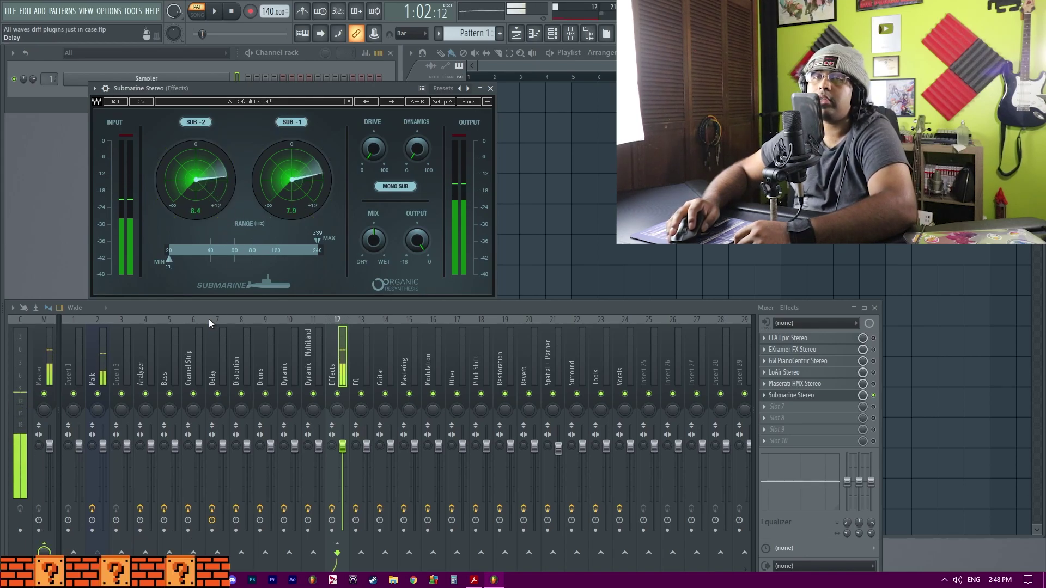
Toggle Submarine's Mono Sub off and back on, and raise its Dynamics
{"action": "left_click", "coordinate": [395, 186]}
{"action": "left_click", "coordinate": [385, 188]}
{"action": "left_click_drag", "start_coordinate": [417, 148], "coordinate": [417, 142]}
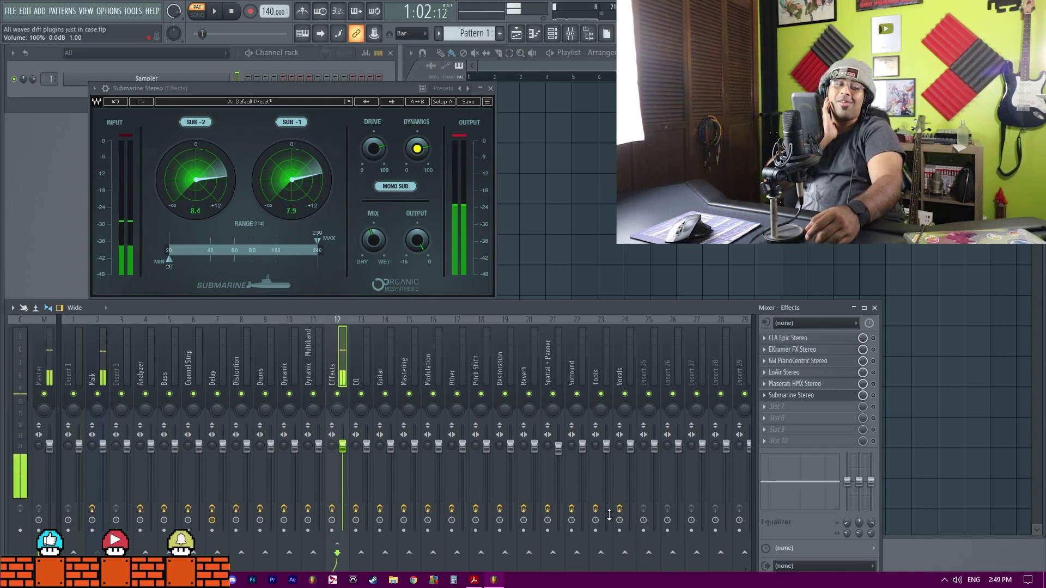
Open API-560 on the EQ track, raise its Output, and try boosting the 16 kHz band to 12.0 dB
{"action": "key", "text": "Right"}
{"action": "left_click", "coordinate": [811, 338]}
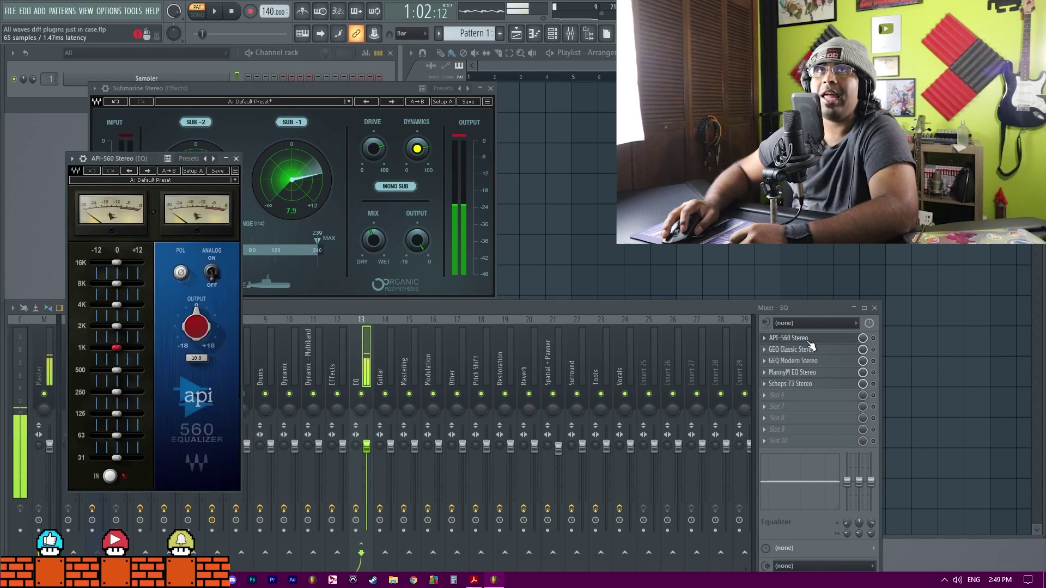
{"action": "left_click_drag", "start_coordinate": [197, 326], "coordinate": [138, 262]}
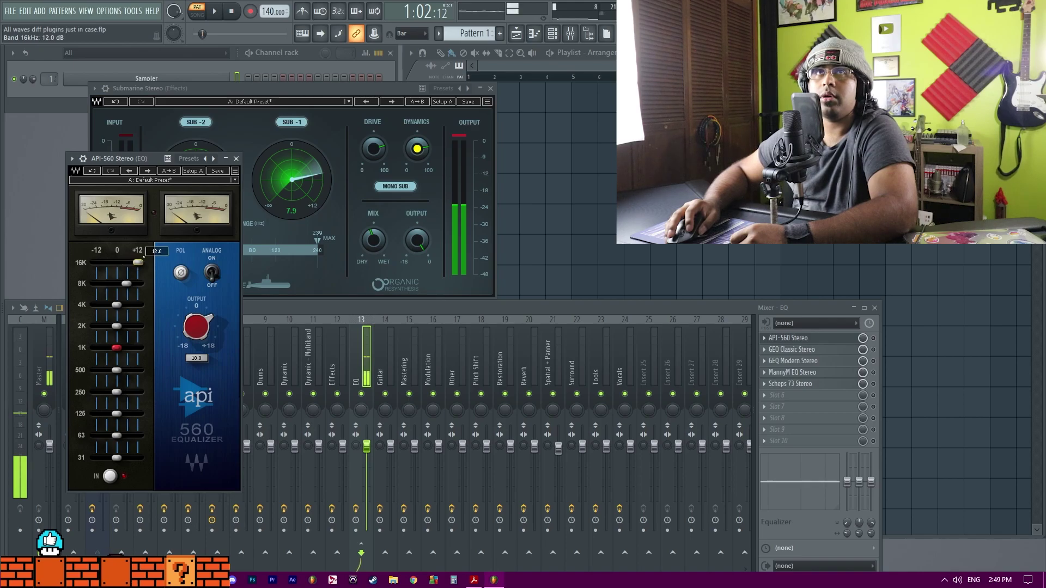
{"action": "left_click_drag", "start_coordinate": [122, 302], "coordinate": [122, 349]}
Enable API-560, move its window up, and set its Output to -1.8 dB
{"action": "left_click", "coordinate": [873, 338]}
{"action": "left_click_drag", "start_coordinate": [171, 158], "coordinate": [349, 102]}
{"action": "left_click_drag", "start_coordinate": [319, 199], "coordinate": [320, 201]}
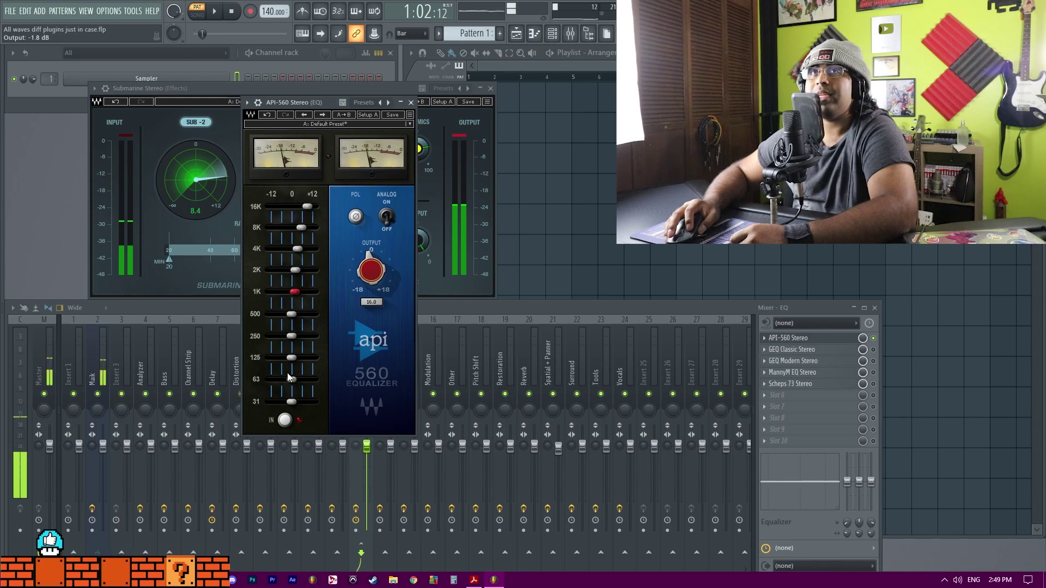
On API-560, lower the 2 kHz band, set 1 kHz to -2.8 dB and 500 Hz to 3.3 dB, and raise 31 Hz
{"action": "left_click_drag", "start_coordinate": [299, 290], "coordinate": [319, 241]}
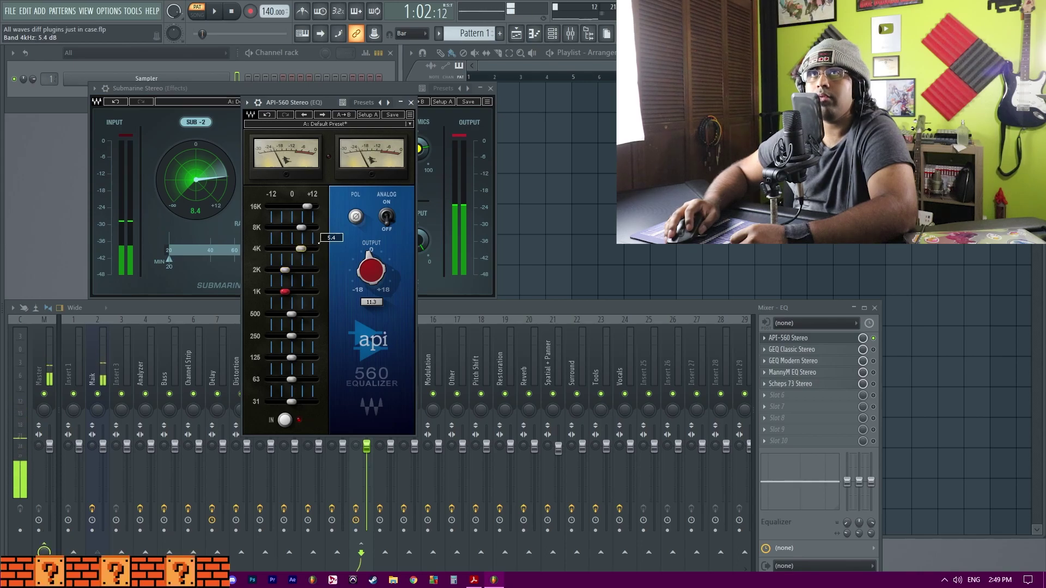
{"action": "left_click_drag", "start_coordinate": [291, 314], "coordinate": [298, 314]}
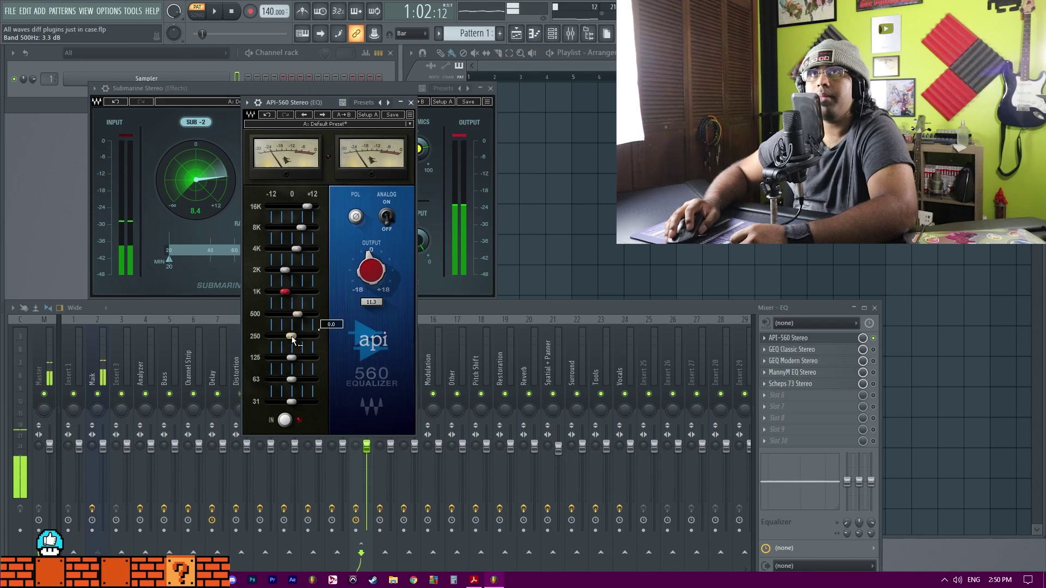
{"action": "left_click_drag", "start_coordinate": [291, 400], "coordinate": [299, 401]}
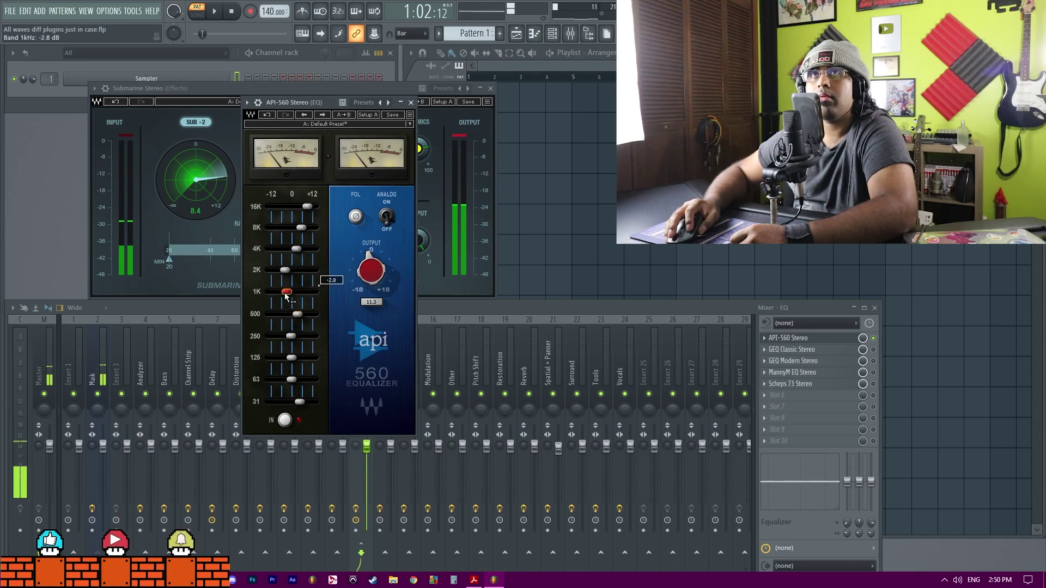
Switch from API-560 to GEQ Classic, close the Submarine window, and move GEQ Classic's window up
{"action": "left_click", "coordinate": [789, 337]}
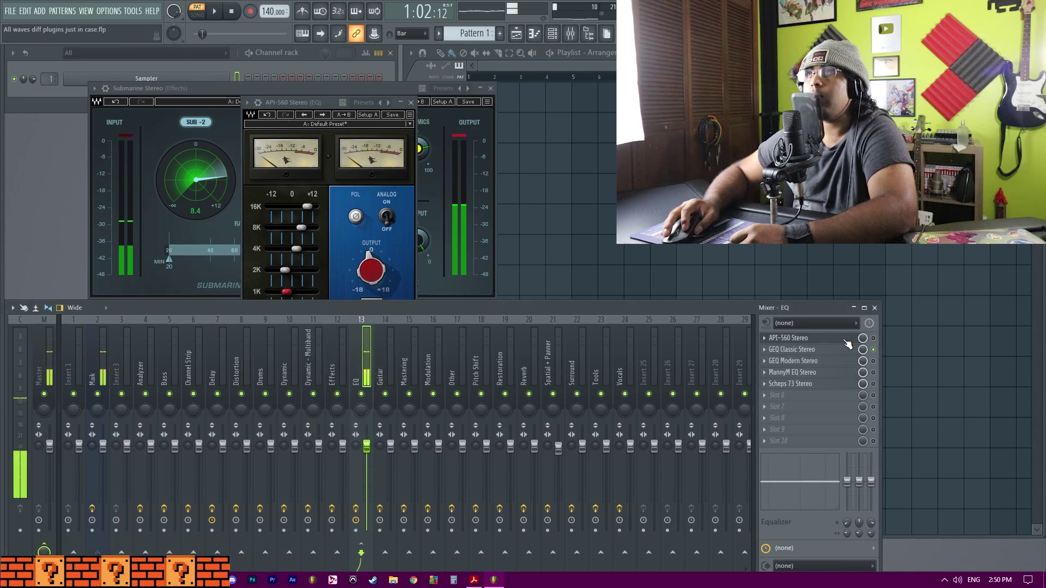
{"action": "left_click", "coordinate": [791, 349]}
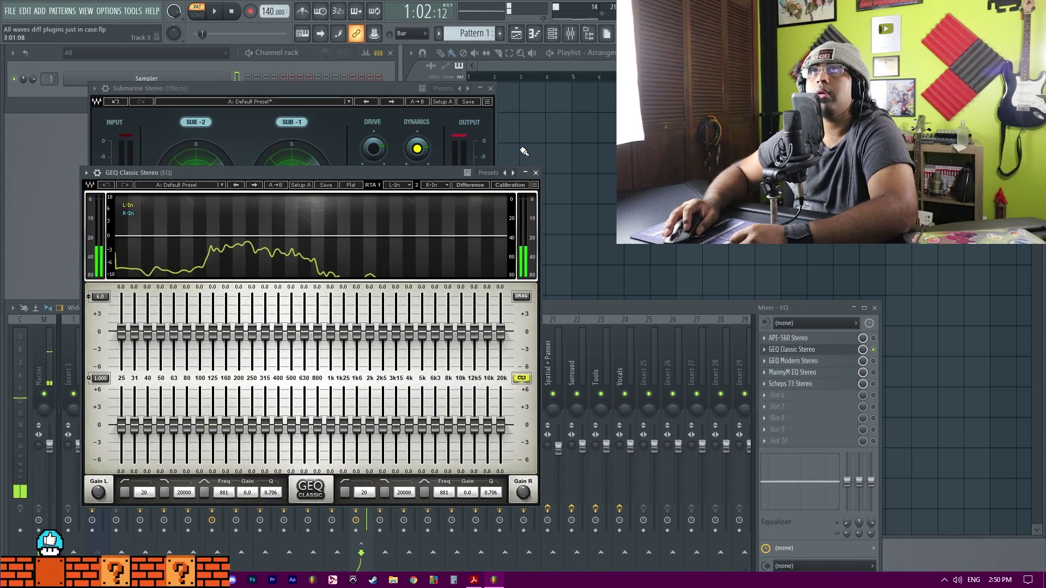
{"action": "left_click", "coordinate": [491, 88]}
{"action": "left_click_drag", "start_coordinate": [251, 174], "coordinate": [257, 122]}
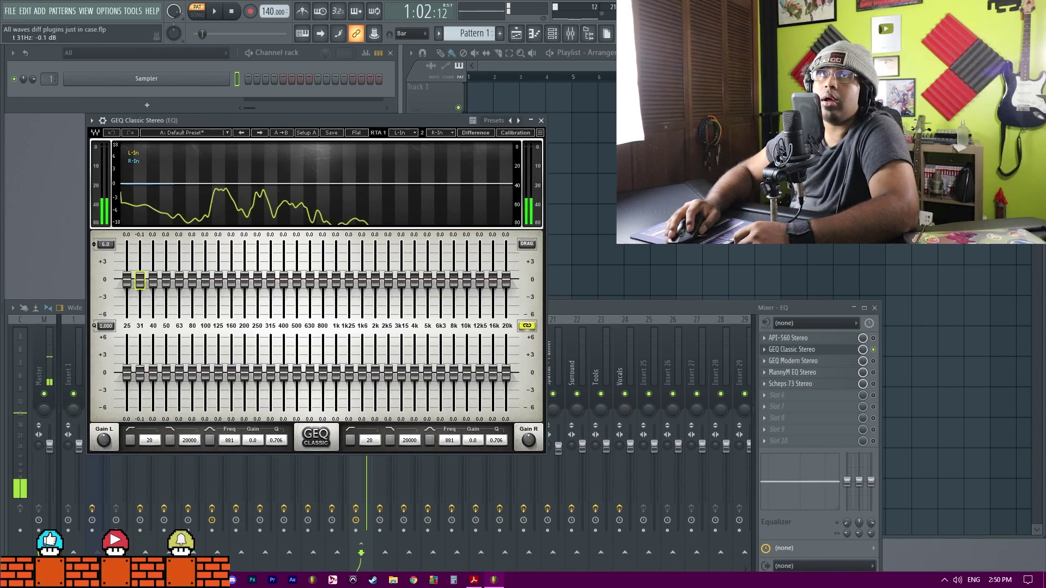
On GEQ Classic, boost 31 Hz to 0.8 dB, 125 Hz to 3.1, 12.5 kHz to 1.3 and 1.25 kHz to 0.9, and raise 80 Hz
{"action": "left_click_drag", "start_coordinate": [140, 279], "coordinate": [140, 275]}
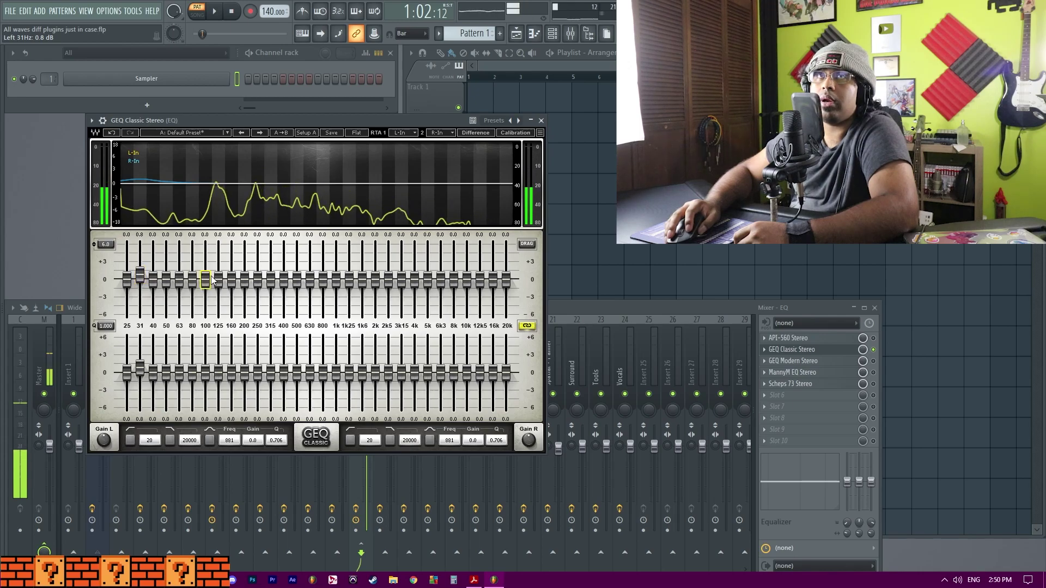
{"action": "mouse_move", "coordinate": [192, 279]}
{"action": "left_mouse_down"}
{"action": "mouse_move", "coordinate": [192, 256]}
{"action": "mouse_move", "coordinate": [218, 263]}
{"action": "mouse_move", "coordinate": [193, 267]}
{"action": "left_mouse_up"}
{"action": "left_click_drag", "start_coordinate": [480, 280], "coordinate": [479, 271]}
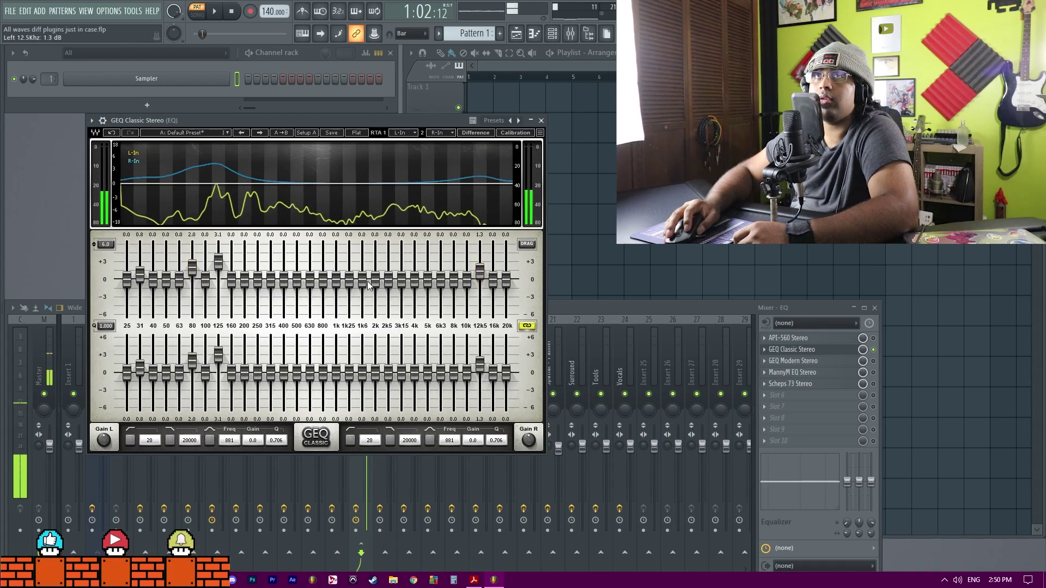
{"action": "mouse_move", "coordinate": [362, 280]}
{"action": "left_mouse_down"}
{"action": "mouse_move", "coordinate": [362, 260]}
{"action": "mouse_move", "coordinate": [349, 262]}
{"action": "mouse_move", "coordinate": [415, 271]}
{"action": "mouse_move", "coordinate": [388, 281]}
{"action": "mouse_move", "coordinate": [361, 274]}
{"action": "mouse_move", "coordinate": [401, 277]}
{"action": "mouse_move", "coordinate": [349, 274]}
{"action": "left_mouse_up"}
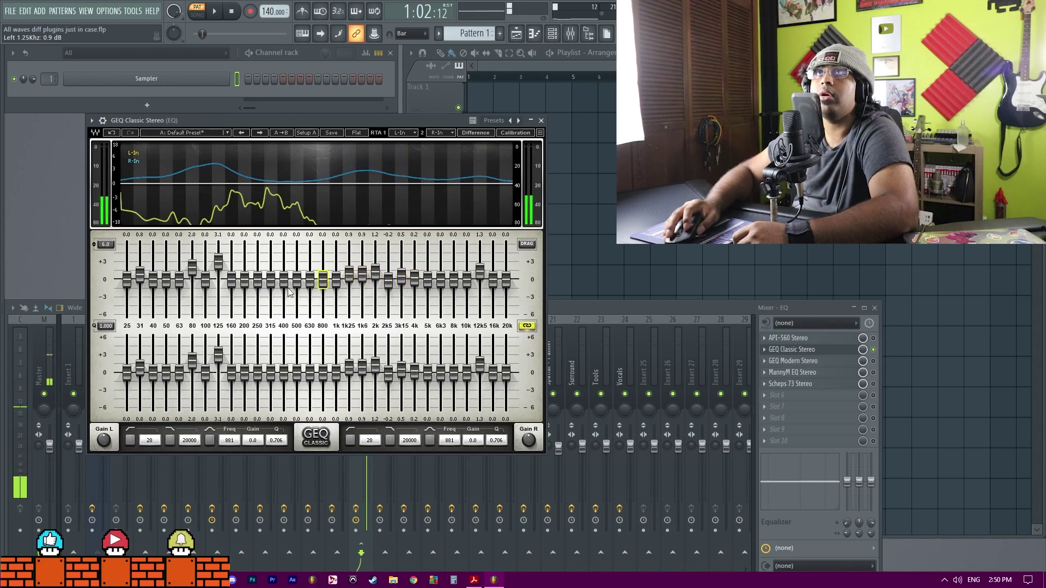
Use GEQ Classic's Drag mode to sweep the bands into a curve with cut lows and boosted mids
{"action": "mouse_move", "coordinate": [284, 279]}
{"action": "left_mouse_down"}
{"action": "mouse_move", "coordinate": [284, 304]}
{"action": "mouse_move", "coordinate": [127, 289]}
{"action": "mouse_move", "coordinate": [427, 265]}
{"action": "mouse_move", "coordinate": [520, 285]}
{"action": "left_mouse_up"}
{"action": "left_click", "coordinate": [527, 243]}
{"action": "left_click_drag", "start_coordinate": [455, 282], "coordinate": [440, 268]}
Turn off GEQ Classic, briefly open GEQ Modern and close it, and open MannyM EQ with the effect enabled
{"action": "left_click", "coordinate": [874, 351]}
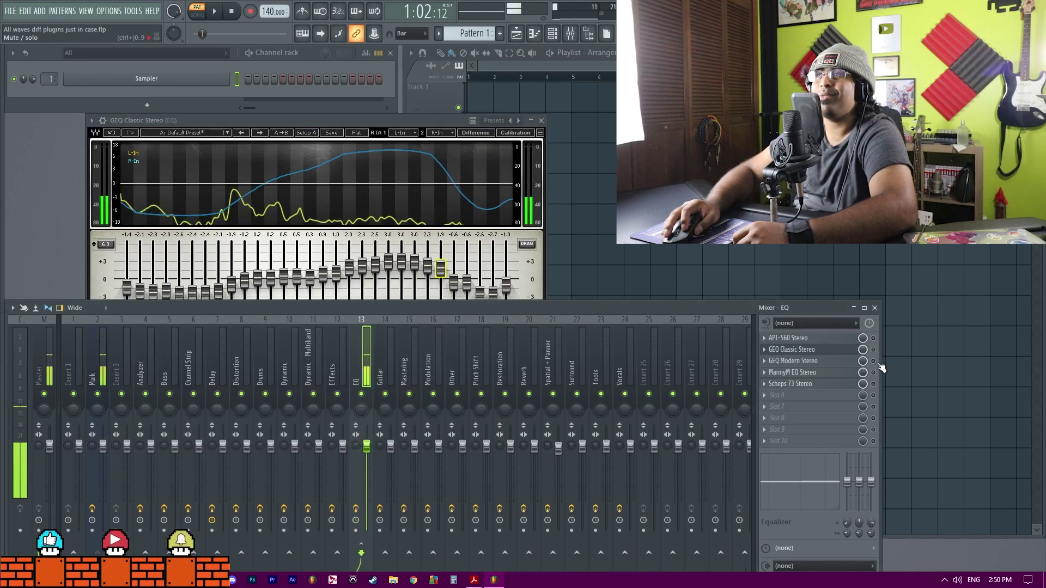
{"action": "left_click", "coordinate": [820, 362]}
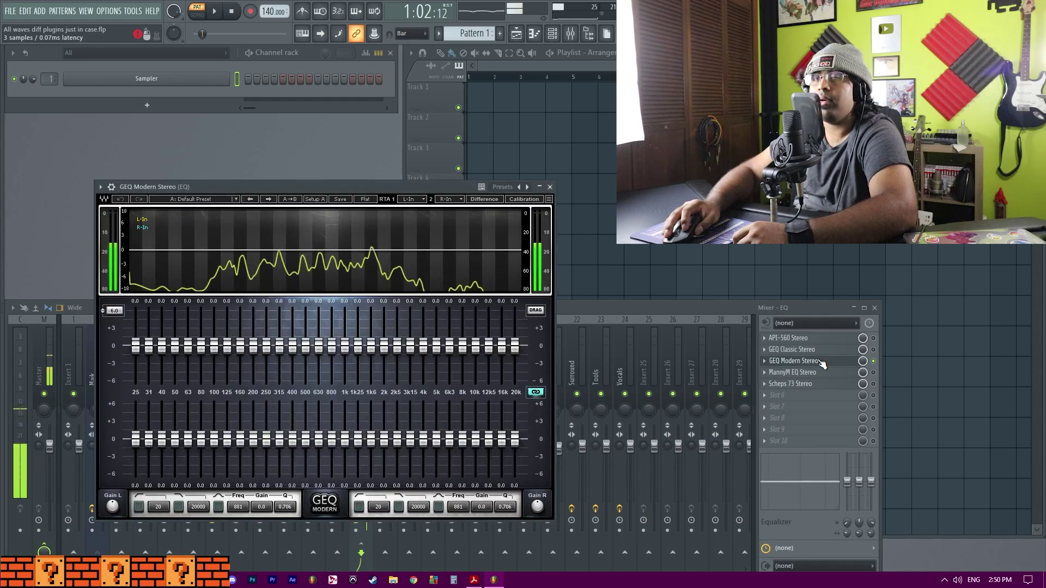
{"action": "left_click", "coordinate": [821, 362]}
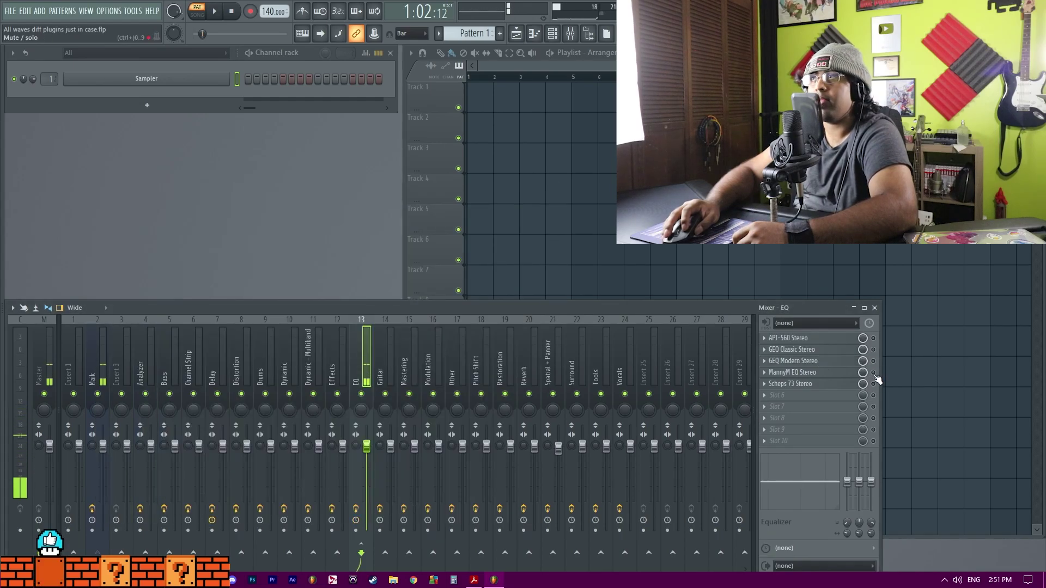
{"action": "left_click", "coordinate": [828, 363]}
{"action": "left_click", "coordinate": [828, 362]}
{"action": "left_click", "coordinate": [824, 373]}
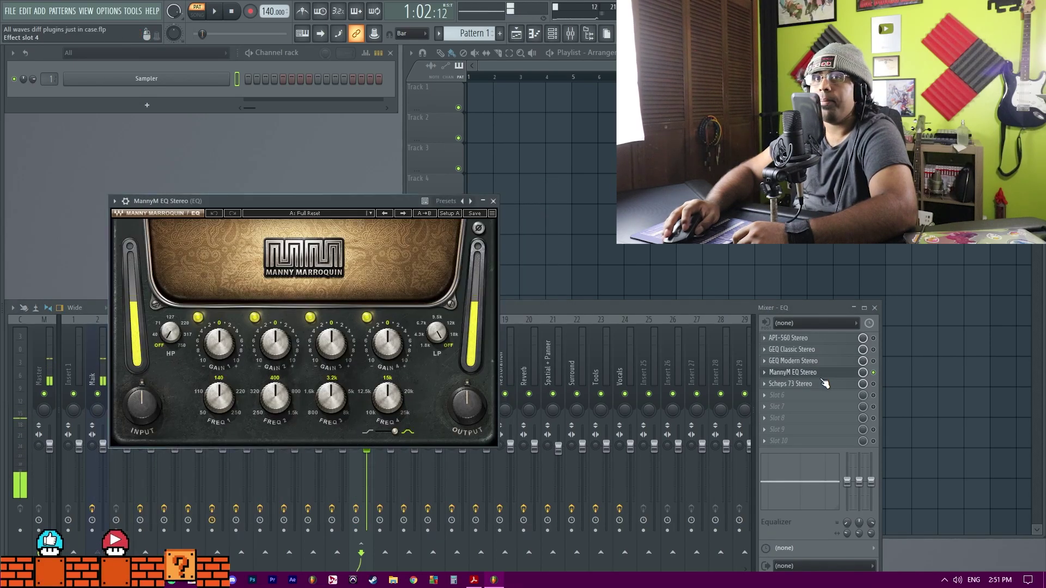
On MannyM EQ, raise Gain 1 and Gain 3, set Gain 2 to -2.8 dB, Freq 2 to 800, Freq 3 to 5k and Freq 4 to 20k
{"action": "left_click_drag", "start_coordinate": [275, 343], "coordinate": [275, 329]}
{"action": "mouse_move", "coordinate": [346, 350]}
{"action": "left_mouse_down"}
{"action": "mouse_move", "coordinate": [346, 337]}
{"action": "mouse_move", "coordinate": [387, 337]}
{"action": "mouse_move", "coordinate": [349, 349]}
{"action": "left_mouse_up"}
{"action": "left_click_drag", "start_coordinate": [338, 401], "coordinate": [387, 382]}
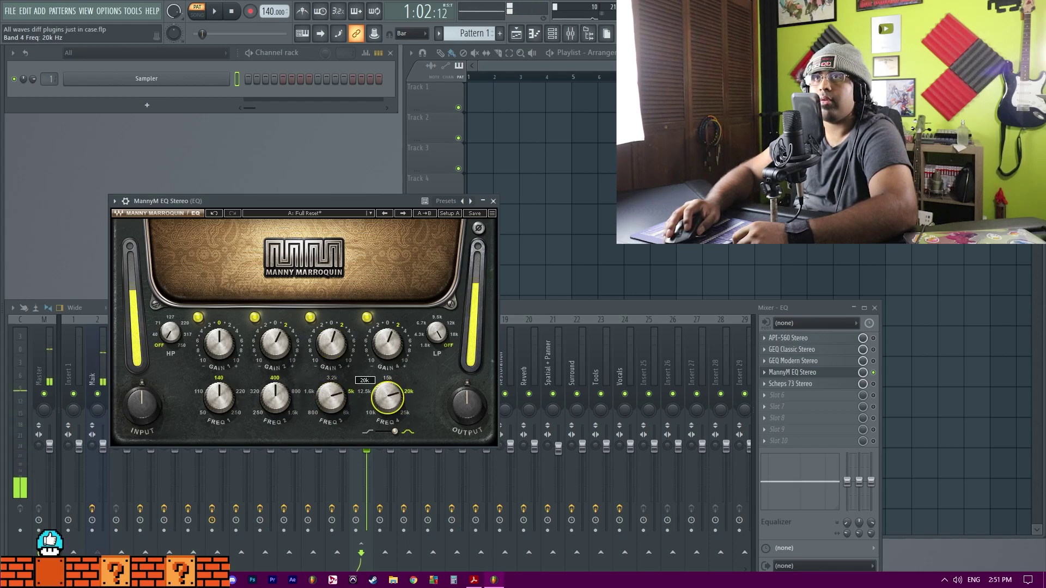
{"action": "left_click_drag", "start_coordinate": [275, 401], "coordinate": [218, 389]}
{"action": "left_click_drag", "start_coordinate": [218, 343], "coordinate": [275, 350]}
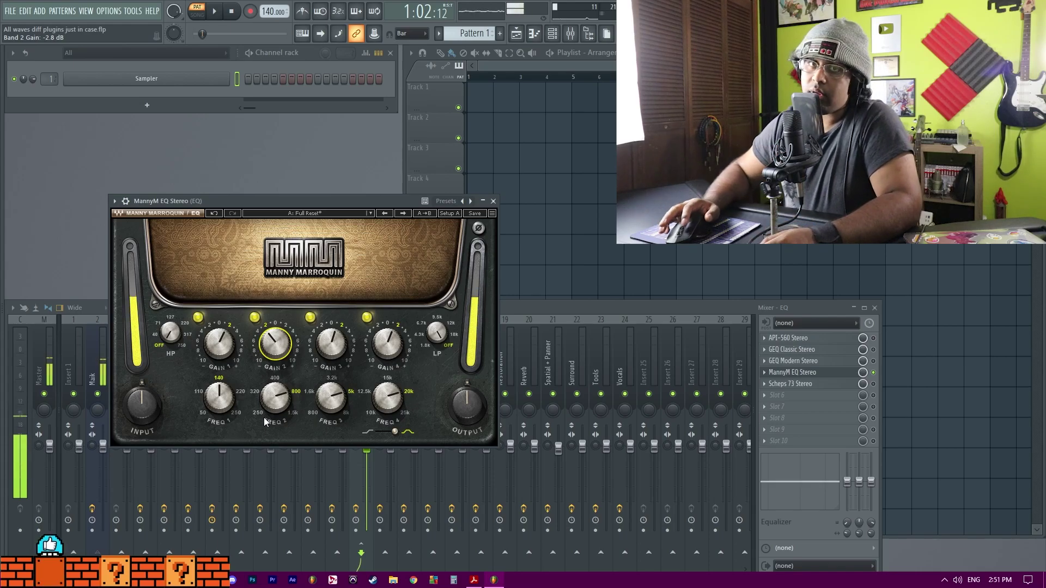
Switch to Scheps 73, move its window over, adjust the preamp, and set the High Gain to 11.5 dB
{"action": "left_click", "coordinate": [790, 383]}
{"action": "left_click_drag", "start_coordinate": [124, 105], "coordinate": [285, 130]}
{"action": "left_click_drag", "start_coordinate": [226, 182], "coordinate": [228, 181]}
{"action": "left_click", "coordinate": [281, 233]}
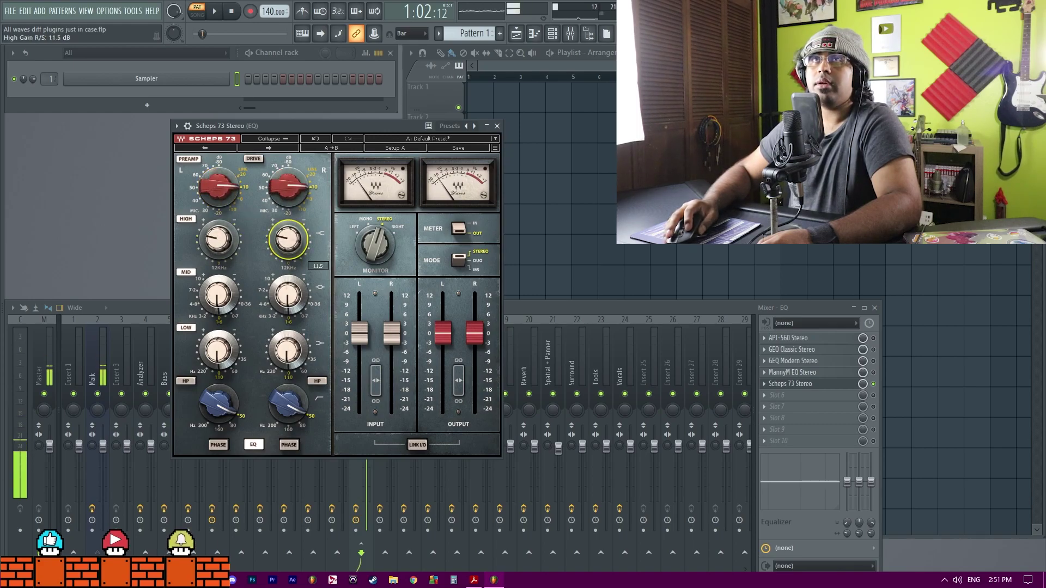
On Scheps 73, set the Mid Gain to 7.4 dB and the Mid Frequency to 3.2, and try Low Gain at -15.0 and -8.9 dB
{"action": "left_click_drag", "start_coordinate": [287, 295], "coordinate": [287, 298]}
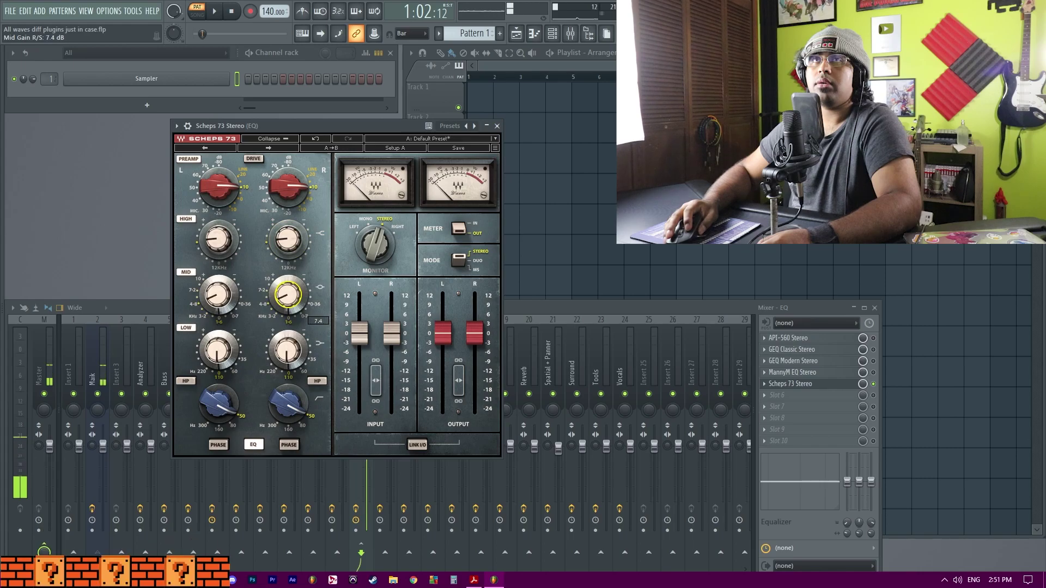
{"action": "left_click", "coordinate": [288, 295]}
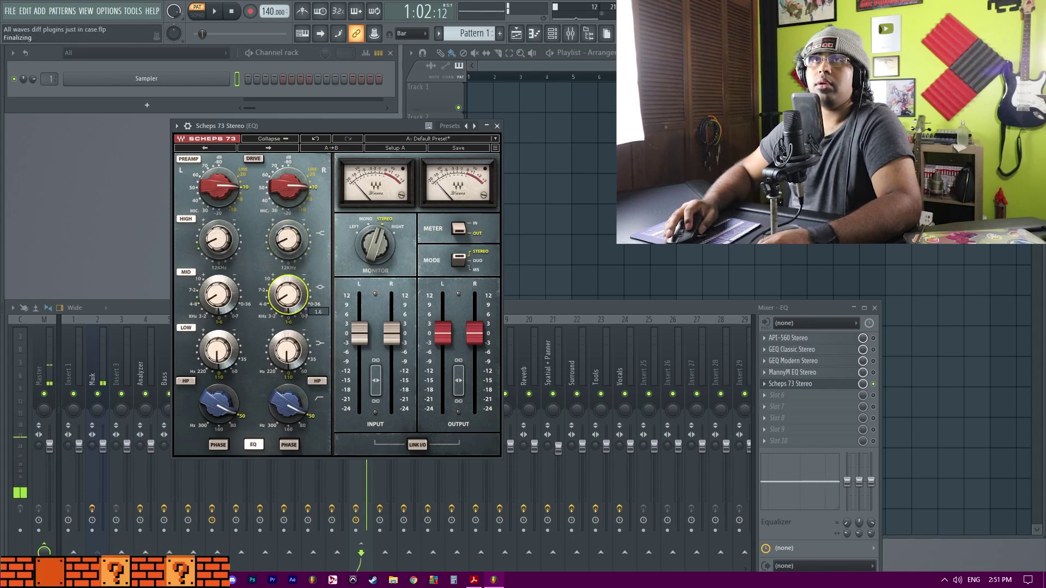
{"action": "left_click", "coordinate": [288, 350]}
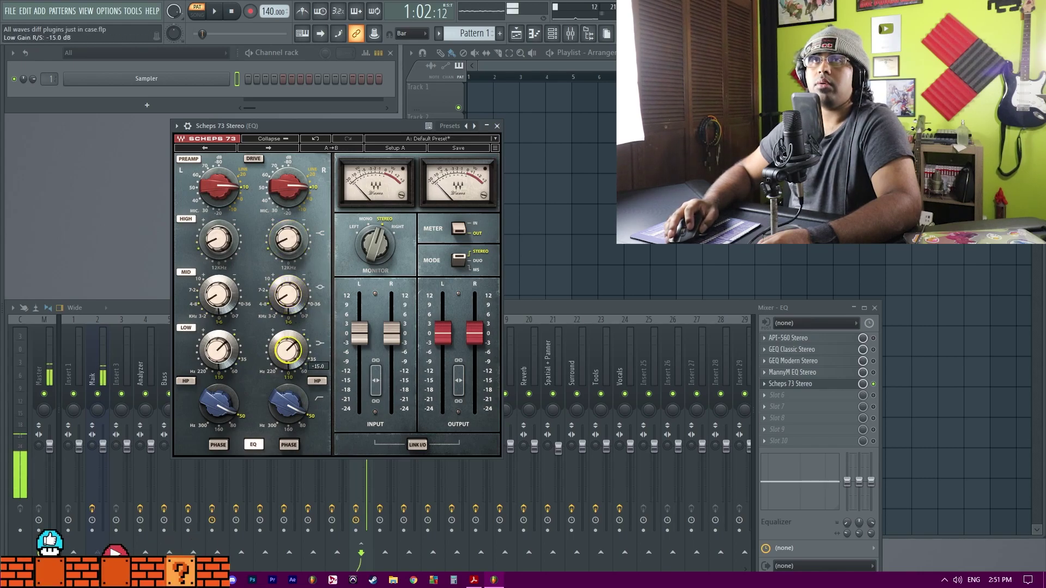
{"action": "left_click_drag", "start_coordinate": [287, 351], "coordinate": [288, 355]}
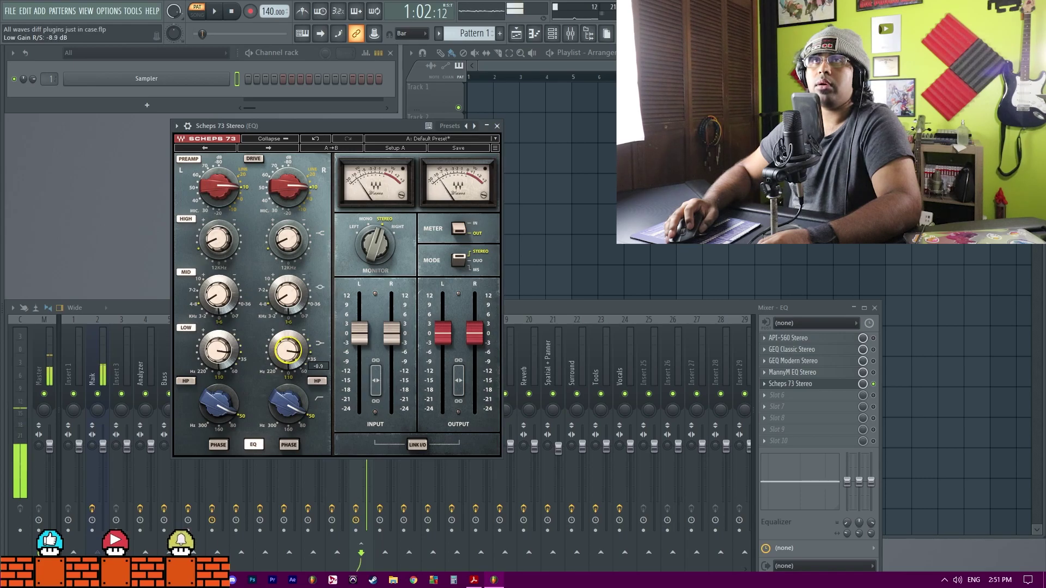
{"action": "left_click", "coordinate": [287, 295]}
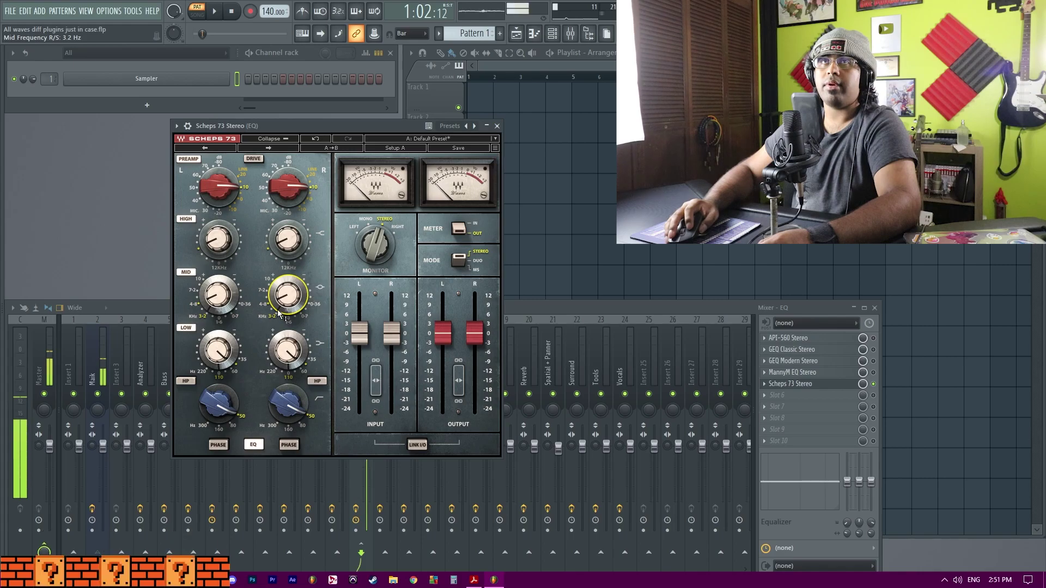
{"action": "mouse_move", "coordinate": [288, 295]}
{"action": "left_mouse_down"}
{"action": "mouse_move", "coordinate": [288, 282]}
{"action": "mouse_move", "coordinate": [294, 287]}
{"action": "left_mouse_up"}
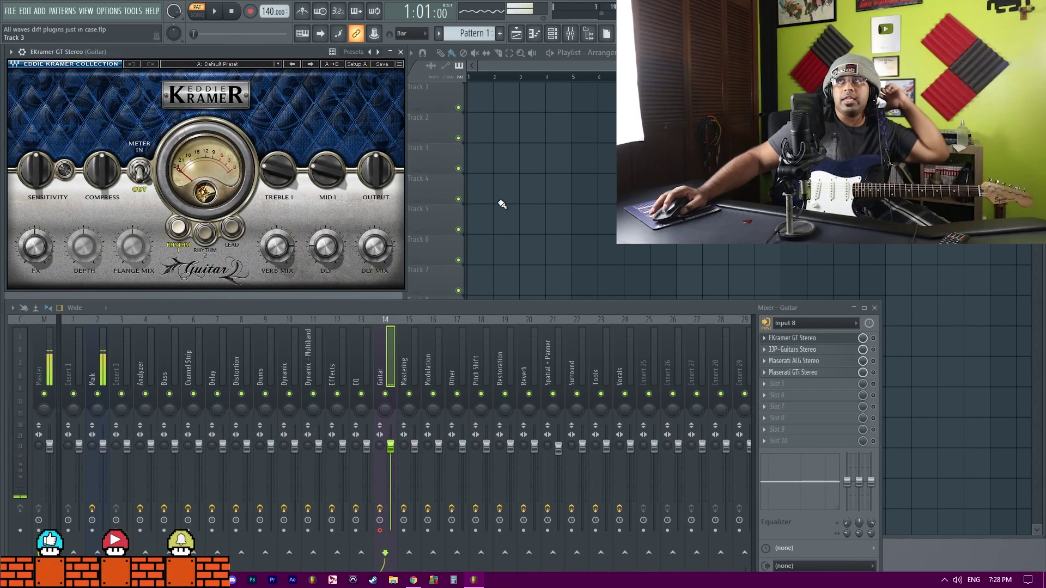
Enable EKramer GT on the Guitar track
{"action": "left_click", "coordinate": [873, 339]}
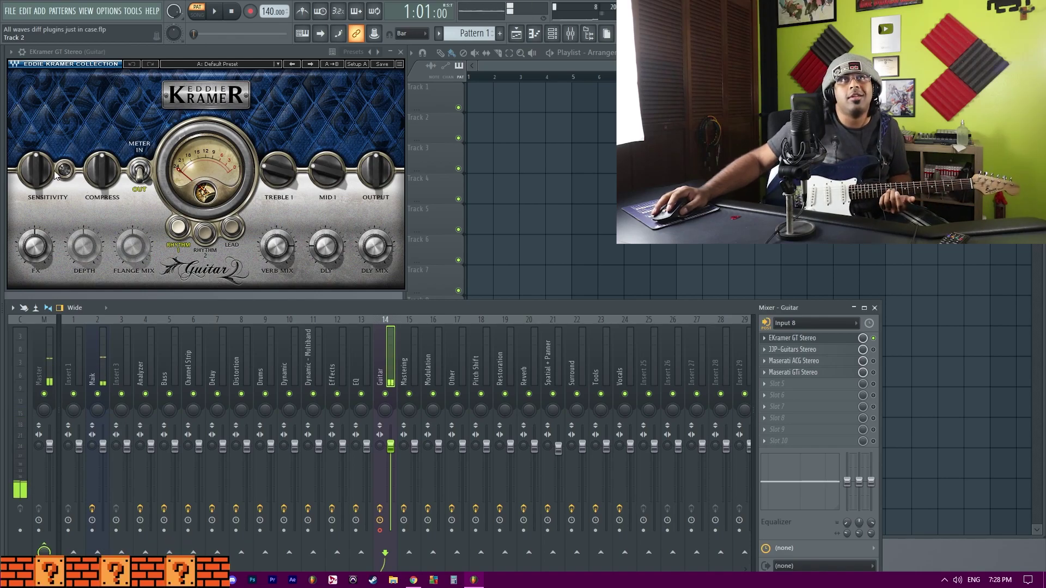
On EKramer GT, adjust Sensitivity, set Treble 1 to 4, and set Mid 1 to 2
{"action": "left_click", "coordinate": [34, 170]}
{"action": "left_click_drag", "start_coordinate": [33, 170], "coordinate": [35, 165]}
{"action": "left_click_drag", "start_coordinate": [283, 173], "coordinate": [283, 162]}
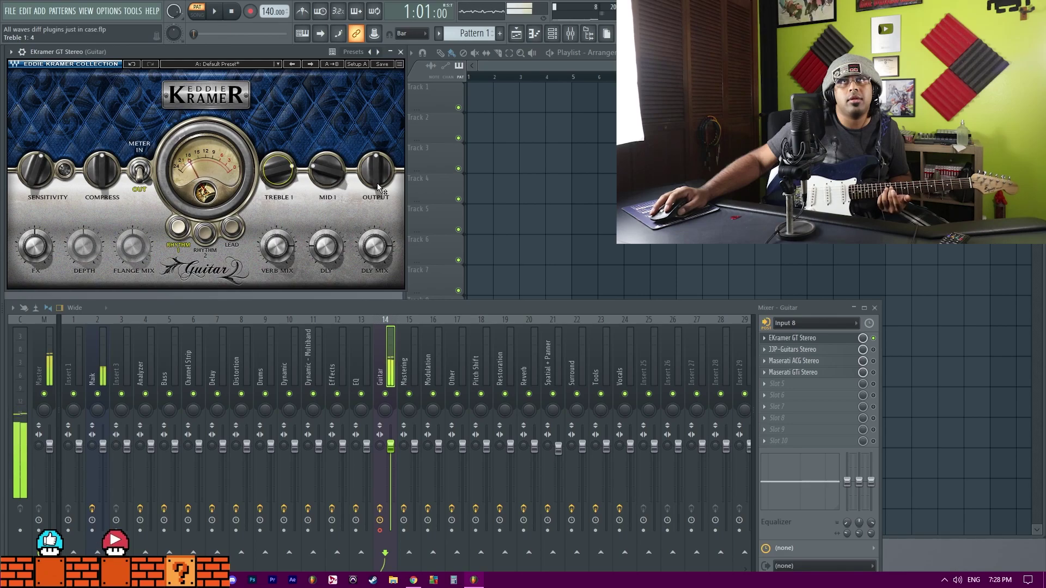
{"action": "left_click_drag", "start_coordinate": [283, 161], "coordinate": [327, 175]}
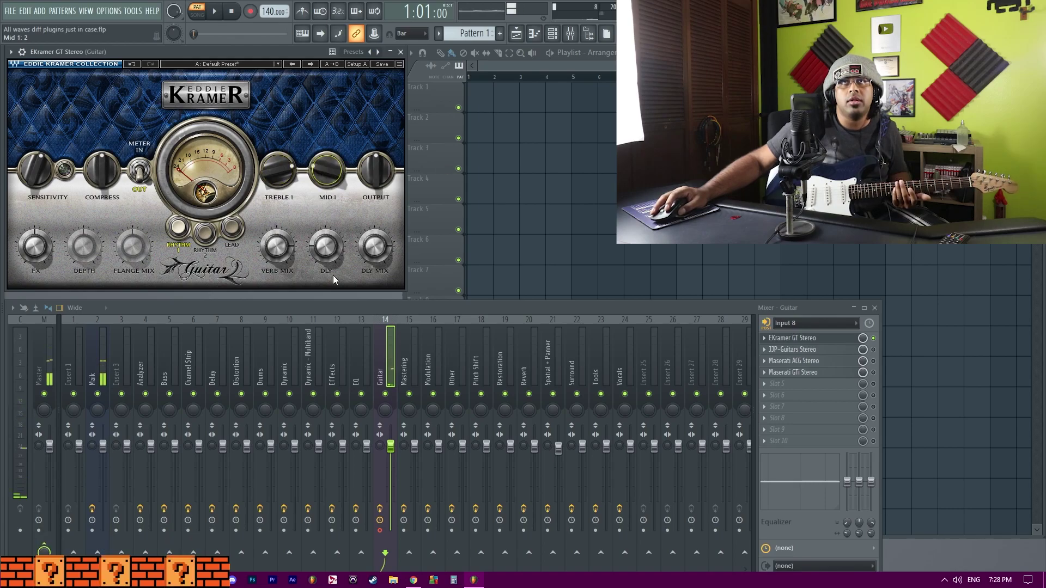
Set EKramer GT's Dly to 346 and Verb Mix to 98.0, and adjust its FX amount
{"action": "left_click_drag", "start_coordinate": [328, 252], "coordinate": [328, 252]}
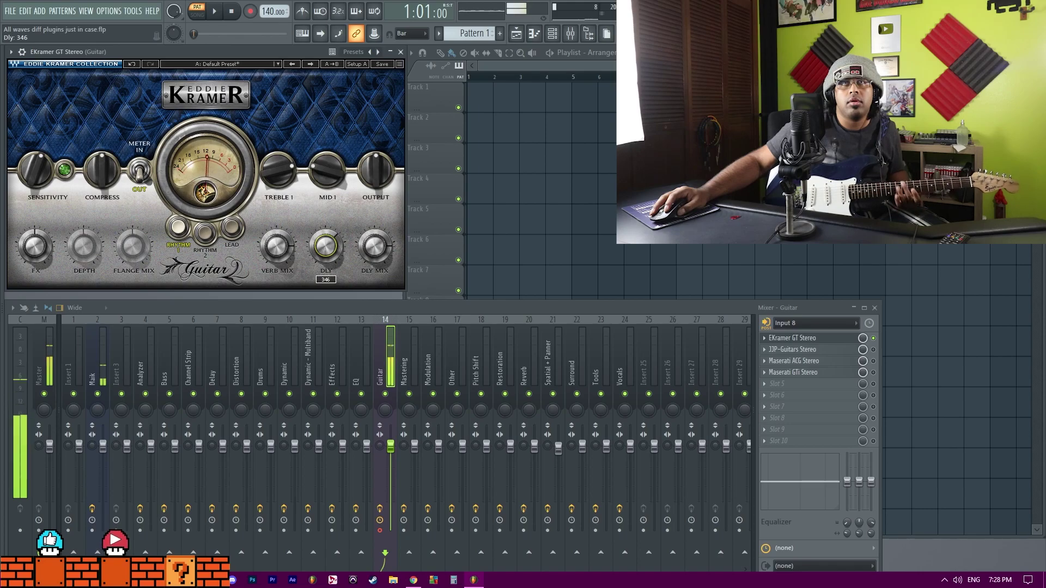
{"action": "left_click_drag", "start_coordinate": [328, 252], "coordinate": [328, 256]}
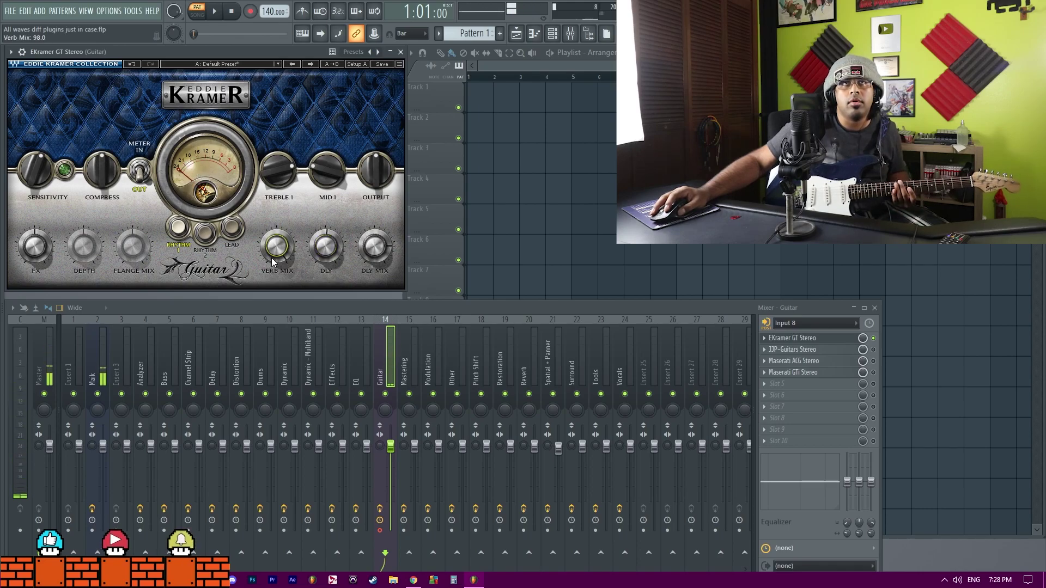
{"action": "left_click_drag", "start_coordinate": [34, 246], "coordinate": [35, 243]}
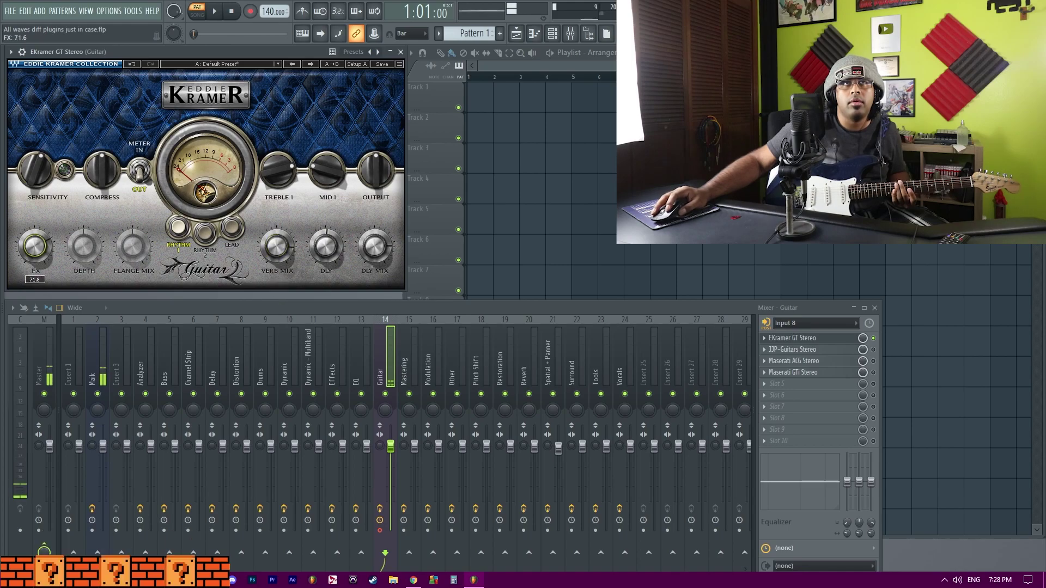
Set EKramer GT's guitar type to Lead and adjust the Depth
{"action": "left_click", "coordinate": [191, 233]}
{"action": "left_click", "coordinate": [232, 226]}
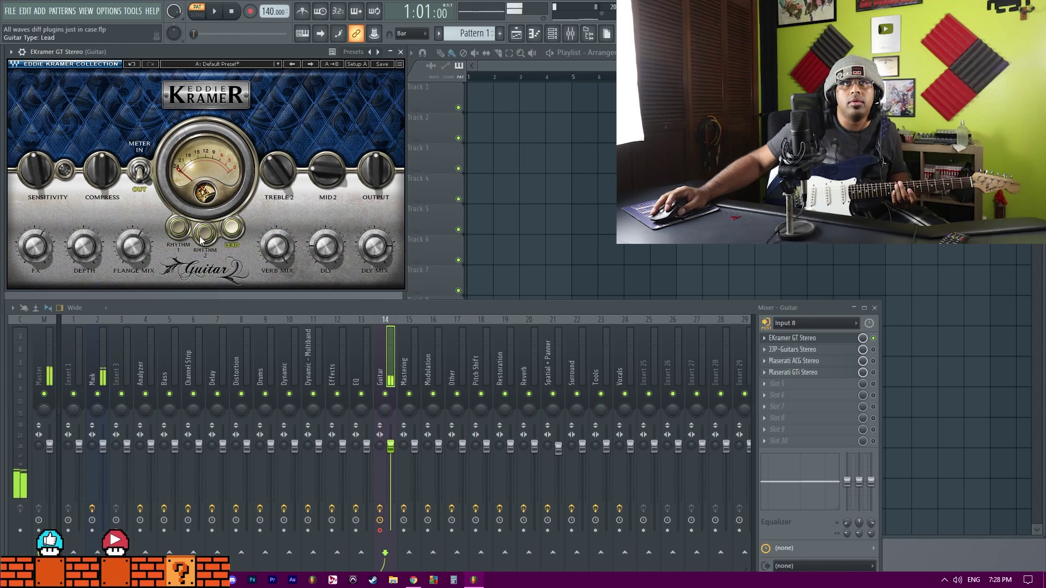
{"action": "left_click_drag", "start_coordinate": [83, 246], "coordinate": [38, 279]}
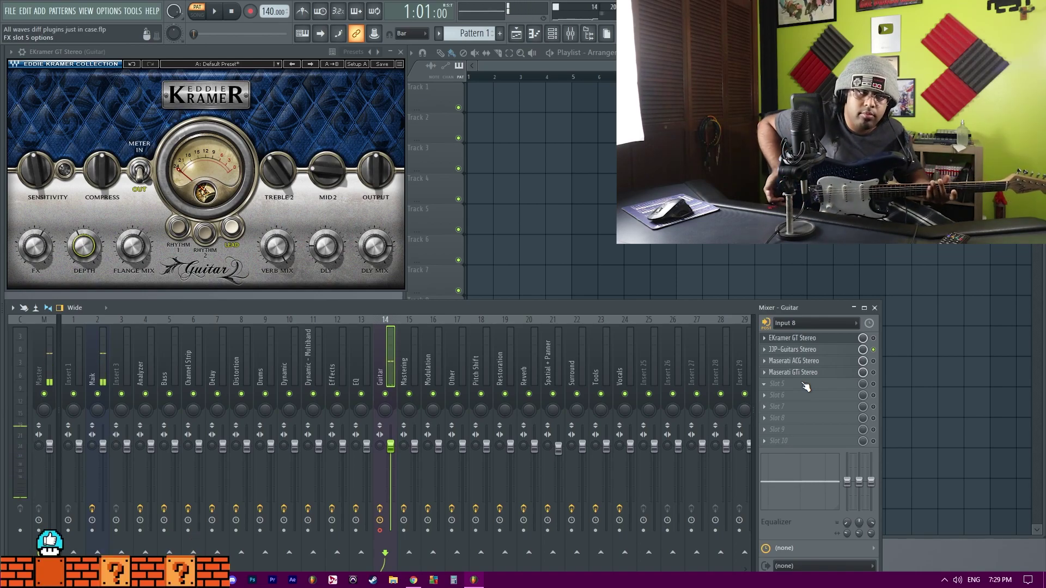
Open JJP-Guitars on the Guitar track and load the ROCK GTR factory preset
{"action": "left_click", "coordinate": [791, 349]}
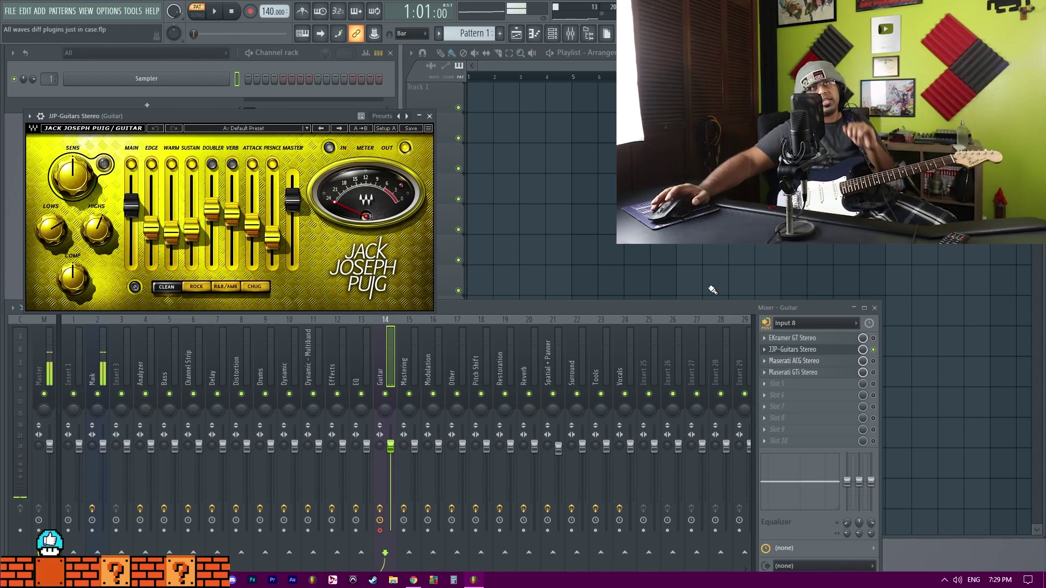
{"action": "left_click", "coordinate": [270, 129]}
{"action": "mouse_move", "coordinate": [327, 270]}
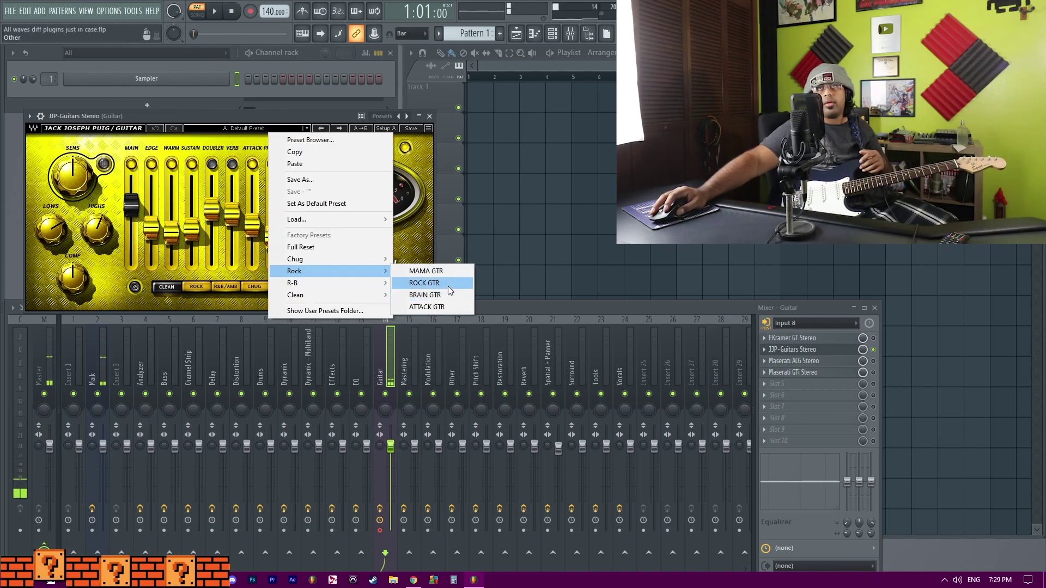
{"action": "left_click", "coordinate": [447, 284]}
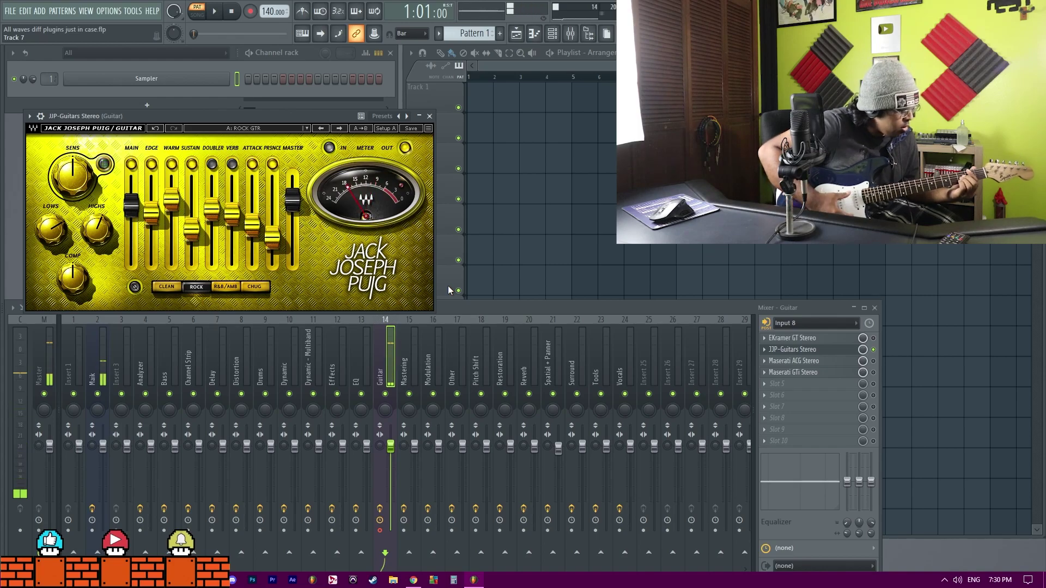
Switch to Maserati ACG, set Dry/Wet to 57.3, and adjust Punch, Mid, Hi and Excite
{"action": "left_click", "coordinate": [826, 362]}
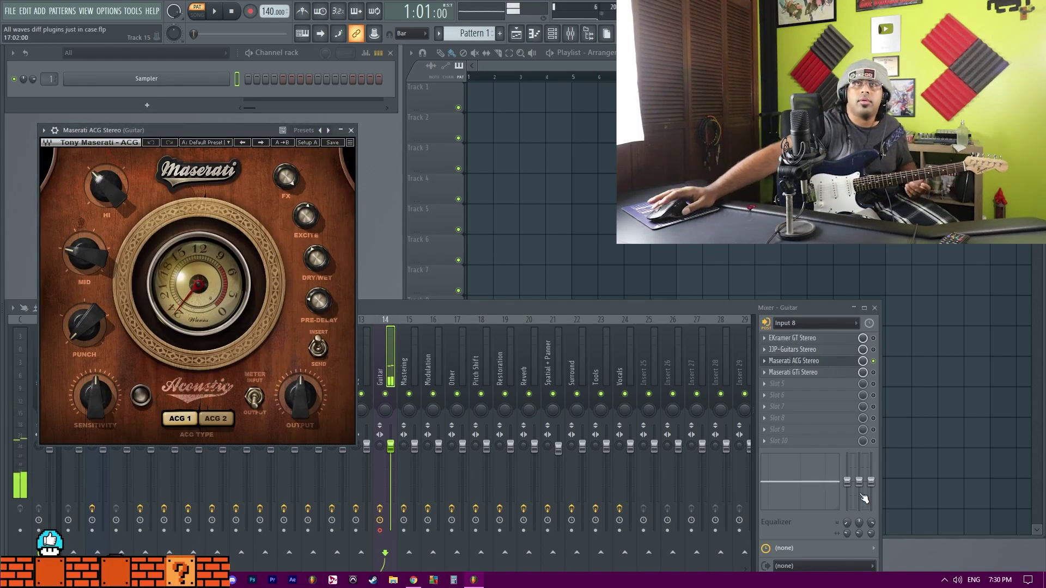
{"action": "left_click_drag", "start_coordinate": [315, 258], "coordinate": [316, 275]}
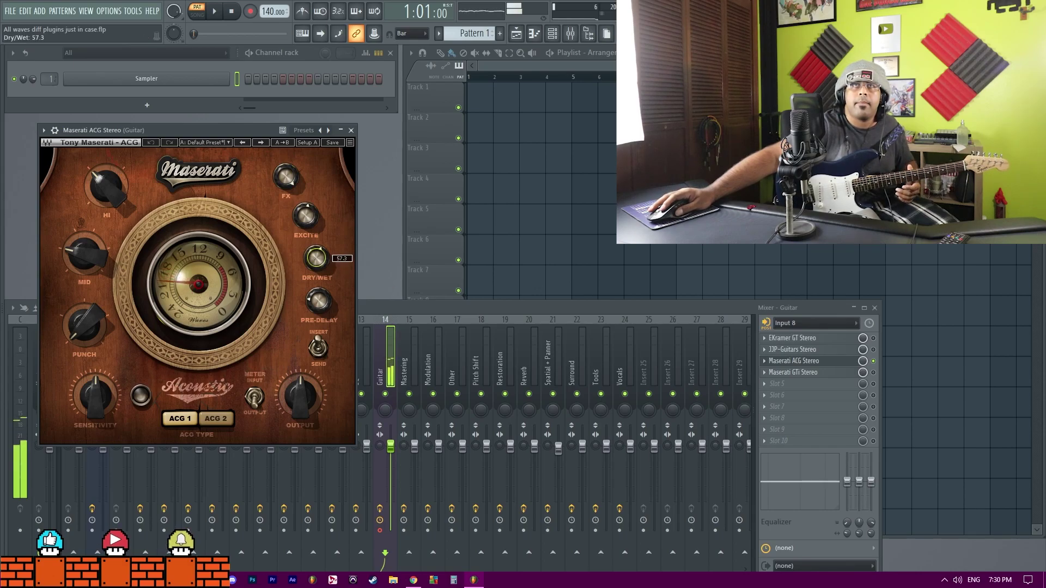
{"action": "mouse_move", "coordinate": [84, 325]}
{"action": "left_mouse_down"}
{"action": "mouse_move", "coordinate": [84, 335]}
{"action": "mouse_move", "coordinate": [85, 321]}
{"action": "left_mouse_up"}
{"action": "left_click_drag", "start_coordinate": [84, 254], "coordinate": [84, 236]}
{"action": "left_click_drag", "start_coordinate": [105, 186], "coordinate": [105, 177]}
{"action": "left_click_drag", "start_coordinate": [305, 217], "coordinate": [305, 213]}
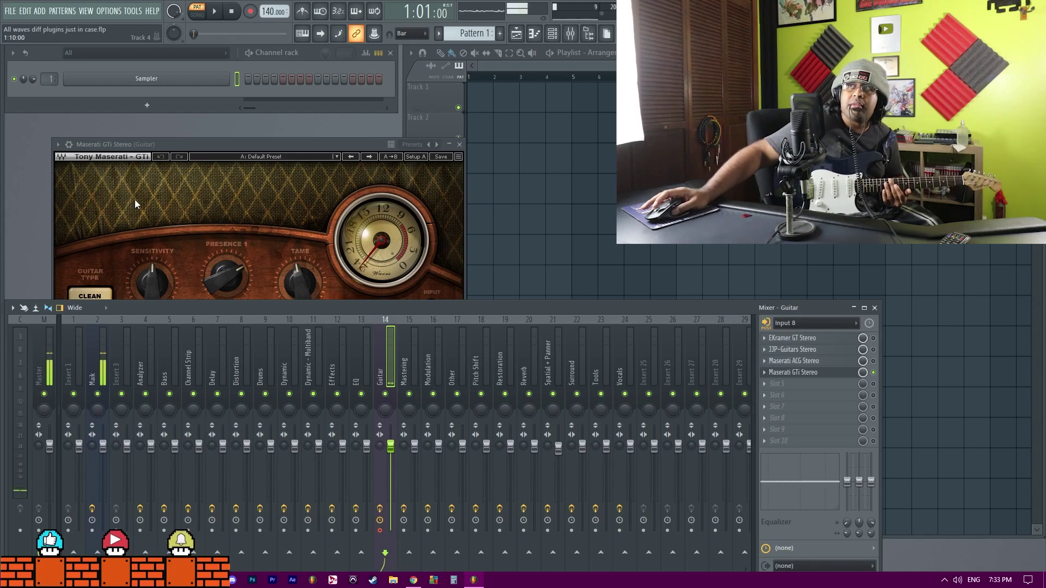
Move the Maserati GTi window clear of the mixer, try the Heavy guitar type, and switch to Thick Rhythm
{"action": "left_click_drag", "start_coordinate": [161, 156], "coordinate": [179, 59]}
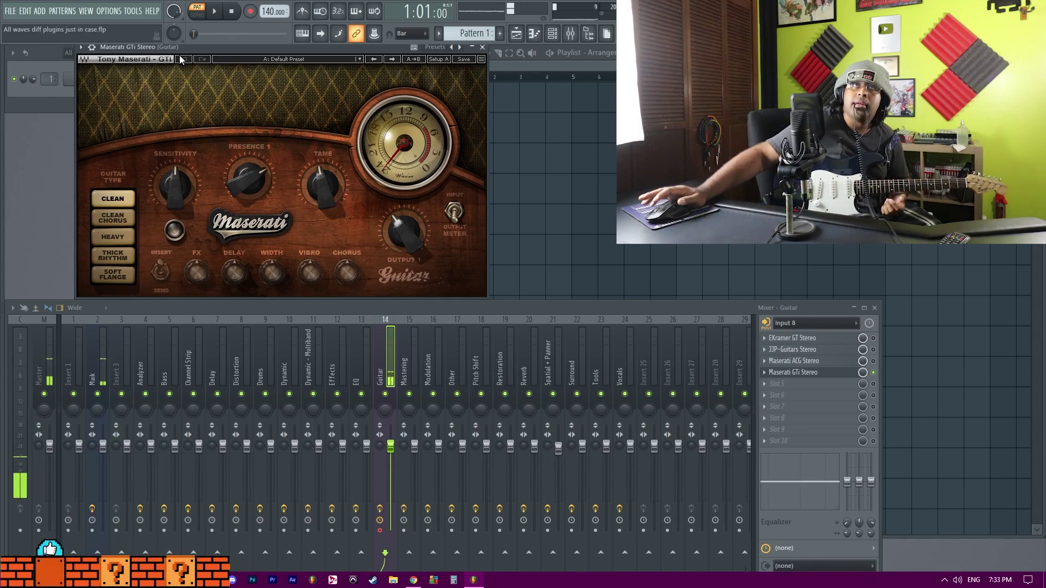
{"action": "left_click", "coordinate": [121, 238]}
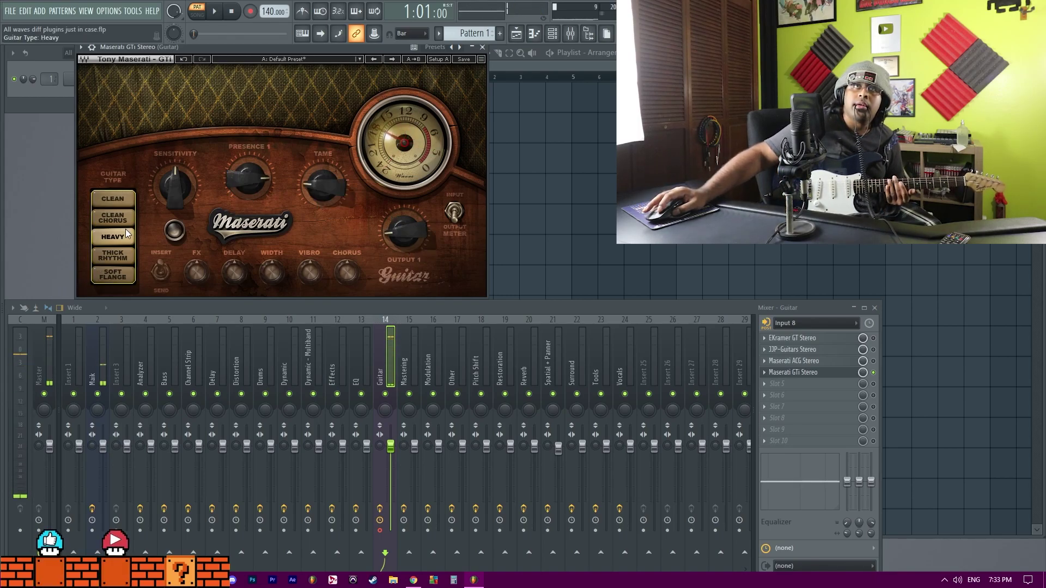
{"action": "left_click", "coordinate": [109, 257]}
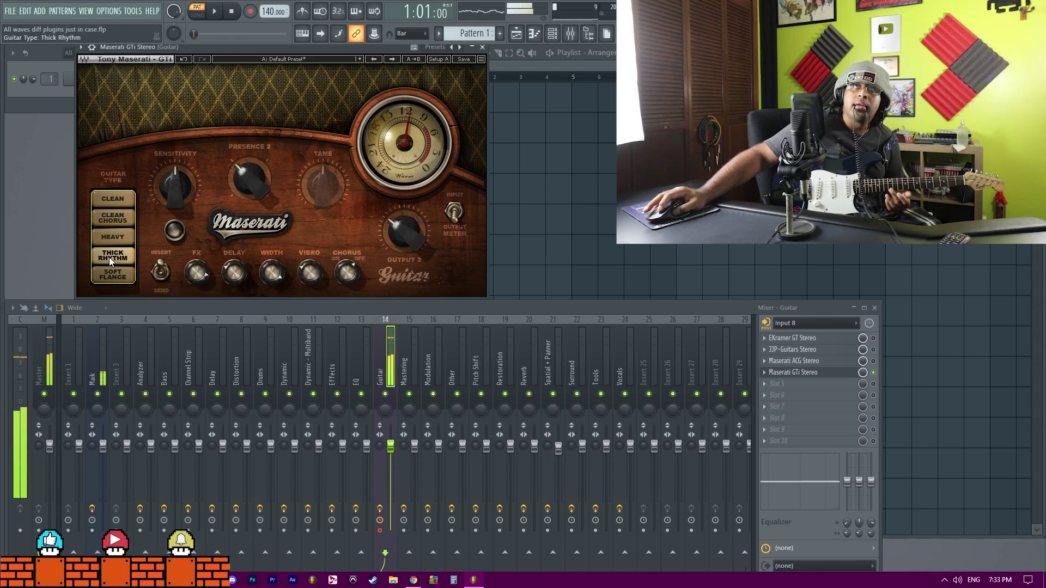
On Maserati GTi, raise Sensitivity, set Presence 2 to 3, and adjust the Delay control
{"action": "left_click", "coordinate": [242, 177]}
{"action": "left_click_drag", "start_coordinate": [165, 180], "coordinate": [166, 176]}
{"action": "left_click_drag", "start_coordinate": [233, 173], "coordinate": [234, 182]}
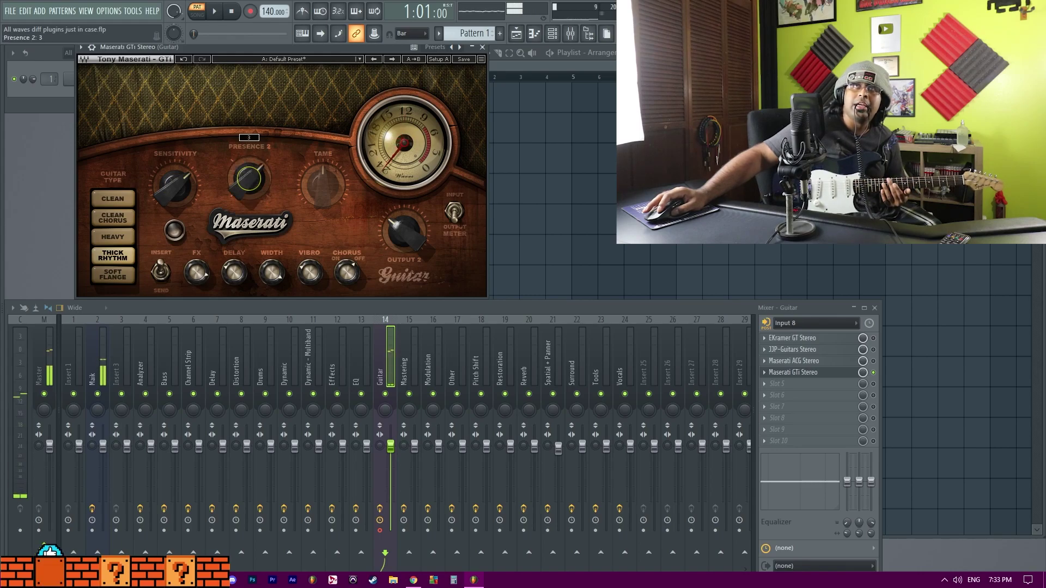
{"action": "left_click_drag", "start_coordinate": [234, 271], "coordinate": [271, 276]}
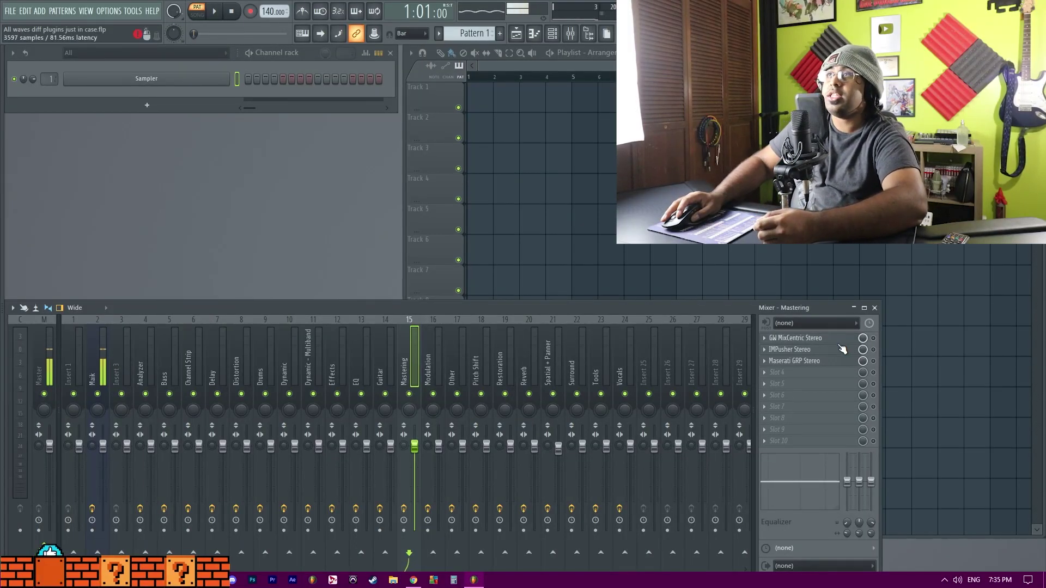
Open GW MixCentric on the Mastering track, move its window above the mixer, and raise Intensity to about halfway
{"action": "left_click", "coordinate": [843, 338]}
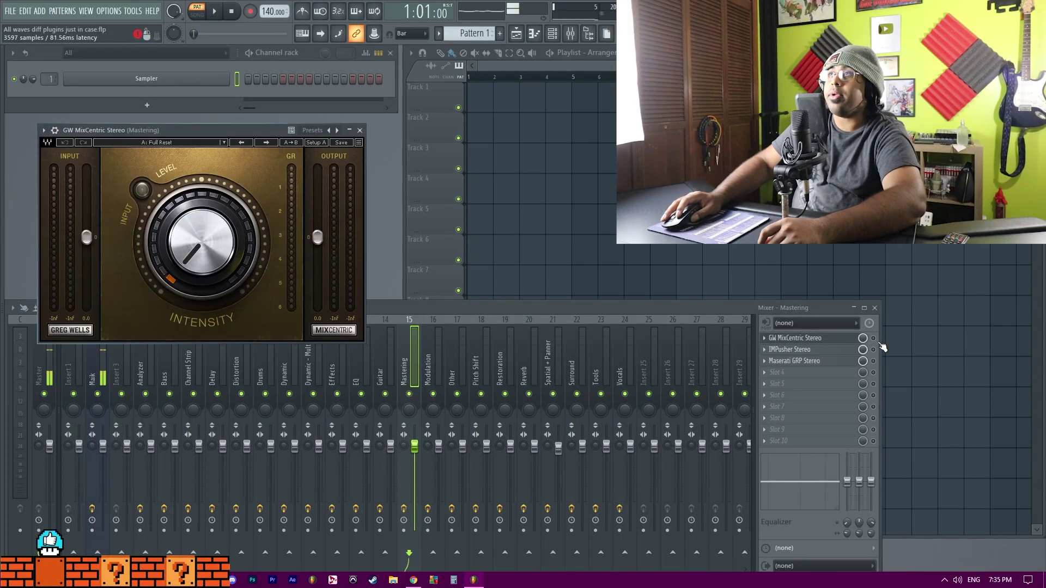
{"action": "left_click_drag", "start_coordinate": [234, 130], "coordinate": [362, 116]}
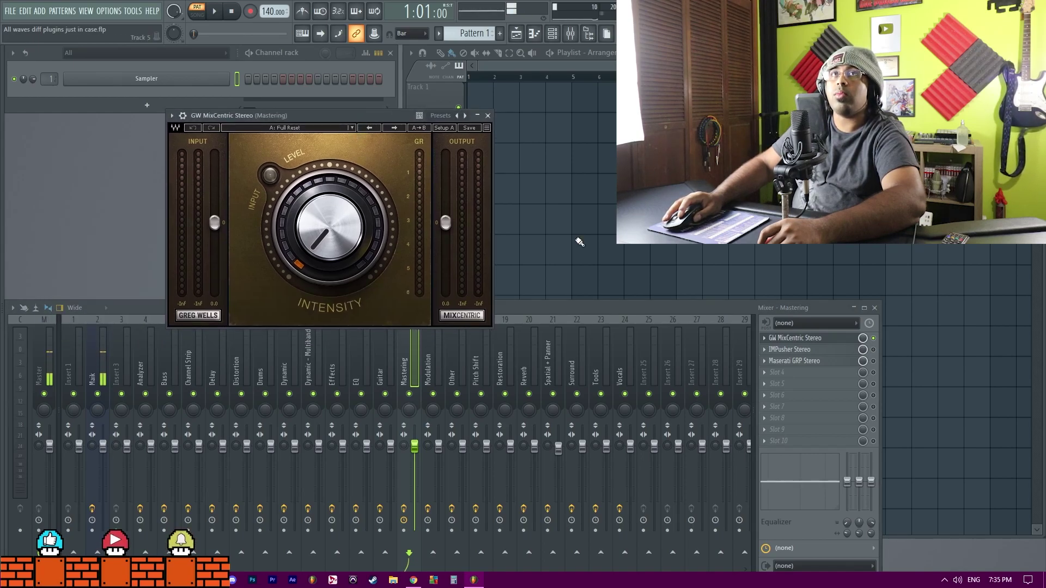
{"action": "left_click", "coordinate": [881, 343]}
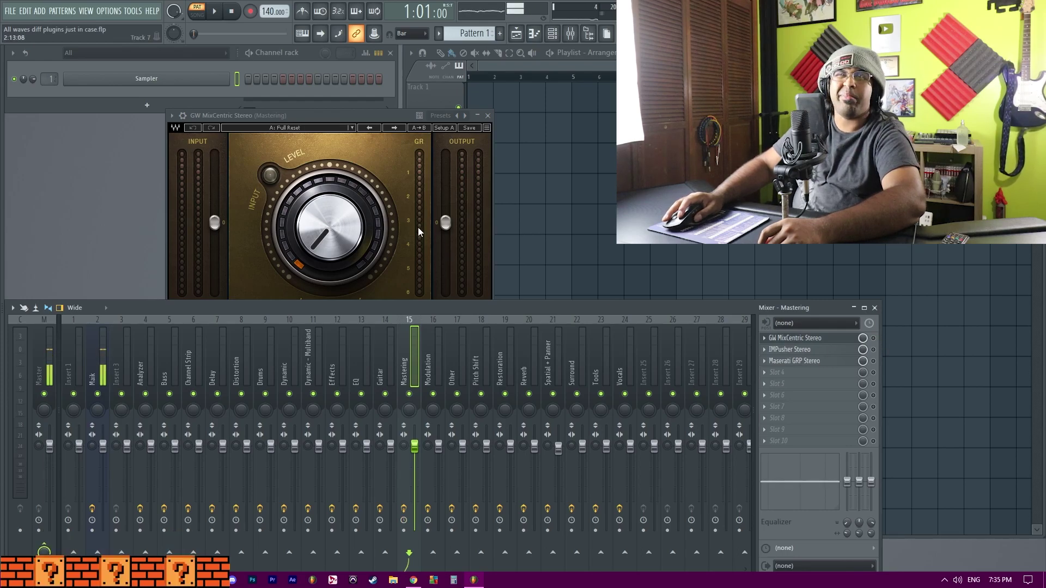
{"action": "left_click_drag", "start_coordinate": [332, 116], "coordinate": [331, 74]}
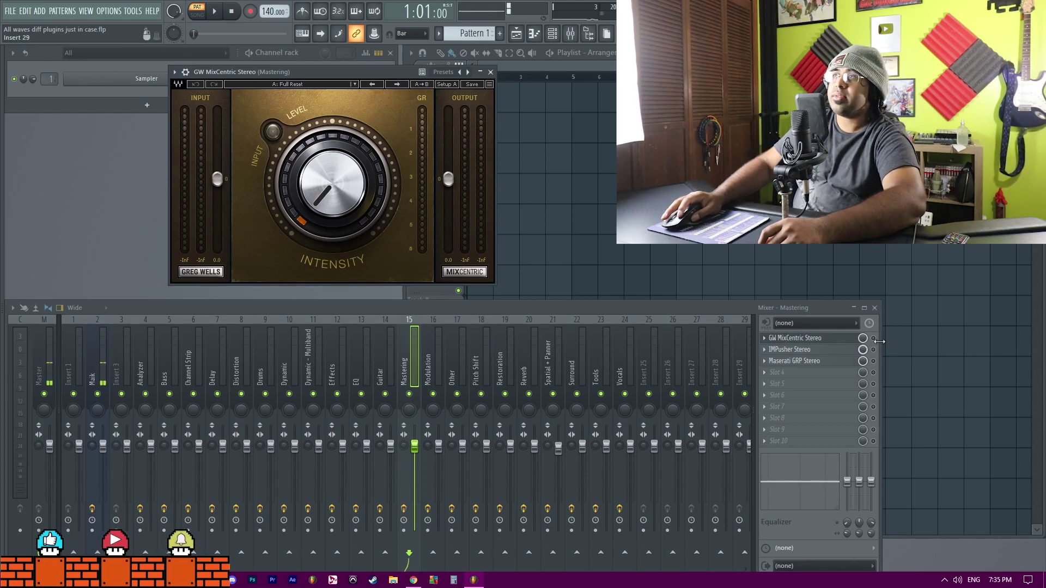
{"action": "left_click_drag", "start_coordinate": [346, 208], "coordinate": [346, 158]}
{"action": "mouse_move", "coordinate": [346, 210]}
{"action": "left_mouse_down"}
{"action": "mouse_move", "coordinate": [346, 234]}
{"action": "mouse_move", "coordinate": [347, 221]}
{"action": "left_mouse_up"}
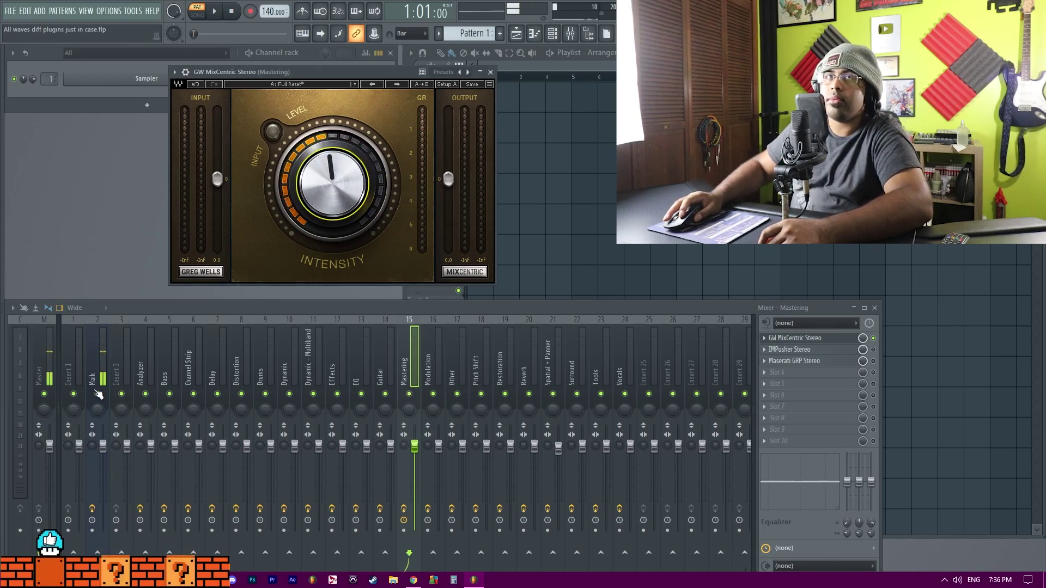
Route mixer track 2, the microphone input, to the Mastering track only
{"action": "left_click", "coordinate": [103, 396]}
{"action": "right_click", "coordinate": [405, 552]}
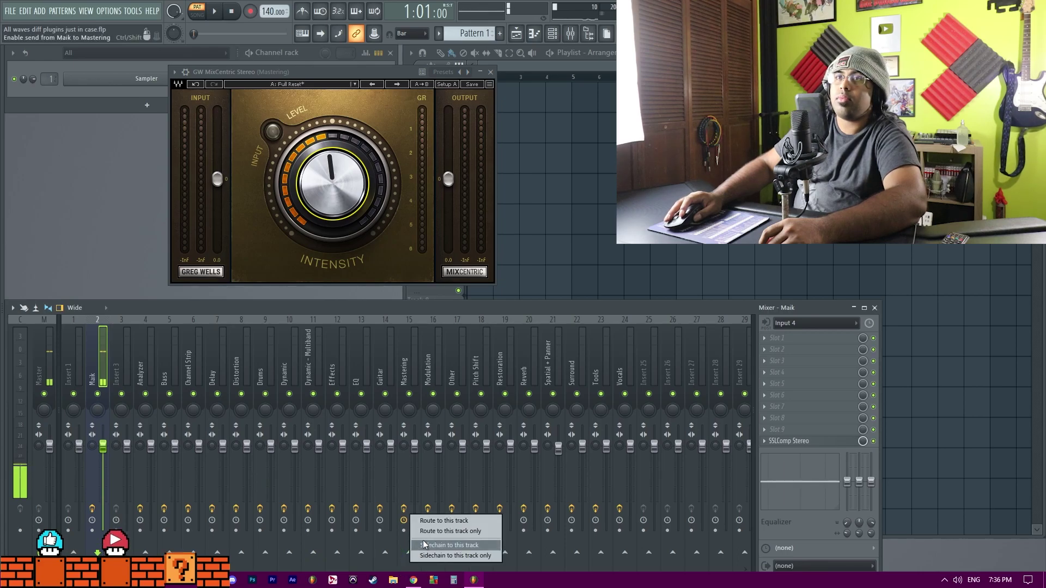
{"action": "left_click", "coordinate": [435, 531]}
Try GW MixCentric's Intensity at 100.0, return it to the minimum, and close the plugin window
{"action": "mouse_move", "coordinate": [332, 185]}
{"action": "left_mouse_down"}
{"action": "mouse_move", "coordinate": [332, 163]}
{"action": "mouse_move", "coordinate": [332, 201]}
{"action": "mouse_move", "coordinate": [333, 158]}
{"action": "mouse_move", "coordinate": [321, 194]}
{"action": "mouse_move", "coordinate": [318, 182]}
{"action": "left_mouse_up"}
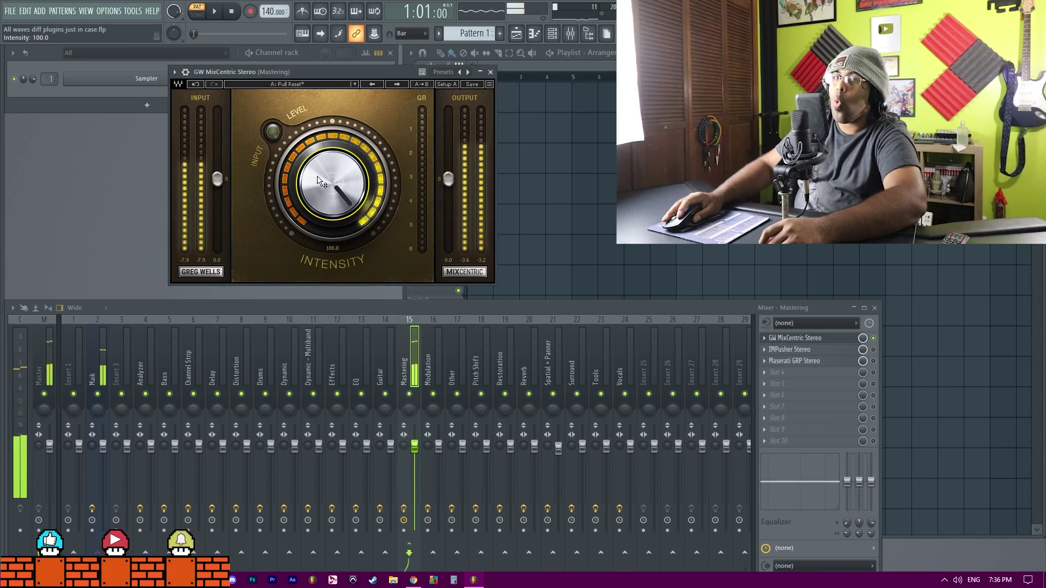
{"action": "left_click_drag", "start_coordinate": [318, 182], "coordinate": [302, 187]}
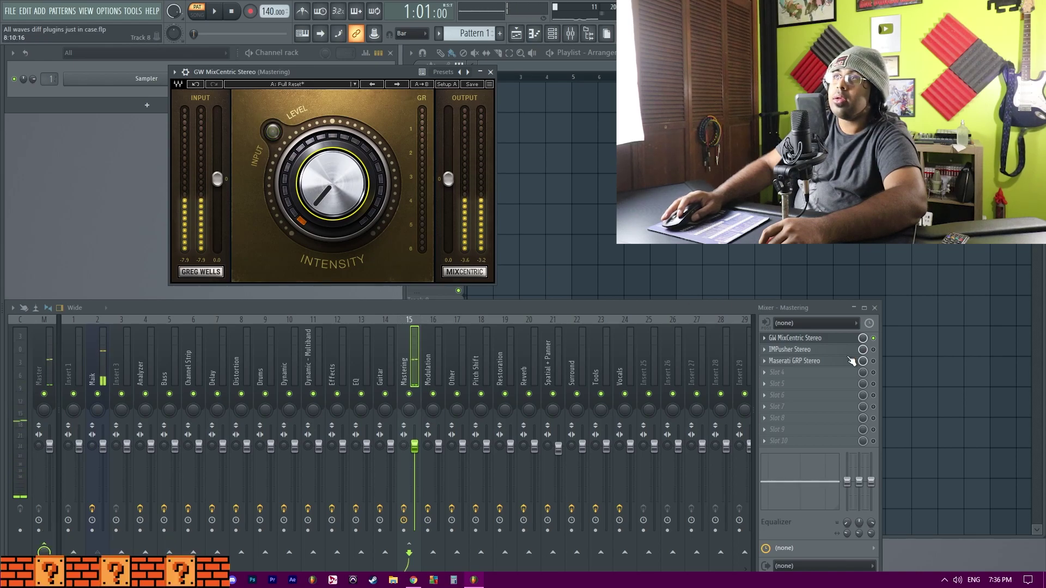
{"action": "left_click", "coordinate": [838, 340]}
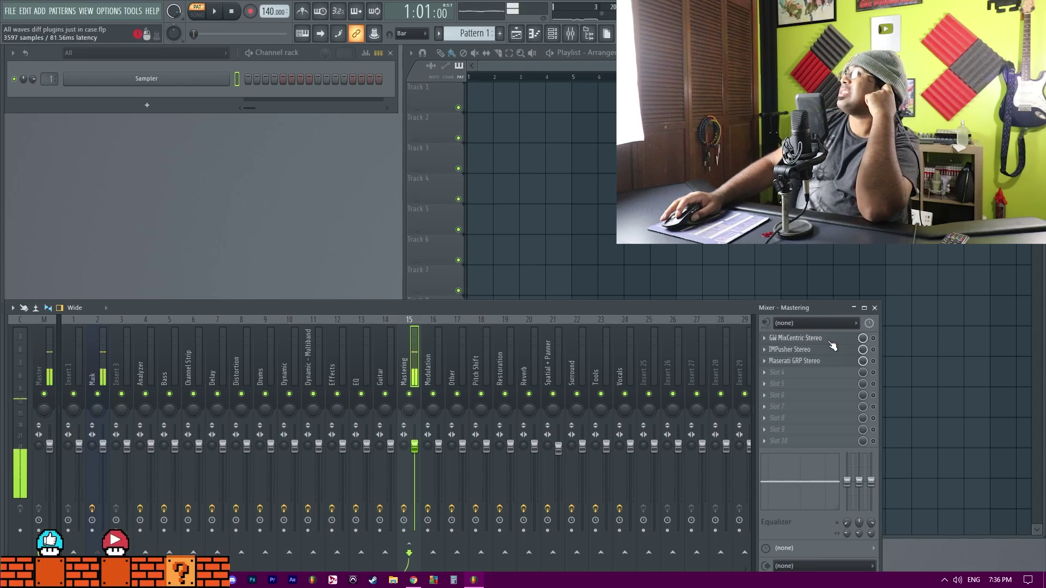
Switch to IMPusher on the Mastering track and move its window so all controls are in view
{"action": "left_click", "coordinate": [831, 339]}
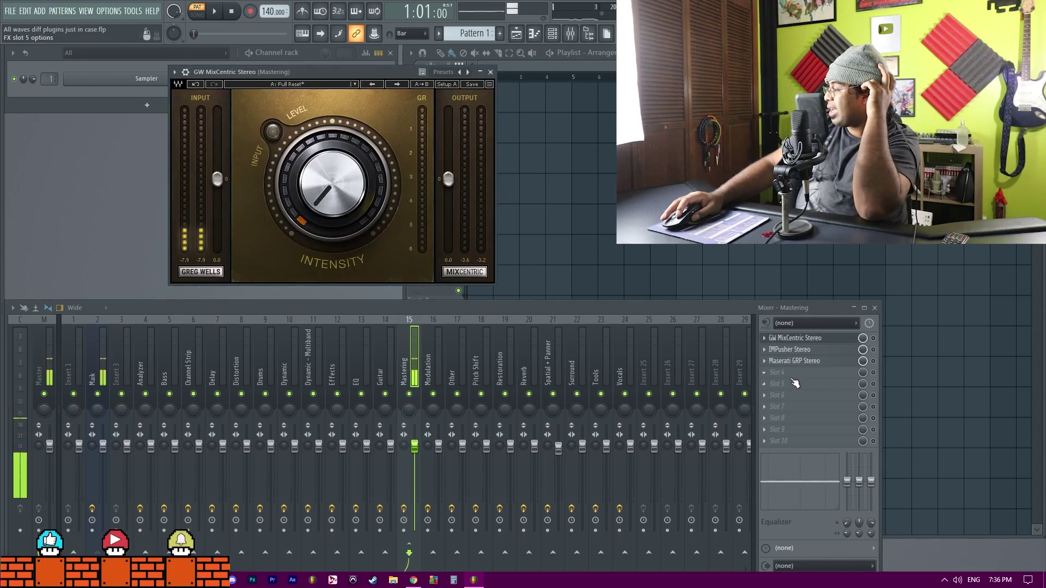
{"action": "left_click", "coordinate": [796, 349]}
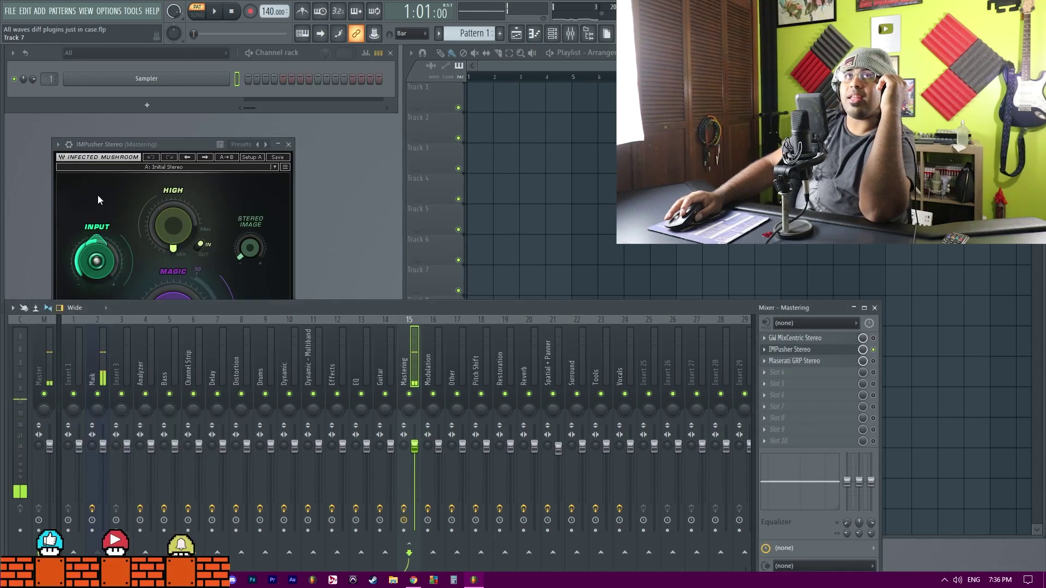
{"action": "left_click_drag", "start_coordinate": [129, 138], "coordinate": [87, 41]}
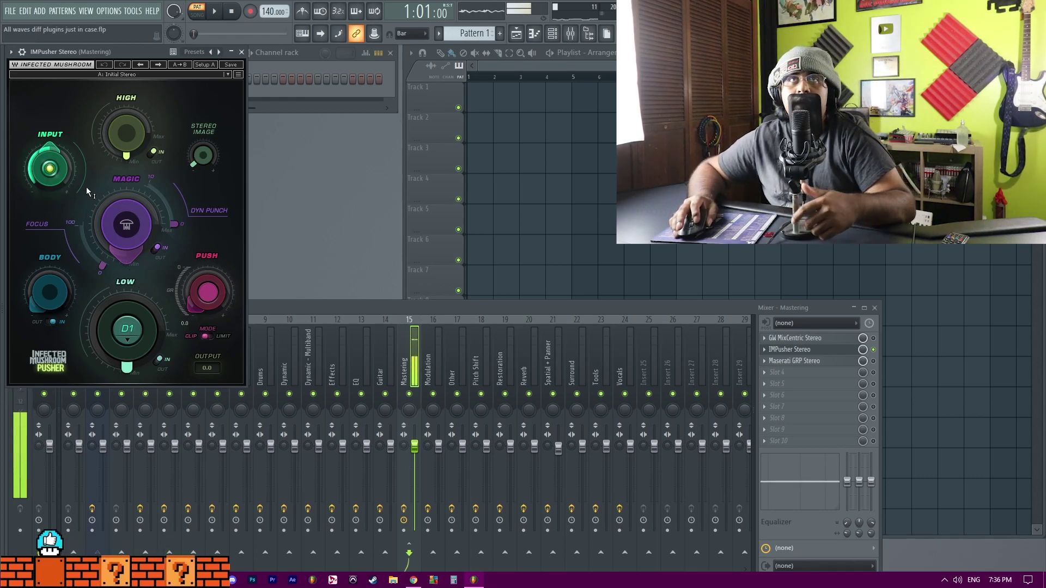
On IMPusher, try High at 6.9 and Magic at 100.0, and return both to 0.0
{"action": "left_click_drag", "start_coordinate": [126, 134], "coordinate": [125, 111]}
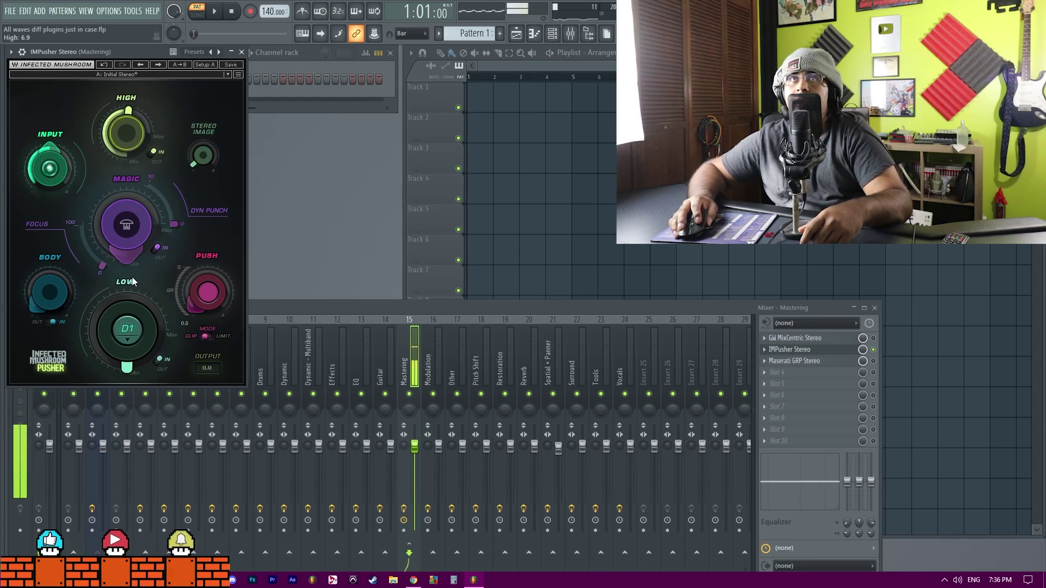
{"action": "left_click_drag", "start_coordinate": [126, 224], "coordinate": [126, 190]}
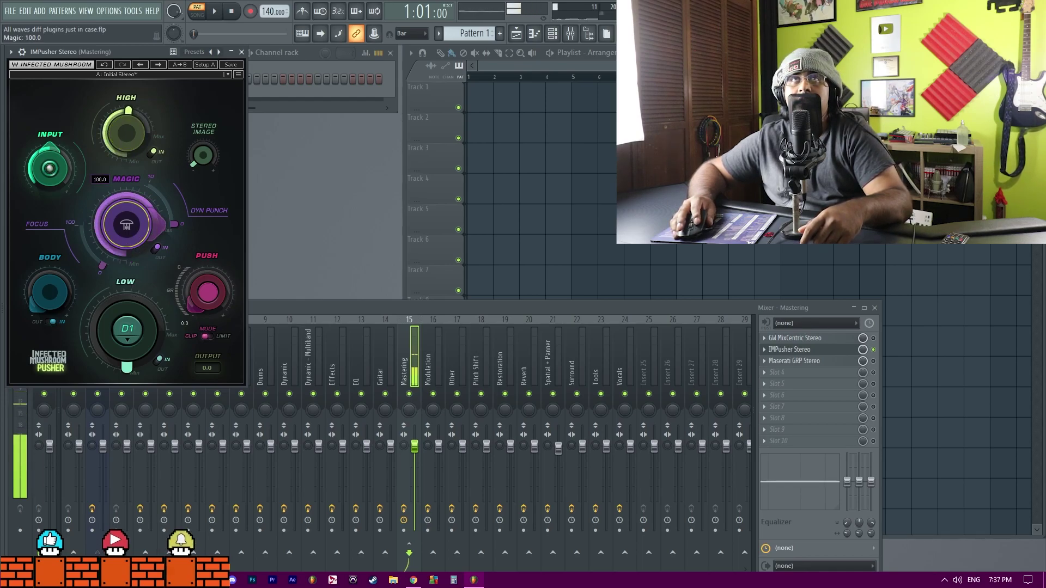
{"action": "left_click_drag", "start_coordinate": [126, 133], "coordinate": [126, 150]}
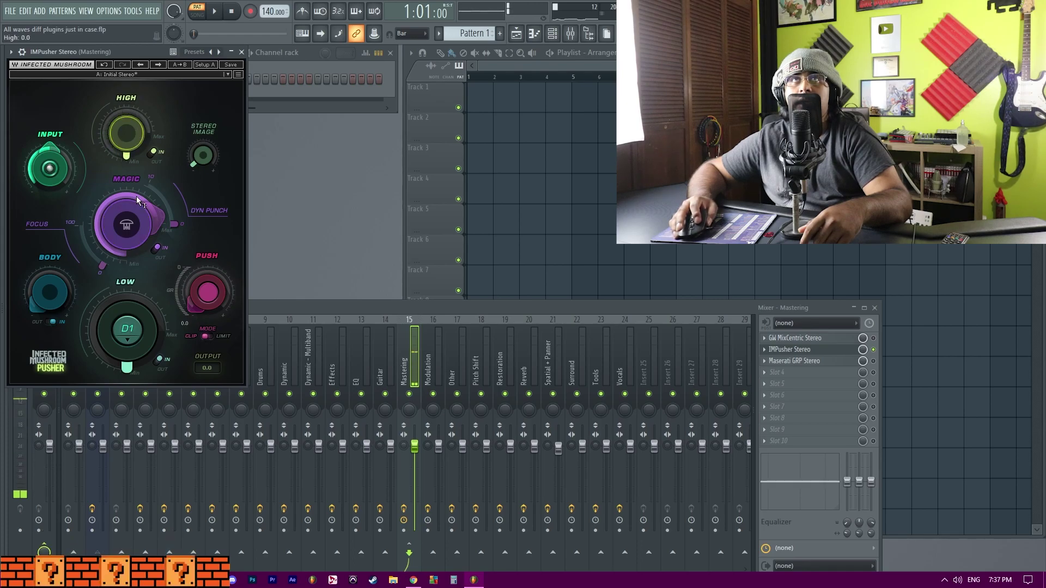
{"action": "left_click_drag", "start_coordinate": [137, 217], "coordinate": [135, 239]}
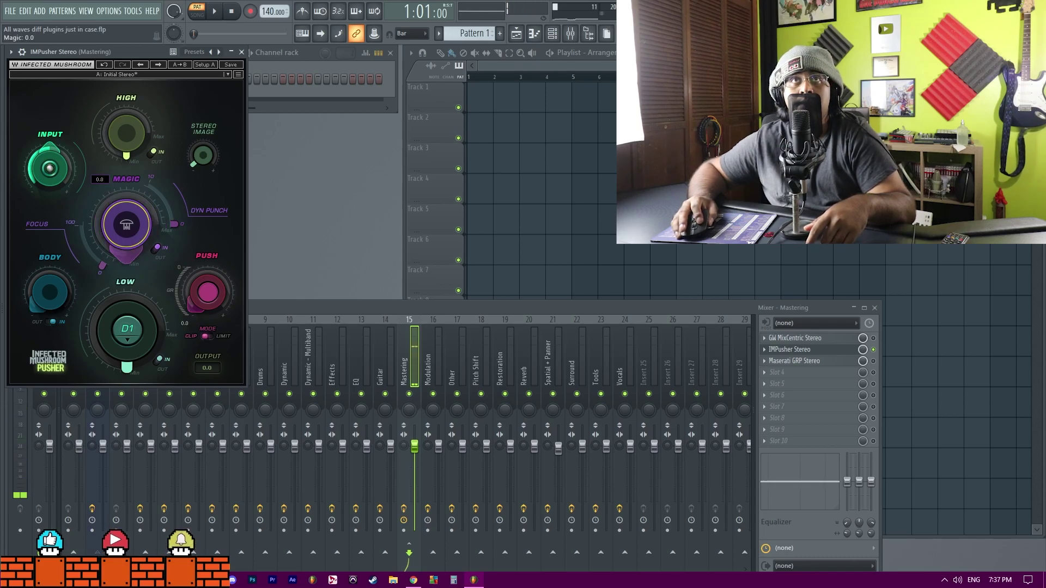
Switch from IMPusher to Maserati GRP on the Mastering track
{"action": "left_click", "coordinate": [815, 339]}
{"action": "left_click", "coordinate": [817, 340]}
{"action": "left_click", "coordinate": [809, 363]}
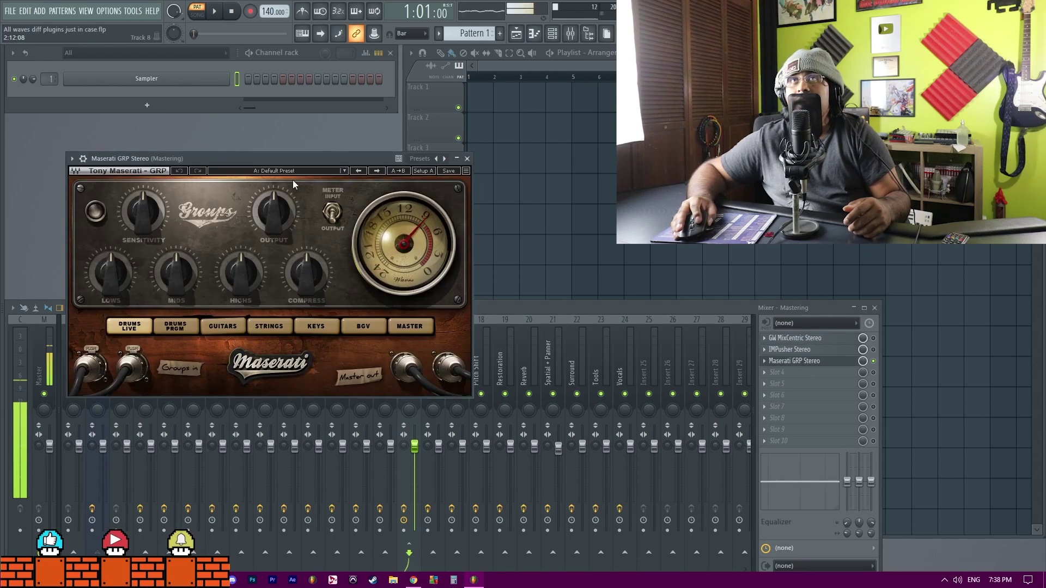
Move the Maserati GRP window so all controls are in view, try Mids at 27.8, and raise Lows, Highs and Compress
{"action": "left_click_drag", "start_coordinate": [263, 162], "coordinate": [283, 56]}
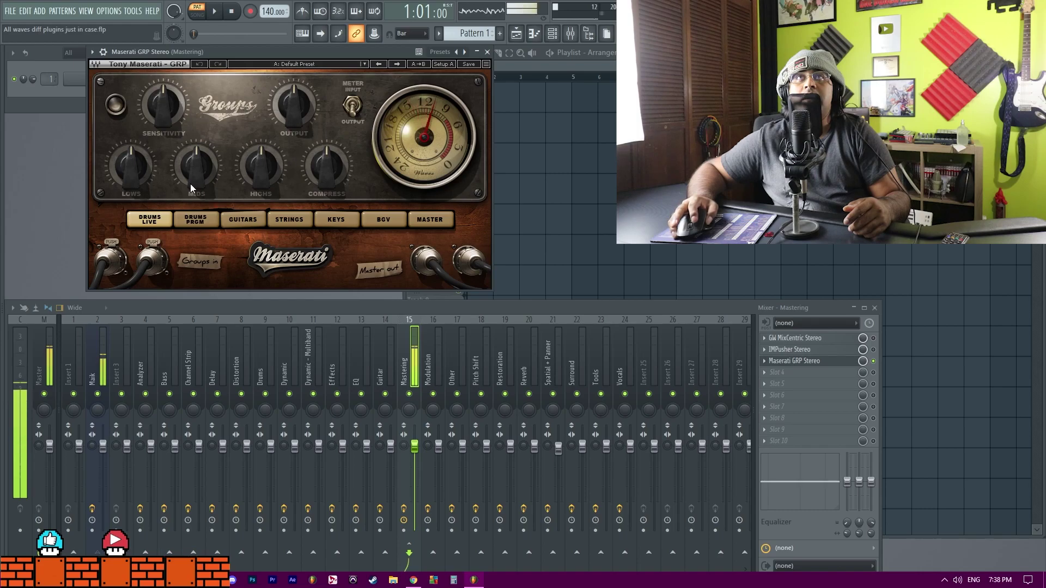
{"action": "left_click_drag", "start_coordinate": [135, 175], "coordinate": [186, 168]}
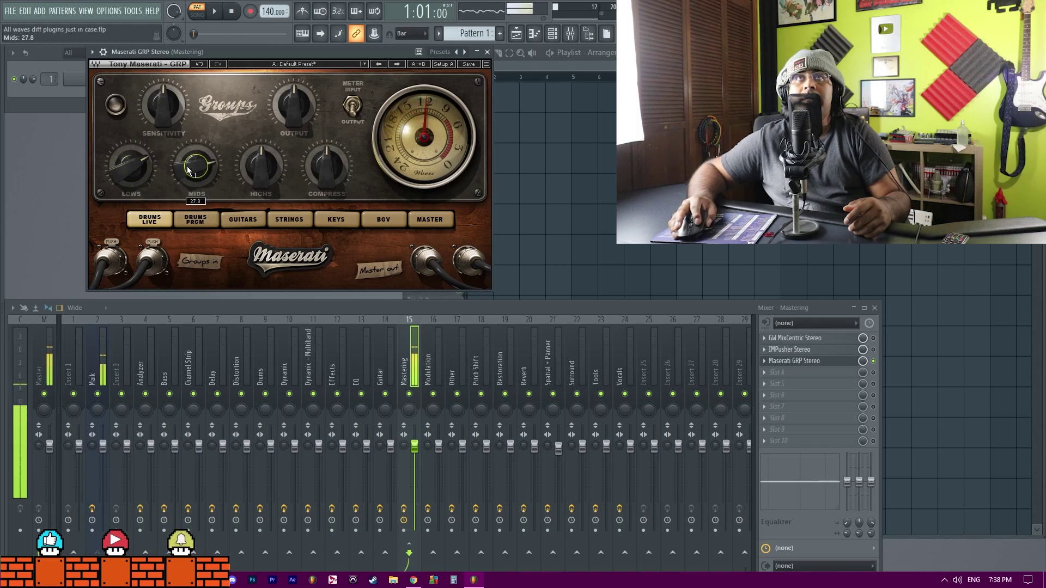
{"action": "left_click_drag", "start_coordinate": [258, 181], "coordinate": [320, 173]}
Compare Maserati GRP's BGV and Master types, keep Master, and adjust the Compress knob
{"action": "left_click", "coordinate": [370, 217]}
{"action": "left_click", "coordinate": [436, 224]}
{"action": "left_click", "coordinate": [384, 224]}
{"action": "left_click", "coordinate": [431, 215]}
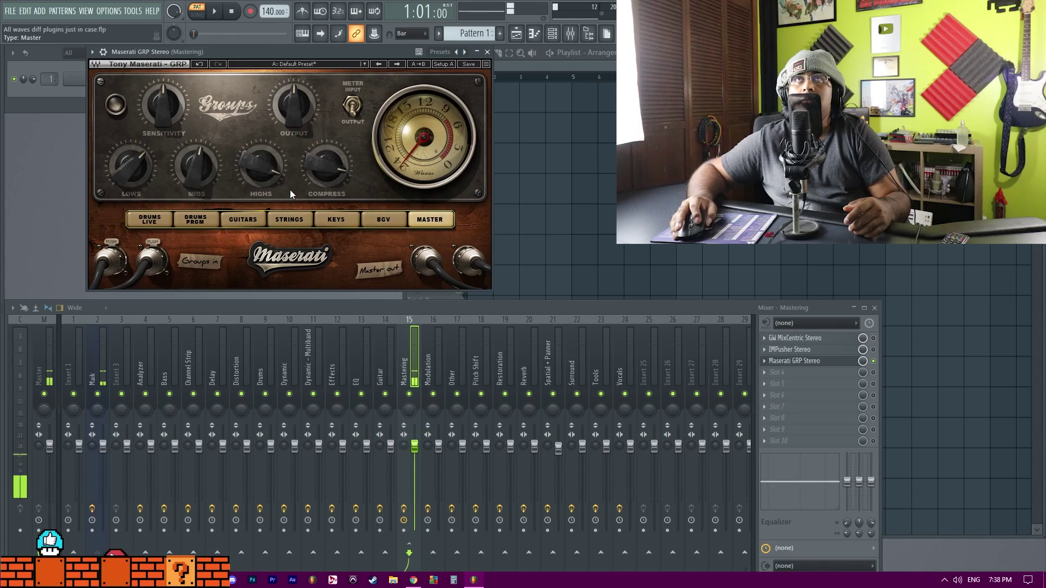
{"action": "left_click", "coordinate": [435, 218]}
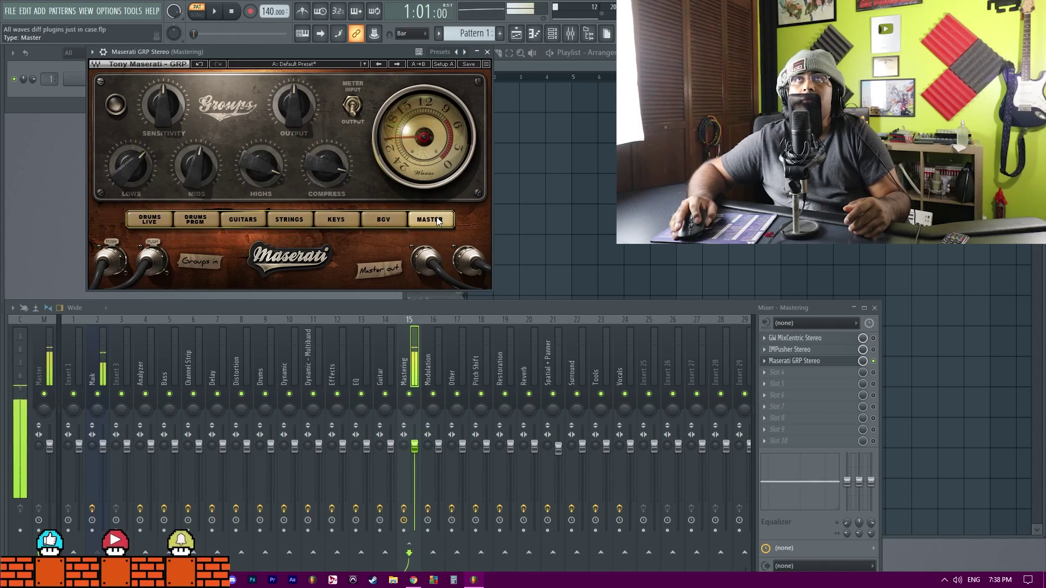
{"action": "mouse_move", "coordinate": [332, 172]}
{"action": "left_mouse_down"}
{"action": "mouse_move", "coordinate": [332, 153]}
{"action": "mouse_move", "coordinate": [326, 183]}
{"action": "mouse_move", "coordinate": [327, 161]}
{"action": "left_mouse_up"}
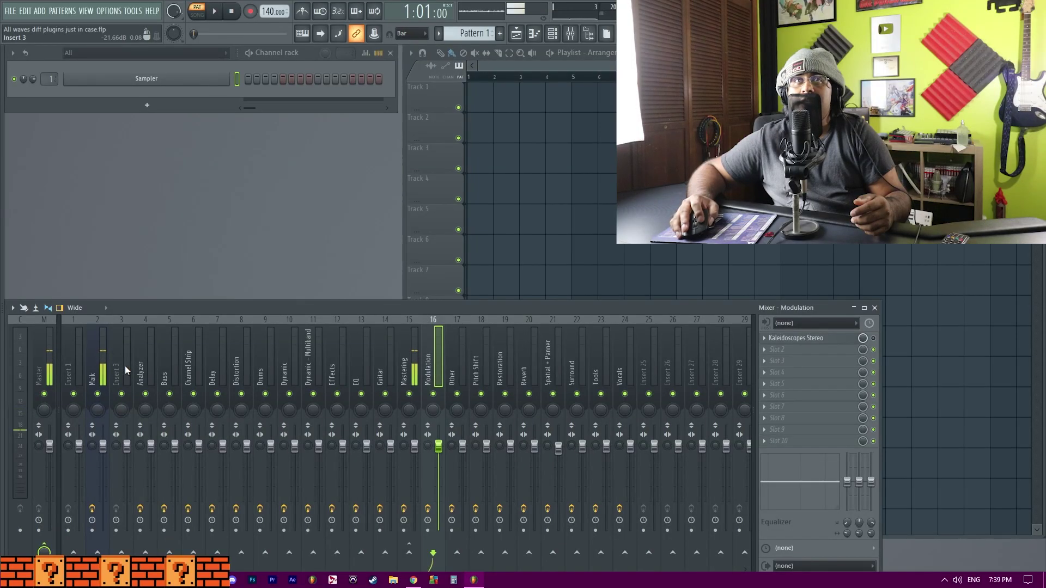
Route the Input 4 track to Modulation instead of Mastering and select the Modulation track
{"action": "left_click", "coordinate": [99, 362]}
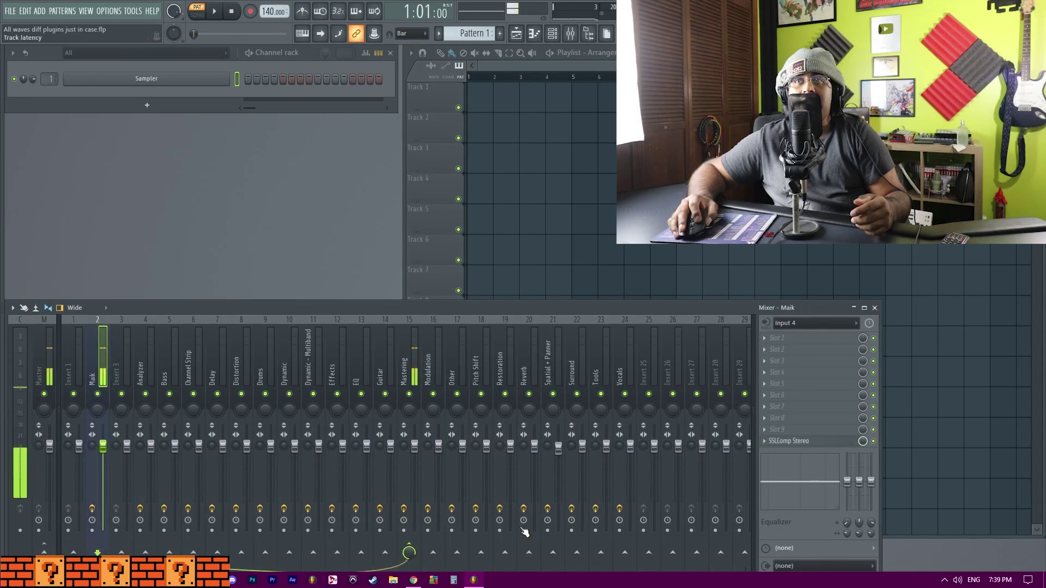
{"action": "right_click", "coordinate": [417, 556]}
{"action": "left_click", "coordinate": [438, 360]}
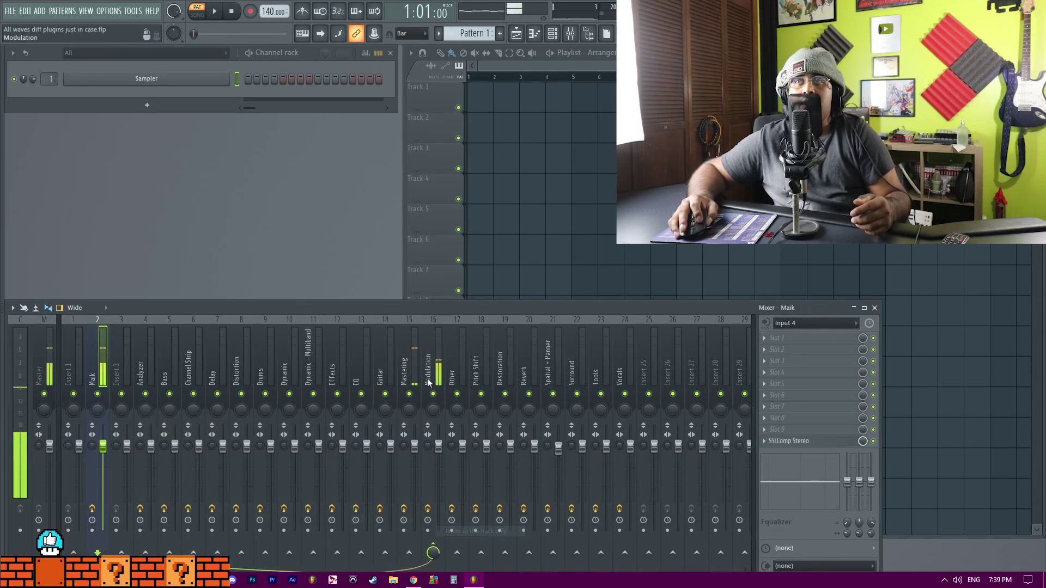
Open Kaleidoscopes on the Modulation track, move its window so all controls are in view, and adjust Trigger 1's Threshold
{"action": "left_click", "coordinate": [817, 338]}
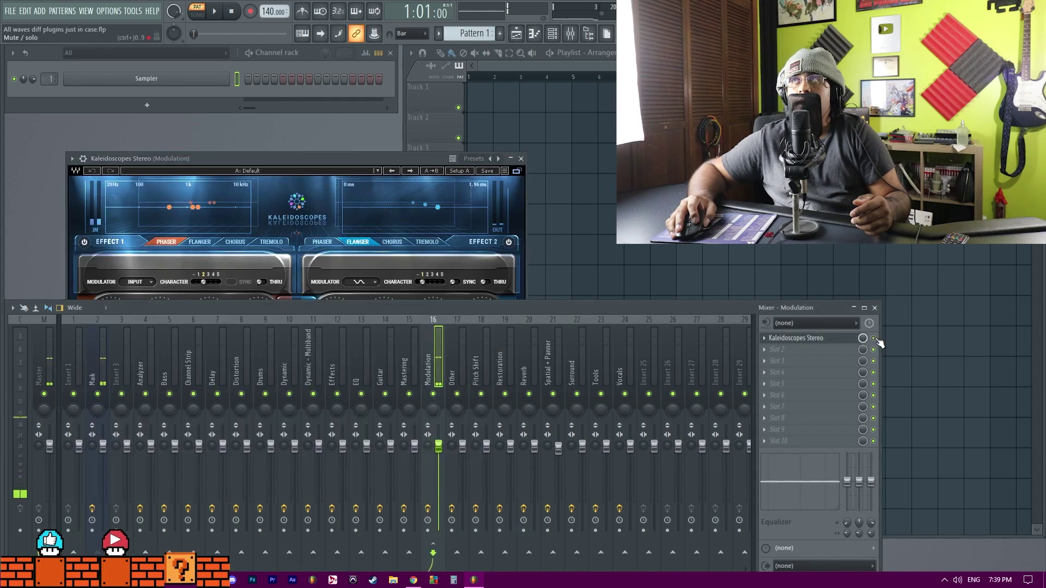
{"action": "left_click_drag", "start_coordinate": [318, 159], "coordinate": [342, 6]}
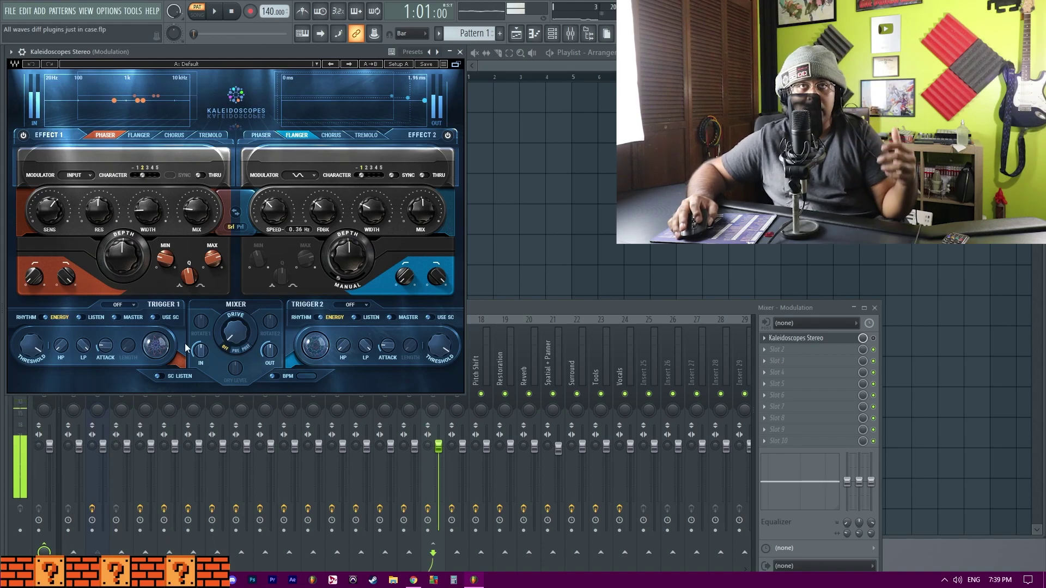
{"action": "left_click_drag", "start_coordinate": [31, 346], "coordinate": [31, 338]}
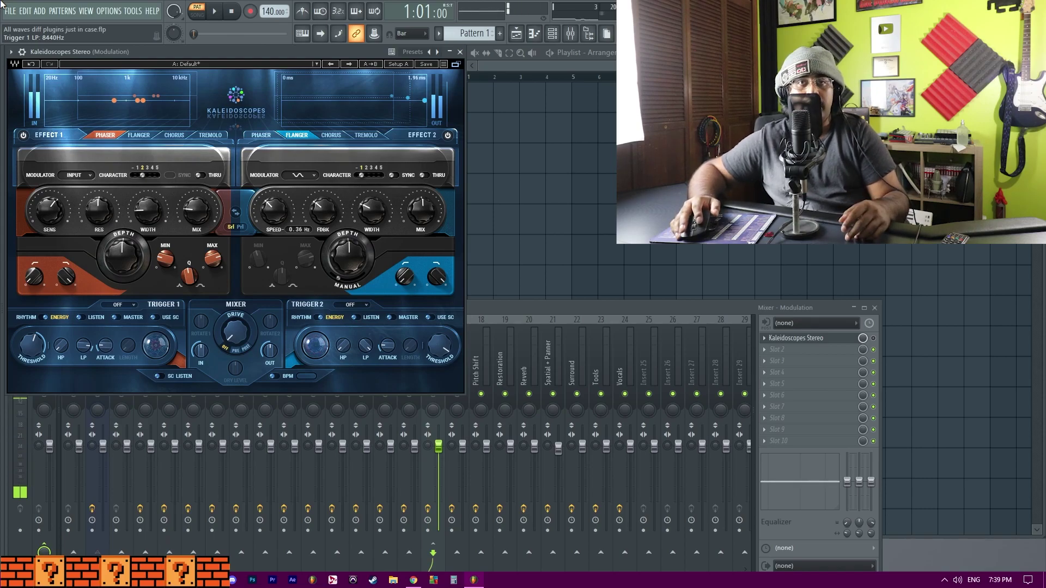
Open Aphex Vintage Exciter on the Other track and move its window clear of the mixer tracks
{"action": "left_click", "coordinate": [463, 354]}
{"action": "left_click", "coordinate": [825, 338]}
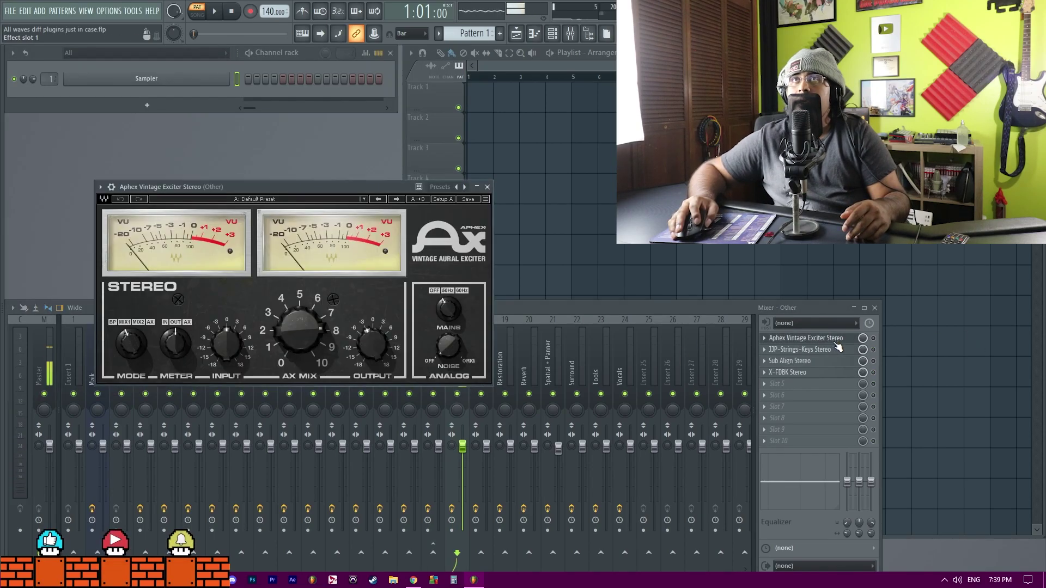
{"action": "left_click_drag", "start_coordinate": [216, 195], "coordinate": [121, 62]}
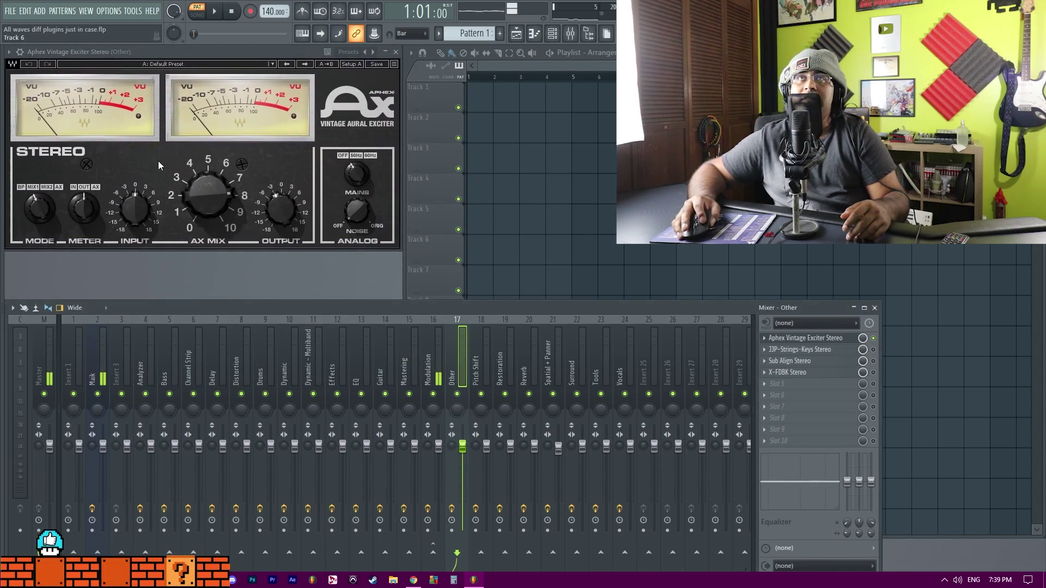
On Aphex Vintage Exciter, set Output to 4.0 dB, Noise to -12.0 and AX Mix to 7.73, and adjust Input
{"action": "left_click_drag", "start_coordinate": [204, 204], "coordinate": [278, 201]}
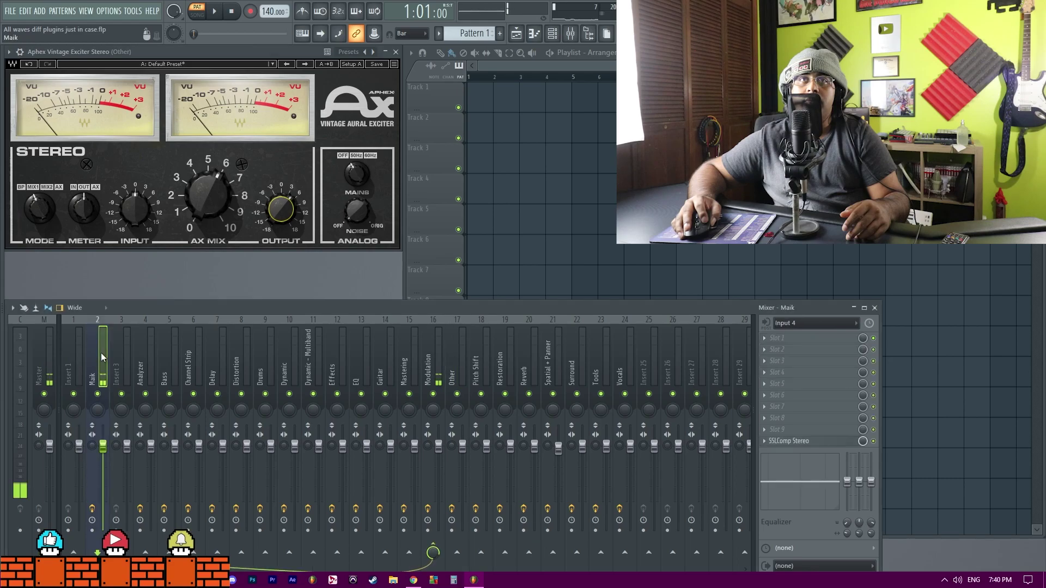
{"action": "mouse_move", "coordinate": [281, 209]}
{"action": "left_mouse_down"}
{"action": "mouse_move", "coordinate": [280, 185]}
{"action": "mouse_move", "coordinate": [293, 208]}
{"action": "left_mouse_up"}
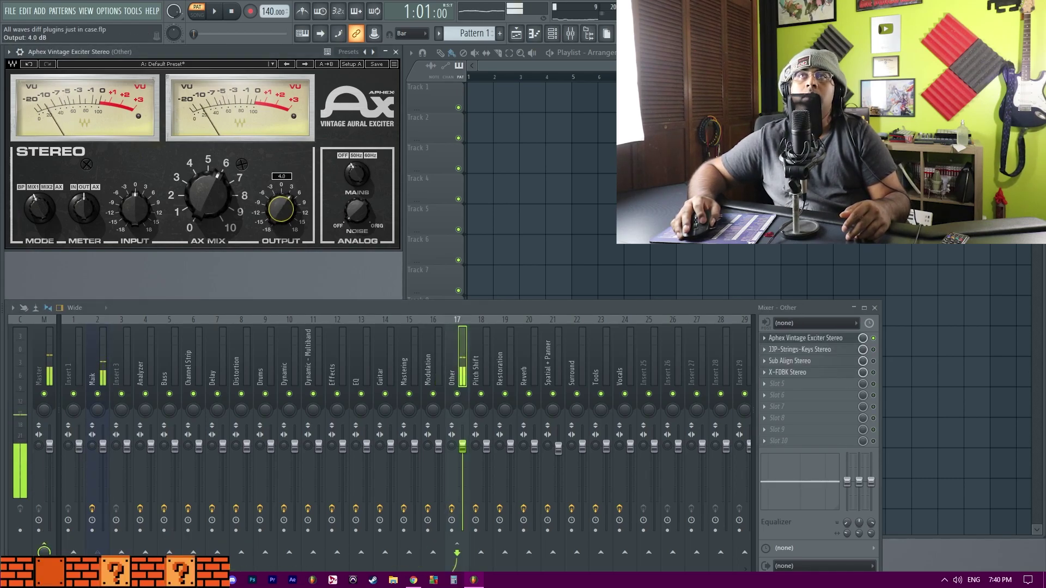
{"action": "left_click_drag", "start_coordinate": [357, 211], "coordinate": [357, 190]}
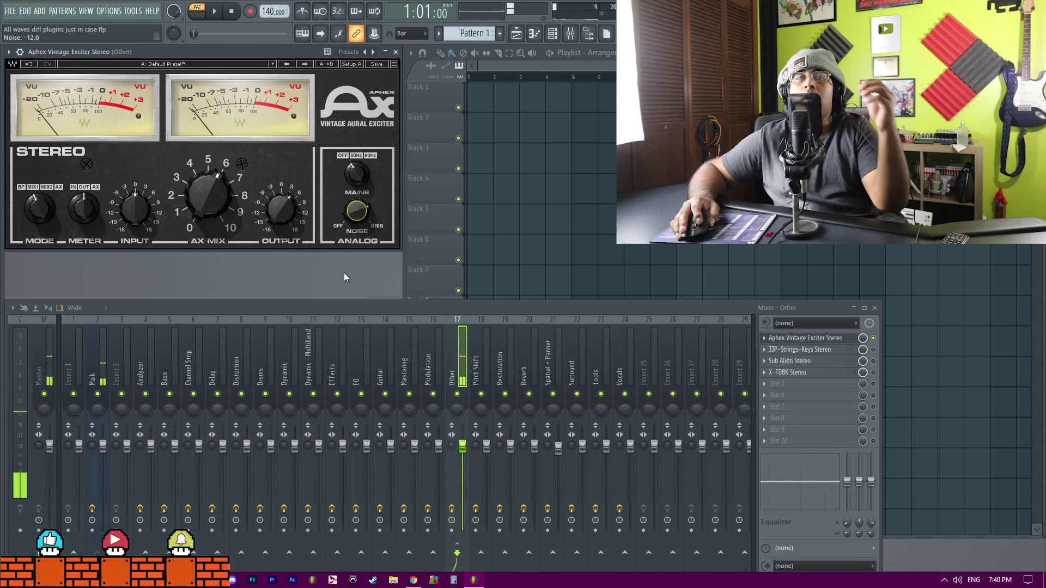
{"action": "mouse_move", "coordinate": [208, 195]}
{"action": "left_mouse_down"}
{"action": "mouse_move", "coordinate": [208, 179]}
{"action": "mouse_move", "coordinate": [210, 213]}
{"action": "left_mouse_up"}
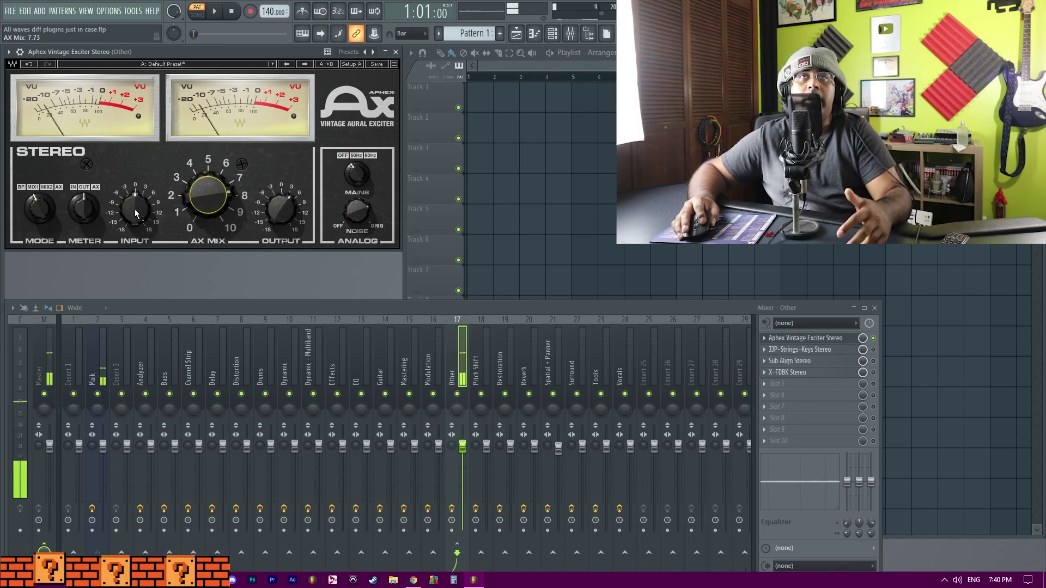
{"action": "left_click_drag", "start_coordinate": [135, 207], "coordinate": [134, 201]}
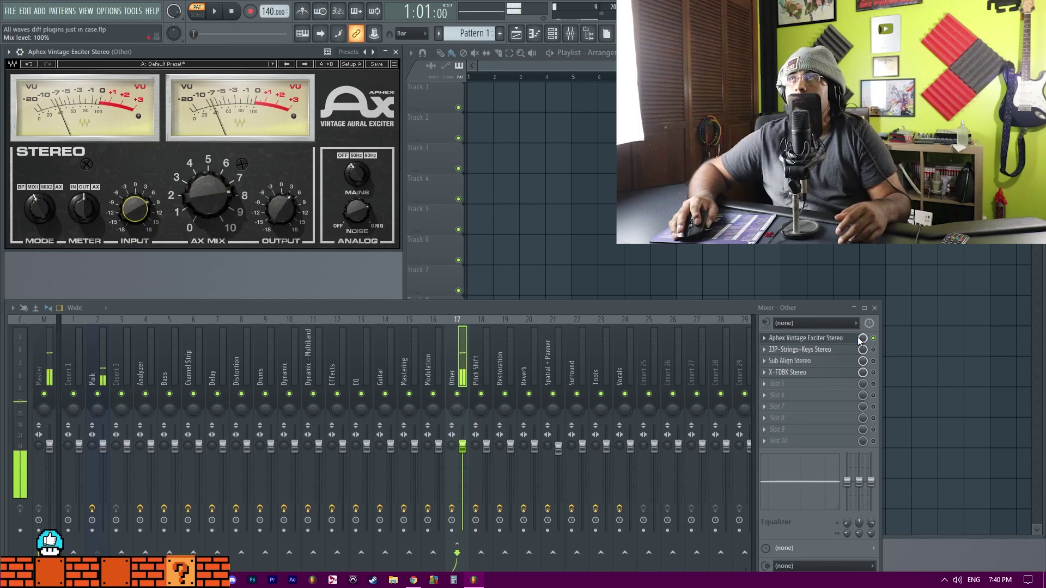
Switch to JJP-Strings-Keys on the Other track, set Master to -12.6, and move its window clear of the mixer tracks
{"action": "left_click", "coordinate": [805, 350]}
{"action": "left_click_drag", "start_coordinate": [370, 307], "coordinate": [371, 298]}
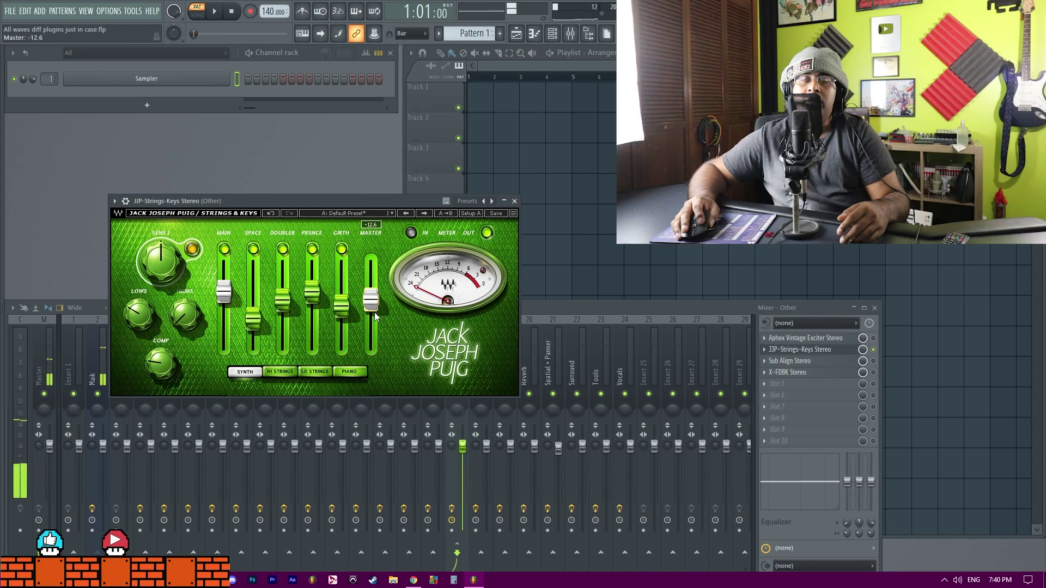
{"action": "left_click_drag", "start_coordinate": [248, 203], "coordinate": [206, 99]}
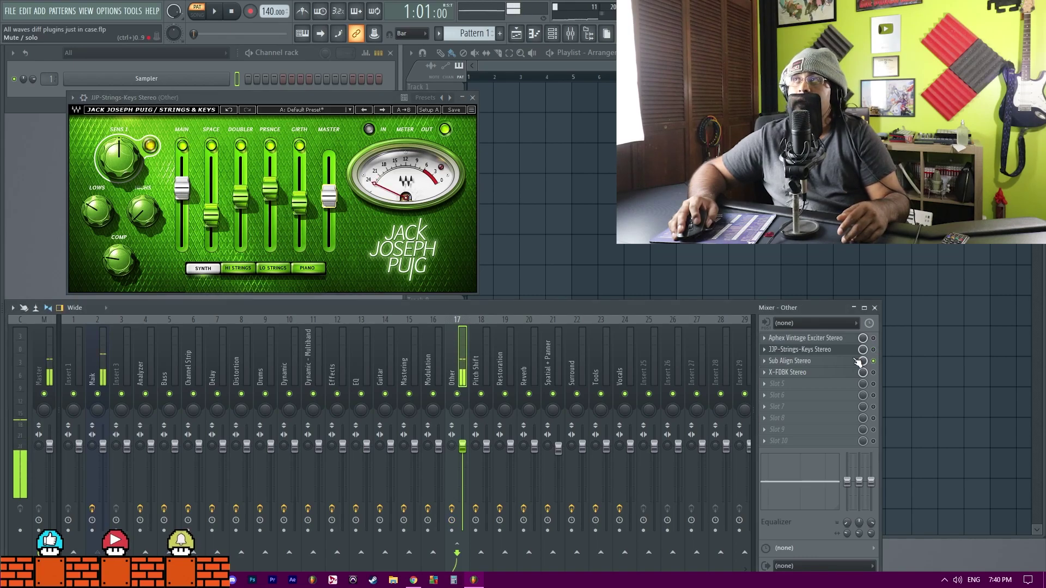
Open Sub Align on the Other track, check its About information, and set X-Over to 122 Hz
{"action": "left_click", "coordinate": [833, 360]}
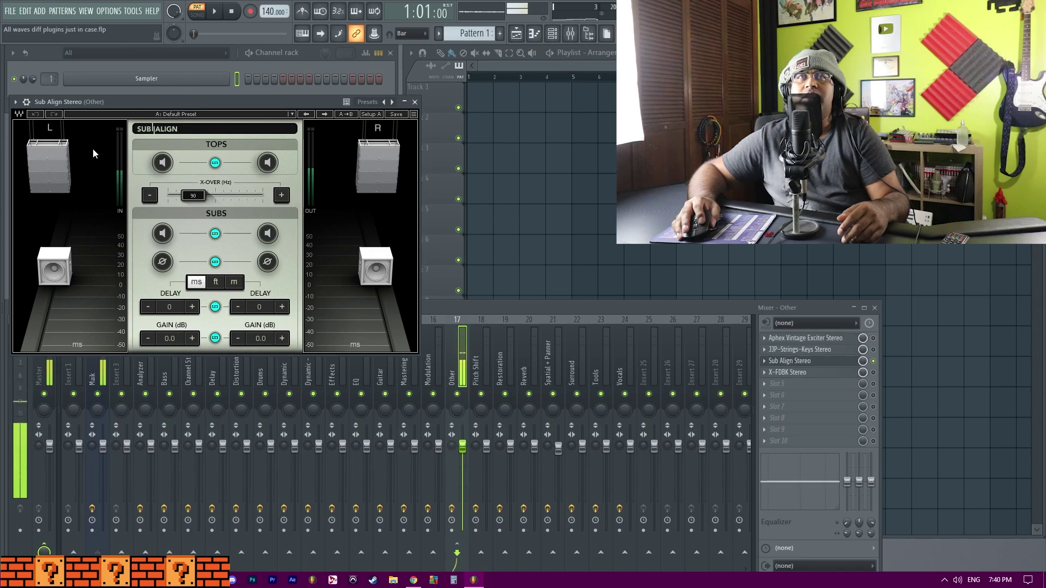
{"action": "left_click", "coordinate": [19, 114]}
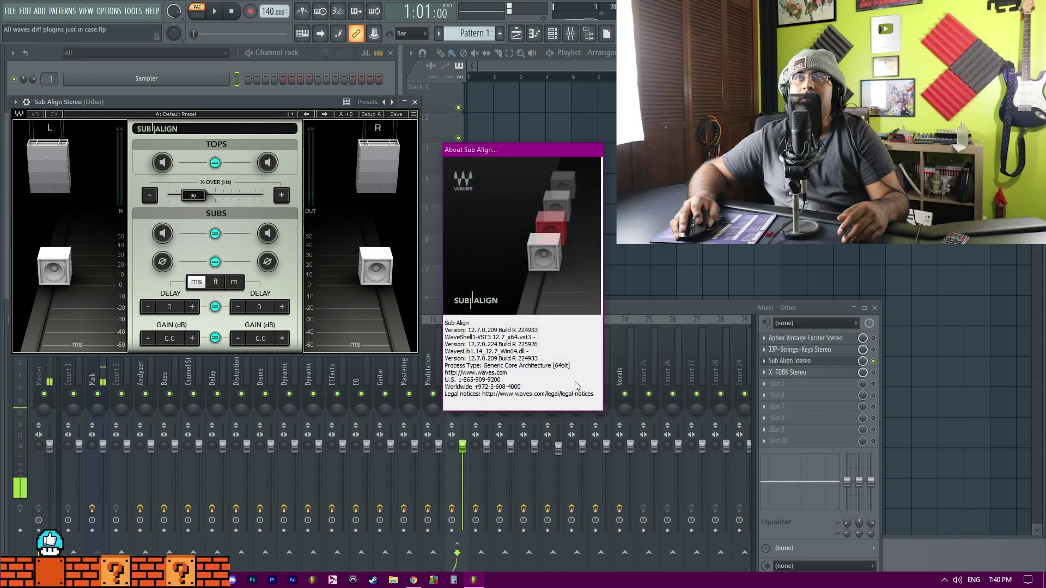
{"action": "left_click", "coordinate": [518, 256]}
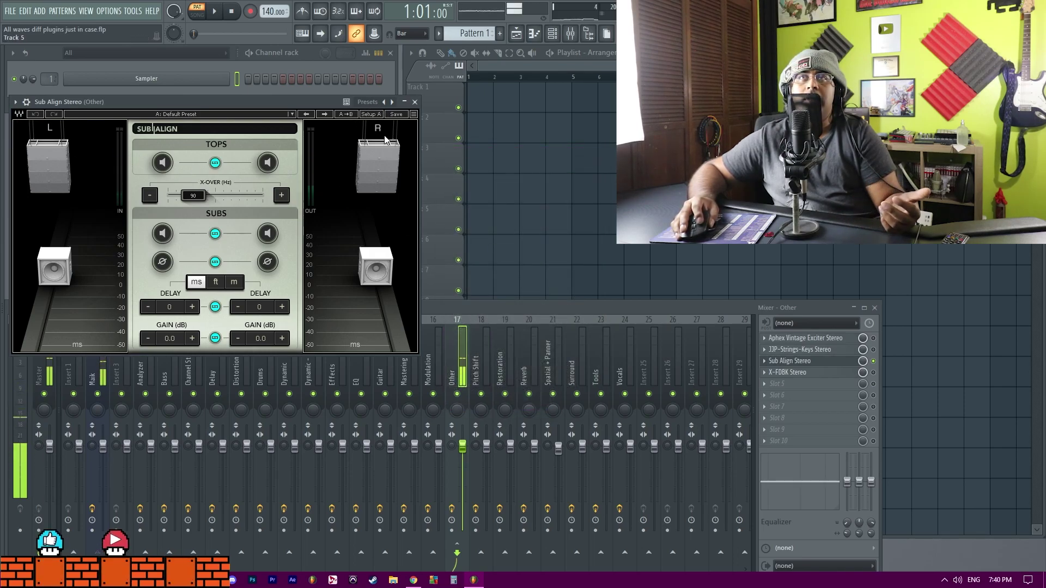
{"action": "mouse_move", "coordinate": [193, 195]}
{"action": "left_mouse_down"}
{"action": "mouse_move", "coordinate": [255, 195]}
{"action": "mouse_move", "coordinate": [179, 195]}
{"action": "mouse_move", "coordinate": [207, 195]}
{"action": "left_mouse_up"}
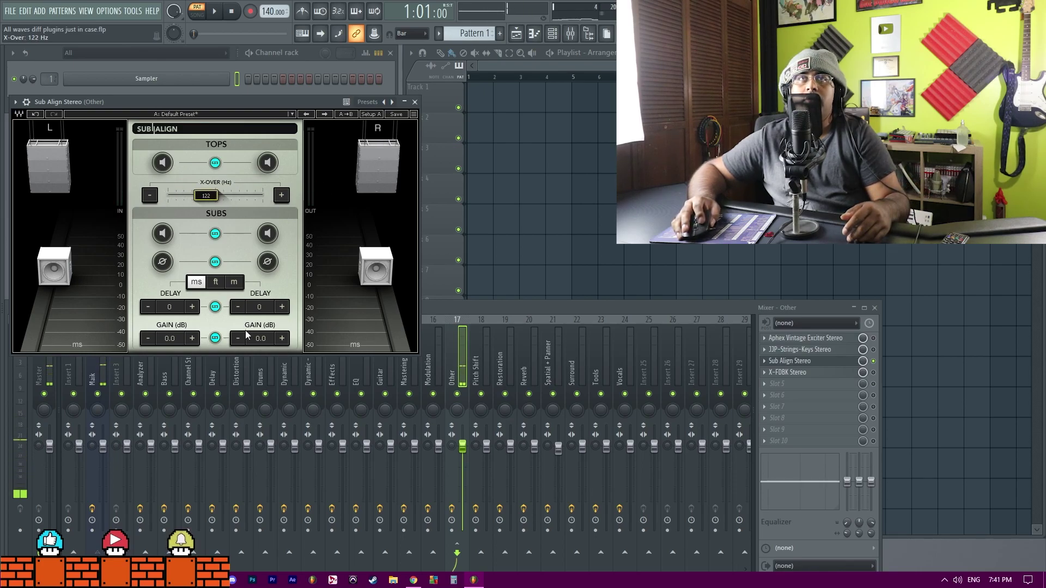
Look through Sub Align's GUI size and user manual options
{"action": "left_click", "coordinate": [414, 114]}
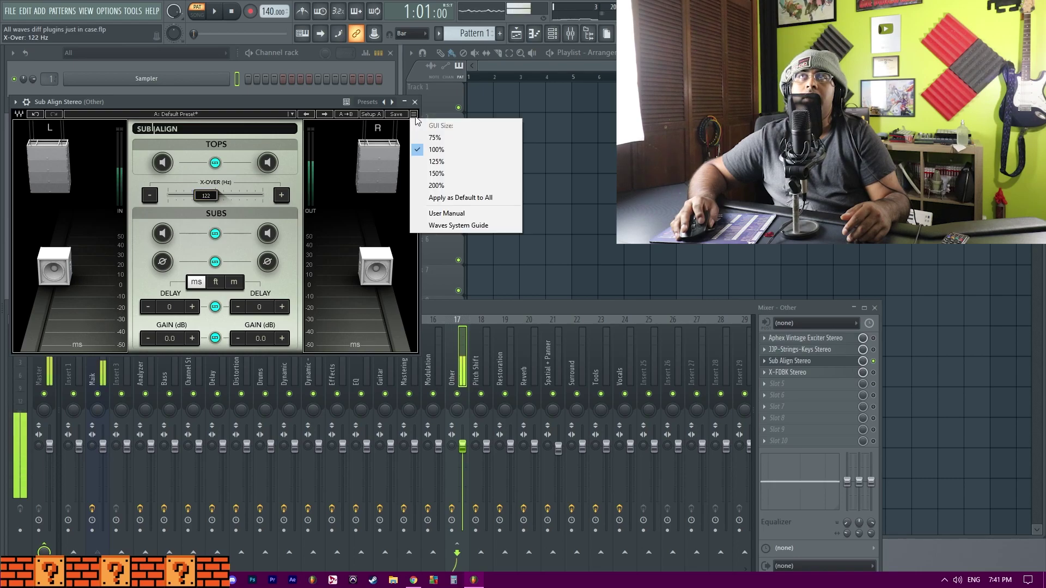
{"action": "left_click", "coordinate": [384, 280]}
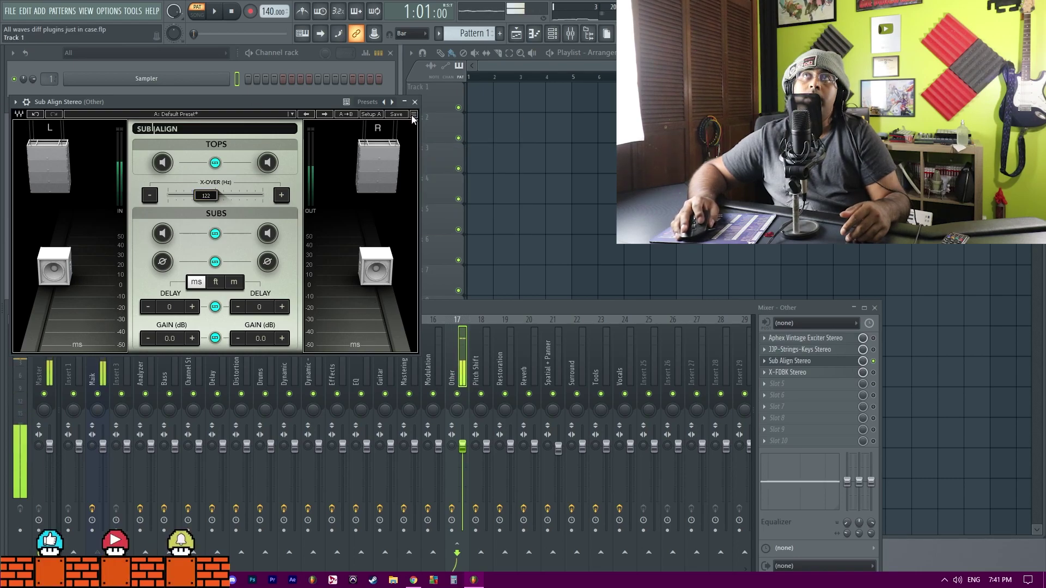
{"action": "left_click", "coordinate": [414, 114]}
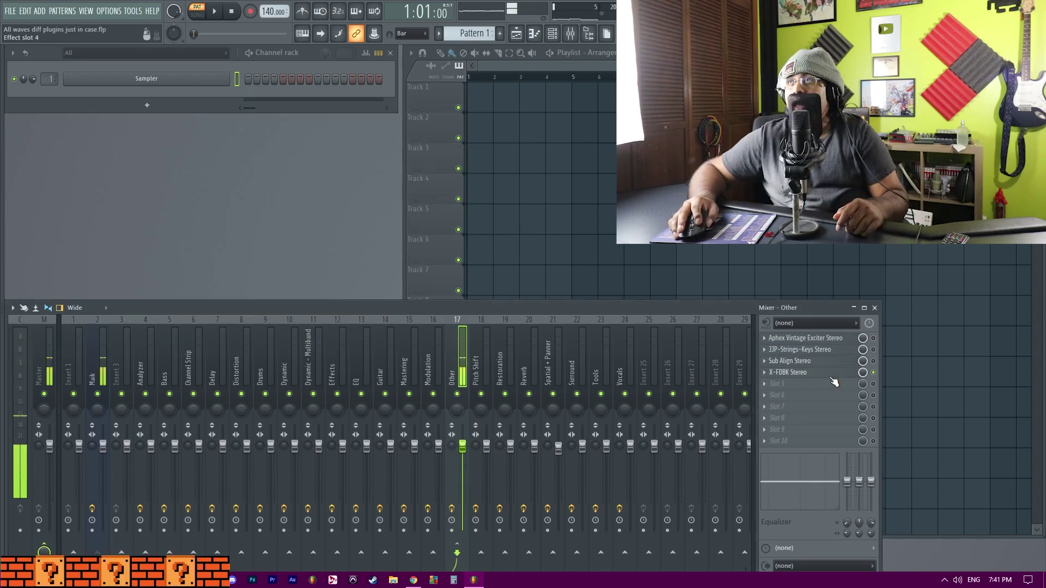
Open X-FDBK on the Other track and look through its GUI size and user manual options
{"action": "left_click", "coordinate": [831, 375]}
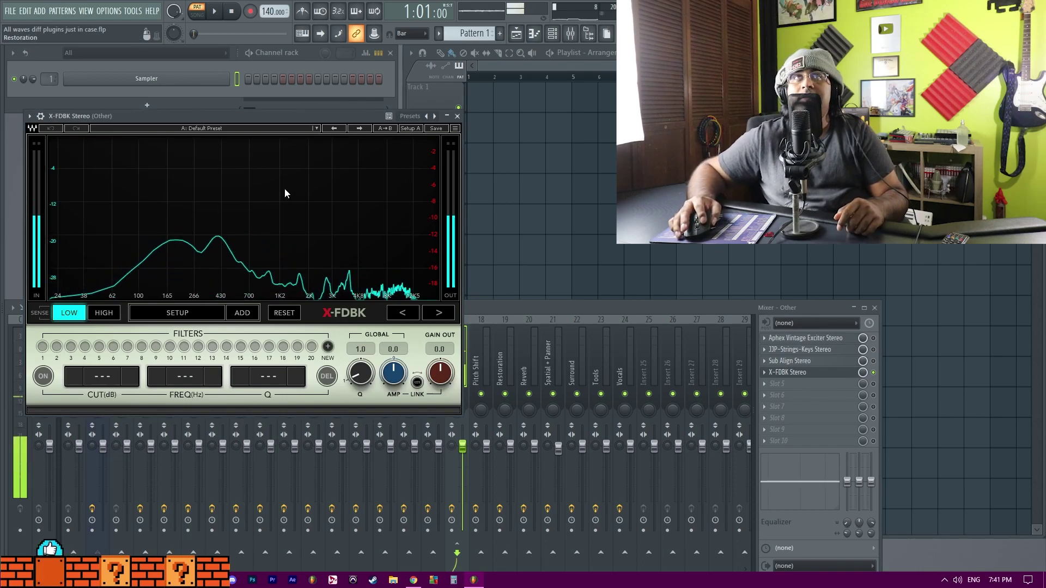
{"action": "left_click", "coordinate": [455, 128]}
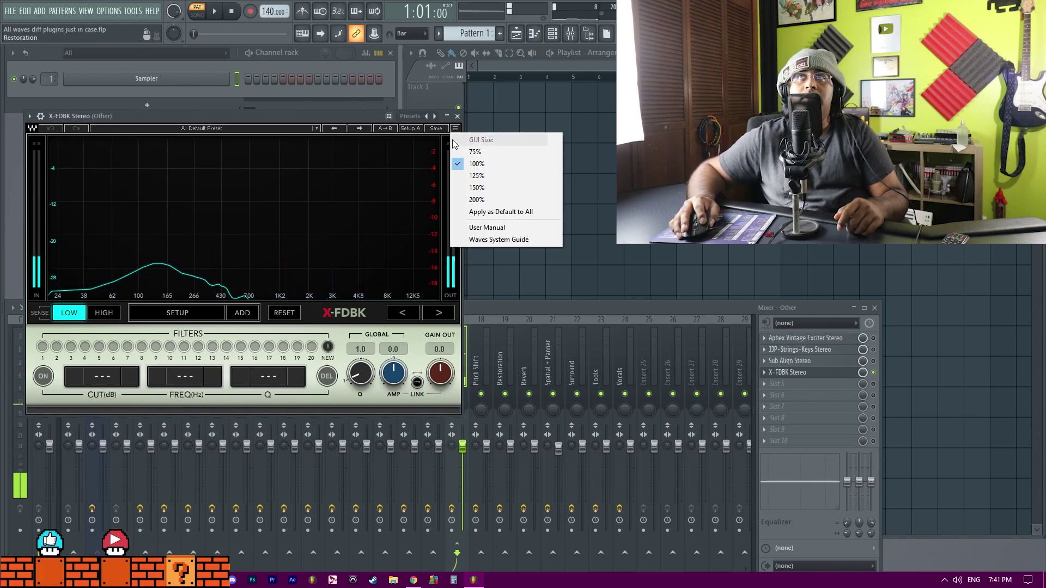
{"action": "left_click", "coordinate": [125, 223]}
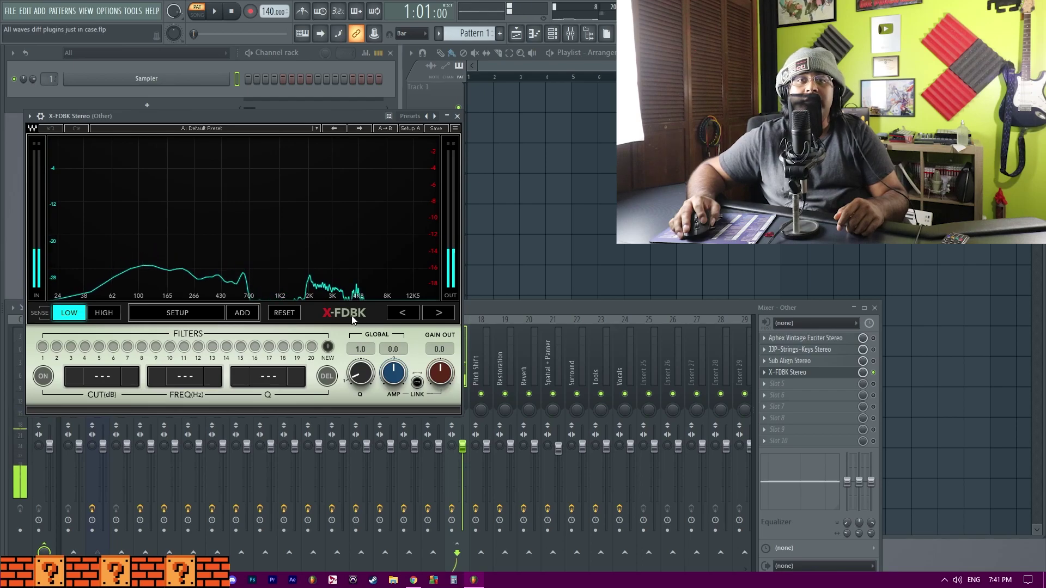
Try X-FDBK's Setup and Add modes, switching each one back off
{"action": "left_click", "coordinate": [203, 315]}
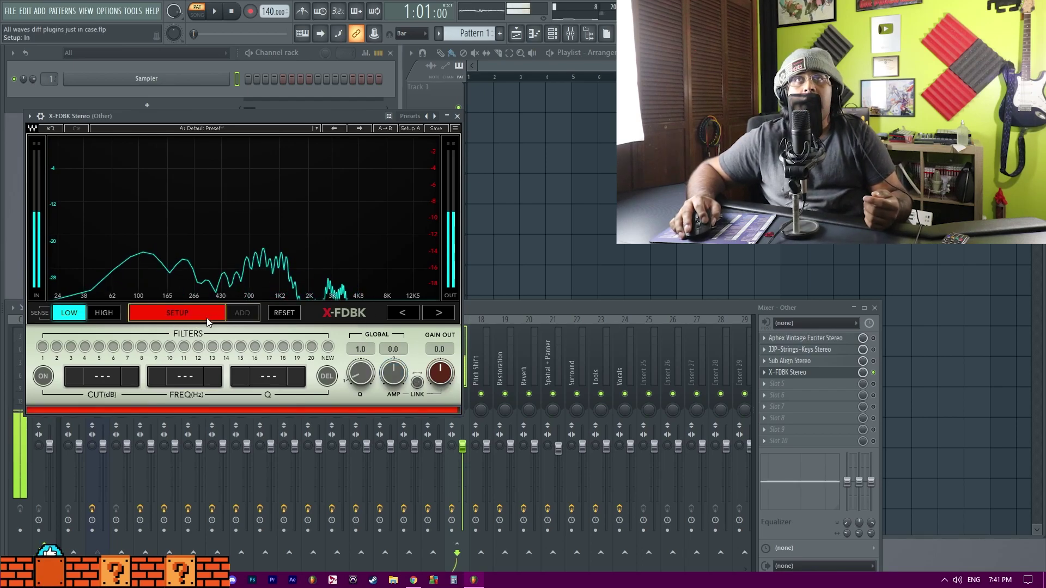
{"action": "left_click", "coordinate": [219, 316]}
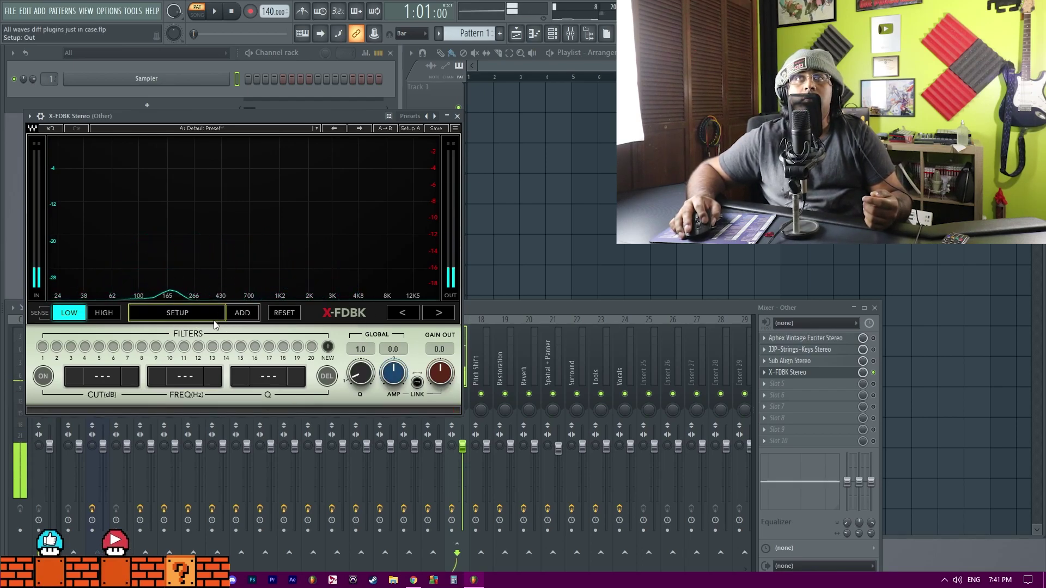
{"action": "left_click", "coordinate": [238, 318]}
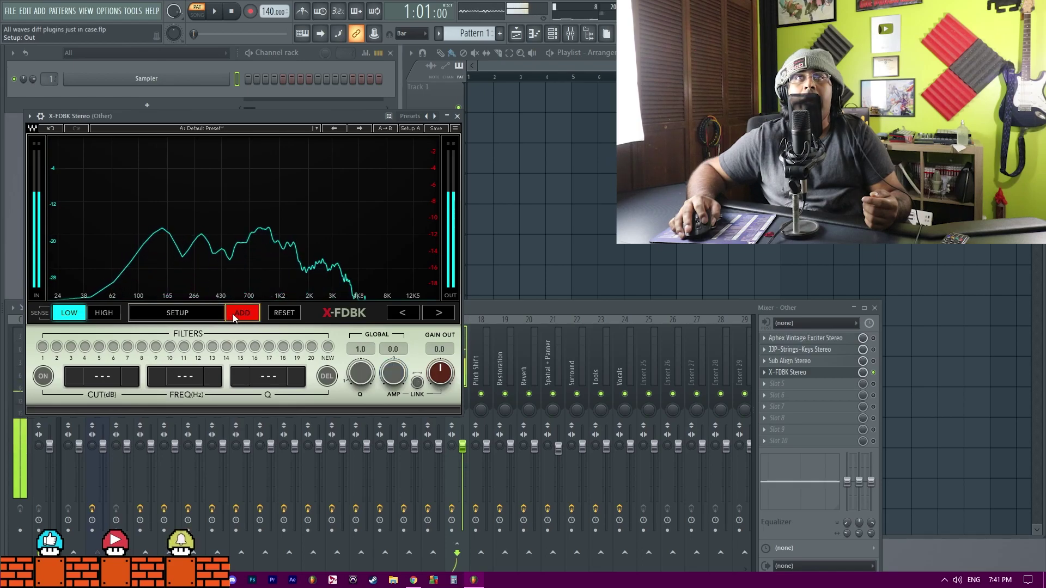
{"action": "left_click", "coordinate": [233, 318]}
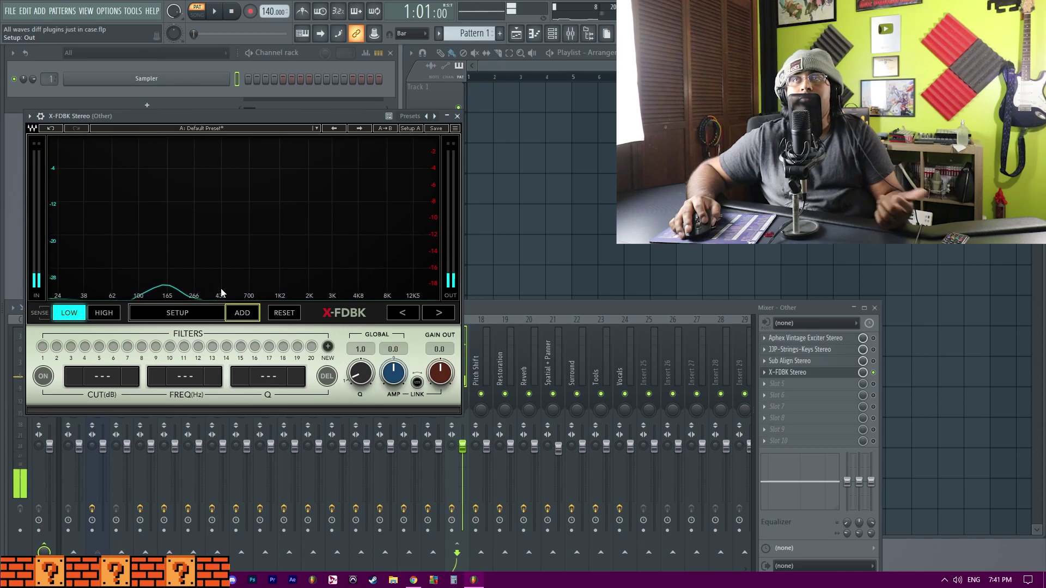
Select the Pitch Shift track and open Vocal Bender on it
{"action": "left_click", "coordinate": [481, 354]}
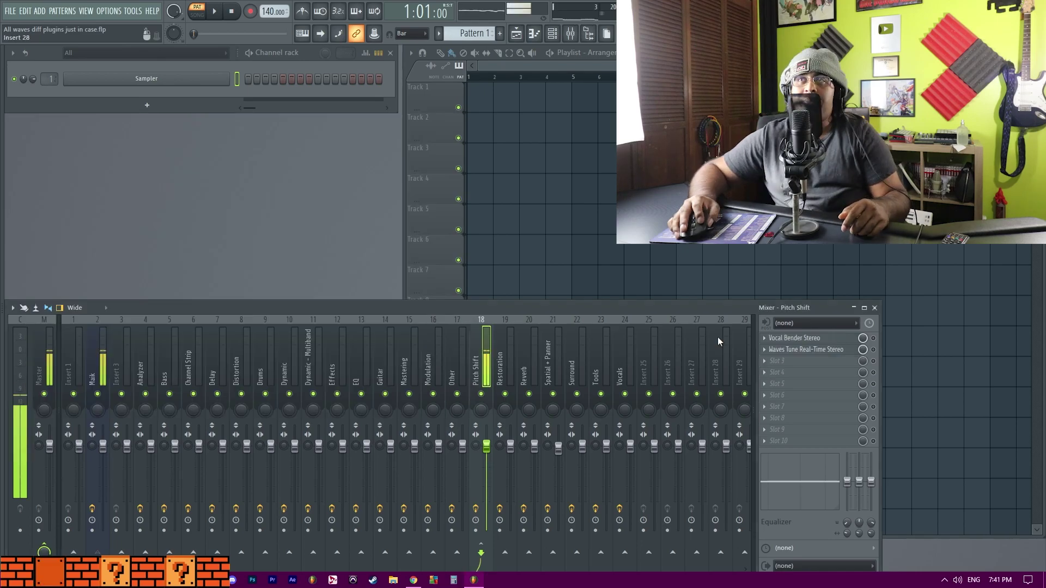
{"action": "left_click", "coordinate": [801, 338]}
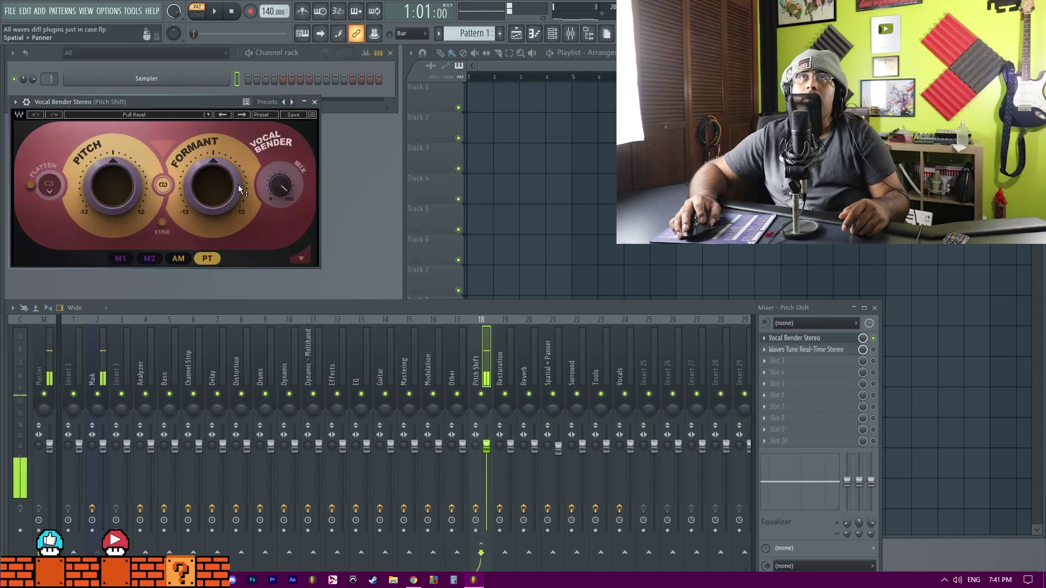
Try Vocal Bender's Pitch at 12 semitones and Formant at -12 semitones, resetting both to 0
{"action": "left_click_drag", "start_coordinate": [135, 98], "coordinate": [226, 128]}
{"action": "left_click_drag", "start_coordinate": [210, 208], "coordinate": [204, 151]}
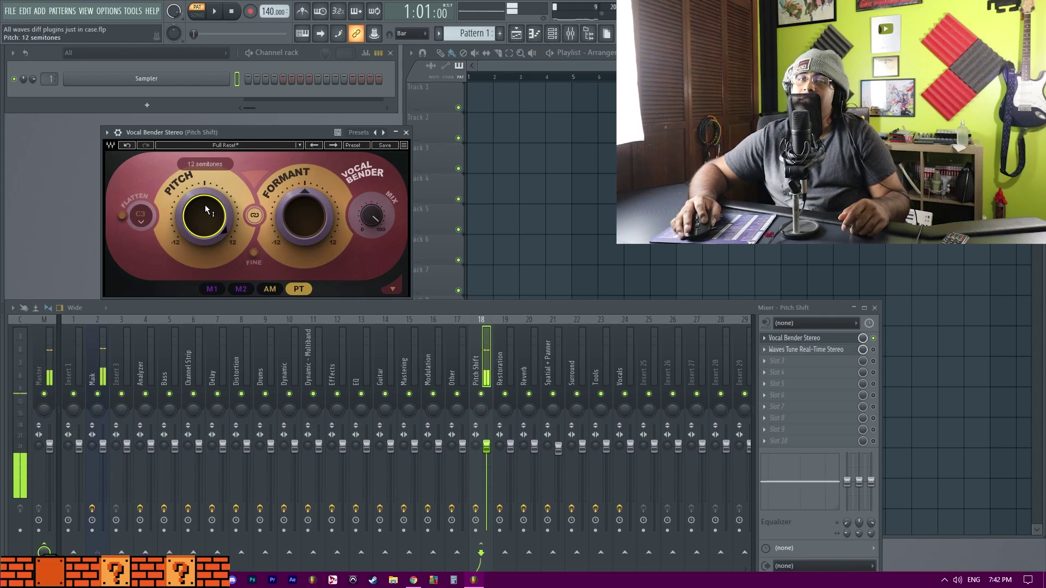
{"action": "left_click_drag", "start_coordinate": [205, 205], "coordinate": [205, 218]}
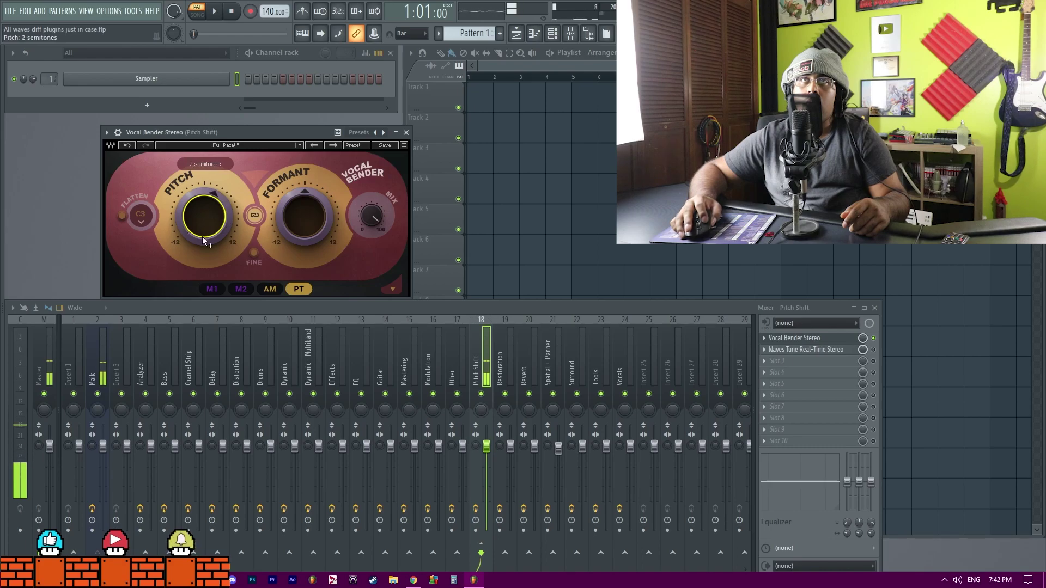
{"action": "mouse_move", "coordinate": [205, 215]}
{"action": "left_mouse_down"}
{"action": "mouse_move", "coordinate": [205, 188]}
{"action": "mouse_move", "coordinate": [205, 217]}
{"action": "left_mouse_up"}
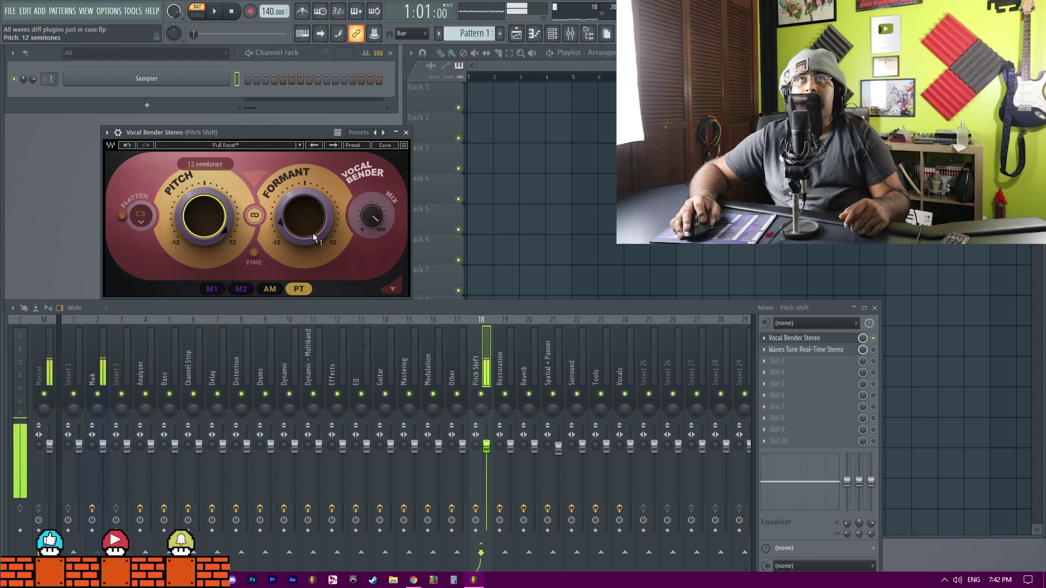
{"action": "left_click_drag", "start_coordinate": [317, 222], "coordinate": [317, 251]}
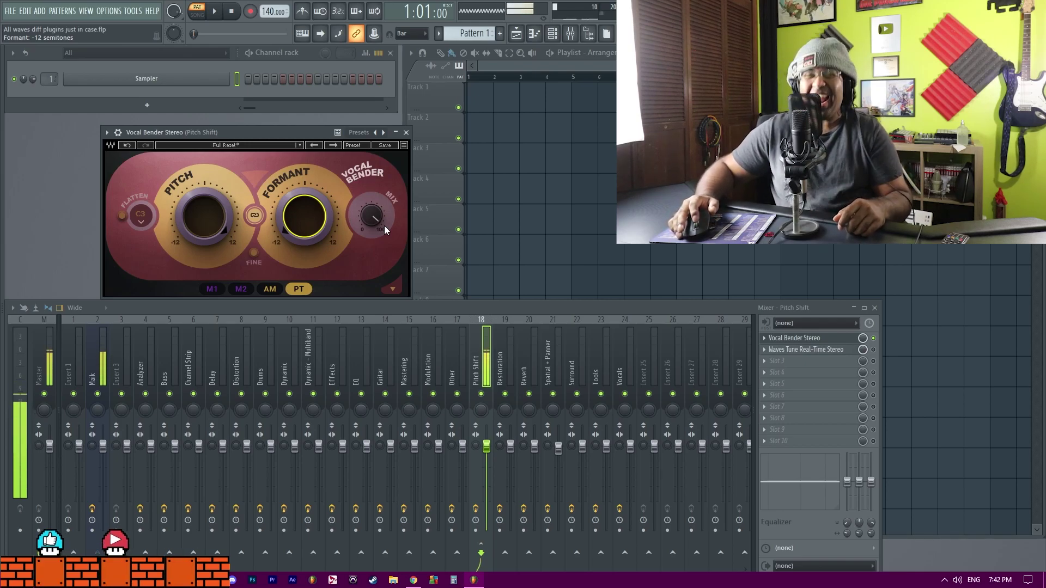
{"action": "left_click", "coordinate": [305, 214], "text": "alt"}
{"action": "left_click", "coordinate": [221, 236], "text": "alt"}
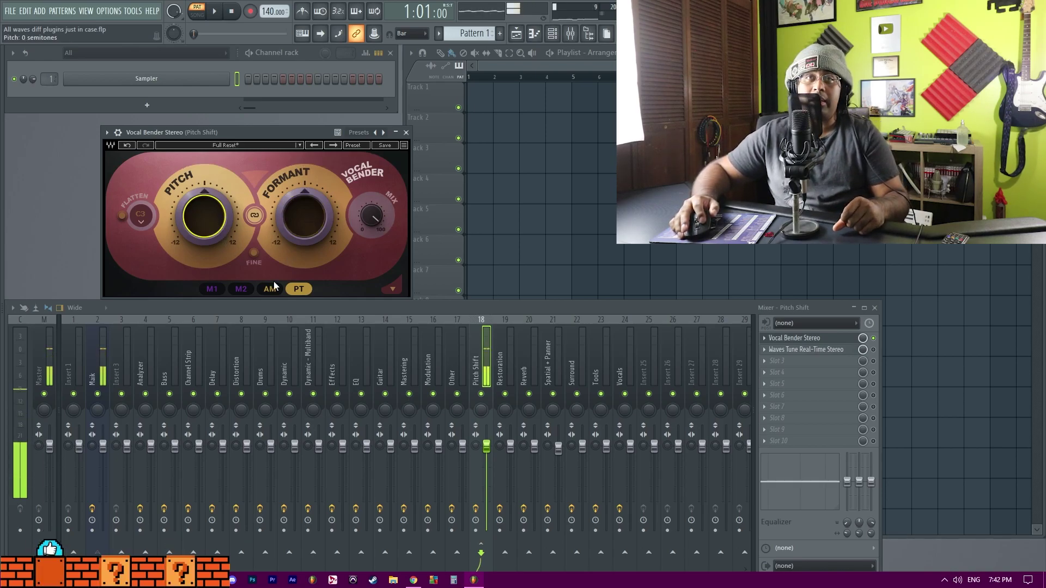
Look through Vocal Bender's AM, M2 and M1 modulators and set the Pitch to 4 semitones
{"action": "left_click", "coordinate": [276, 289]}
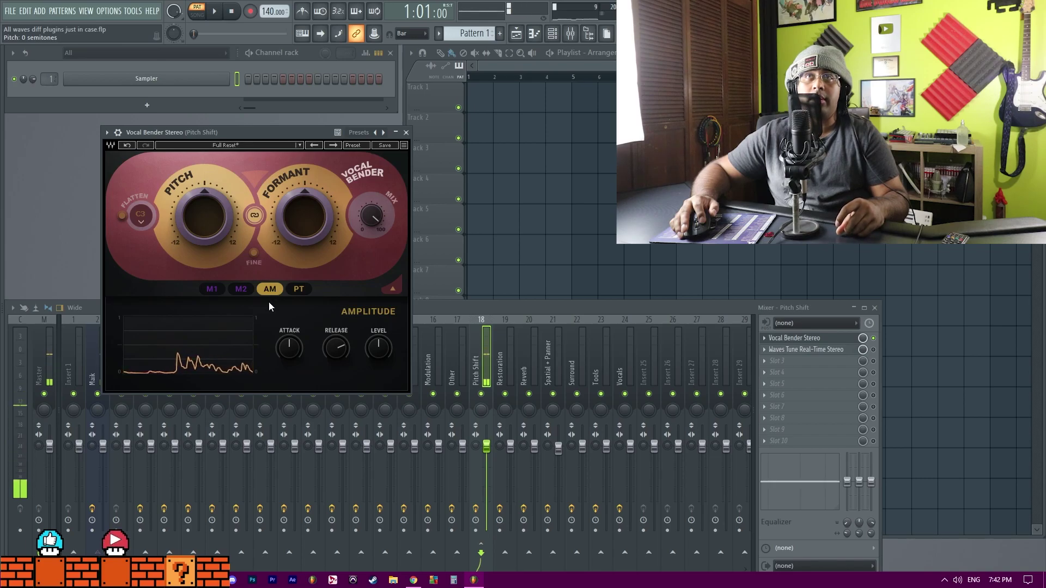
{"action": "left_click", "coordinate": [240, 290]}
{"action": "left_click", "coordinate": [213, 289]}
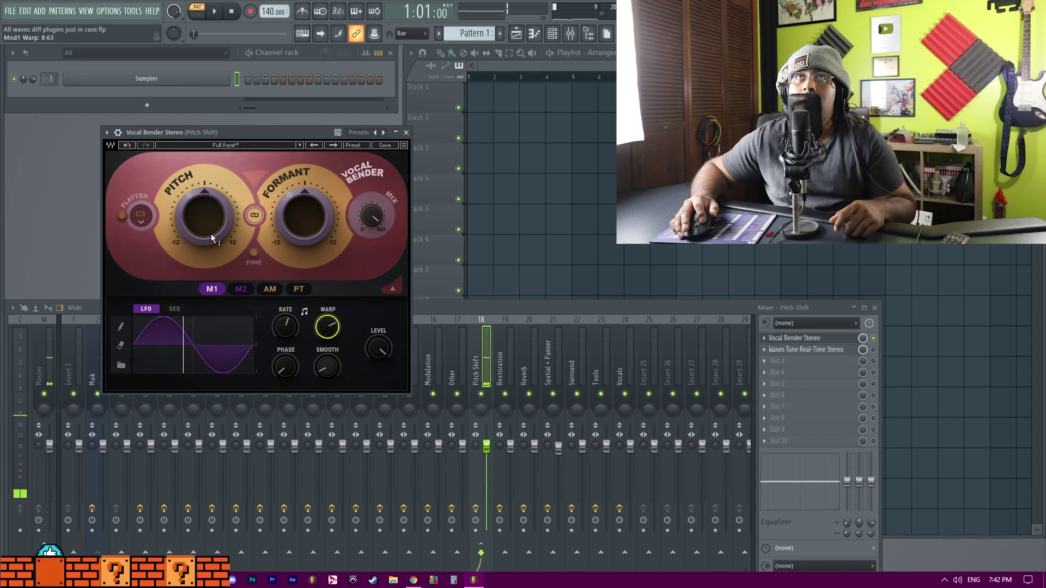
{"action": "scroll", "coordinate": [211, 234], "scroll_direction": "up", "scroll_amount": 4}
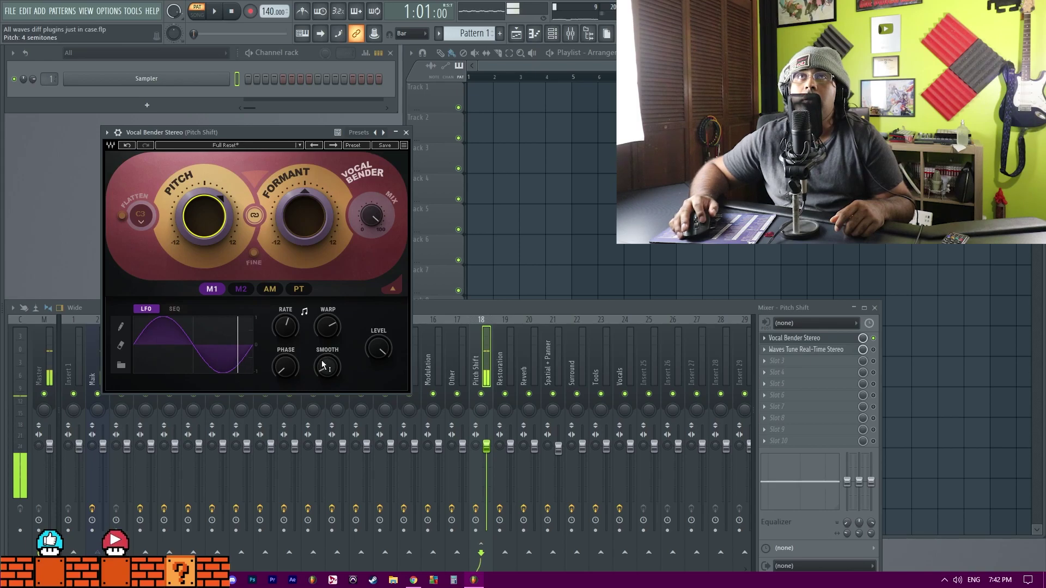
Switch the M1 modulator to its sequencer and adjust its Phase, trying Flatten on and off
{"action": "left_click", "coordinate": [174, 309]}
{"action": "left_click", "coordinate": [123, 216]}
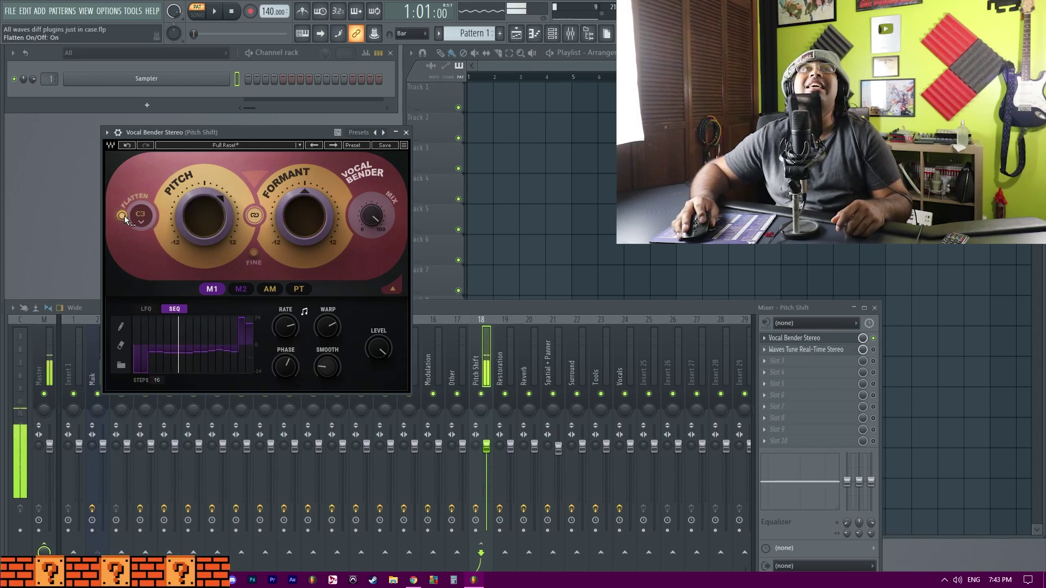
{"action": "left_click", "coordinate": [122, 216]}
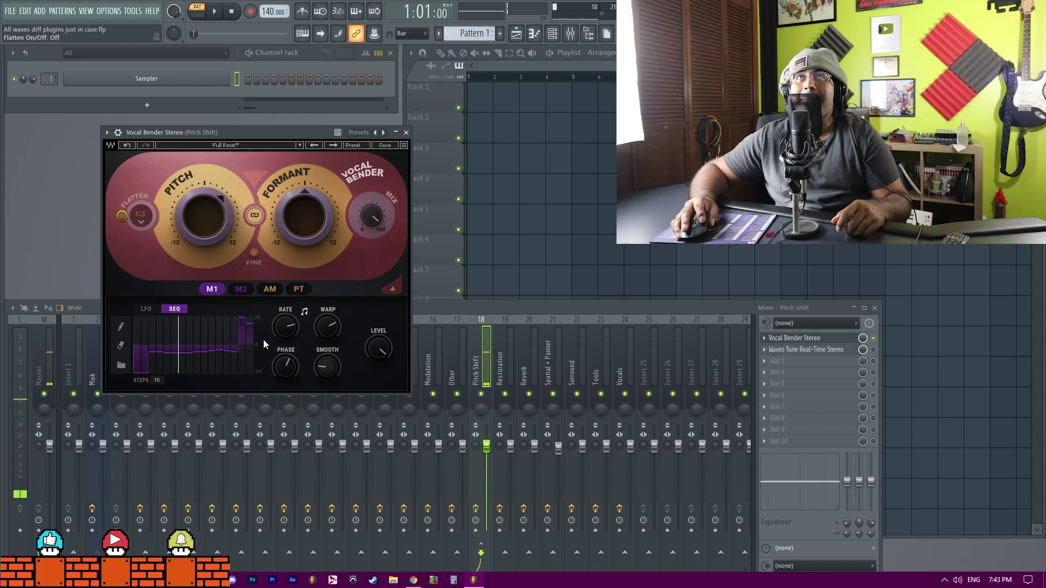
{"action": "left_click_drag", "start_coordinate": [285, 367], "coordinate": [306, 325]}
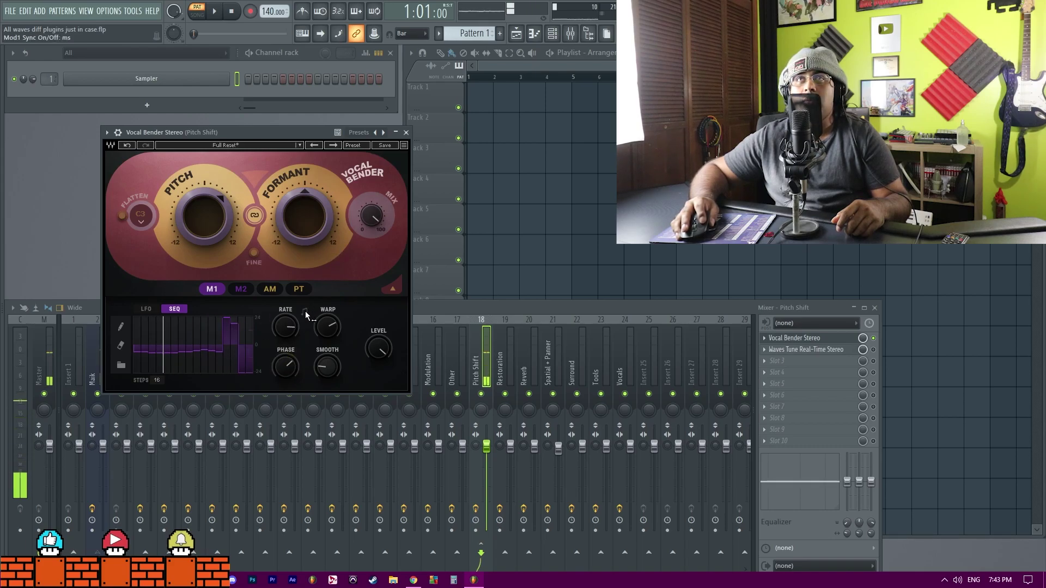
Modulate the Pitch at 8 semitones with the M1 LFO at a 1/16D rate, and turn the Mix fully down
{"action": "left_click", "coordinate": [238, 289]}
{"action": "mouse_move", "coordinate": [212, 288]}
{"action": "left_mouse_down"}
{"action": "mouse_move", "coordinate": [214, 195]}
{"action": "mouse_move", "coordinate": [220, 243]}
{"action": "mouse_move", "coordinate": [208, 223]}
{"action": "left_mouse_up"}
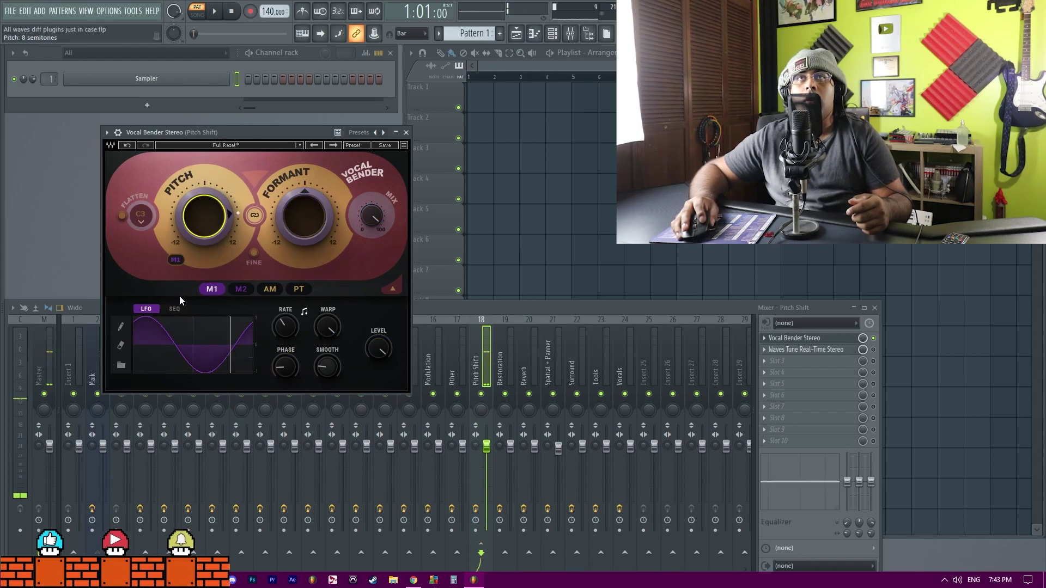
{"action": "left_click", "coordinate": [171, 264]}
{"action": "left_click_drag", "start_coordinate": [289, 326], "coordinate": [327, 311]}
{"action": "left_click_drag", "start_coordinate": [285, 366], "coordinate": [289, 329]}
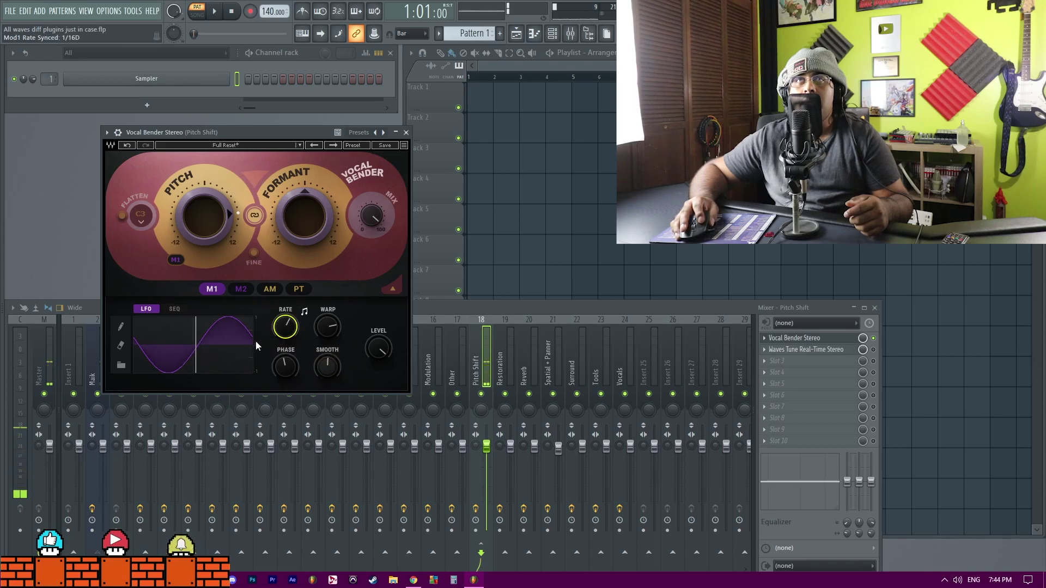
{"action": "left_click_drag", "start_coordinate": [177, 261], "coordinate": [234, 177]}
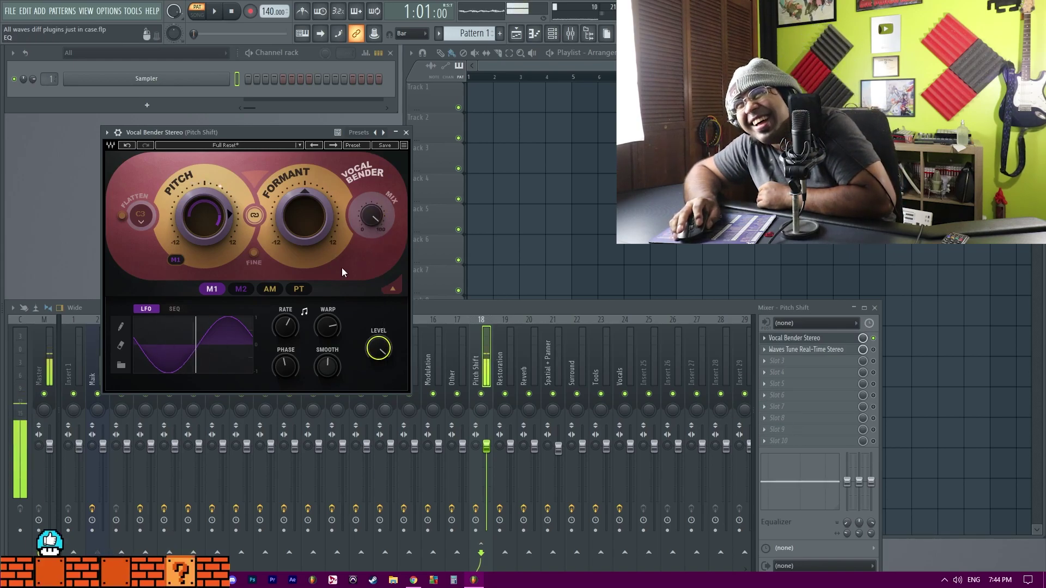
{"action": "left_click_drag", "start_coordinate": [374, 222], "coordinate": [376, 250]}
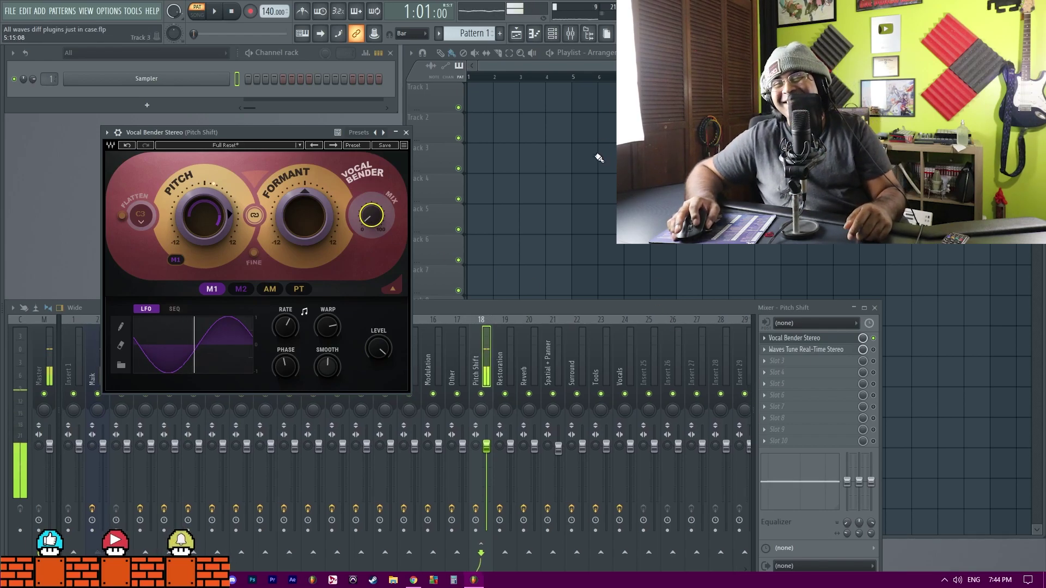
Close Vocal Bender and briefly view Waves Tune Real-Time on the Pitch Shift track
{"action": "left_click", "coordinate": [812, 338]}
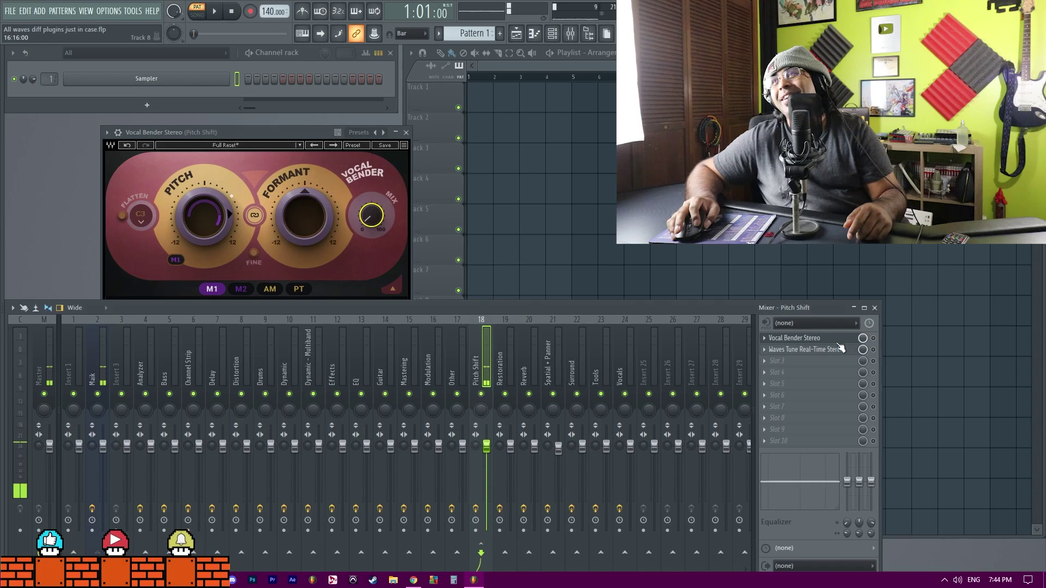
{"action": "left_click", "coordinate": [831, 340]}
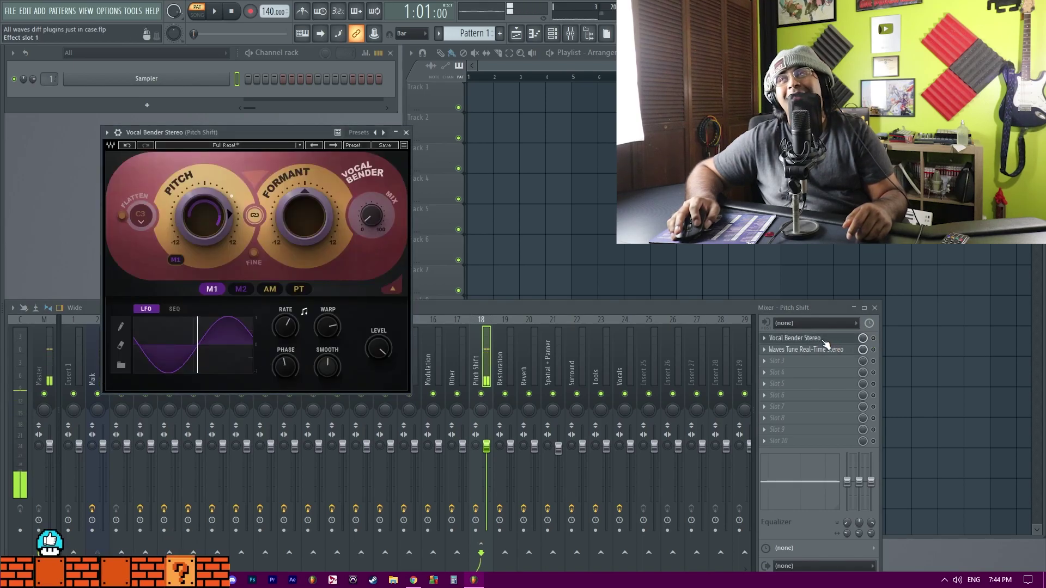
{"action": "left_click", "coordinate": [822, 339]}
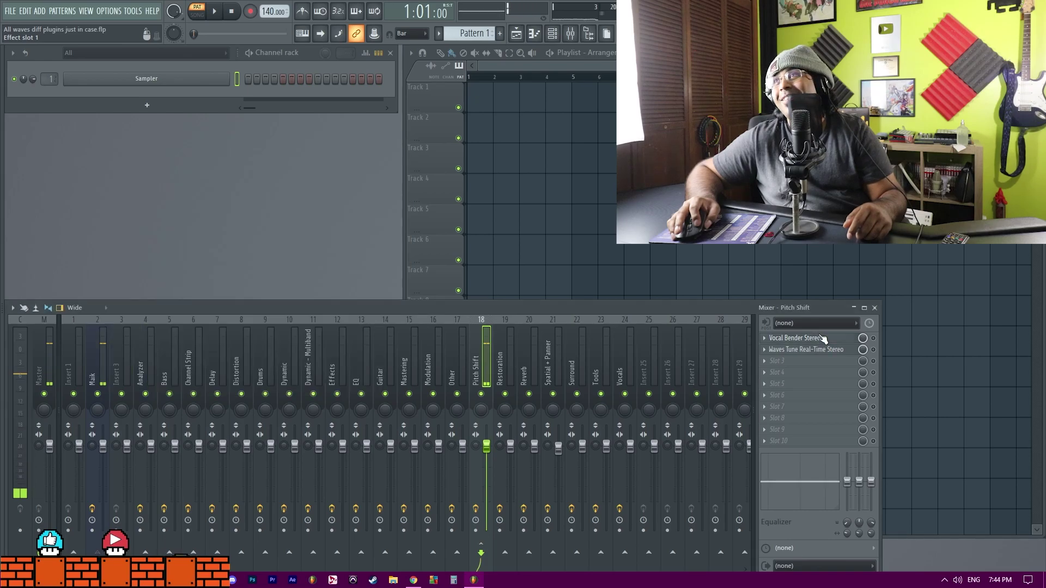
{"action": "left_click", "coordinate": [806, 349]}
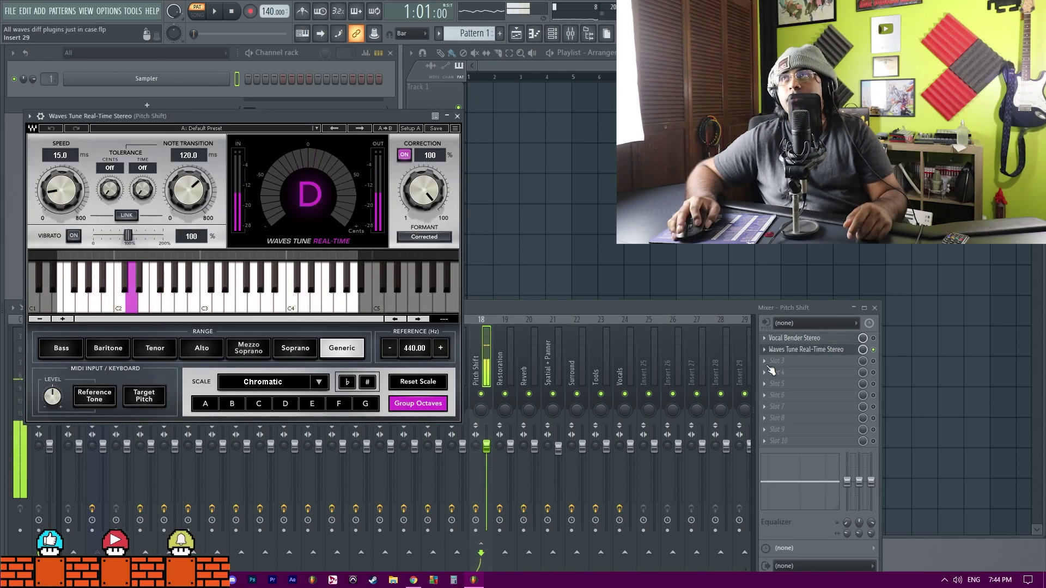
{"action": "left_click", "coordinate": [807, 349]}
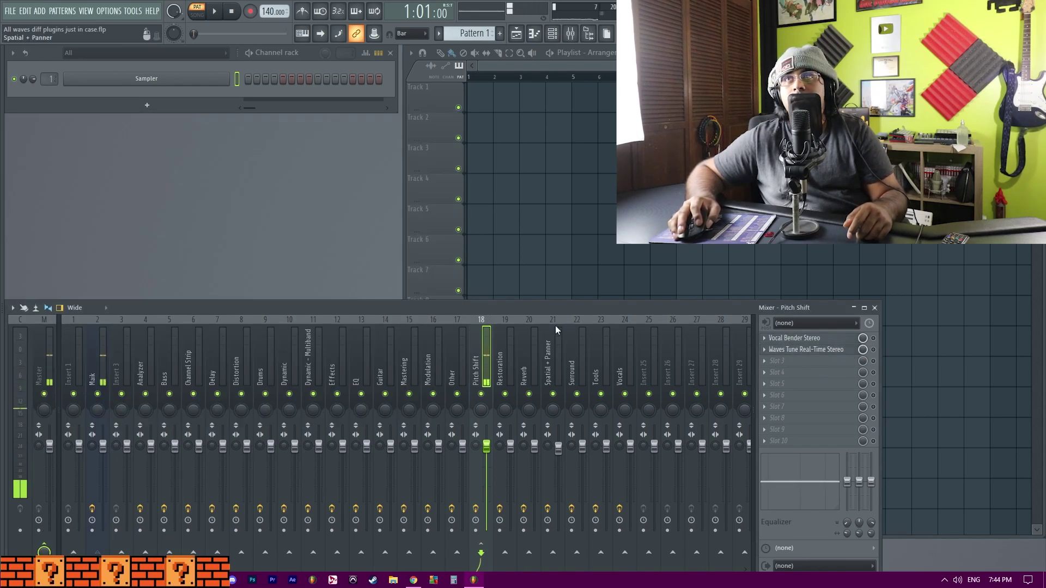
Route the voice input track to the Restoration track instead of Pitch Shift and select Restoration
{"action": "left_click", "coordinate": [505, 348]}
{"action": "left_click", "coordinate": [96, 382]}
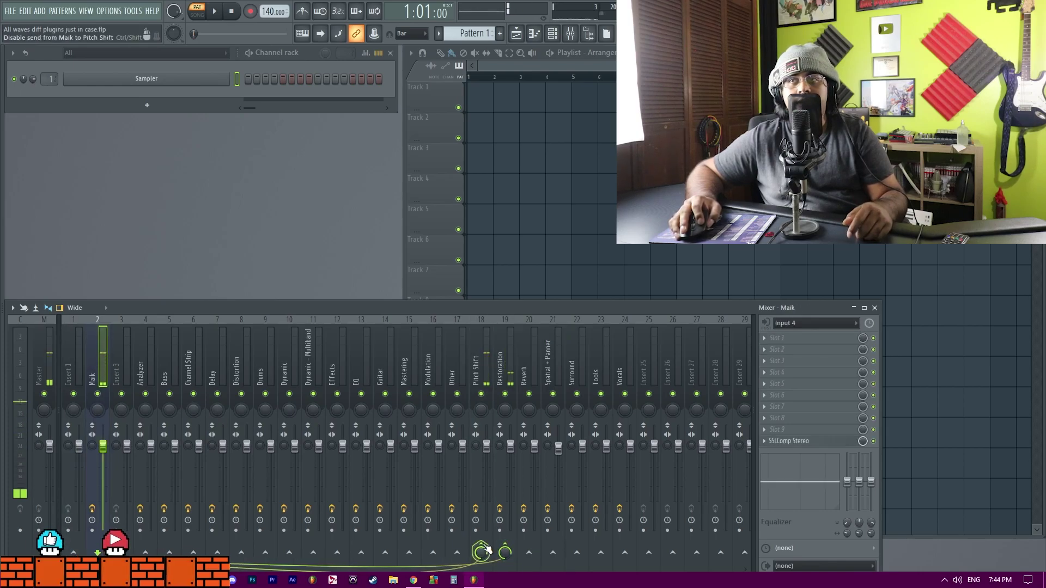
{"action": "left_click", "coordinate": [515, 357]}
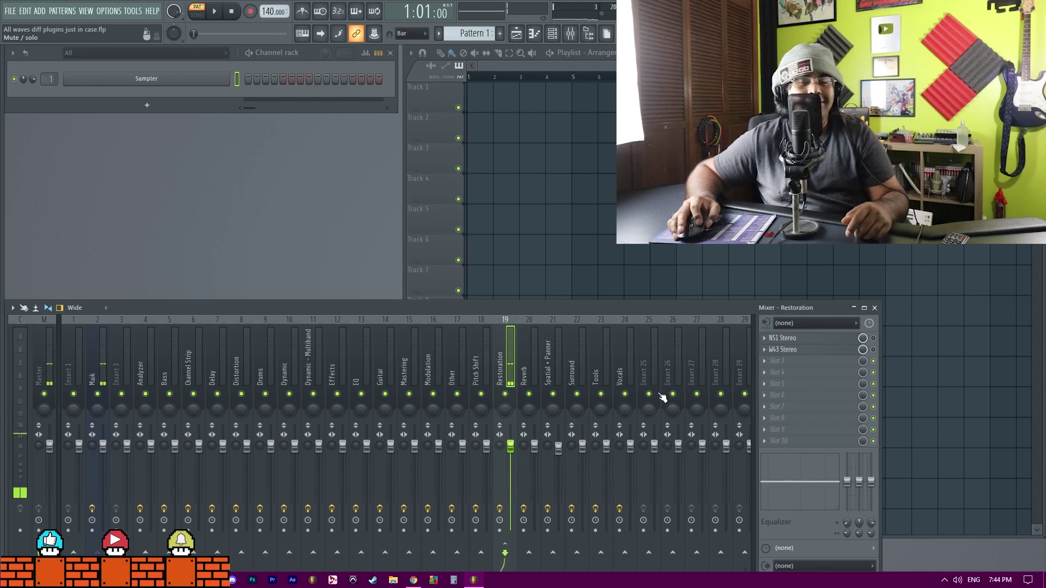
Open NS1 and W43 side by side on the Restoration track and lower W43's High Mid and Low Mid bands
{"action": "left_click", "coordinate": [828, 339]}
{"action": "left_click", "coordinate": [833, 350]}
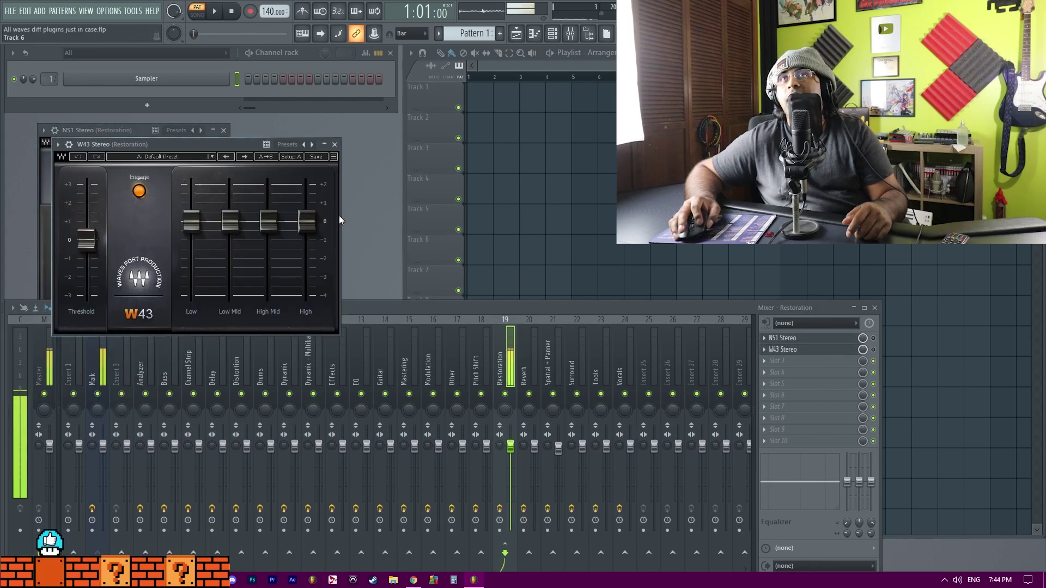
{"action": "left_click_drag", "start_coordinate": [223, 143], "coordinate": [487, 119]}
{"action": "left_click_drag", "start_coordinate": [102, 125], "coordinate": [174, 59]}
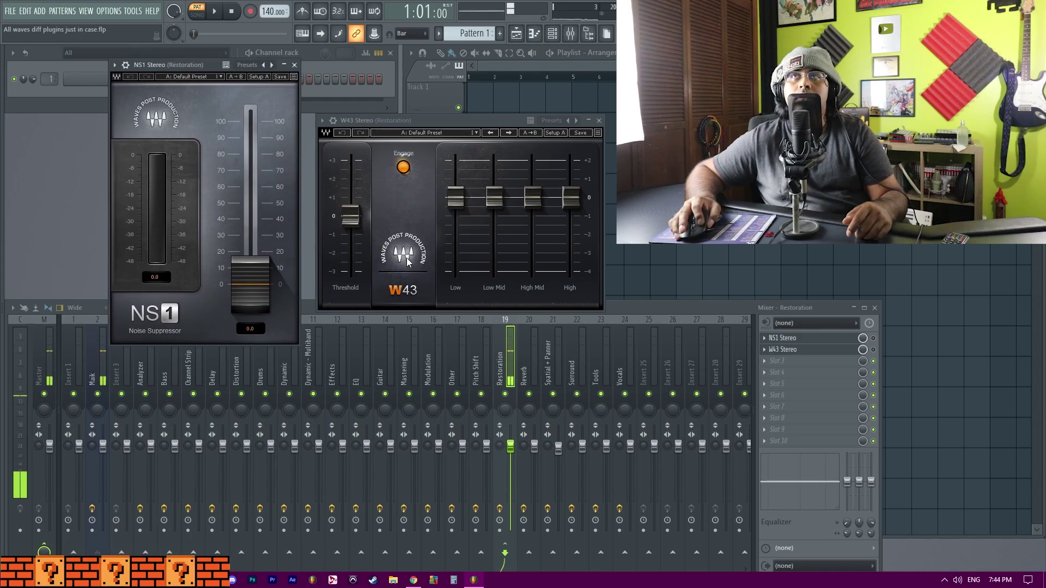
{"action": "left_click_drag", "start_coordinate": [532, 197], "coordinate": [493, 221]}
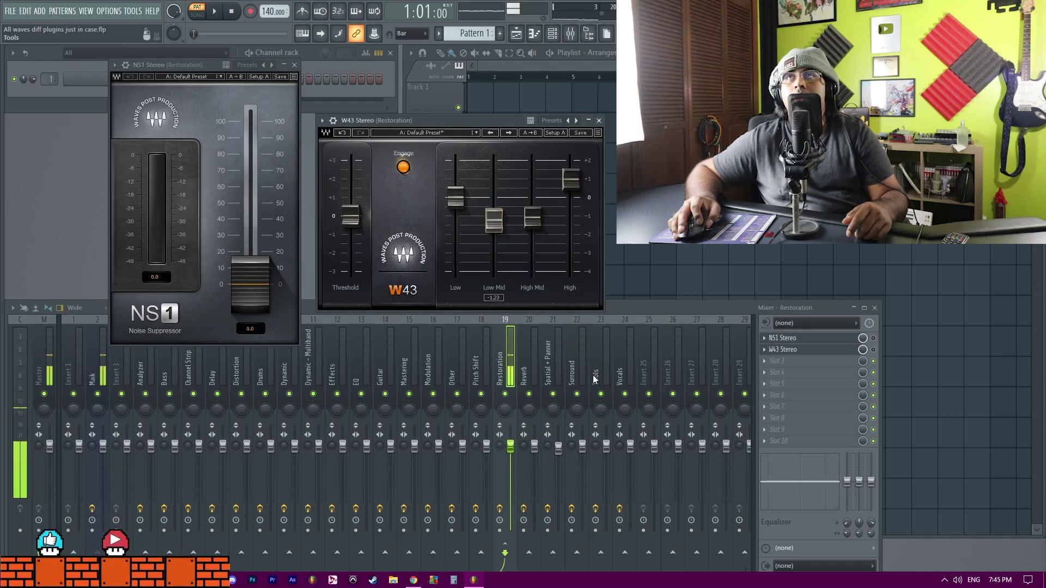
Open IRLive on the Reverb track and close the NS1 and W43 plugins
{"action": "left_click", "coordinate": [522, 353]}
{"action": "left_click", "coordinate": [801, 338]}
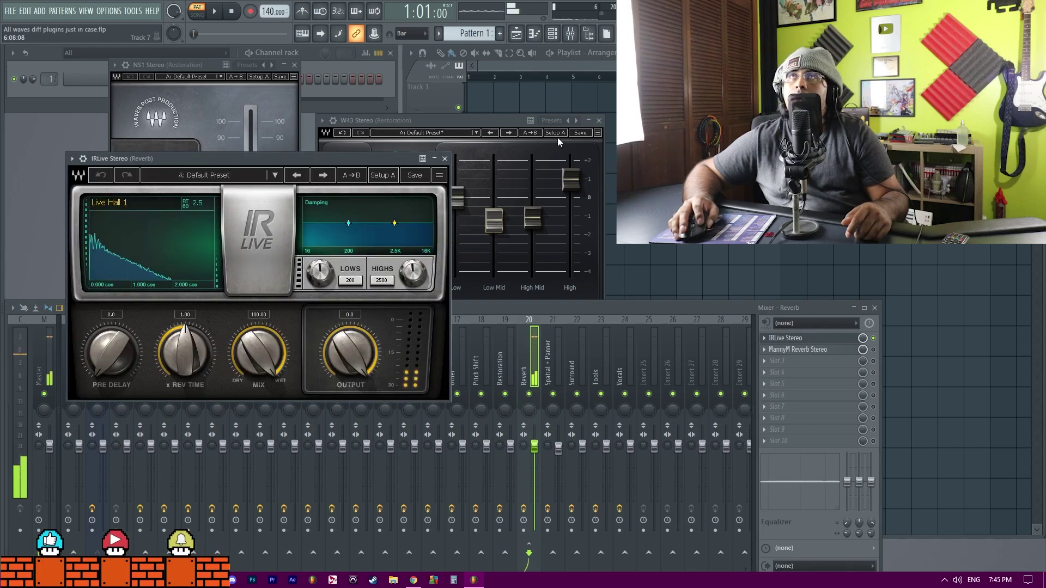
{"action": "left_click", "coordinate": [599, 120]}
{"action": "left_click", "coordinate": [295, 66]}
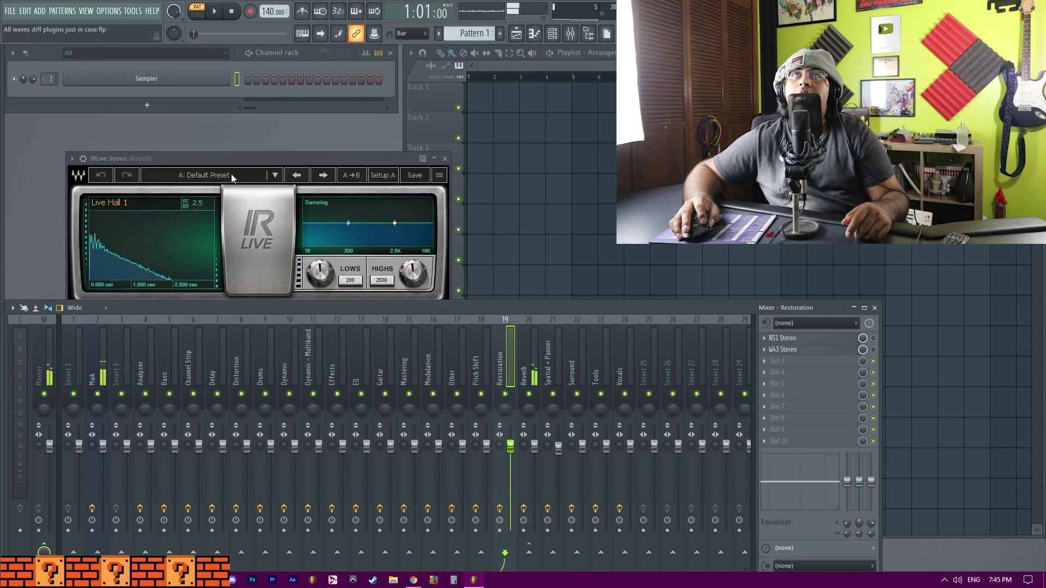
{"action": "left_click_drag", "start_coordinate": [238, 160], "coordinate": [270, 124]}
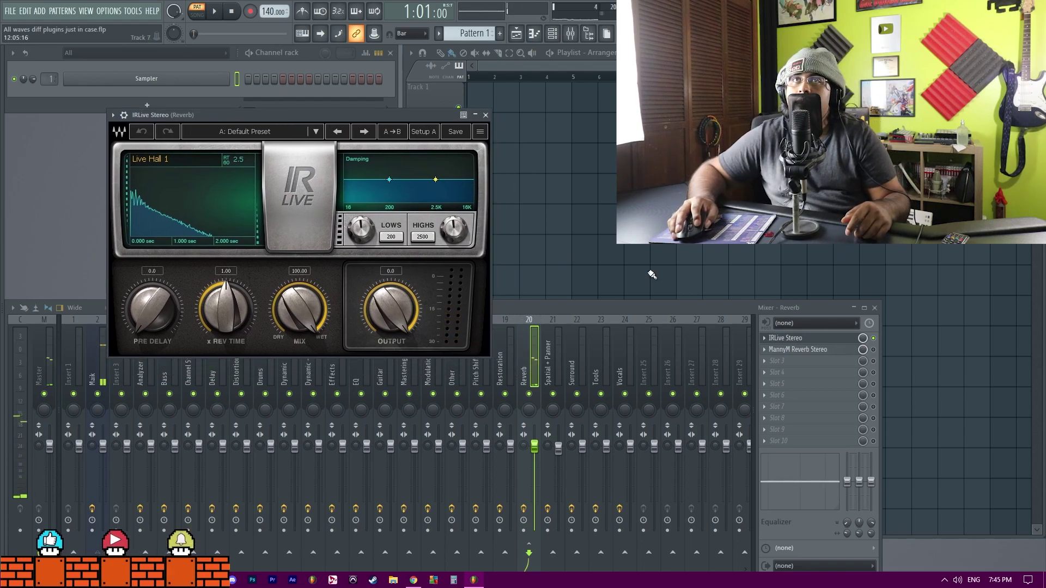
Try IRLive's Mix down at 1% and return it to 100%
{"action": "mouse_move", "coordinate": [310, 300]}
{"action": "left_mouse_down"}
{"action": "mouse_move", "coordinate": [300, 322]}
{"action": "mouse_move", "coordinate": [300, 310]}
{"action": "left_mouse_up"}
{"action": "left_click_drag", "start_coordinate": [299, 315], "coordinate": [300, 312]}
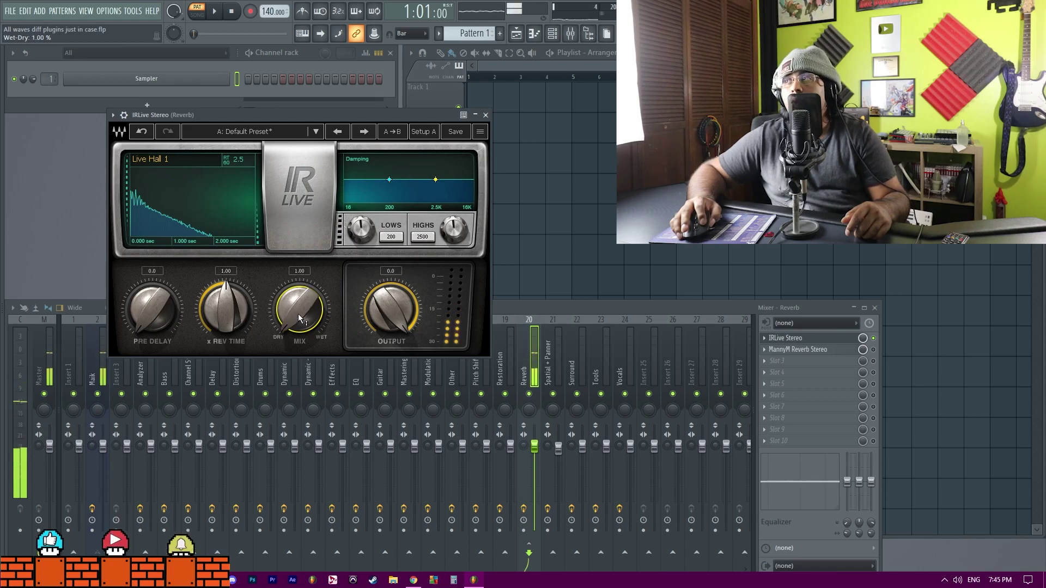
{"action": "left_click_drag", "start_coordinate": [299, 314], "coordinate": [298, 267]}
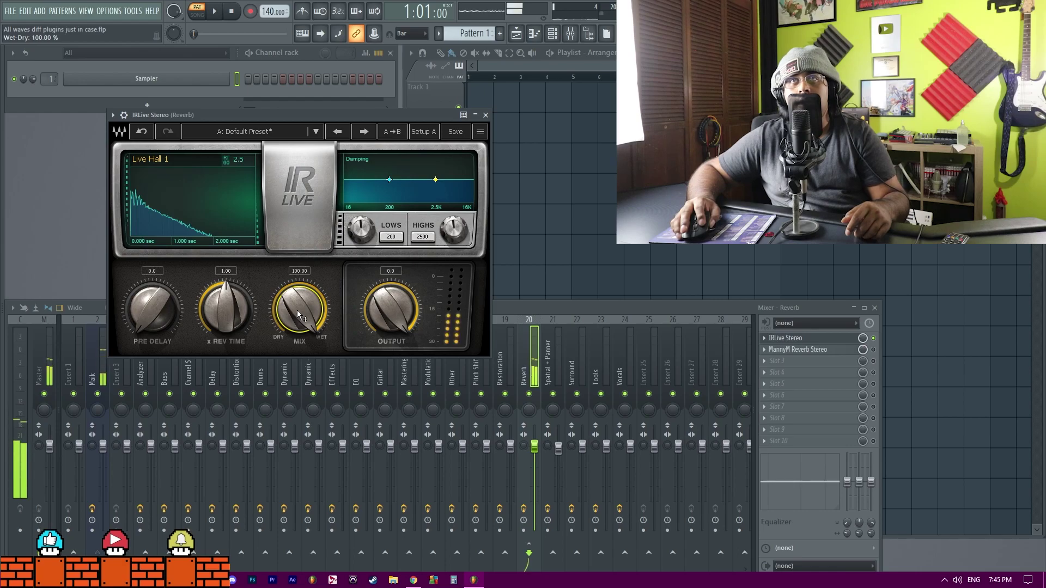
Try IRLive's Pre Delay and set the Rev Time to 1.27 on the Live Short Plate 1 preset
{"action": "left_click_drag", "start_coordinate": [225, 305], "coordinate": [225, 327]}
{"action": "left_click_drag", "start_coordinate": [152, 308], "coordinate": [152, 289]}
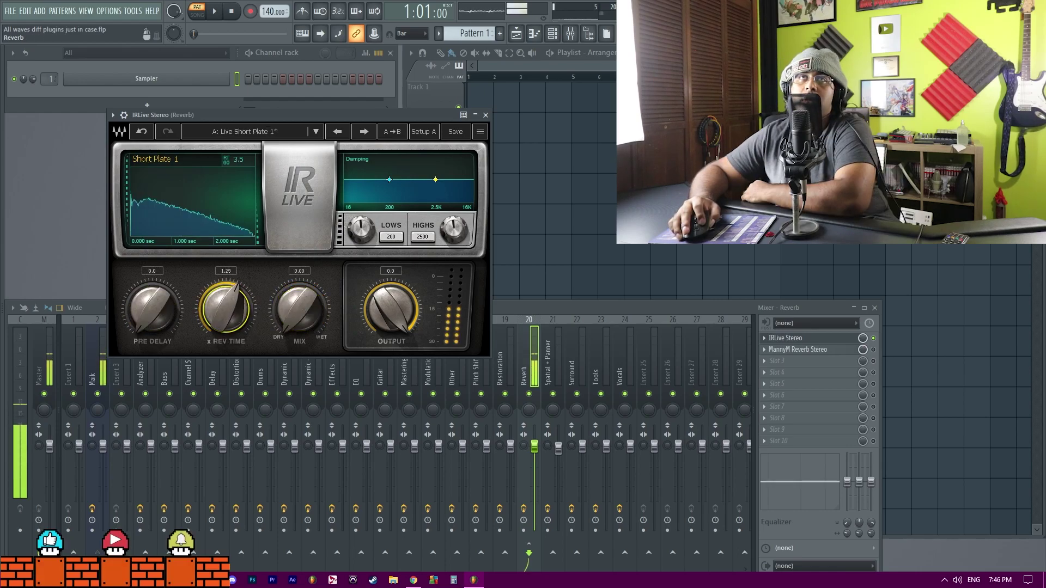
{"action": "left_click_drag", "start_coordinate": [225, 307], "coordinate": [217, 242]}
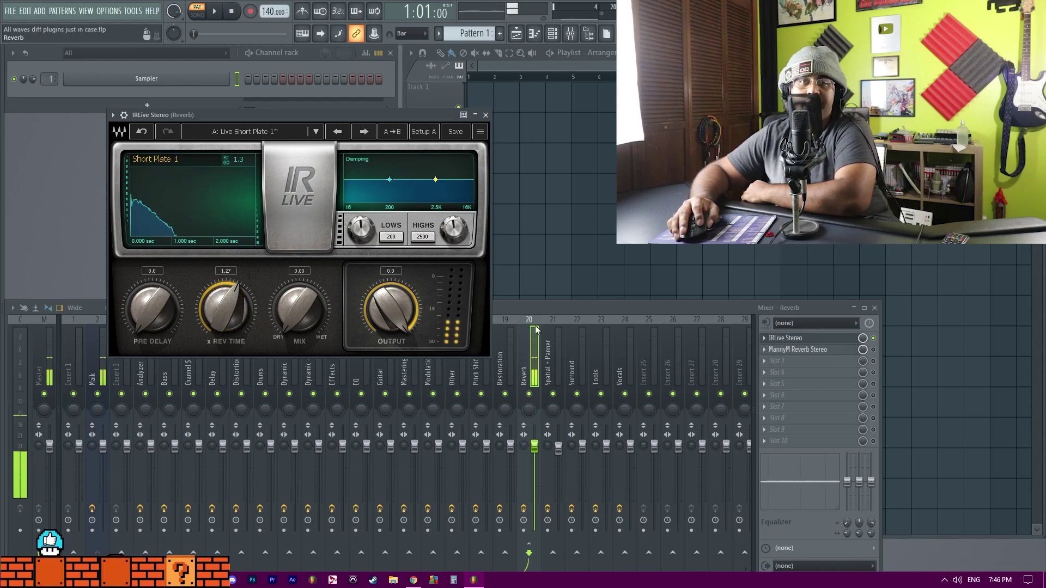
Close IRLive, open MannyM Reverb on the Reverb track and set its Comp to 34.2
{"action": "left_click", "coordinate": [855, 338]}
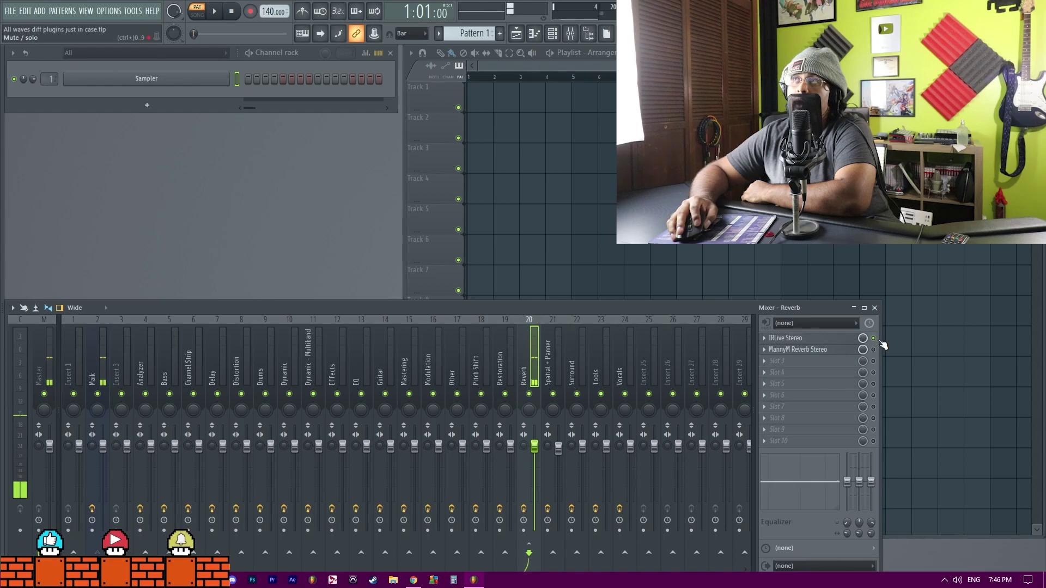
{"action": "left_click", "coordinate": [797, 349]}
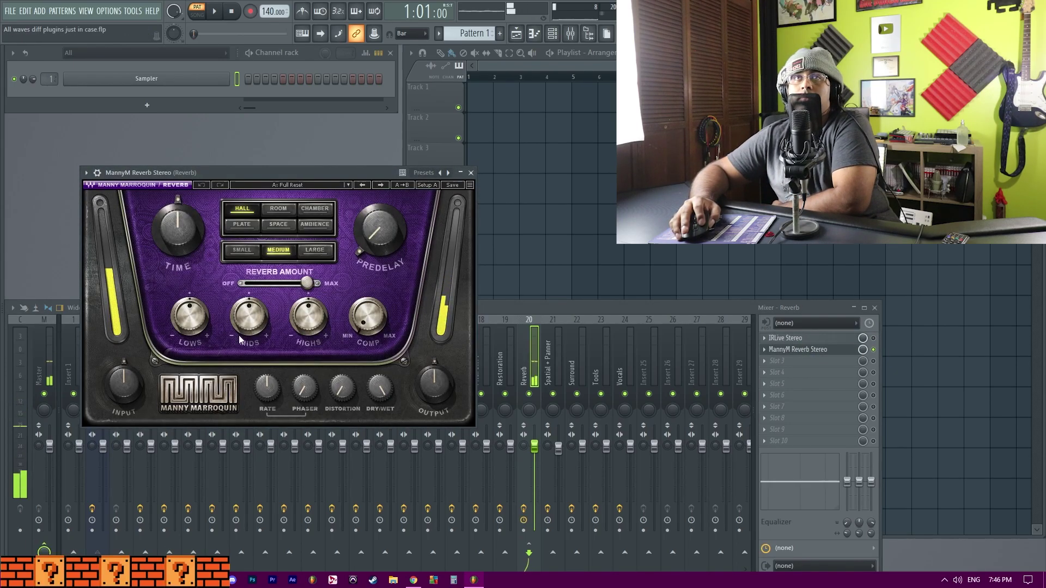
{"action": "left_click_drag", "start_coordinate": [351, 319], "coordinate": [368, 308]}
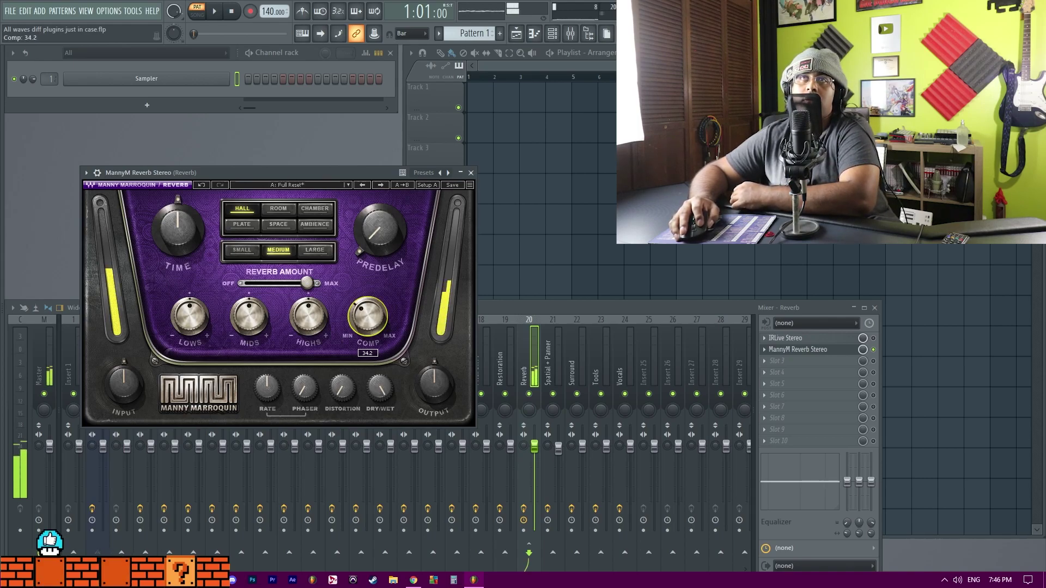
Try MannyM Reverb's Reverb Amount at 3.8 and set its Highs to -11.4 and Lows to 23
{"action": "left_click_drag", "start_coordinate": [306, 283], "coordinate": [252, 283]}
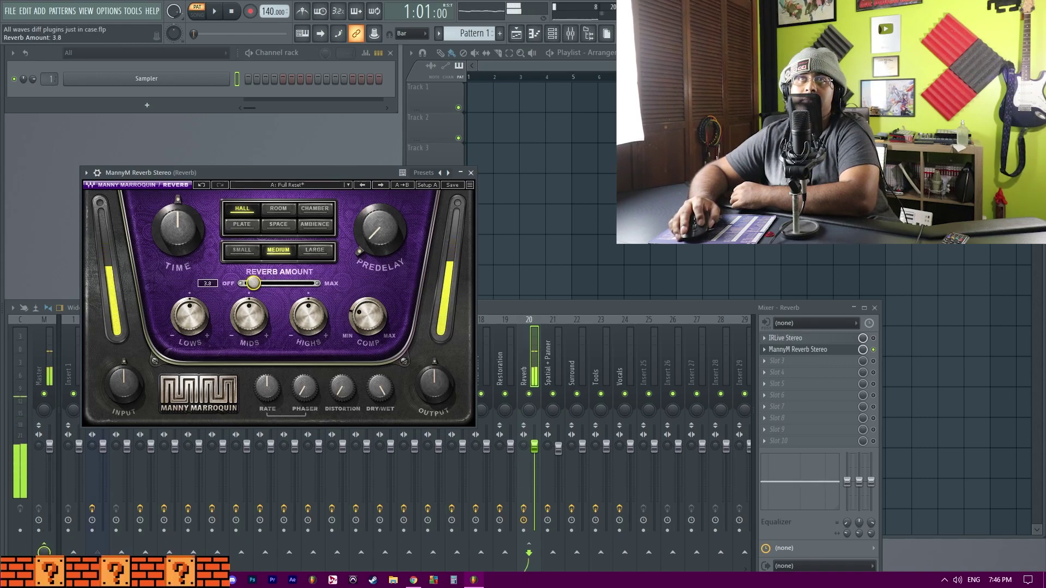
{"action": "left_click_drag", "start_coordinate": [254, 286], "coordinate": [308, 332]}
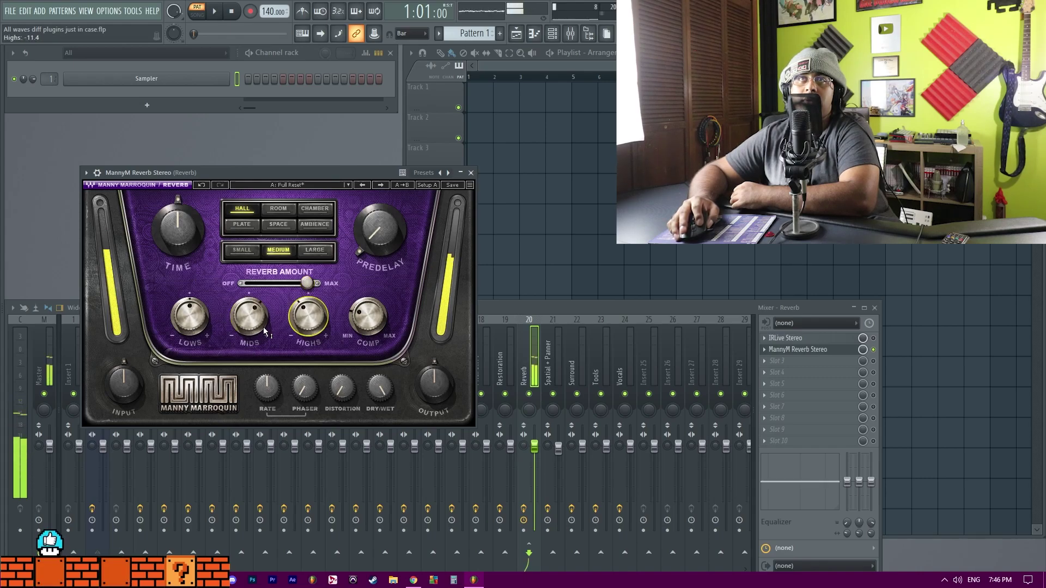
{"action": "left_click_drag", "start_coordinate": [189, 316], "coordinate": [190, 303]}
Raise MannyM Reverb's Time, switch the reverb type from Hall to Space and raise the Time again
{"action": "mouse_move", "coordinate": [174, 236]}
{"action": "left_mouse_down"}
{"action": "mouse_move", "coordinate": [173, 225]}
{"action": "mouse_move", "coordinate": [168, 235]}
{"action": "left_mouse_up"}
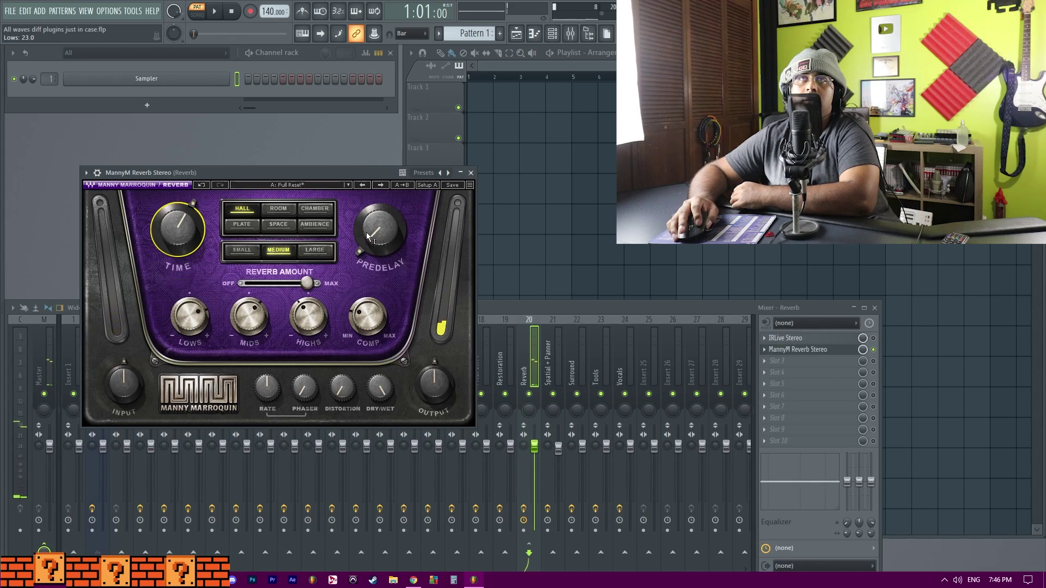
{"action": "left_click", "coordinate": [262, 228]}
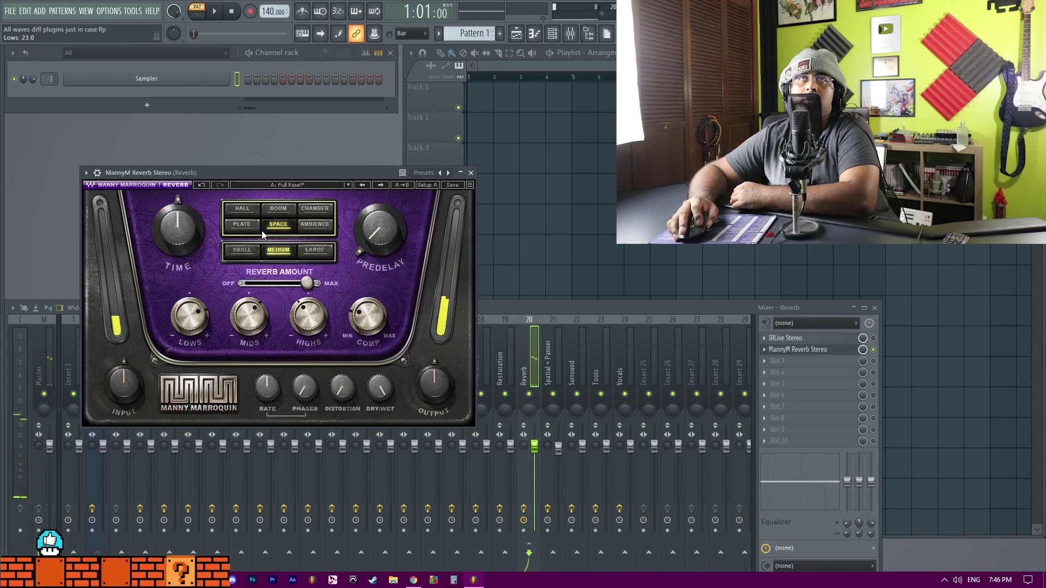
{"action": "left_click_drag", "start_coordinate": [165, 233], "coordinate": [165, 231]}
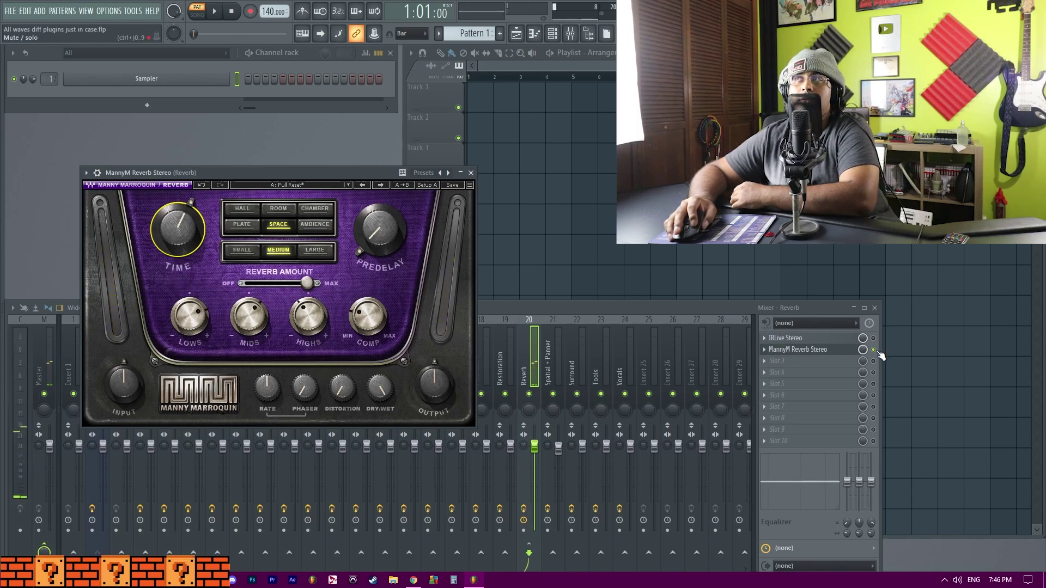
Route the live input track to Spatial + Panner instead of Reverb, open NX Stereo and spread its virtual speakers wider apart
{"action": "left_click", "coordinate": [522, 355]}
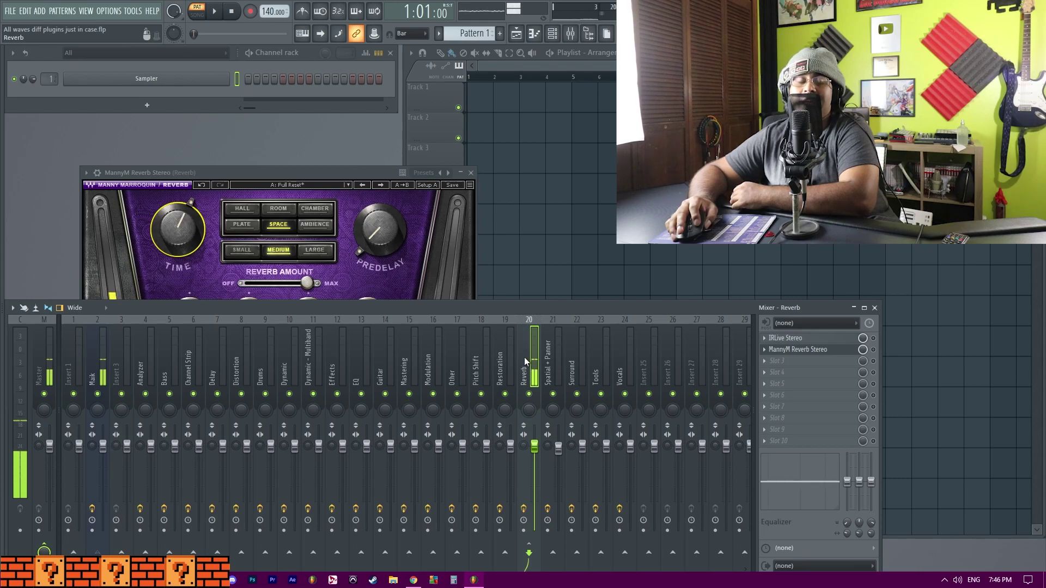
{"action": "left_click", "coordinate": [101, 381]}
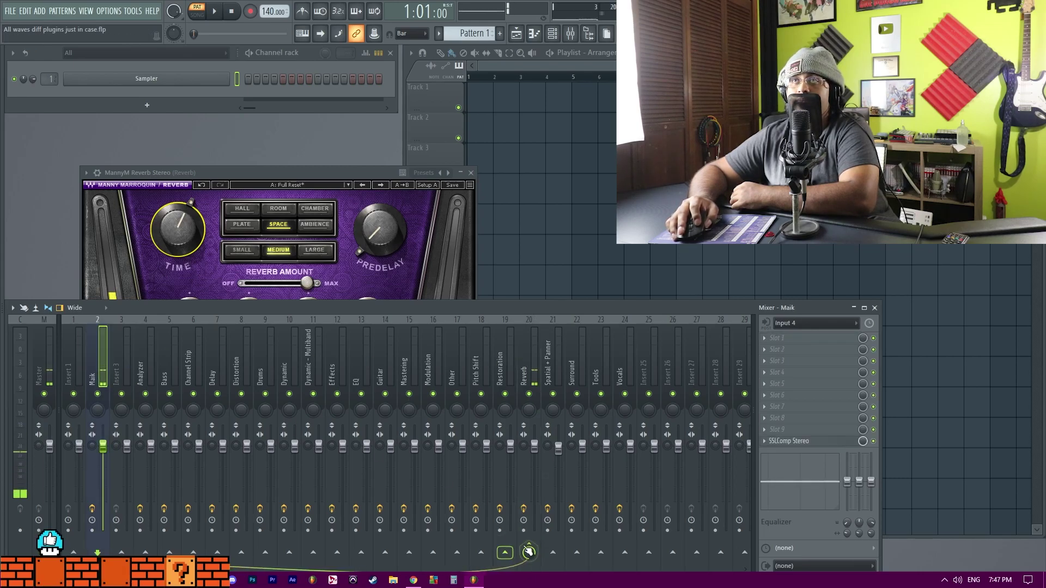
{"action": "left_click", "coordinate": [549, 354]}
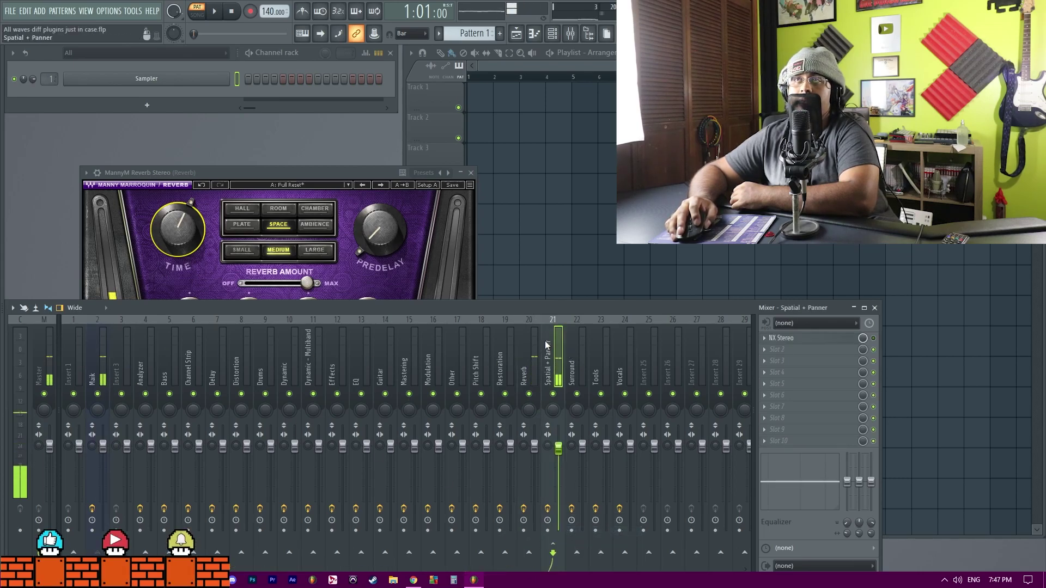
{"action": "left_click", "coordinate": [797, 338]}
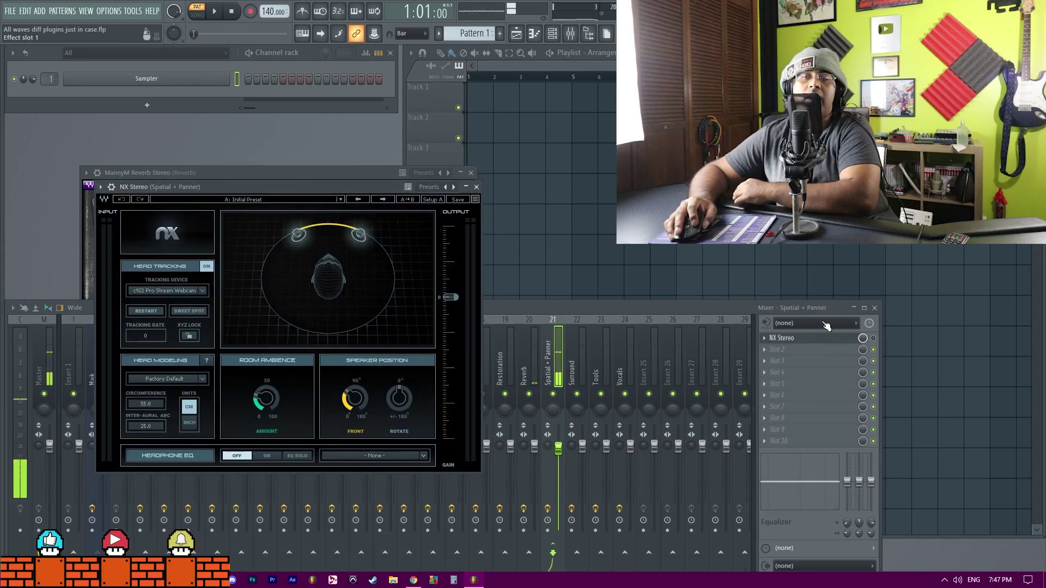
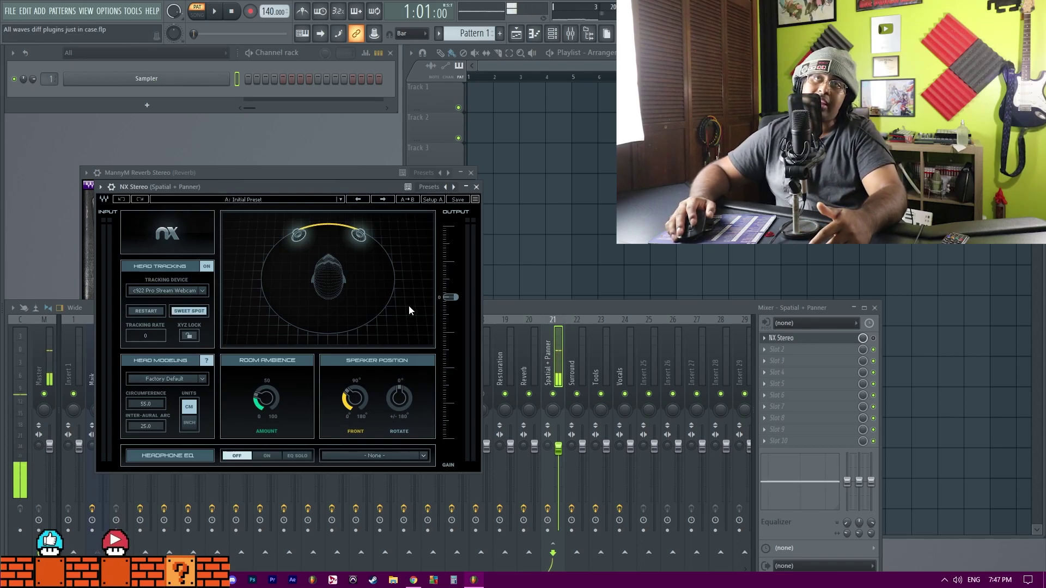
{"action": "mouse_move", "coordinate": [367, 234]}
{"action": "left_mouse_down"}
{"action": "mouse_move", "coordinate": [381, 248]}
{"action": "mouse_move", "coordinate": [350, 236]}
{"action": "left_mouse_up"}
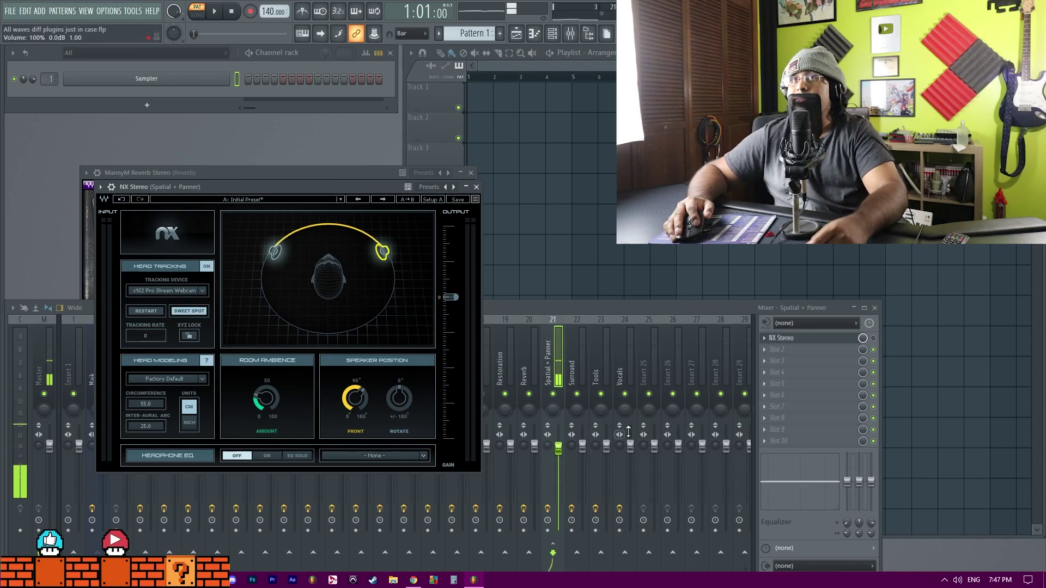
Move on to the Surround track and open its IR360, R360, S360 Imager and WLM Plus plugins
{"action": "left_click", "coordinate": [848, 340]}
{"action": "left_click", "coordinate": [584, 374]}
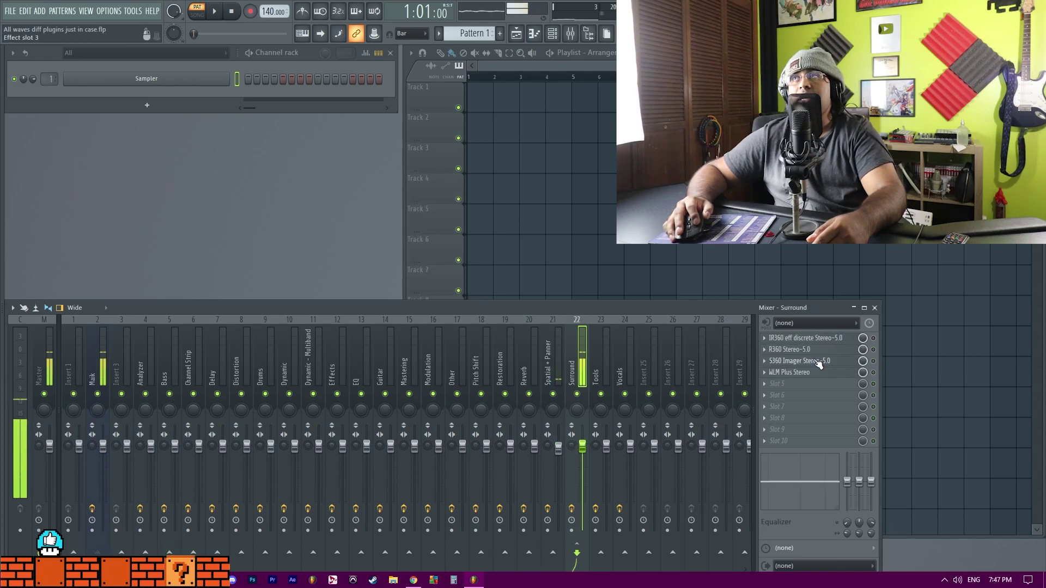
{"action": "left_click", "coordinate": [823, 342]}
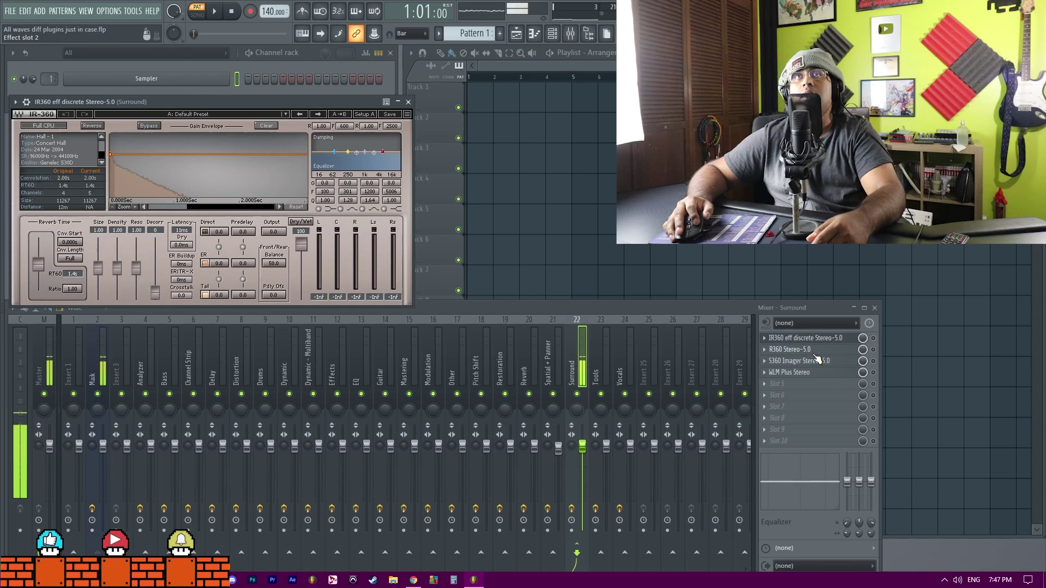
{"action": "left_click", "coordinate": [814, 351]}
{"action": "left_click", "coordinate": [815, 362]}
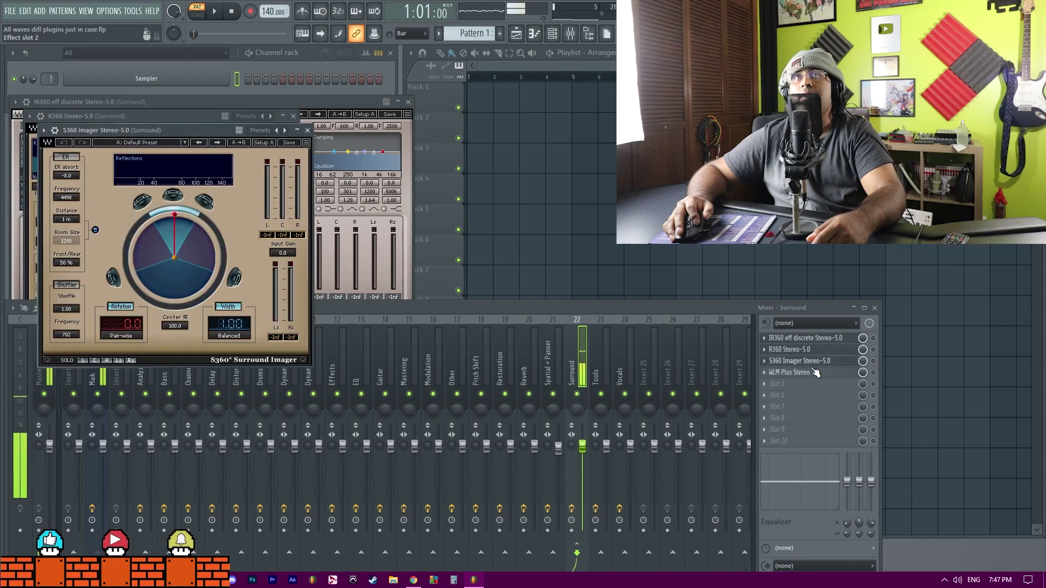
{"action": "left_click", "coordinate": [814, 373]}
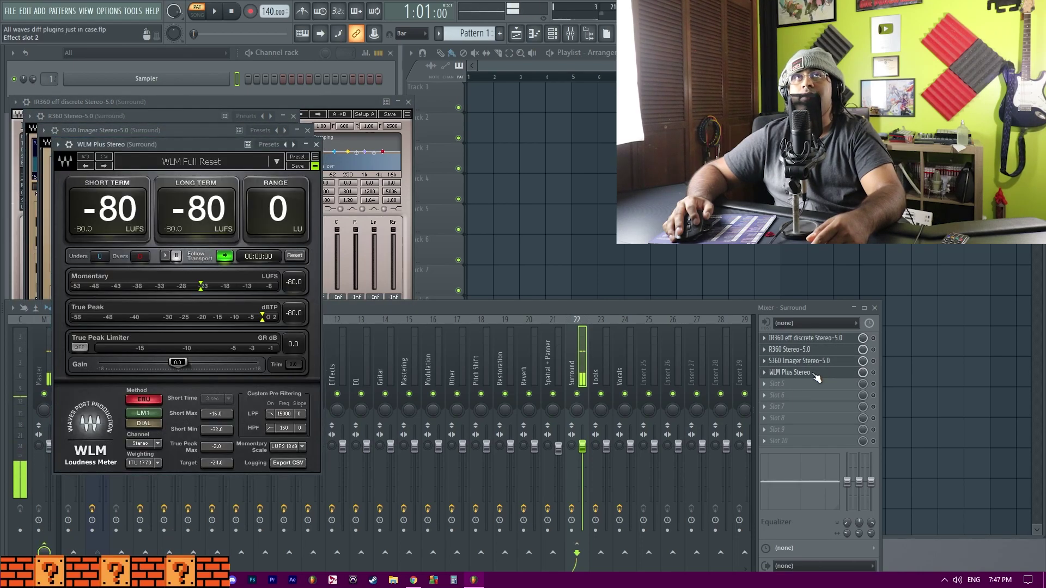
Move the WLM Plus window aside and delete the plugin from the Surround track
{"action": "left_click_drag", "start_coordinate": [181, 145], "coordinate": [668, 89]}
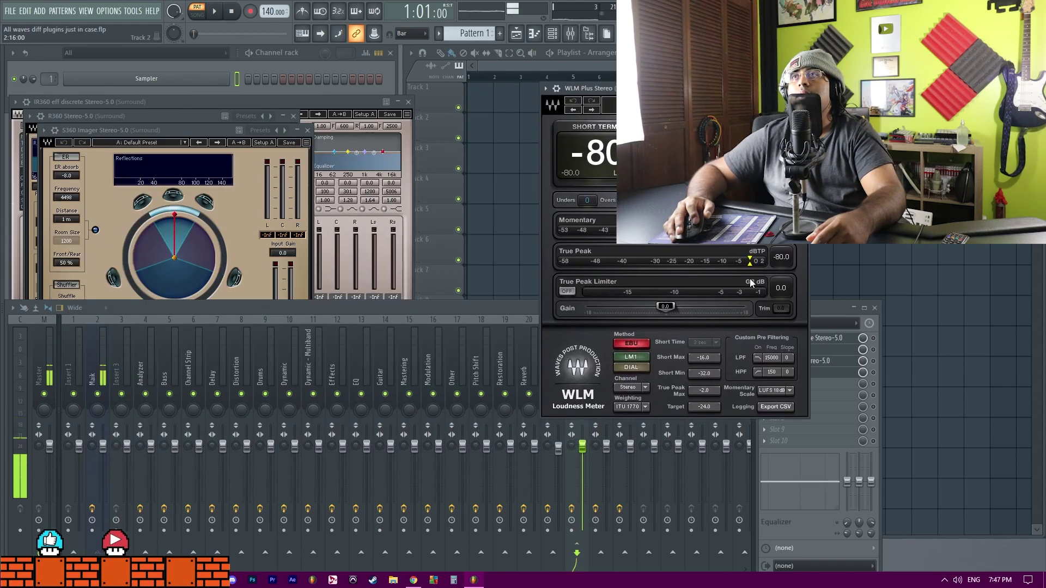
{"action": "left_click", "coordinate": [776, 372]}
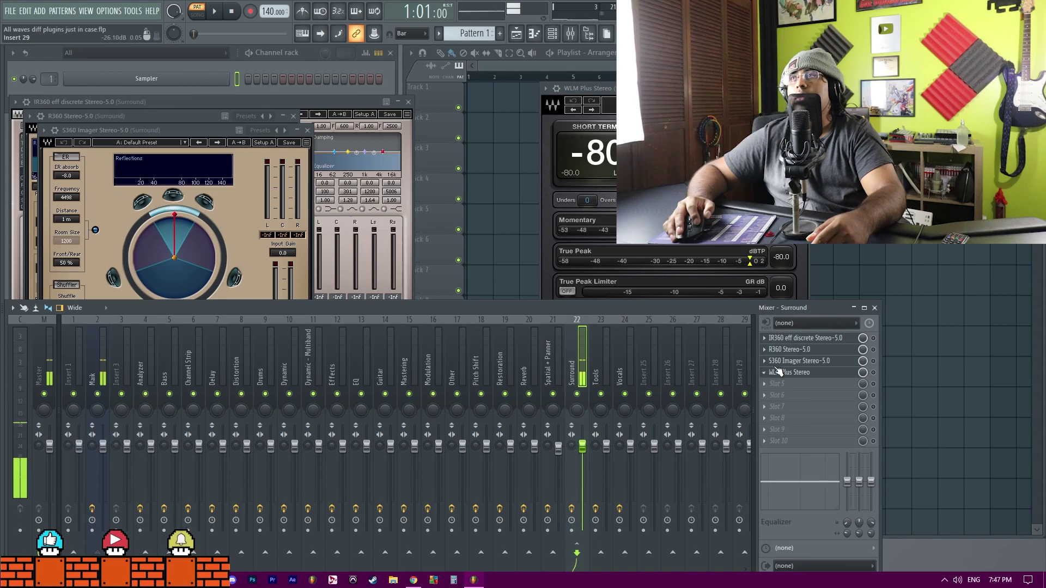
{"action": "right_click", "coordinate": [774, 376]}
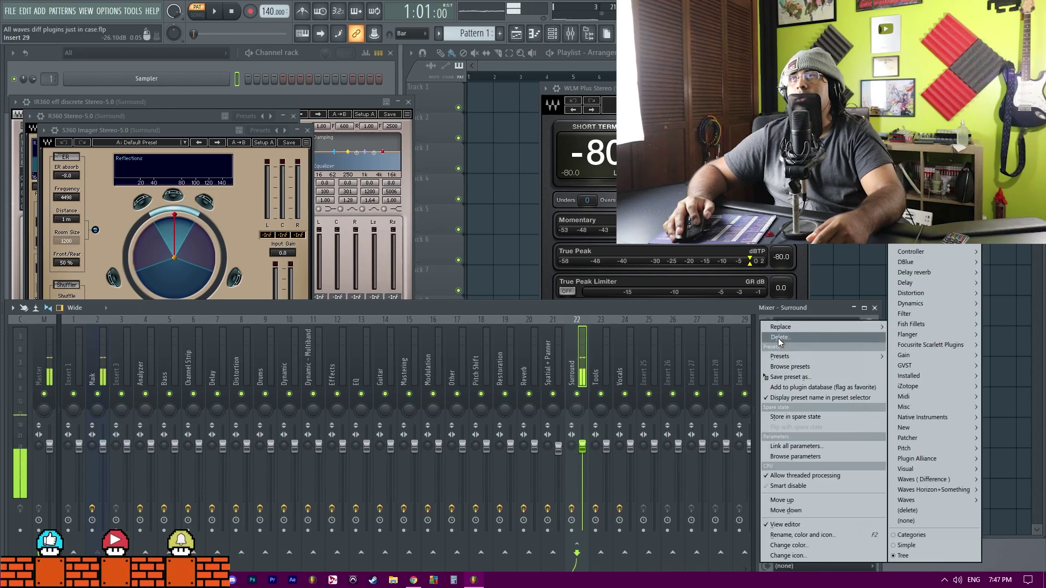
{"action": "left_click", "coordinate": [815, 330]}
Glance at the Tools track and close the IR360, S360 Imager and R360 plugin windows
{"action": "left_click", "coordinate": [576, 327]}
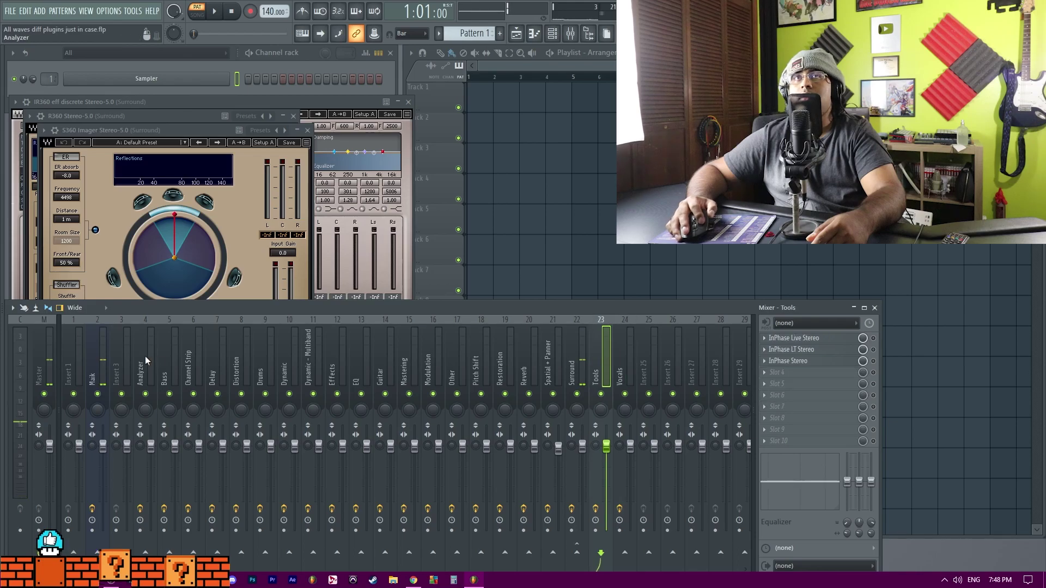
{"action": "left_click", "coordinate": [408, 102]}
{"action": "left_click", "coordinate": [309, 131]}
{"action": "left_click", "coordinate": [293, 116]}
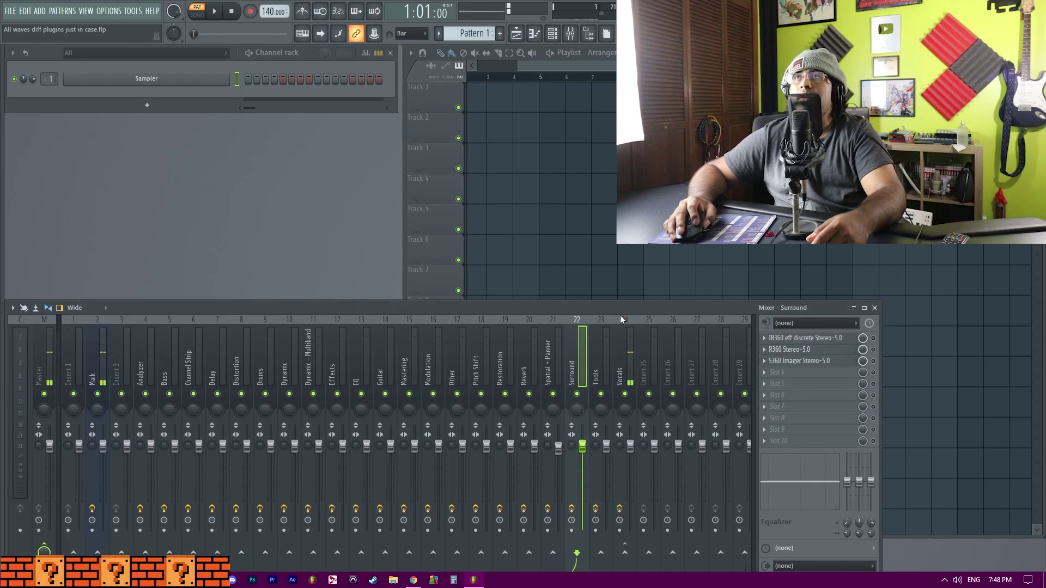
Select the Vocals track, open and enable Butch Vig Vocals, and position its window clear of the effect slots
{"action": "left_click", "coordinate": [640, 347]}
{"action": "left_click", "coordinate": [631, 361]}
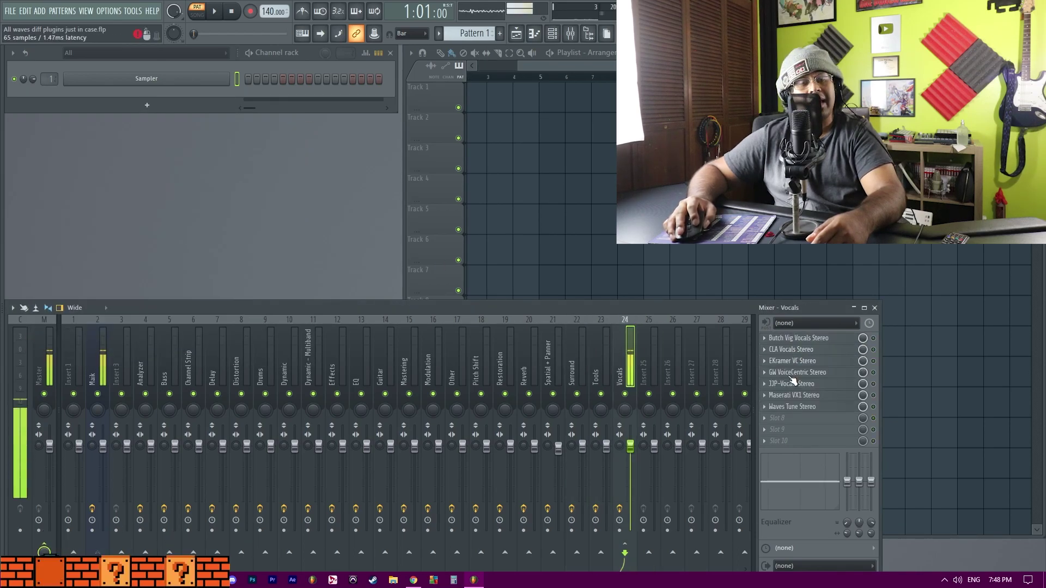
{"action": "left_click", "coordinate": [821, 338]}
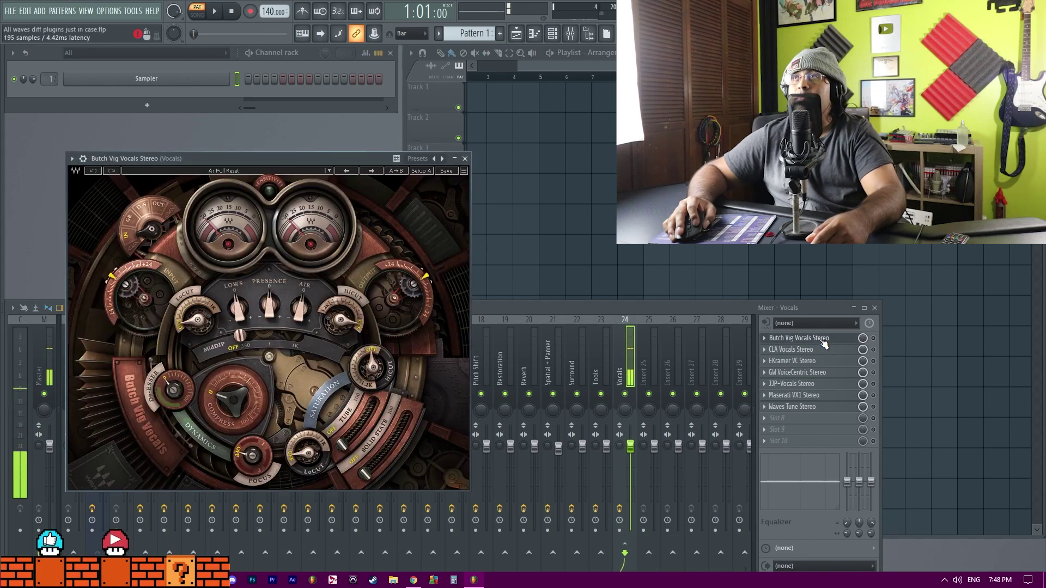
{"action": "left_click", "coordinate": [873, 338]}
{"action": "left_click_drag", "start_coordinate": [220, 161], "coordinate": [159, 52]}
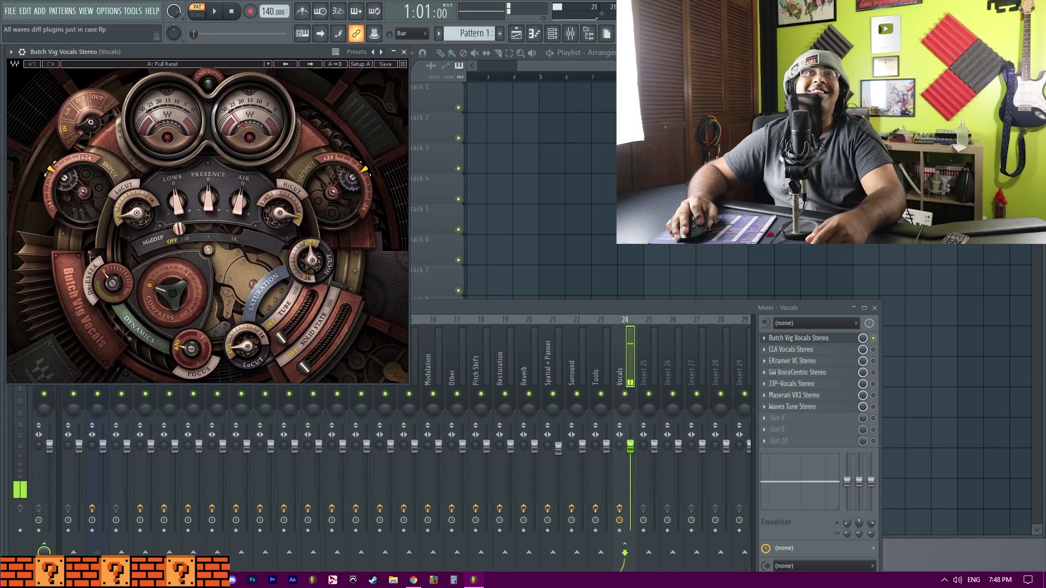
{"action": "left_click_drag", "start_coordinate": [266, 53], "coordinate": [455, 166]}
Set Butch Vig Vocals' Lows to 2.2, raise Compress and try the DeEsser at 71.4
{"action": "left_click_drag", "start_coordinate": [470, 320], "coordinate": [403, 297]}
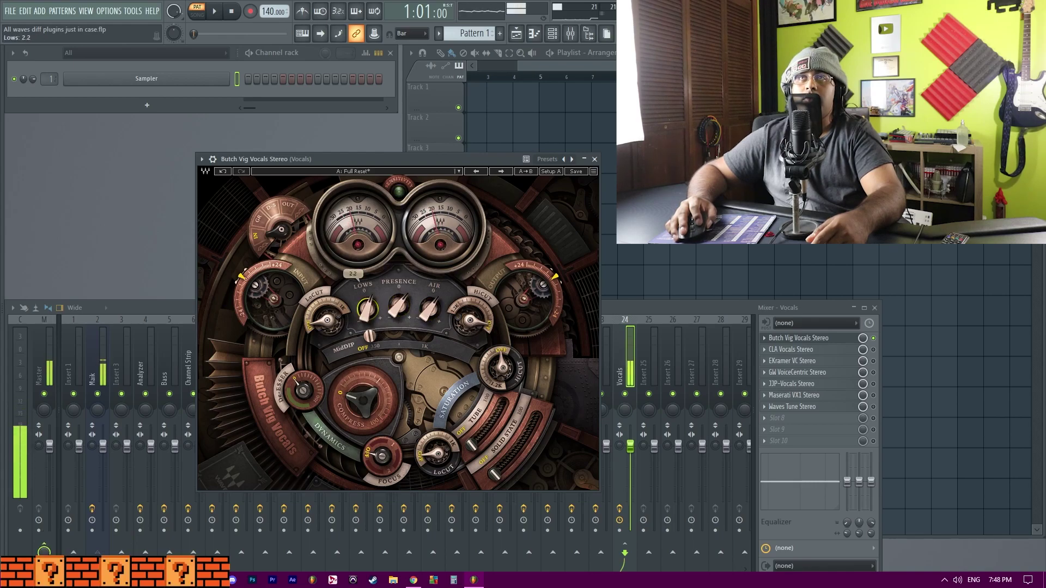
{"action": "left_click_drag", "start_coordinate": [347, 404], "coordinate": [329, 443]}
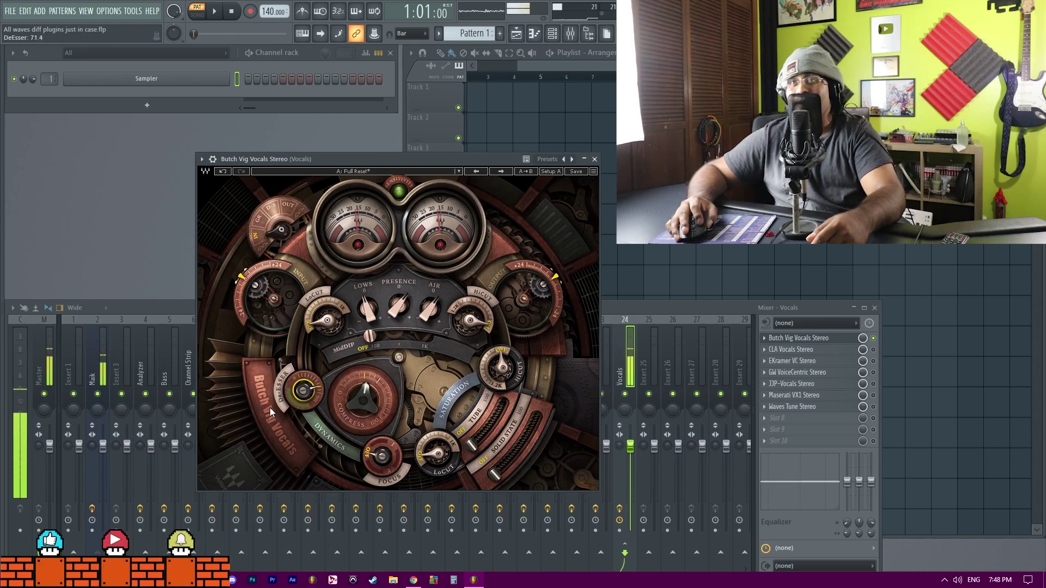
Try Butch Vig Vocals' Focus at 2, Off and 1, and raise the saturation LoCut to 1000
{"action": "left_click", "coordinate": [385, 459]}
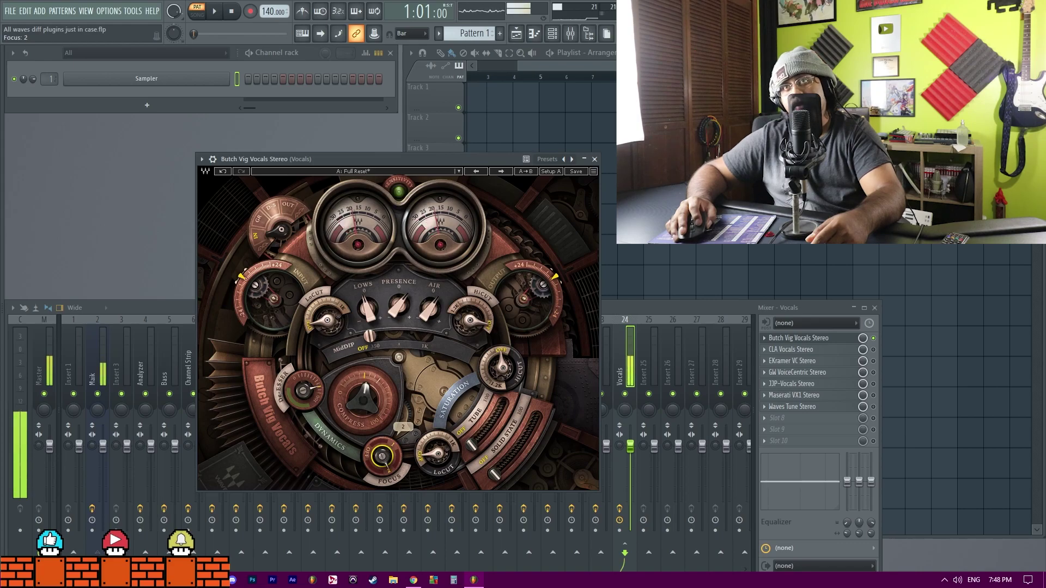
{"action": "scroll", "coordinate": [385, 459], "scroll_direction": "down", "scroll_amount": 1}
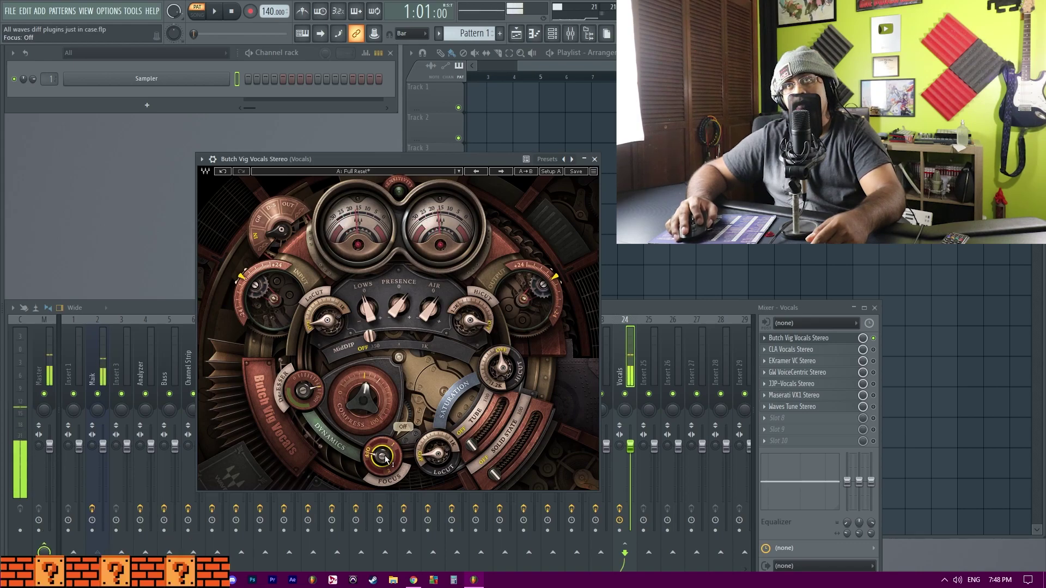
{"action": "scroll", "coordinate": [384, 464], "scroll_direction": "down", "scroll_amount": 1}
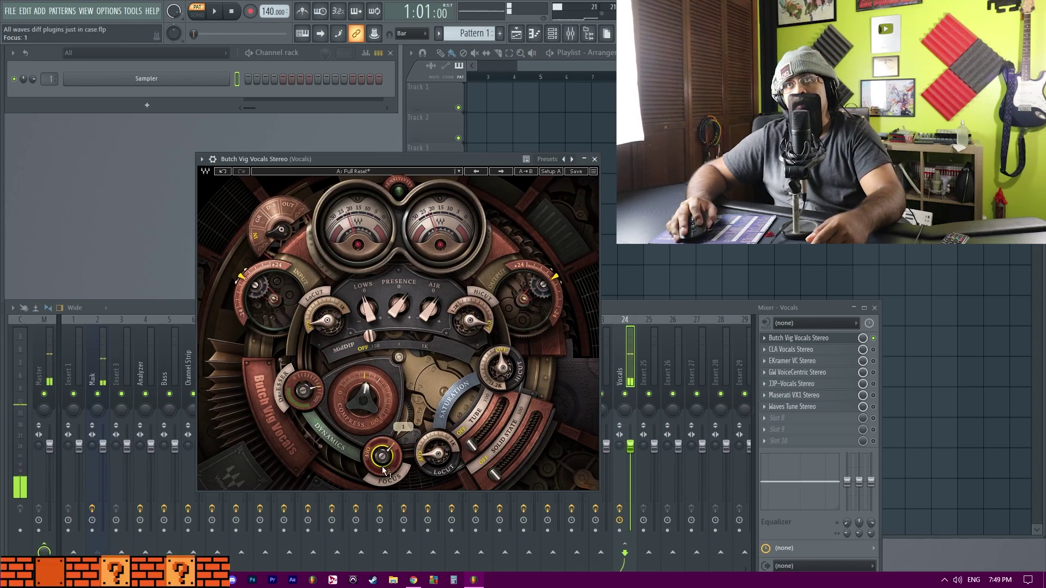
{"action": "scroll", "coordinate": [383, 458], "scroll_direction": "down", "scroll_amount": 1}
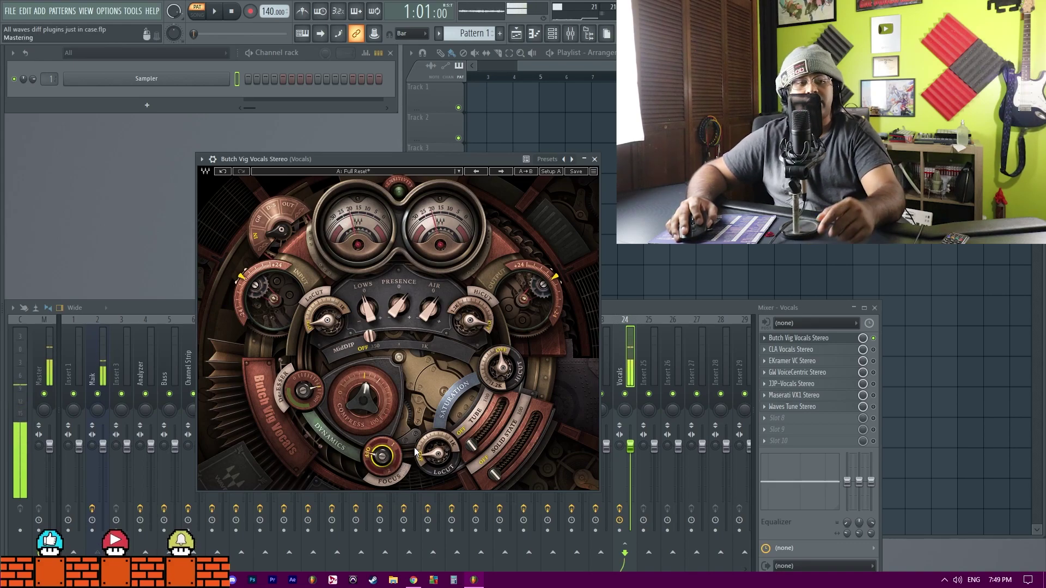
{"action": "scroll", "coordinate": [437, 452], "scroll_direction": "up", "scroll_amount": 3}
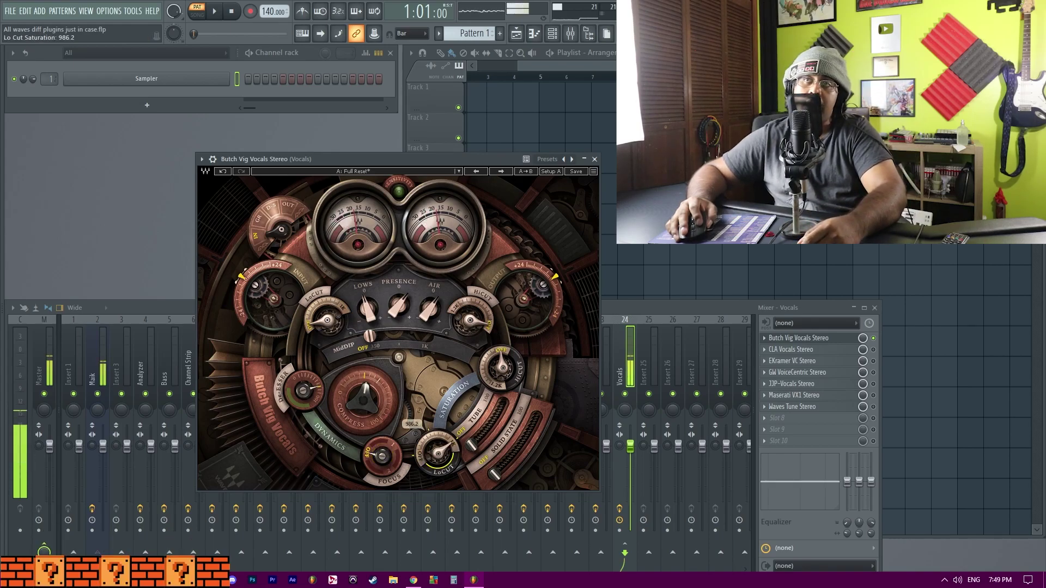
{"action": "scroll", "coordinate": [436, 453], "scroll_direction": "up", "scroll_amount": 3}
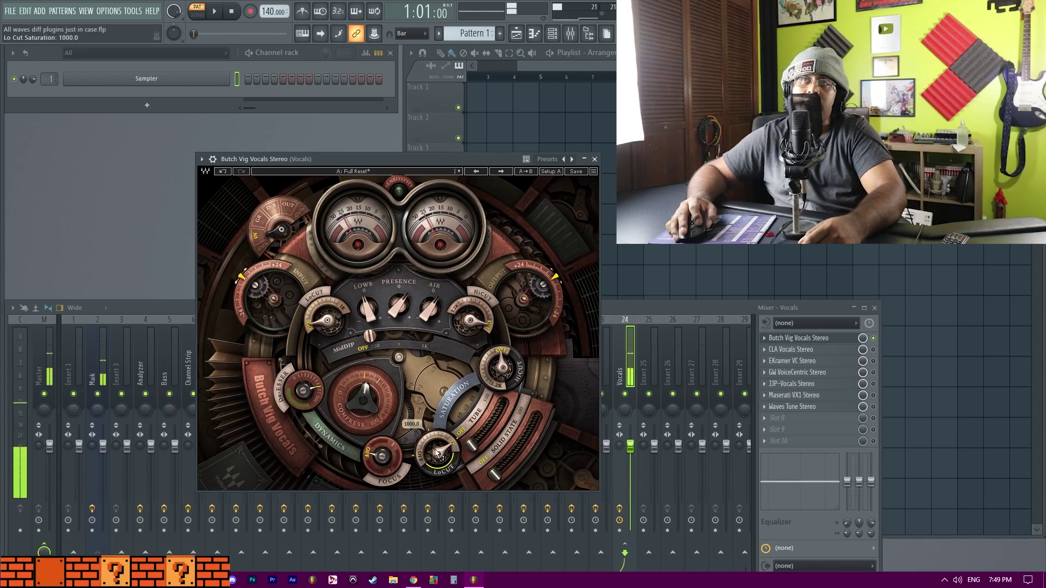
Try Butch Vig Vocals' Tube saturation up to 50.4 and raise Solid State to 50.4
{"action": "scroll", "coordinate": [477, 422], "scroll_direction": "up", "scroll_amount": 5}
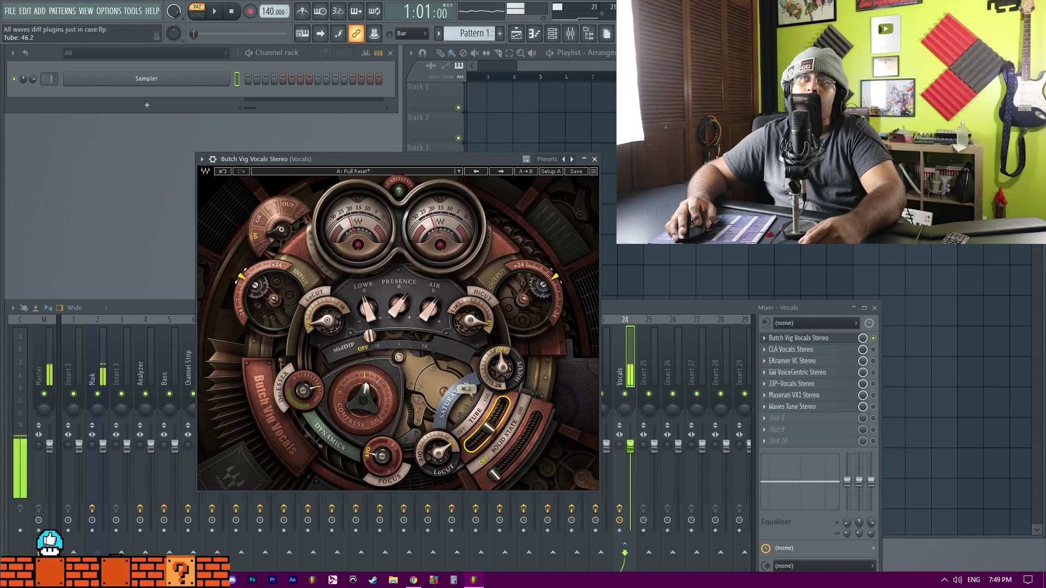
{"action": "scroll", "coordinate": [444, 452], "scroll_direction": "down", "scroll_amount": 5}
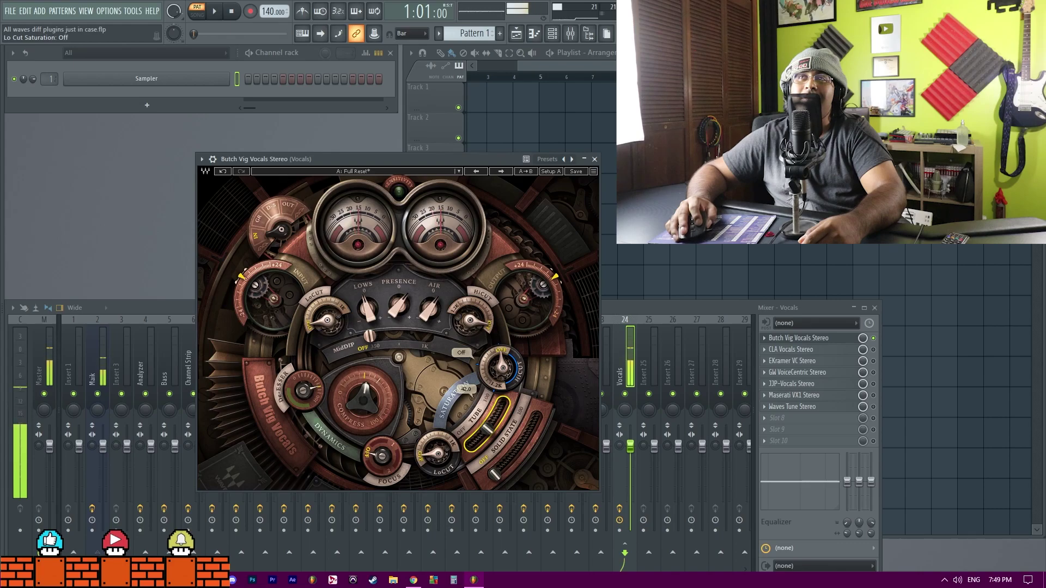
{"action": "scroll", "coordinate": [487, 433], "scroll_direction": "up", "scroll_amount": 3}
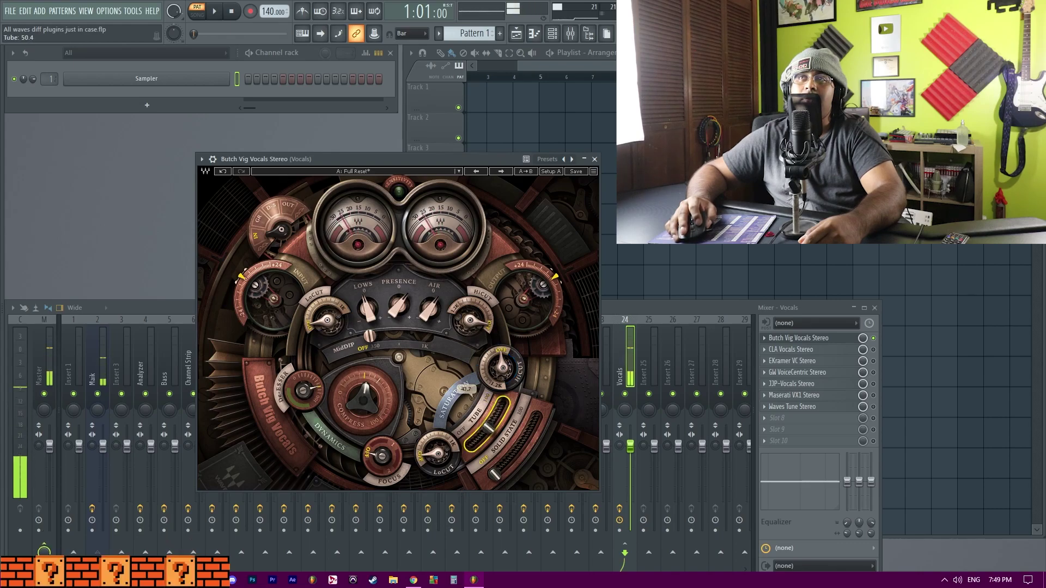
{"action": "scroll", "coordinate": [505, 479], "scroll_direction": "up", "scroll_amount": 10}
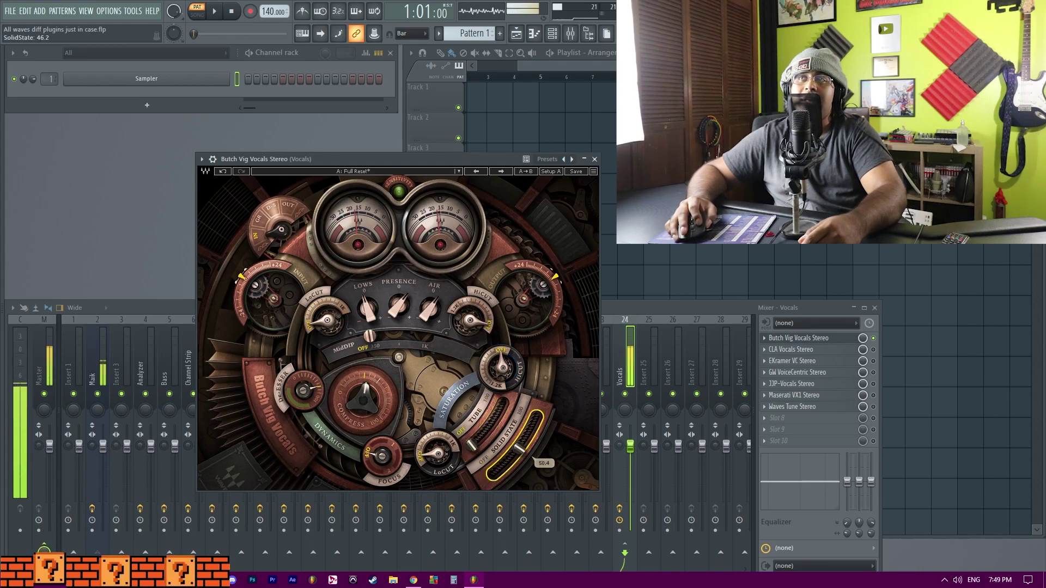
Lower Butch Vig Vocals' Solid State to 0, try its Output and its Input at 1.8 and -2.4, and close the plugin
{"action": "scroll", "coordinate": [505, 479], "scroll_direction": "down", "scroll_amount": 10}
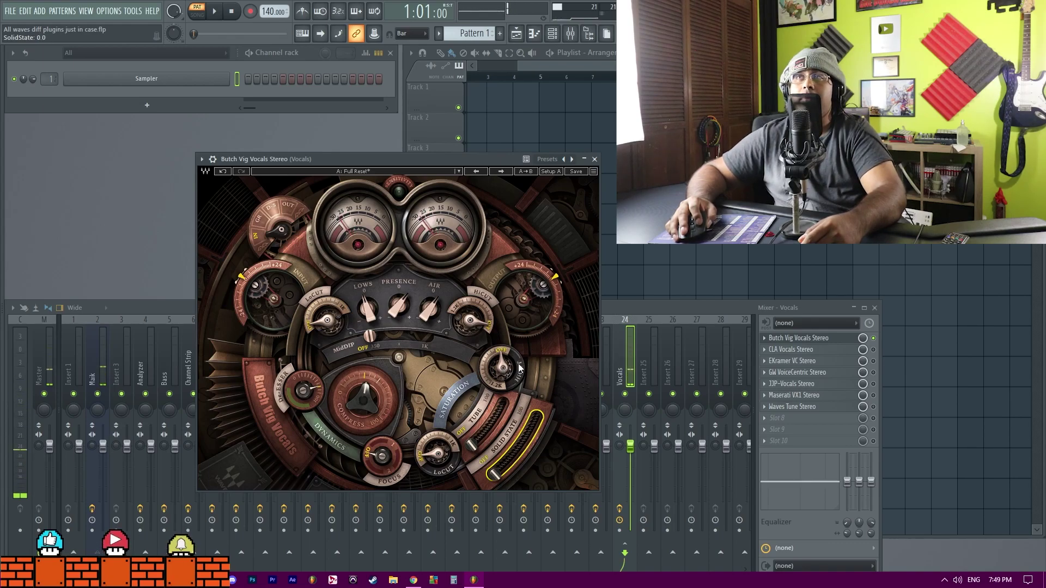
{"action": "scroll", "coordinate": [552, 284], "scroll_direction": "down", "scroll_amount": 3}
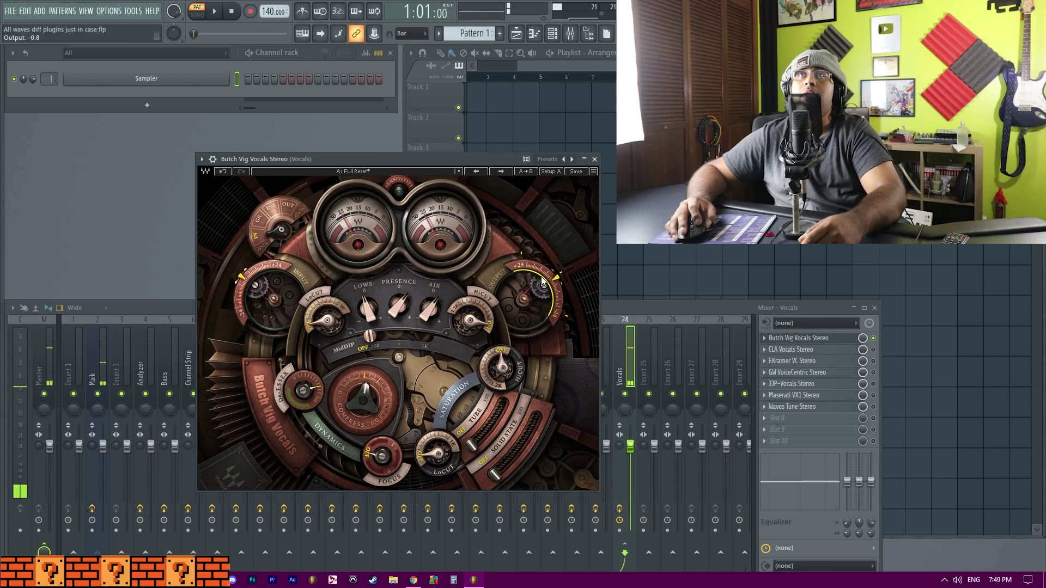
{"action": "scroll", "coordinate": [258, 289], "scroll_direction": "up", "scroll_amount": 3}
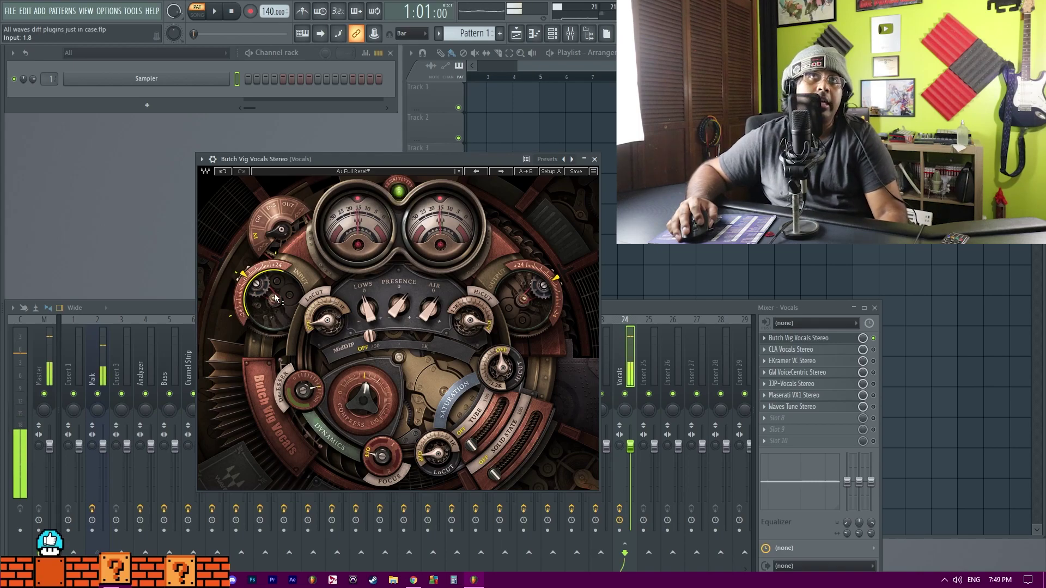
{"action": "scroll", "coordinate": [237, 290], "scroll_direction": "down", "scroll_amount": 3}
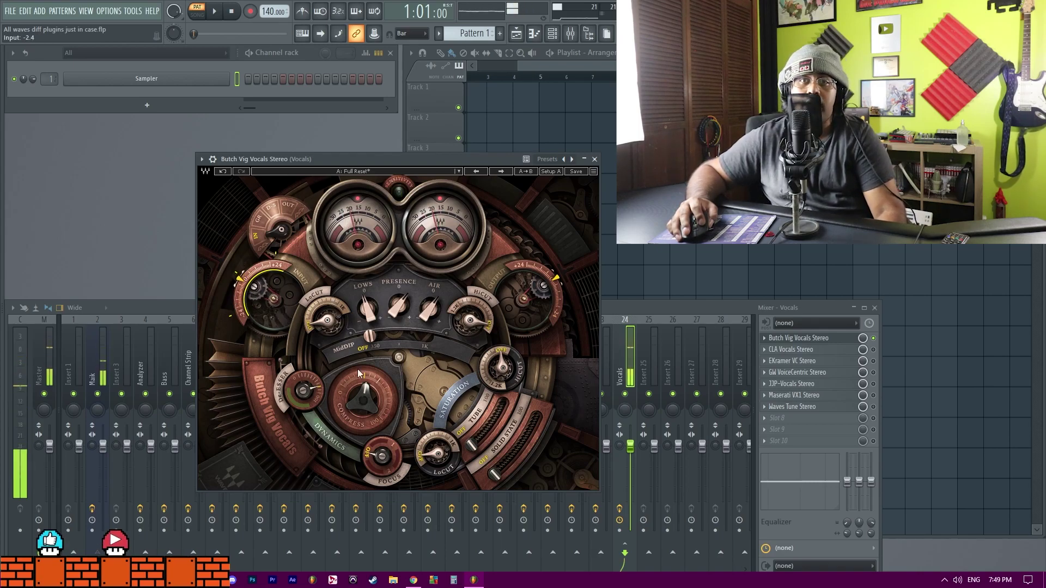
{"action": "left_click", "coordinate": [817, 338]}
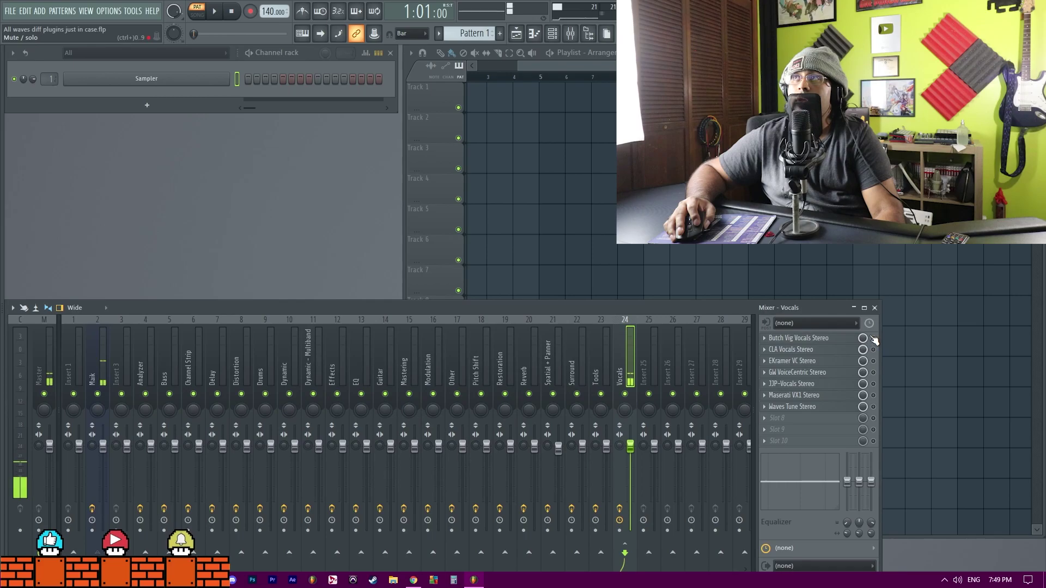
Open CLA Vocals, raise its Delay and Pitch faders, switch Reverb to Chamber and set Bass to -2.6
{"action": "left_click", "coordinate": [833, 351]}
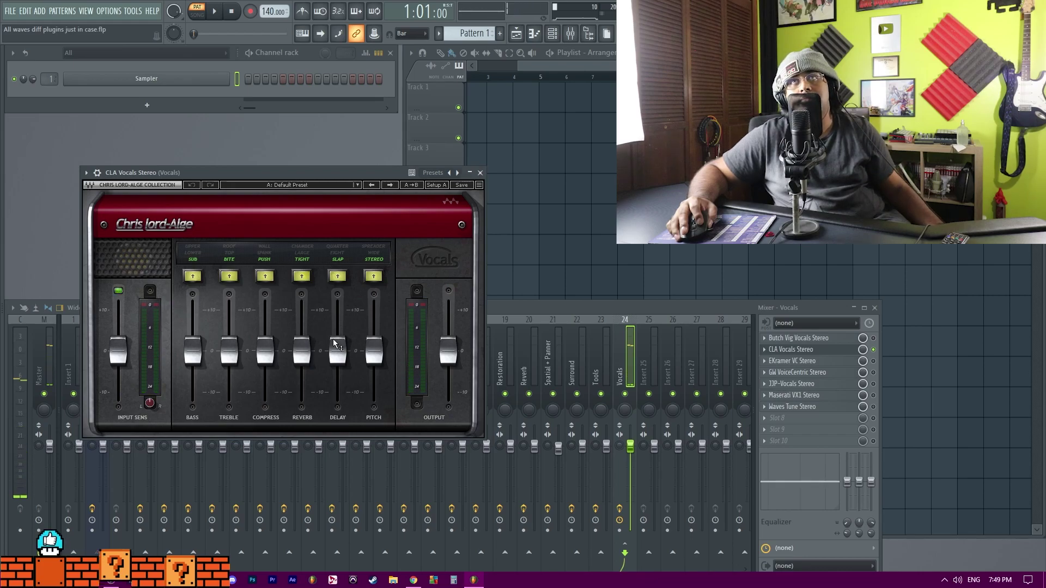
{"action": "left_click_drag", "start_coordinate": [335, 343], "coordinate": [335, 316]}
{"action": "left_click_drag", "start_coordinate": [373, 350], "coordinate": [373, 277]}
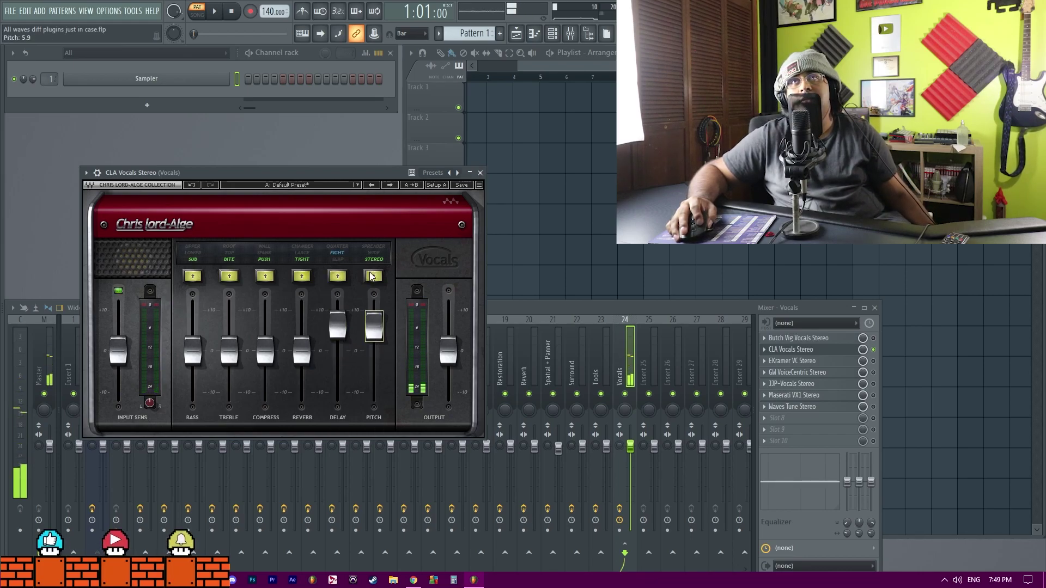
{"action": "left_click_drag", "start_coordinate": [375, 326], "coordinate": [376, 331]}
{"action": "left_click_drag", "start_coordinate": [298, 355], "coordinate": [196, 368]}
{"action": "left_click", "coordinate": [304, 278]}
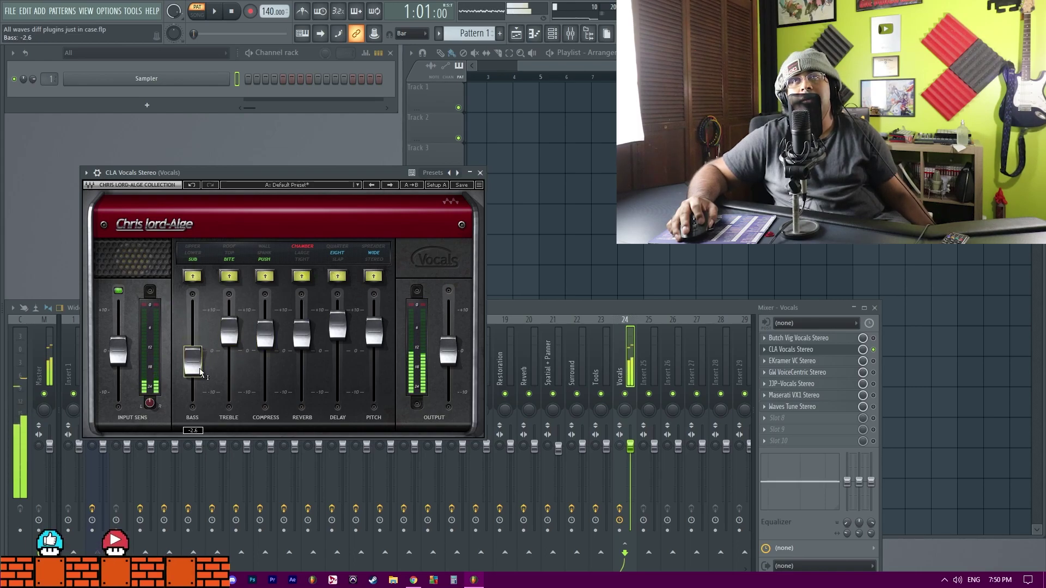
Lower CLA Vocals' Reverb to -3.6 and bring its Delay and Pitch faders down
{"action": "left_click_drag", "start_coordinate": [293, 339], "coordinate": [294, 366]}
{"action": "left_click_drag", "start_coordinate": [339, 330], "coordinate": [306, 368]}
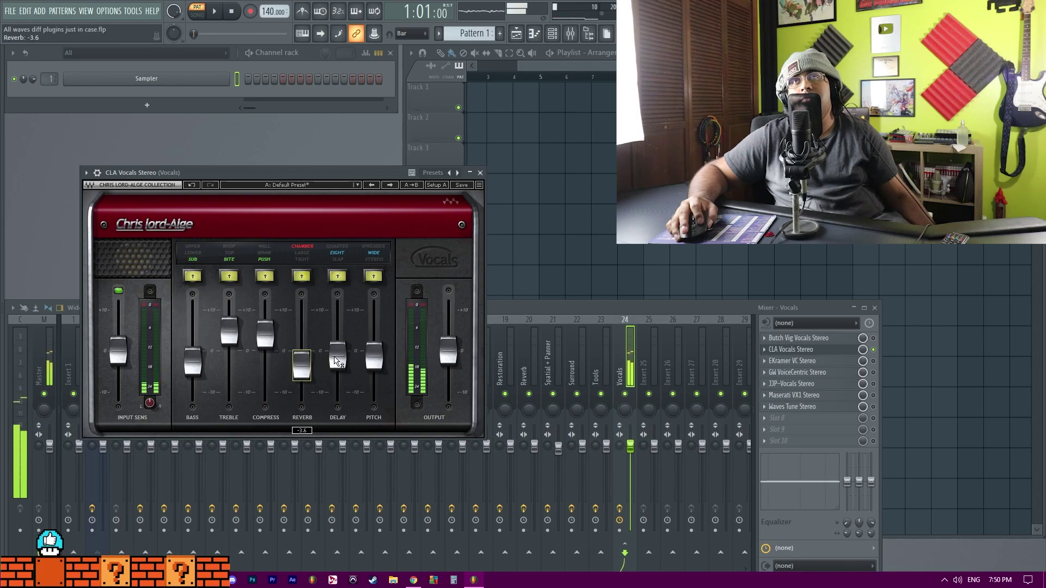
{"action": "left_click_drag", "start_coordinate": [373, 356], "coordinate": [372, 360]}
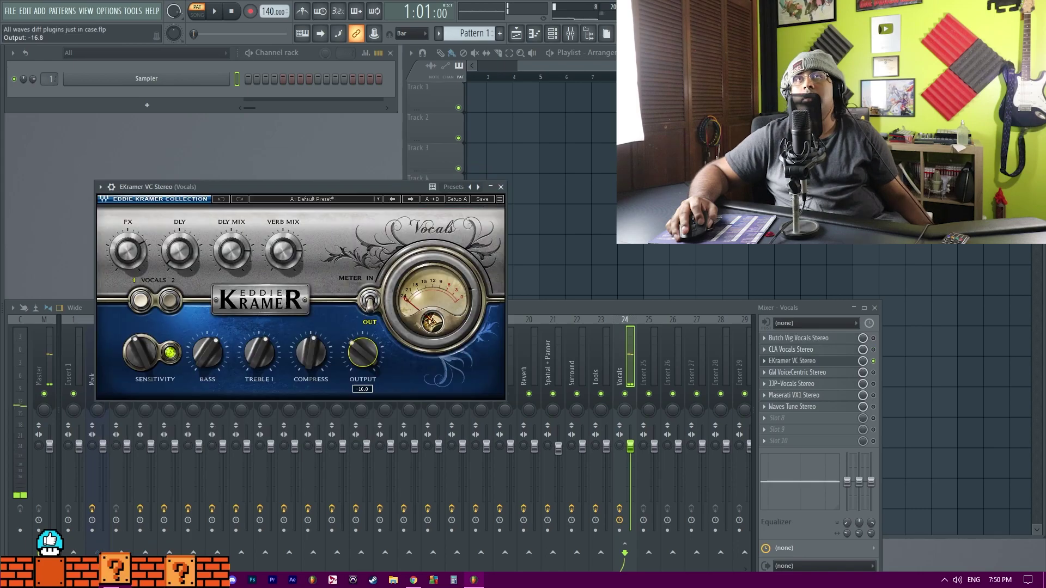
Adjust EKramer VC's Output and set its DLY to 253
{"action": "left_click_drag", "start_coordinate": [362, 353], "coordinate": [362, 364]}
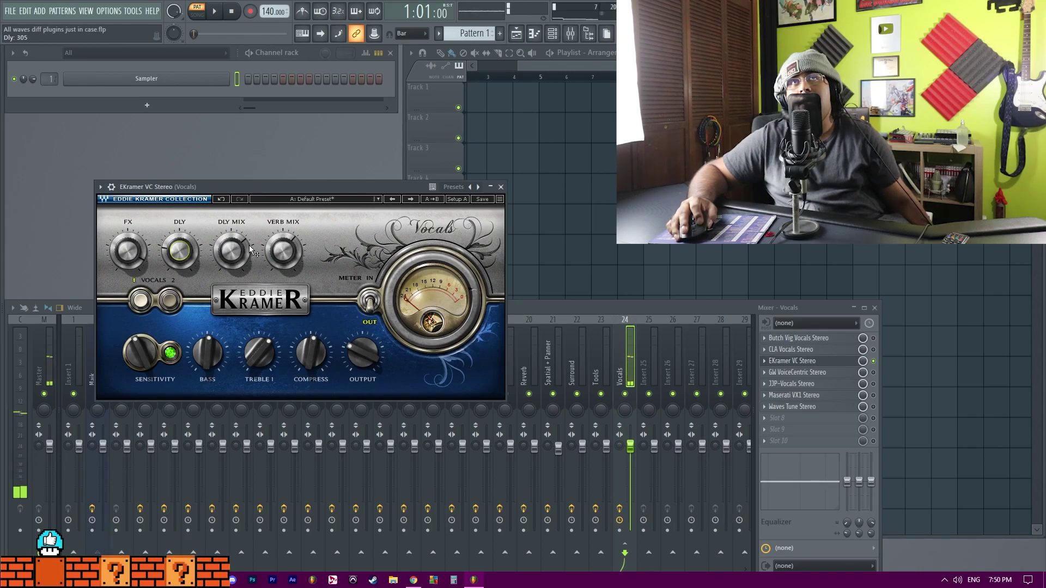
{"action": "left_click_drag", "start_coordinate": [179, 251], "coordinate": [164, 277]}
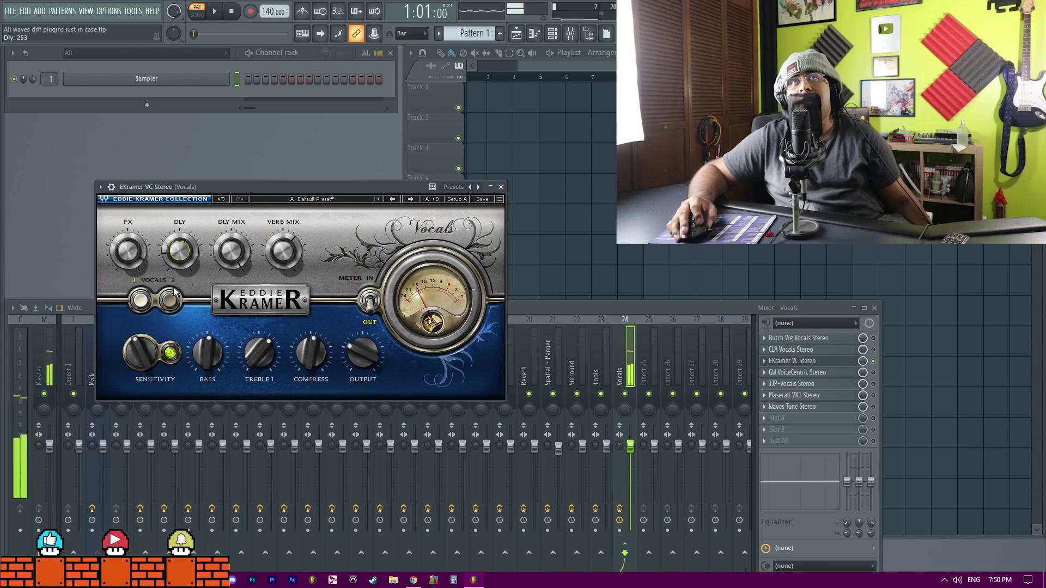
Open GW VoiceCentric and try Intensity at 97.4, Doubler at -0.5 dB, Reverb at -8.1 dB and Delay at -9.3 dB
{"action": "left_click", "coordinate": [797, 372]}
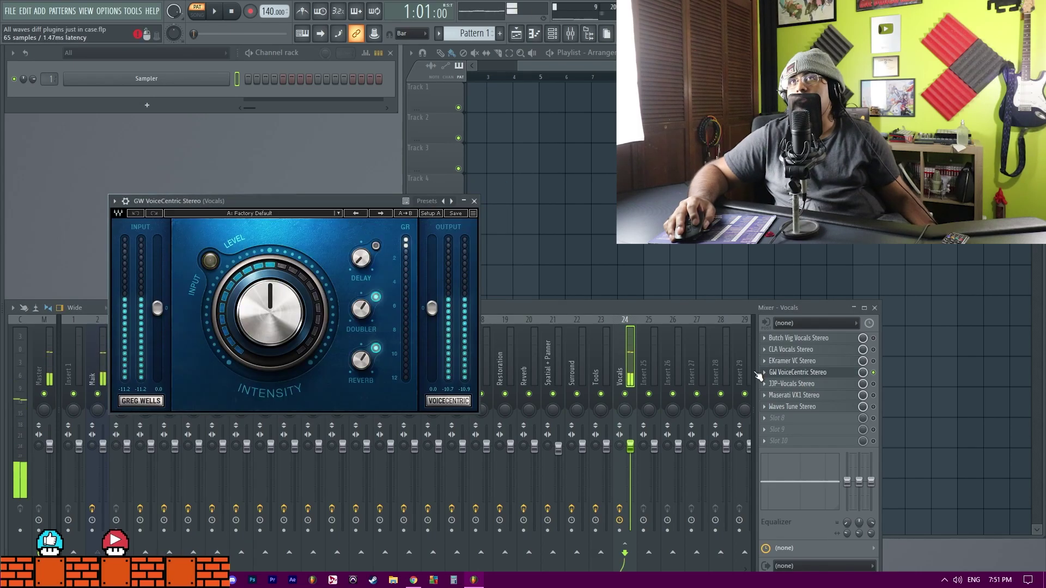
{"action": "left_click_drag", "start_coordinate": [248, 331], "coordinate": [253, 316]}
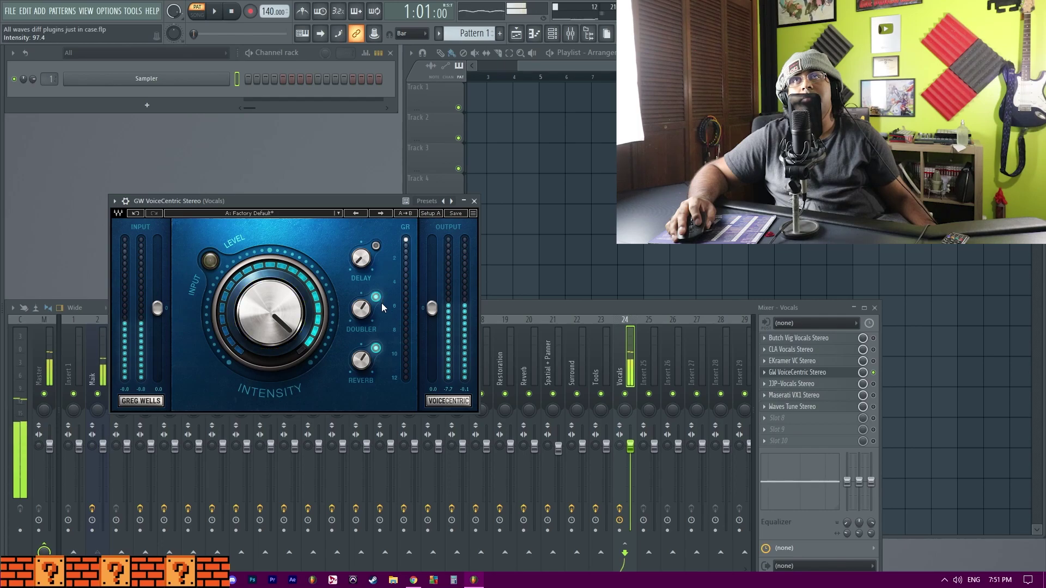
{"action": "left_click_drag", "start_coordinate": [364, 317], "coordinate": [364, 319]}
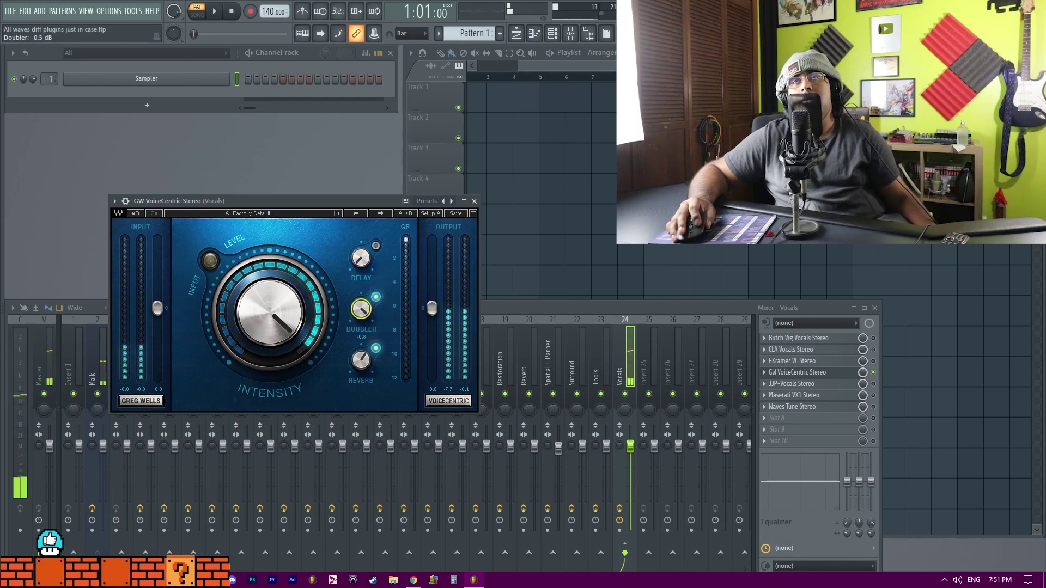
{"action": "left_click", "coordinate": [362, 361]}
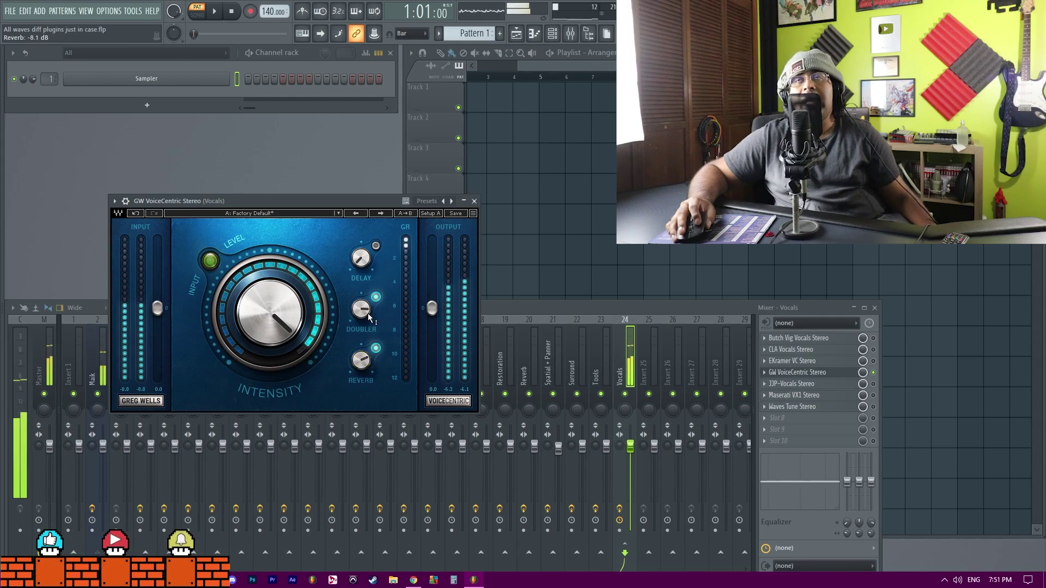
{"action": "left_click_drag", "start_coordinate": [360, 259], "coordinate": [360, 256]}
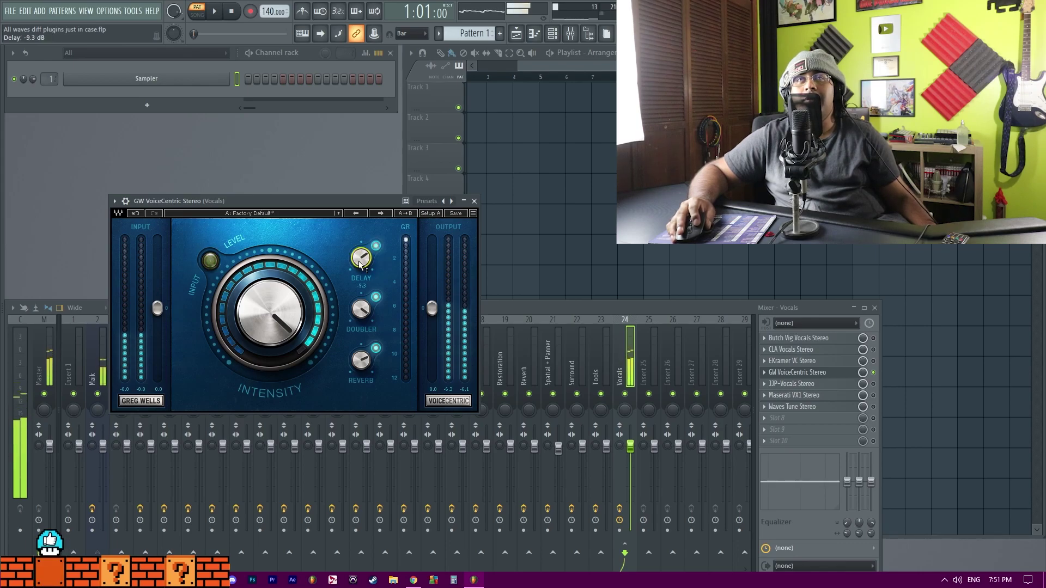
{"action": "scroll", "coordinate": [359, 265], "scroll_direction": "down", "scroll_amount": 4}
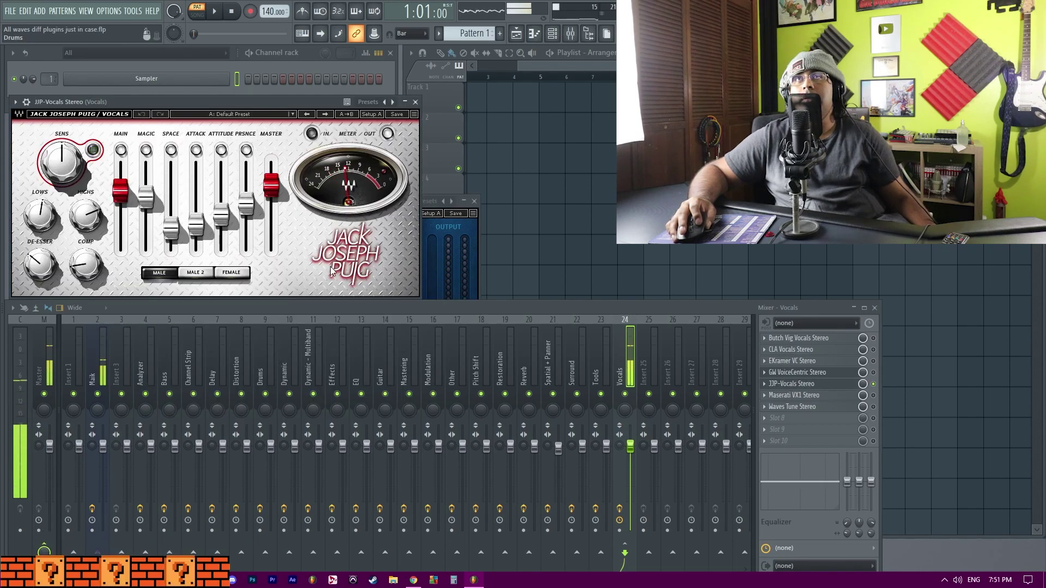
Move the JJP-Vocals window clear of the mixer, set Sensitivity to -14.8 and raise the Attack and Attitude faders
{"action": "left_click_drag", "start_coordinate": [181, 104], "coordinate": [259, 74]}
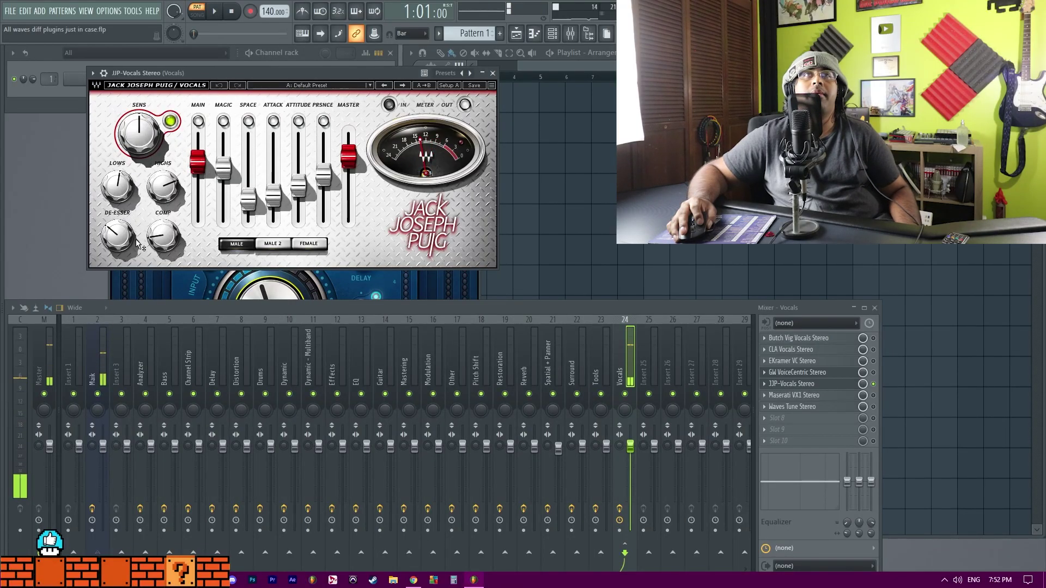
{"action": "left_click_drag", "start_coordinate": [150, 146], "coordinate": [149, 163]}
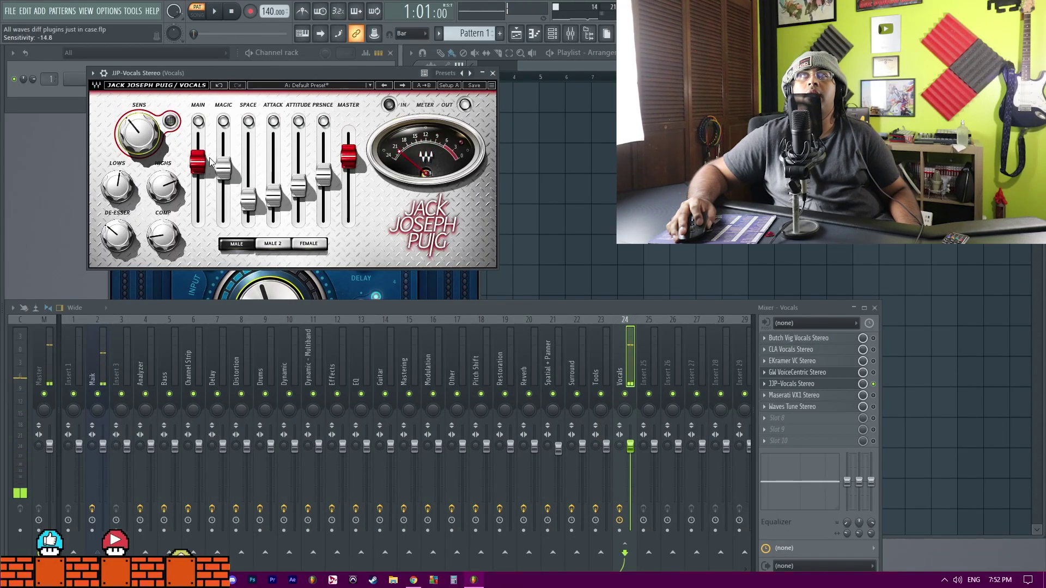
{"action": "left_click_drag", "start_coordinate": [273, 196], "coordinate": [308, 186]}
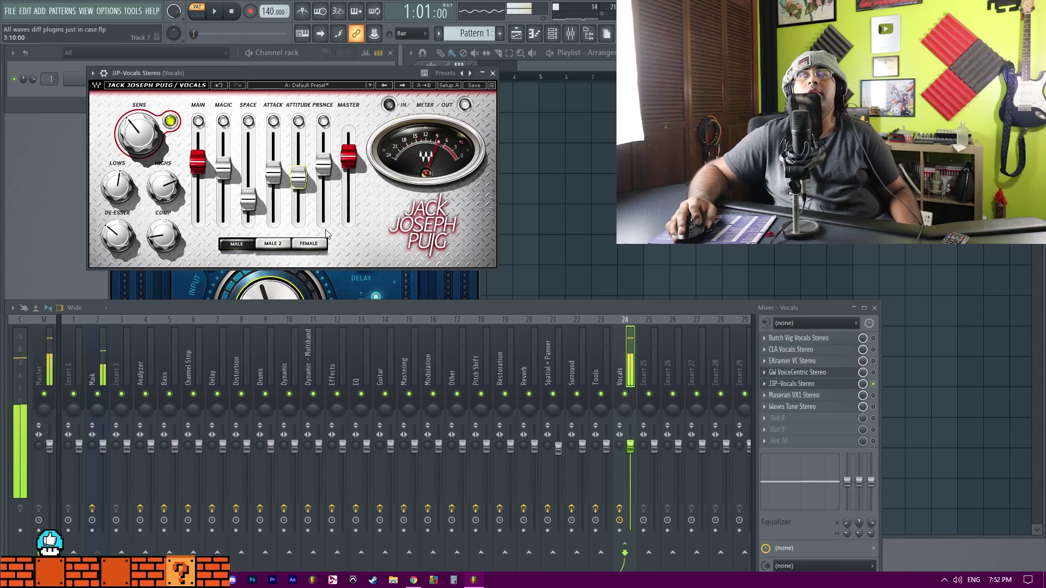
Try JJP-Vocals' Female and Male 2 types and return it to Male
{"action": "left_click", "coordinate": [301, 242]}
{"action": "left_click", "coordinate": [273, 243]}
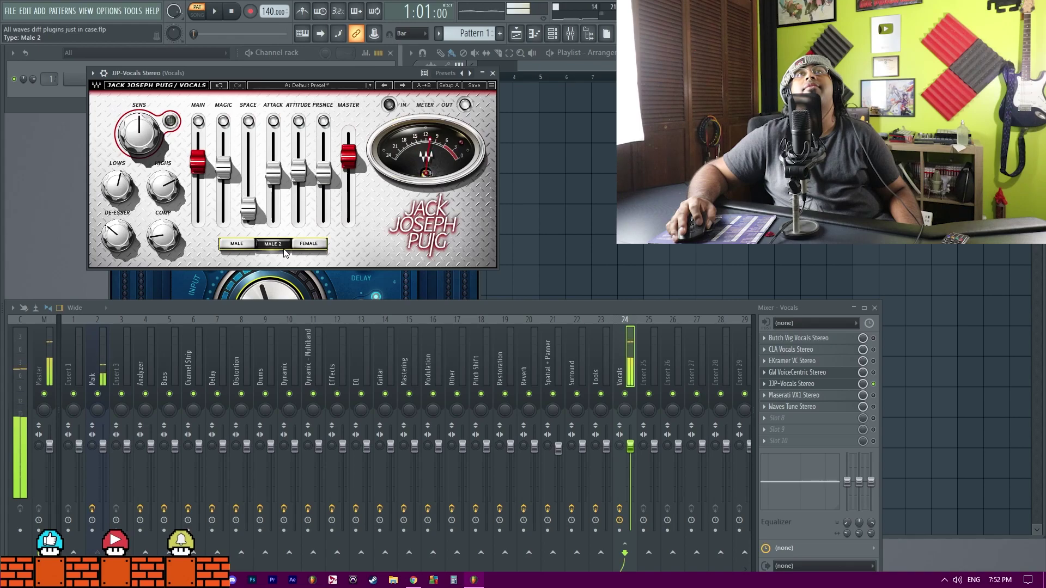
{"action": "left_click", "coordinate": [239, 249]}
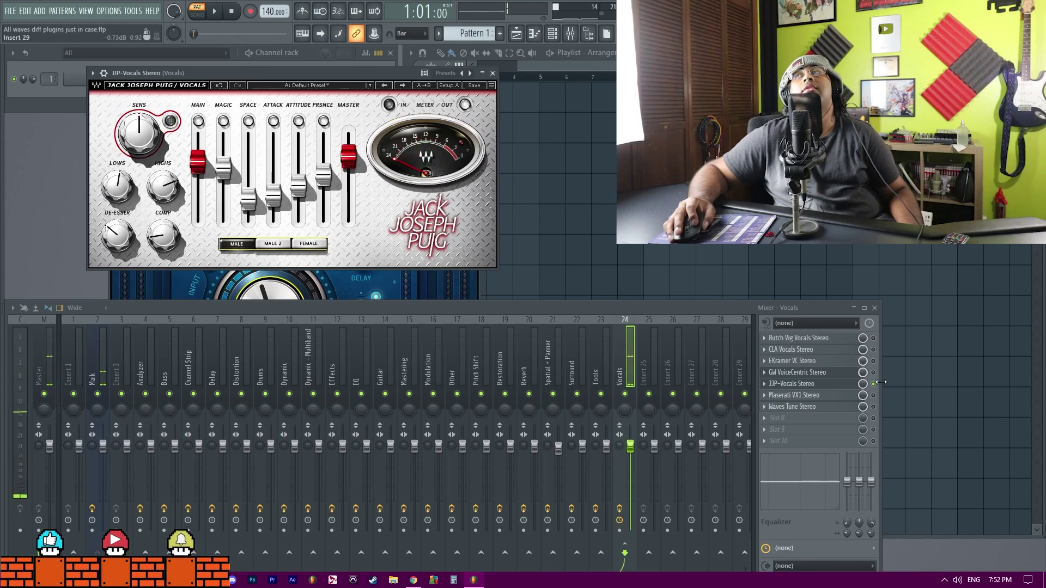
Close GW VoiceCentric and JJP-Vocals on the Vocals track and open Maserati VX1
{"action": "left_click", "coordinate": [841, 373]}
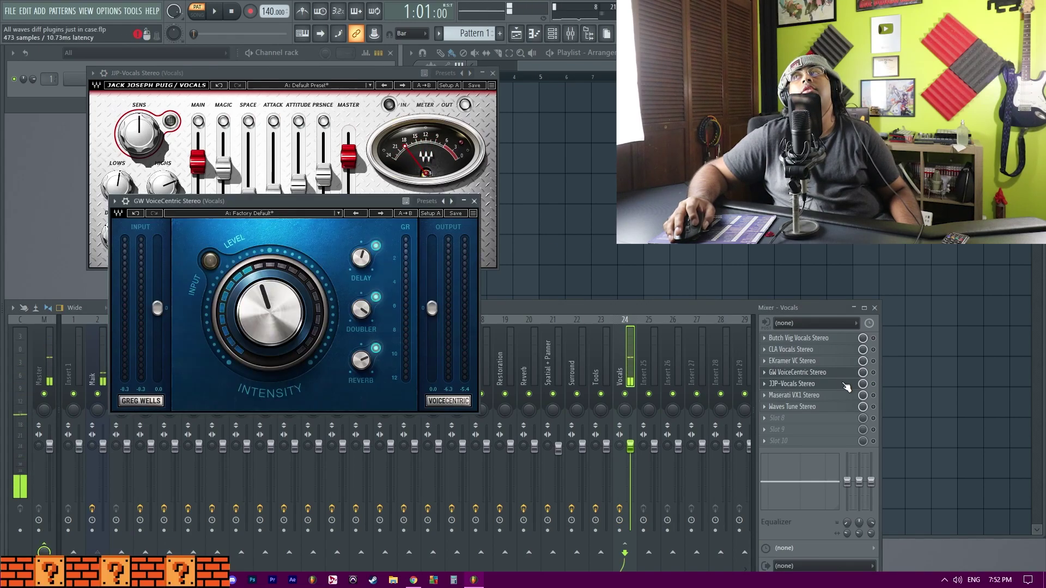
{"action": "left_click", "coordinate": [846, 386]}
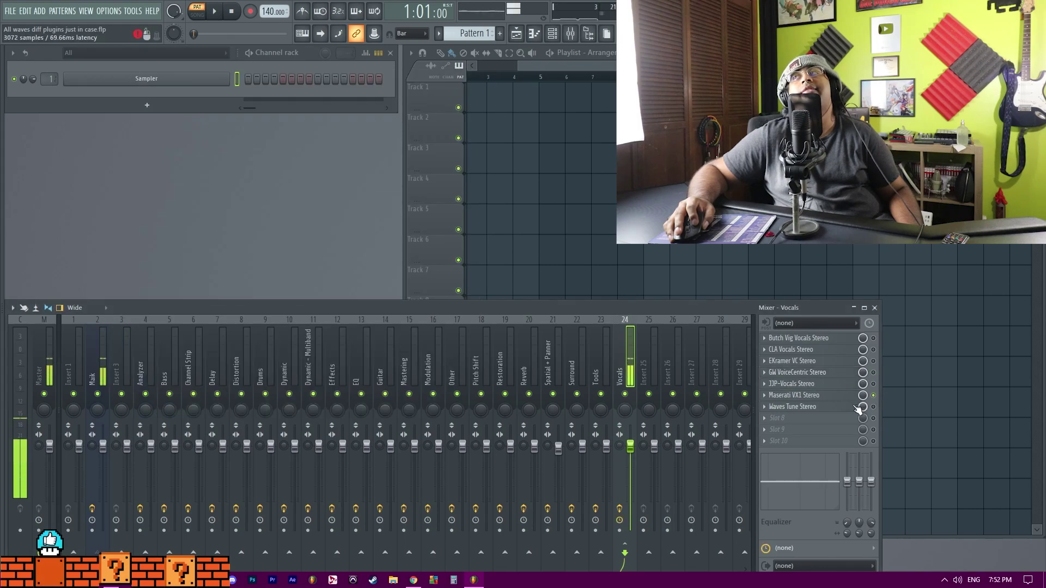
{"action": "left_click", "coordinate": [846, 395]}
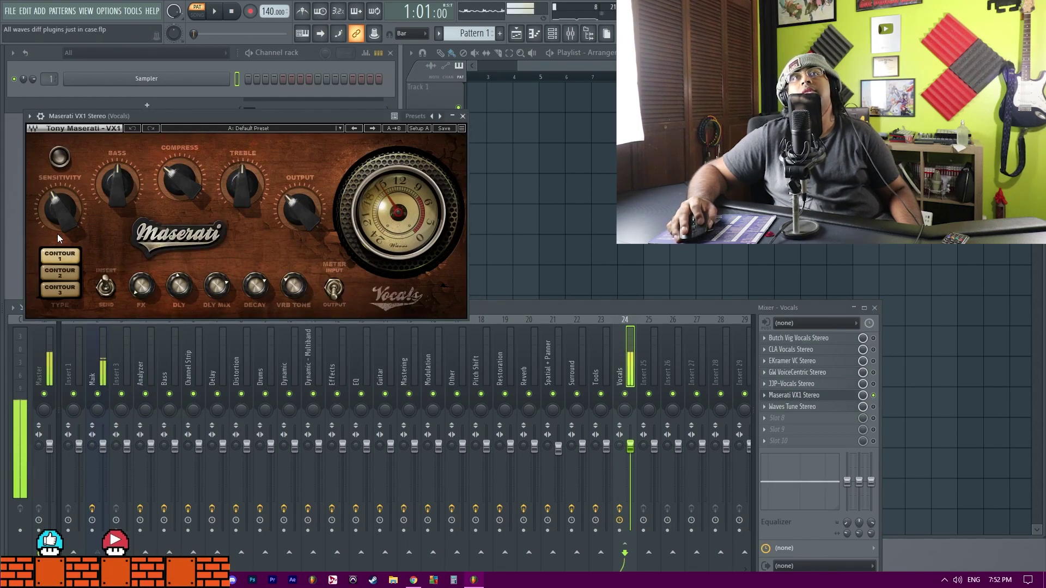
Raise Maserati VX1's Sensitivity, adjust Treble, and set Output to -3.6 dB and Decay to 66.7
{"action": "left_click_drag", "start_coordinate": [60, 209], "coordinate": [60, 202]}
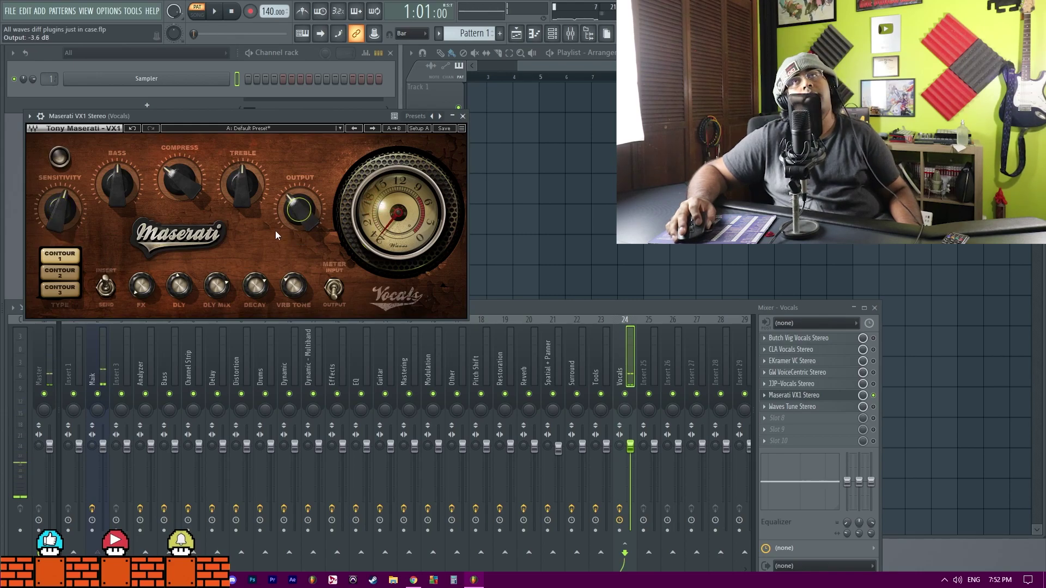
{"action": "left_click_drag", "start_coordinate": [242, 186], "coordinate": [243, 179]}
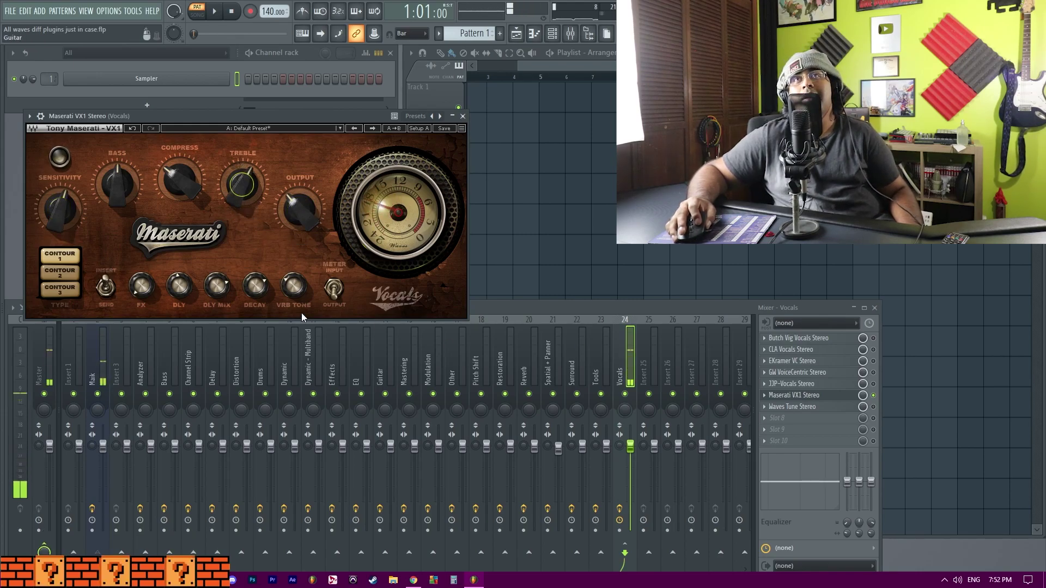
{"action": "left_click", "coordinate": [255, 285]}
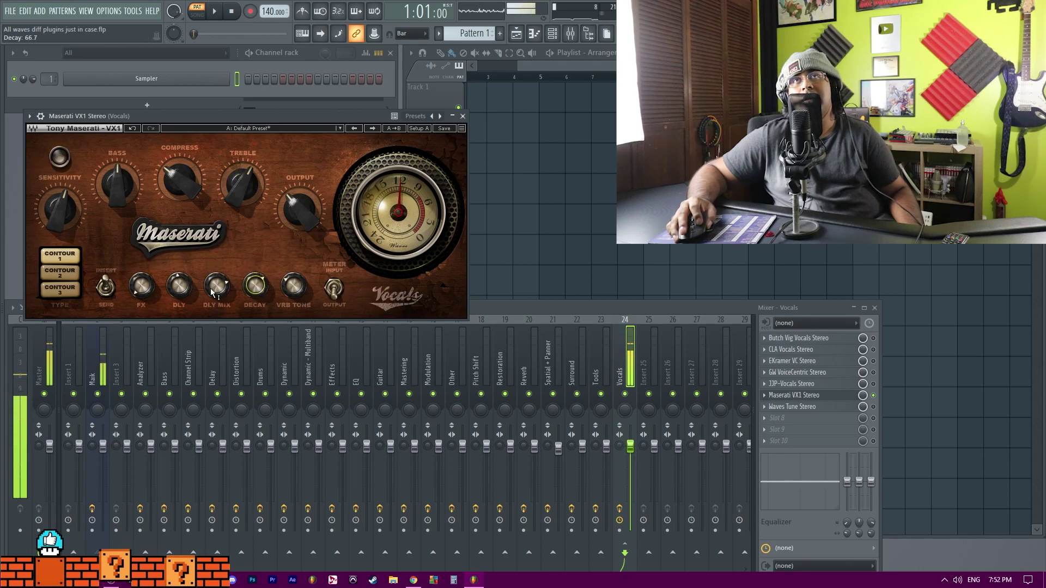
Adjust Maserati VX1's DLY Mix, DLY and FX, trying Send mode and returning to Insert
{"action": "left_click_drag", "start_coordinate": [216, 286], "coordinate": [216, 280]}
{"action": "left_click", "coordinate": [178, 285]}
{"action": "left_click", "coordinate": [104, 287]}
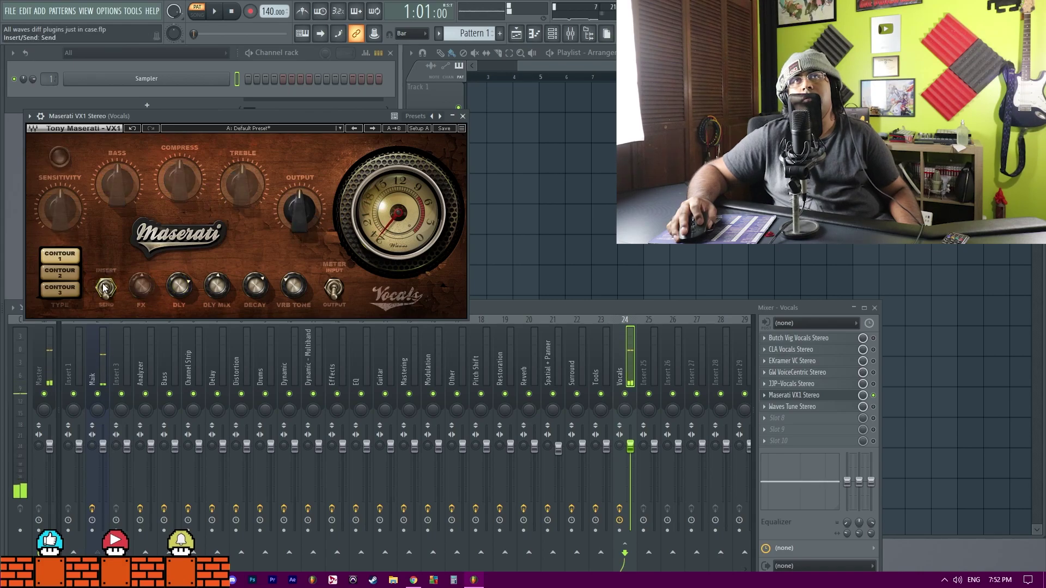
{"action": "left_click", "coordinate": [185, 290]}
{"action": "left_click", "coordinate": [149, 288]}
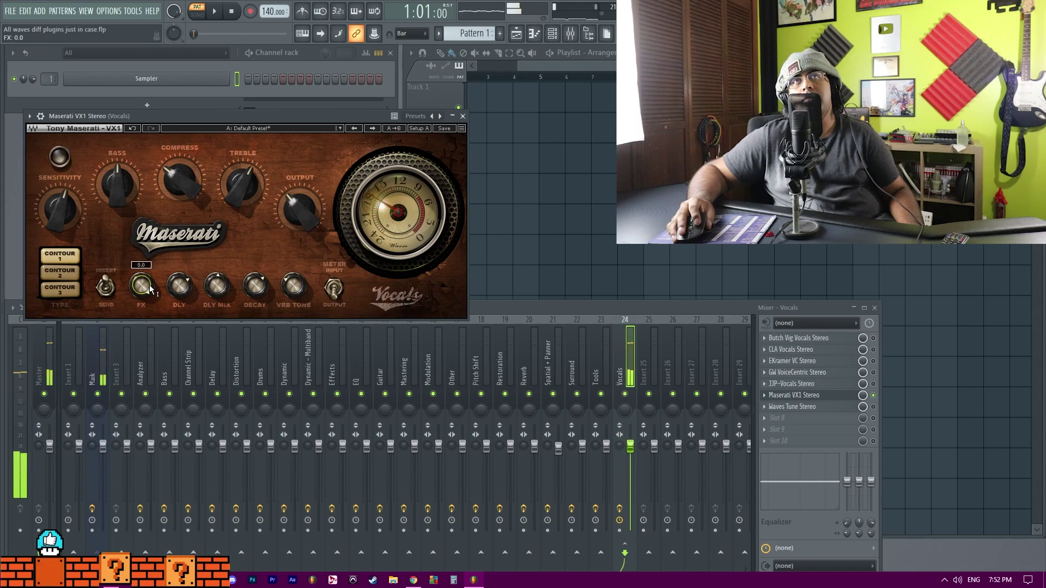
{"action": "mouse_move", "coordinate": [181, 287]}
{"action": "left_mouse_down"}
{"action": "mouse_move", "coordinate": [189, 285]}
{"action": "mouse_move", "coordinate": [184, 295]}
{"action": "left_mouse_up"}
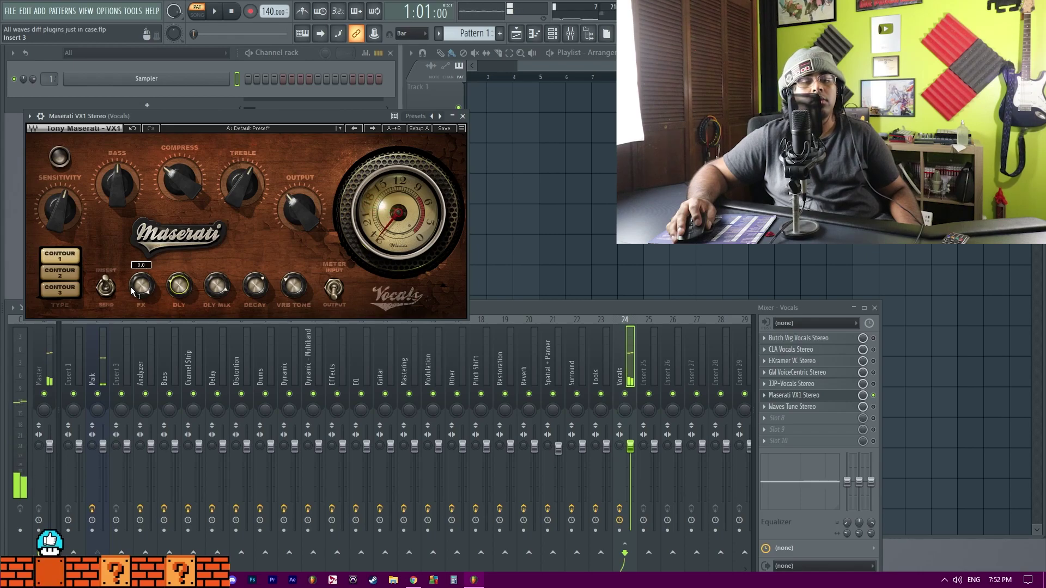
Disable and close Maserati VX1, and briefly show Waves Tune before closing it
{"action": "left_click", "coordinate": [866, 399]}
{"action": "left_click", "coordinate": [845, 398]}
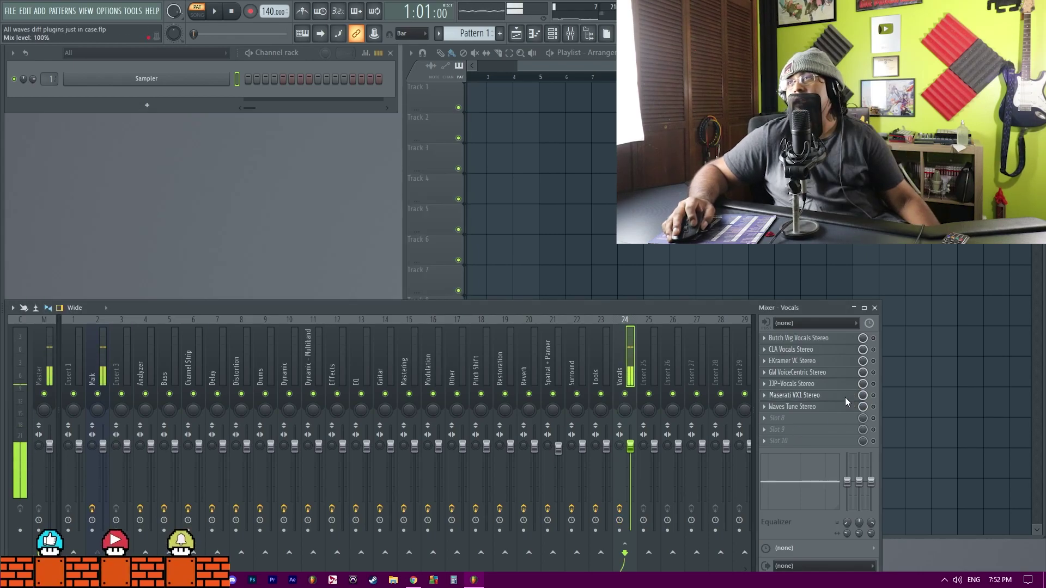
{"action": "left_click", "coordinate": [847, 408]}
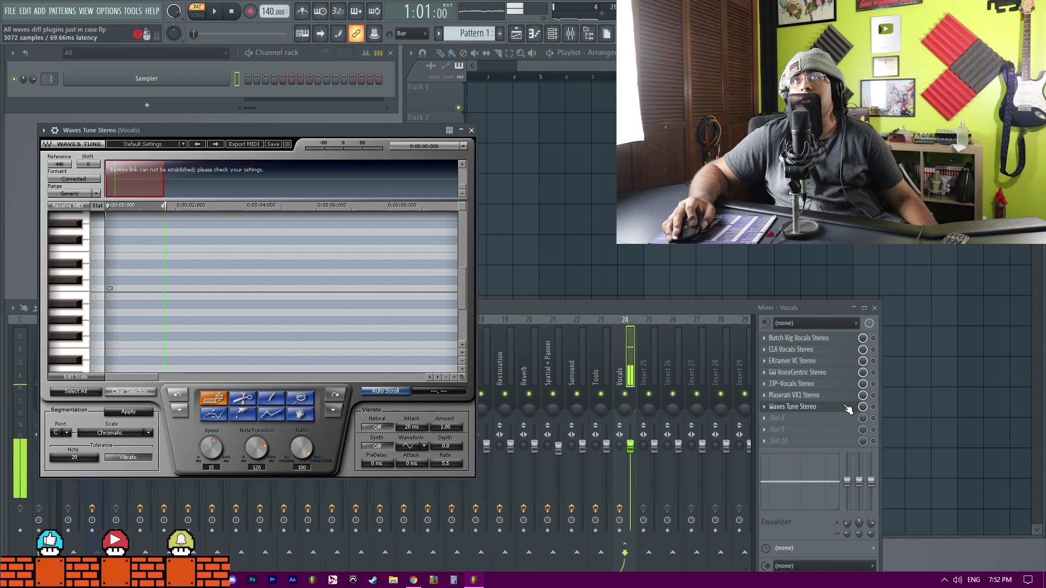
{"action": "left_click", "coordinate": [848, 409]}
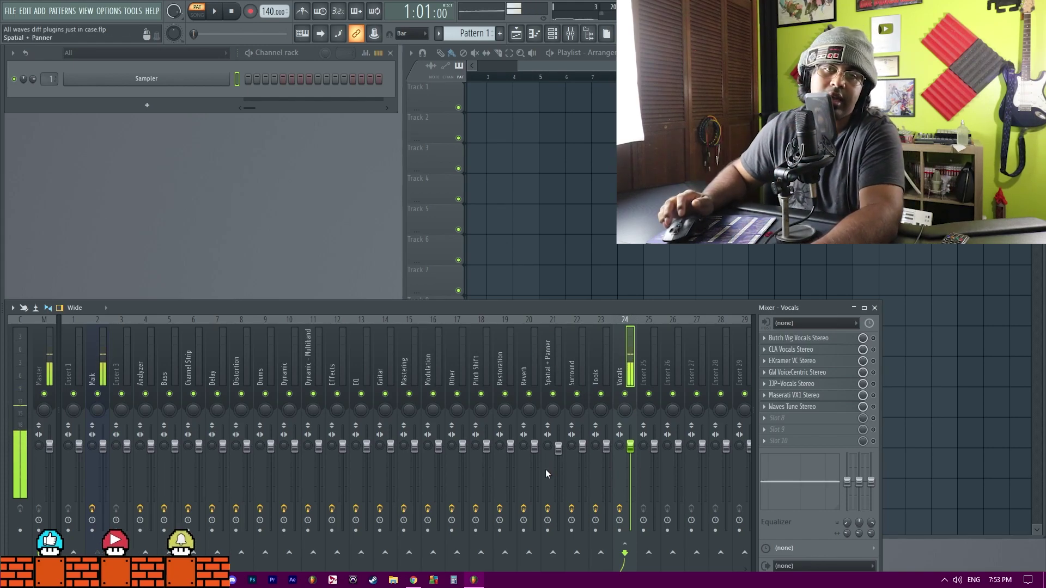
{"action": "left_click", "coordinate": [559, 346]}
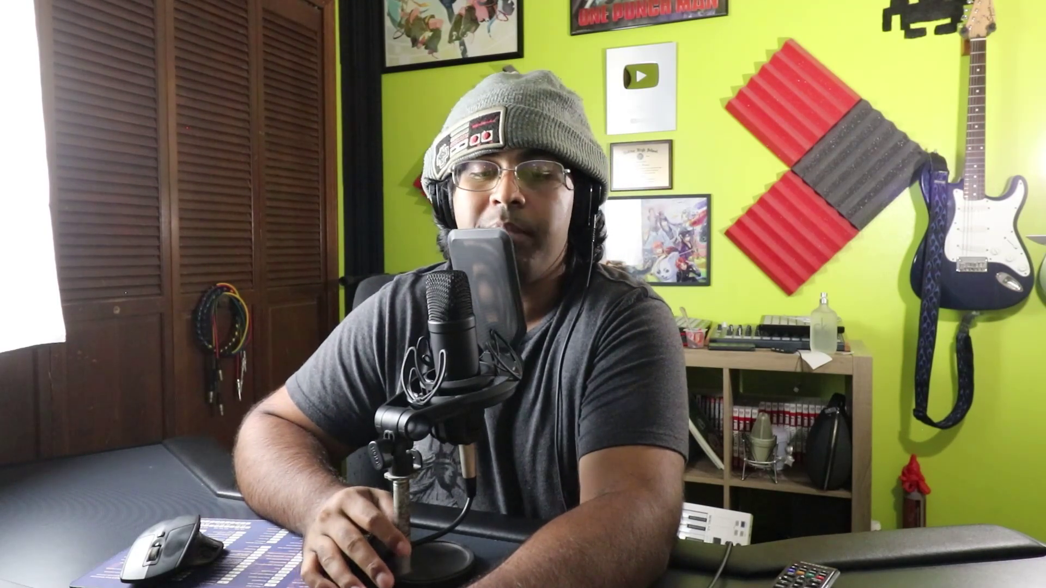